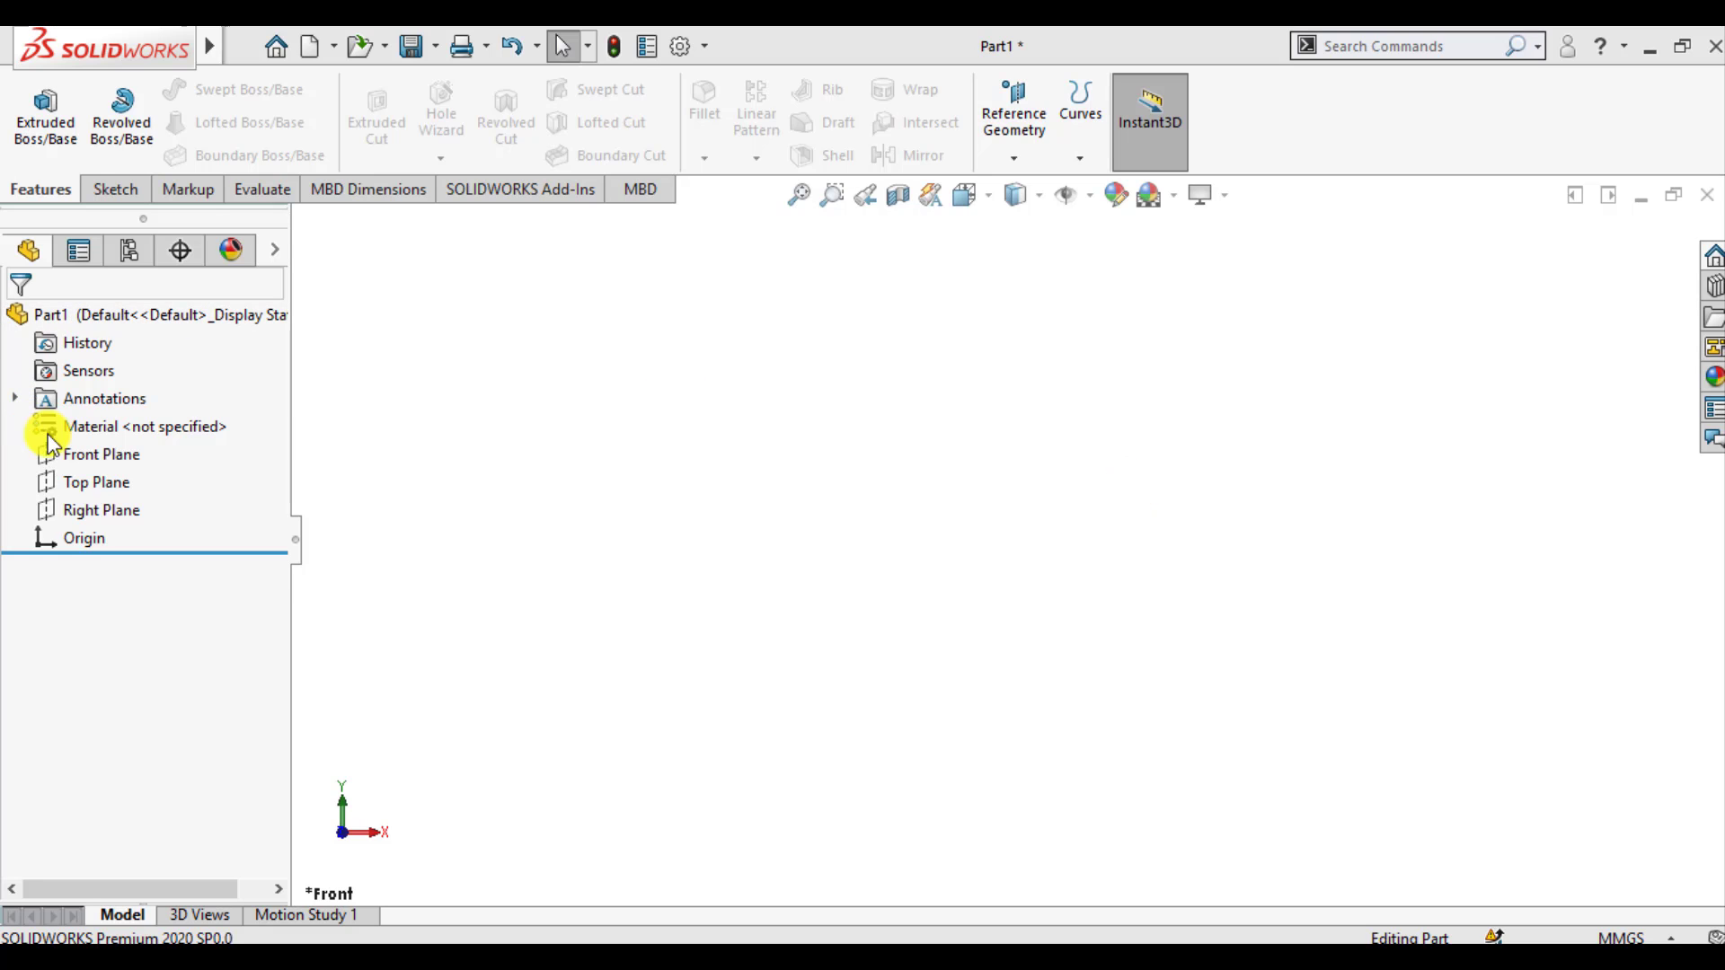
On the Front Plane, sketch three connected horizontal lines running right from the origin
click(79, 454)
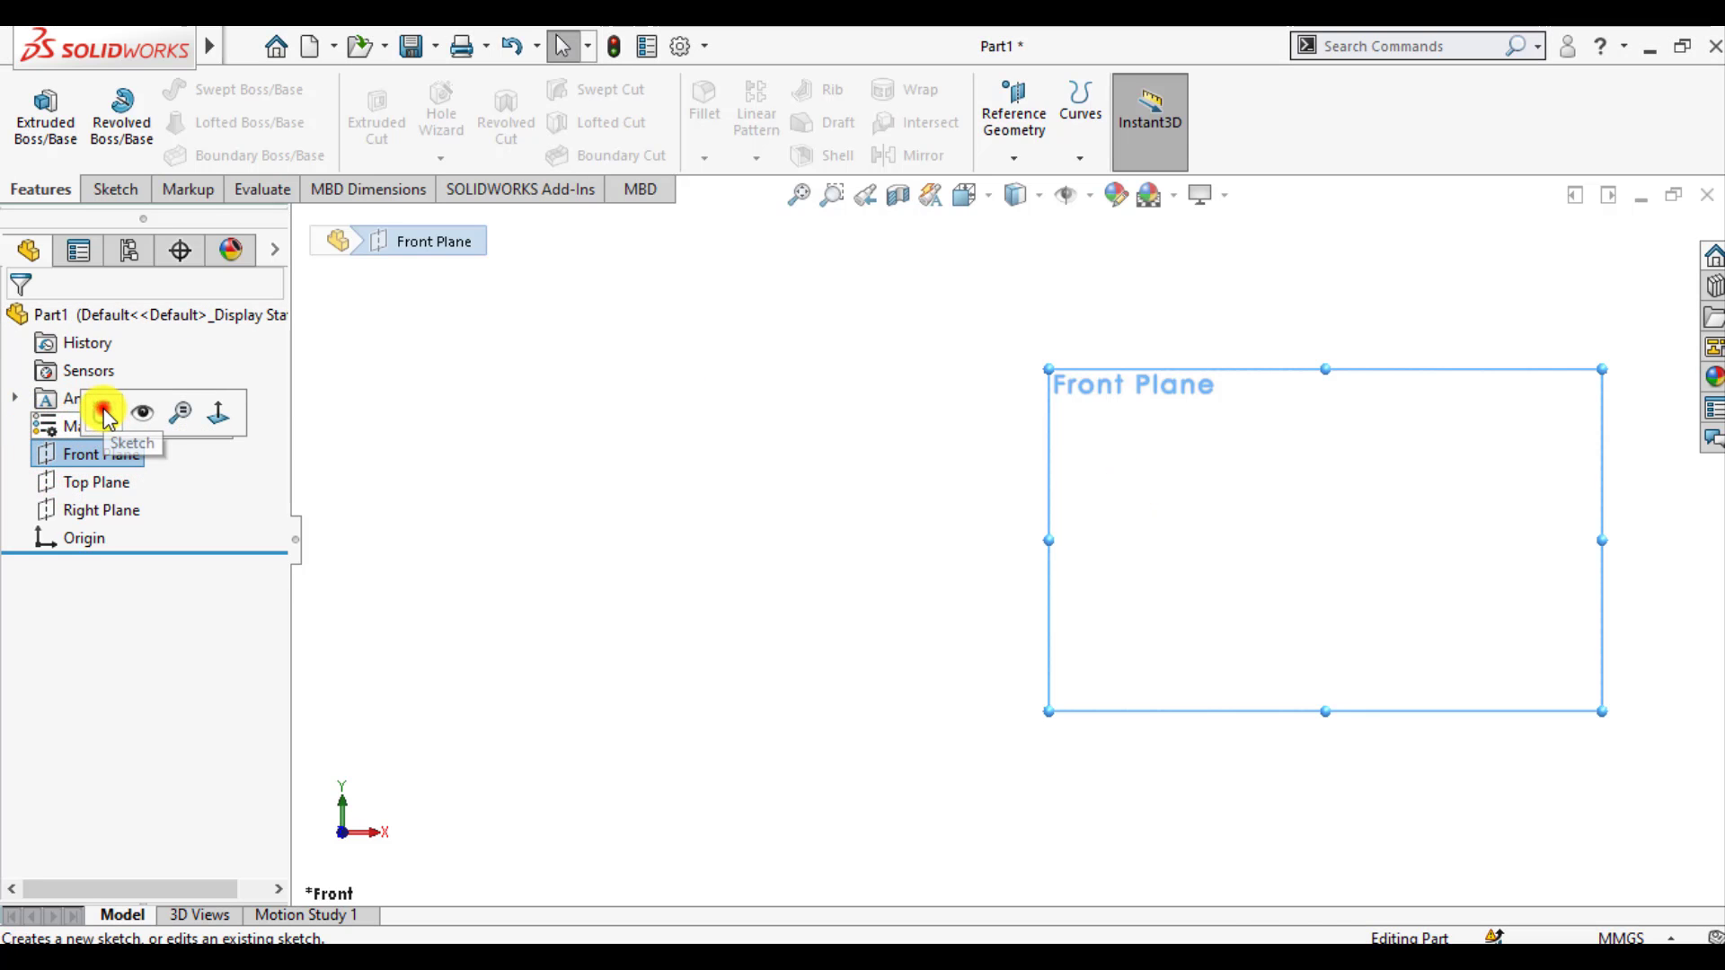
click(101, 415)
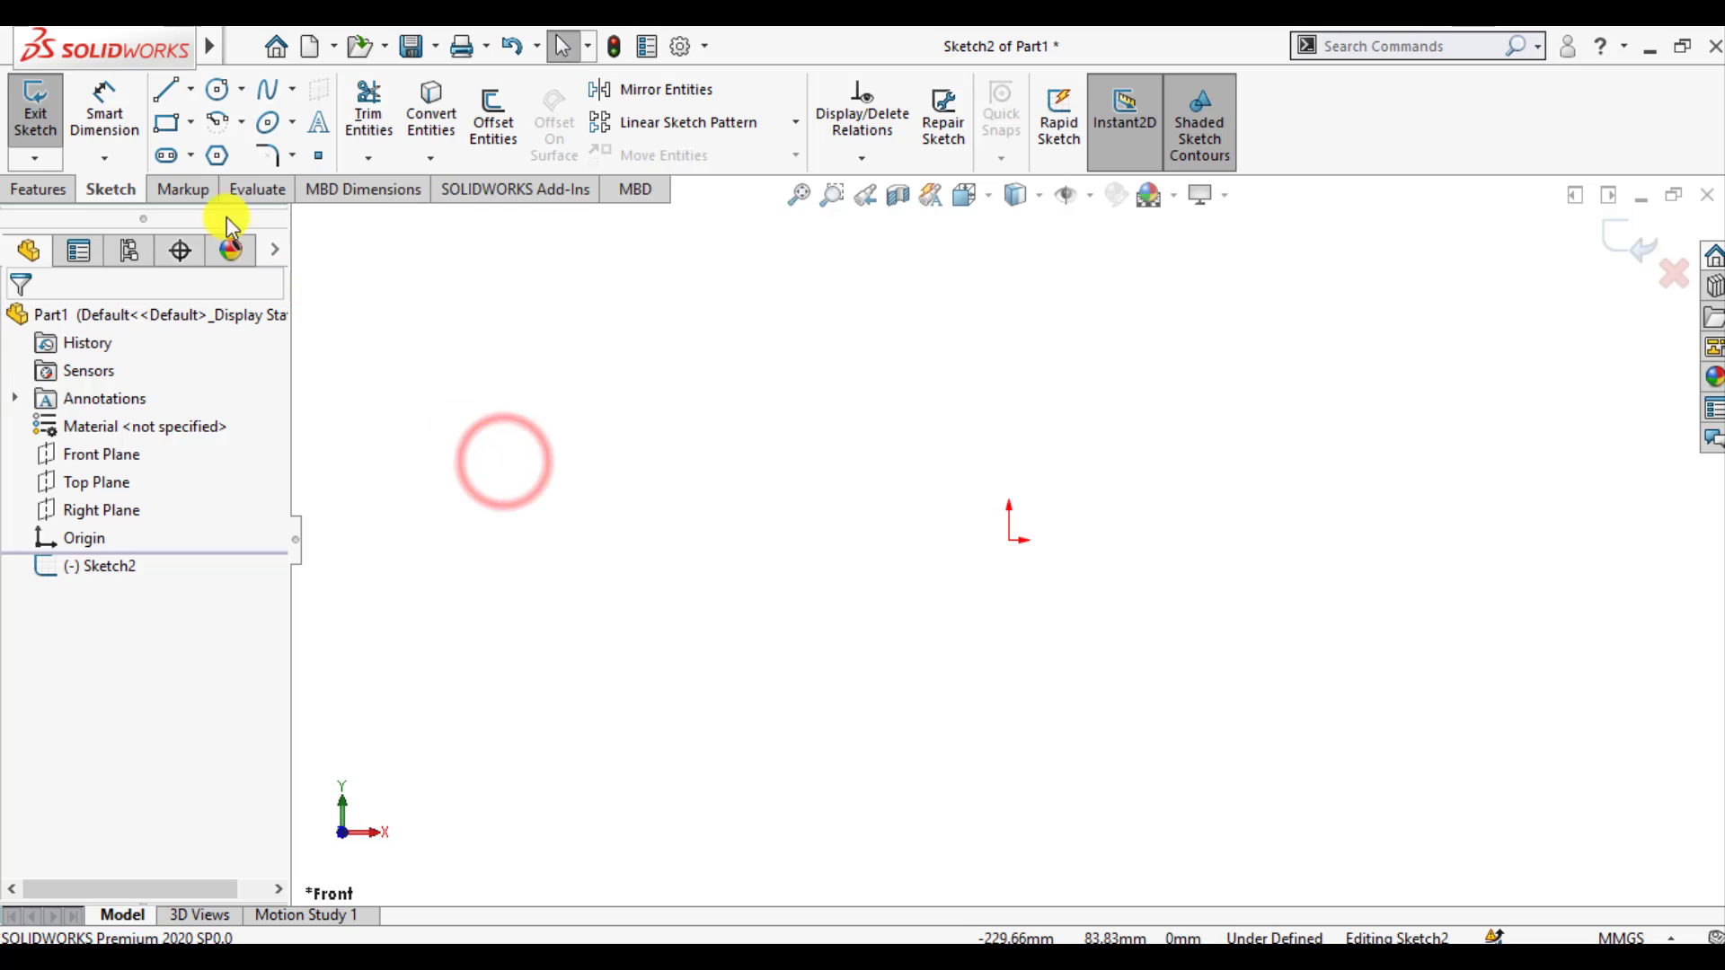
click(164, 91)
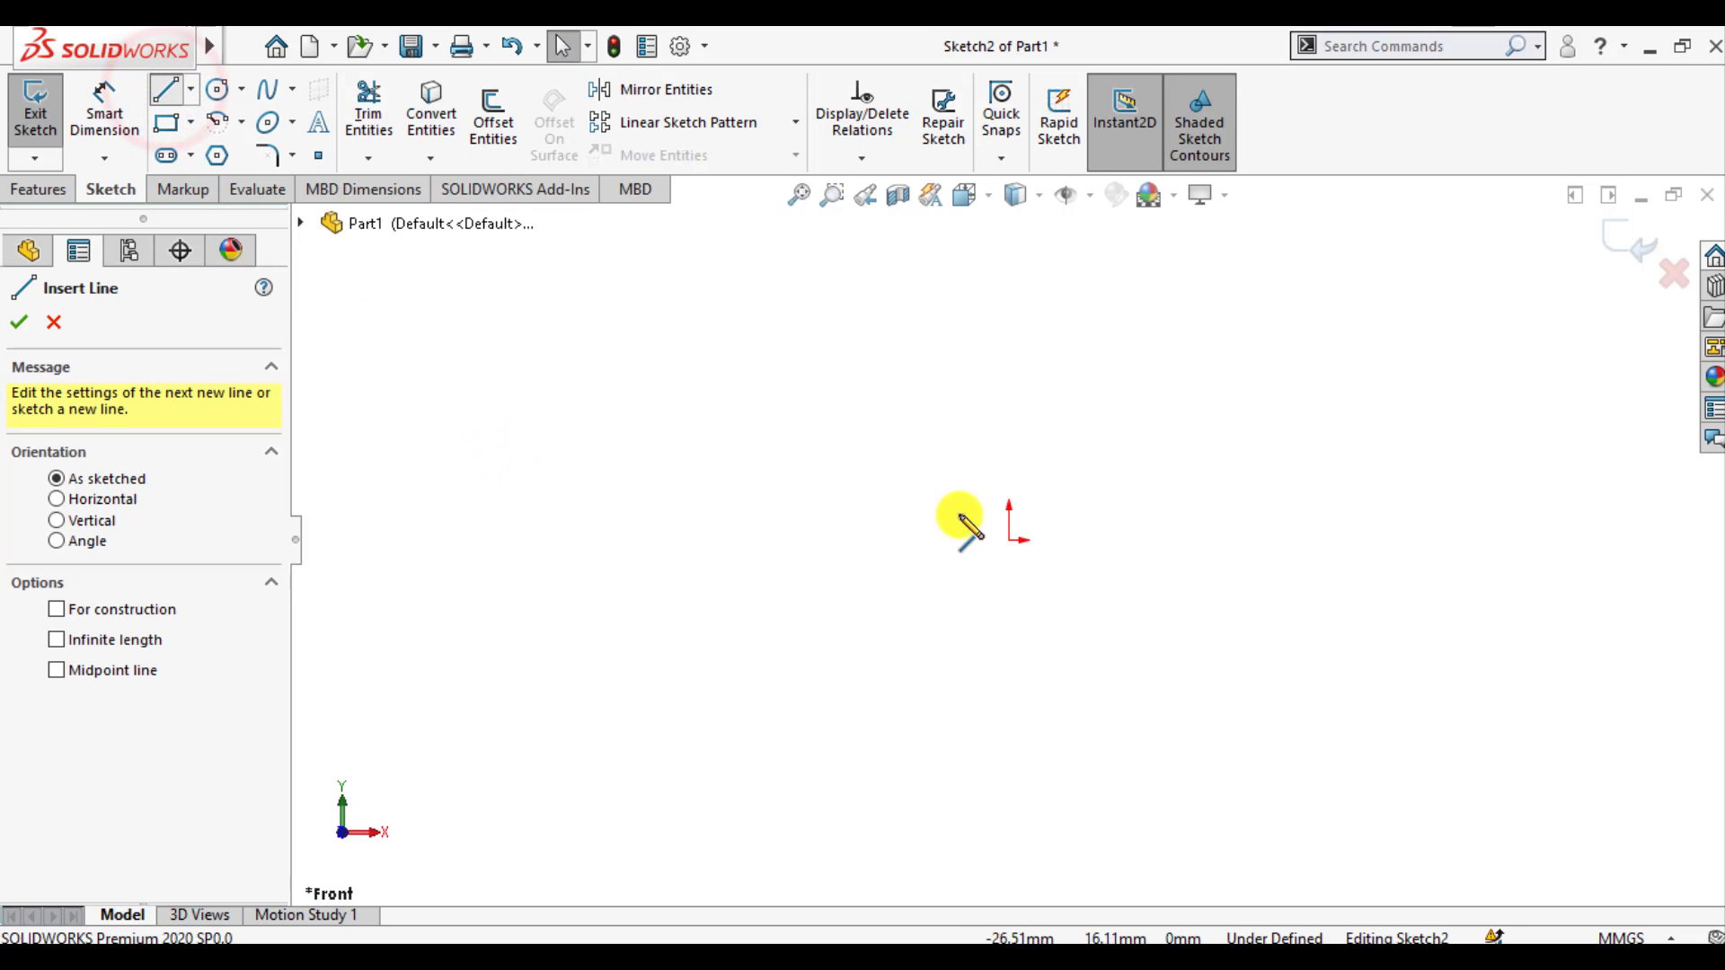
click(1009, 543)
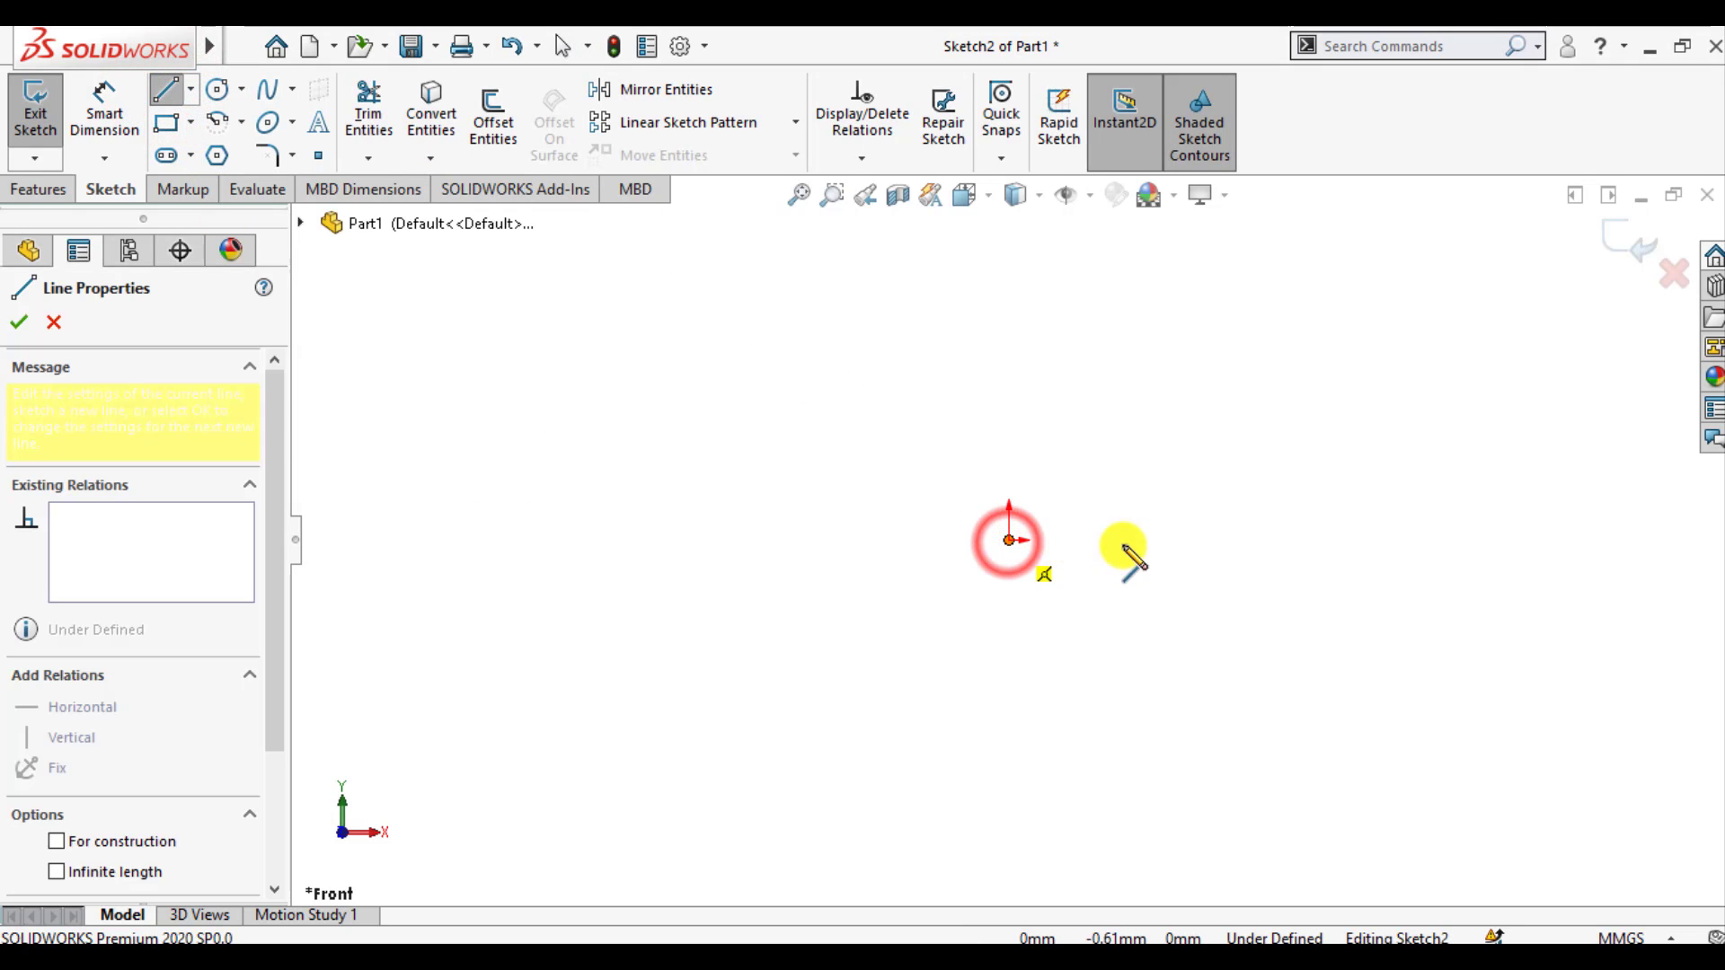
click(1191, 540)
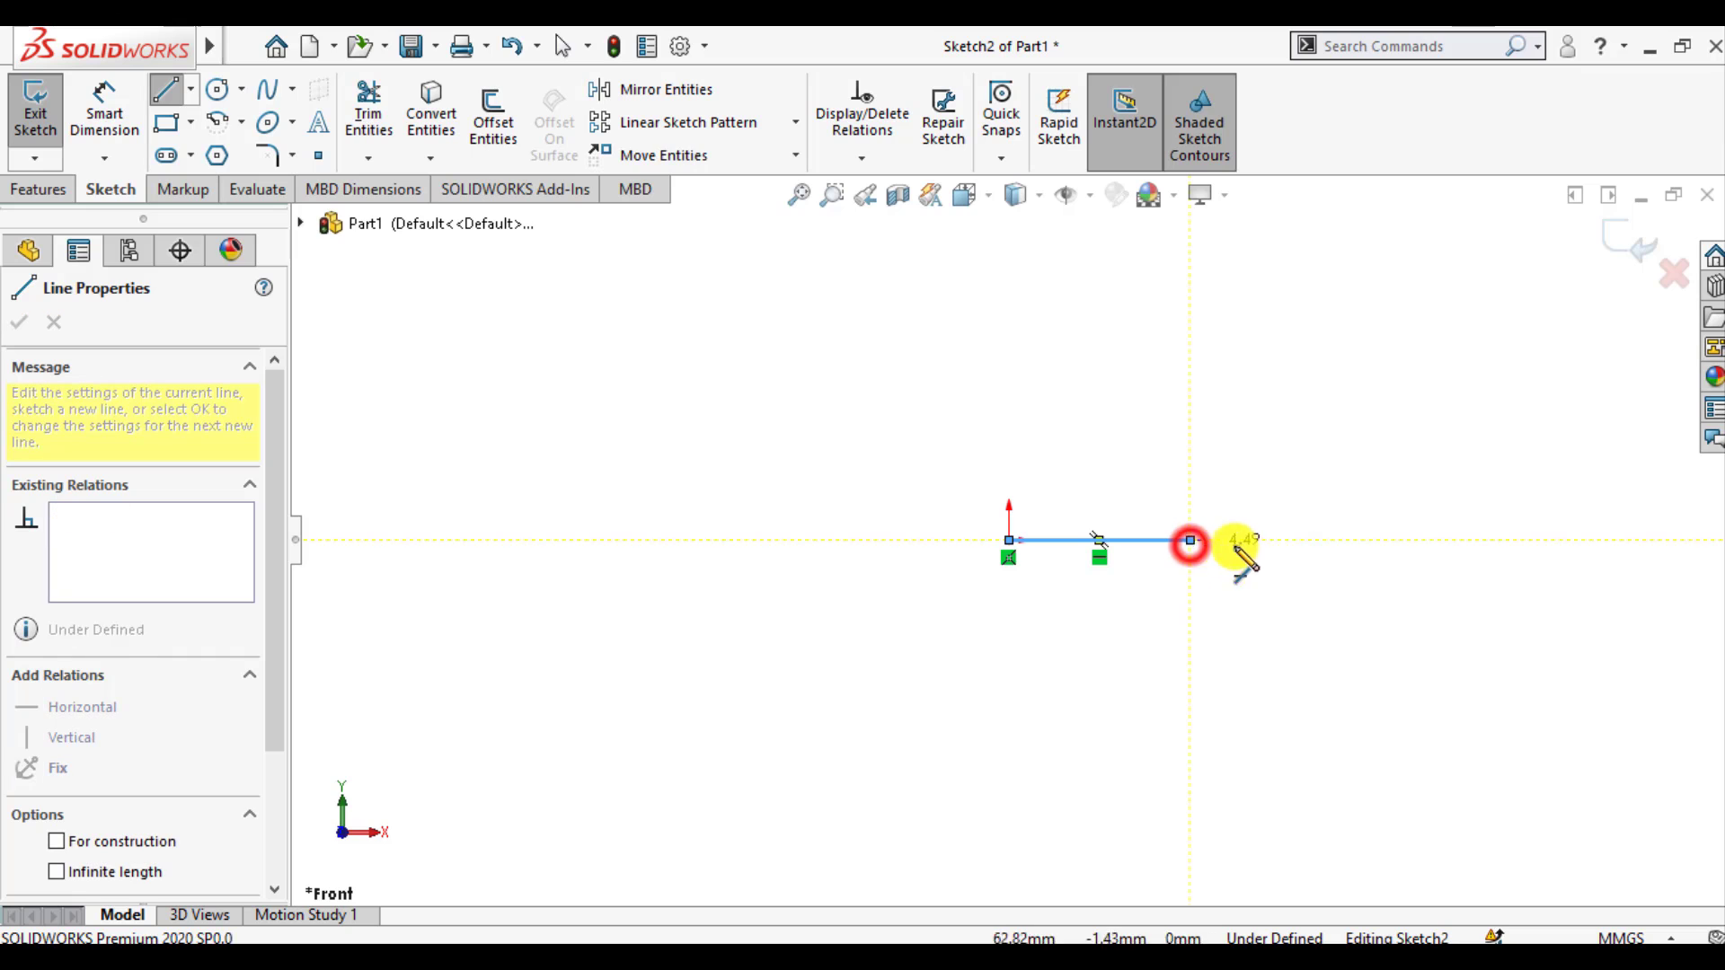
click(1361, 540)
click(1530, 540)
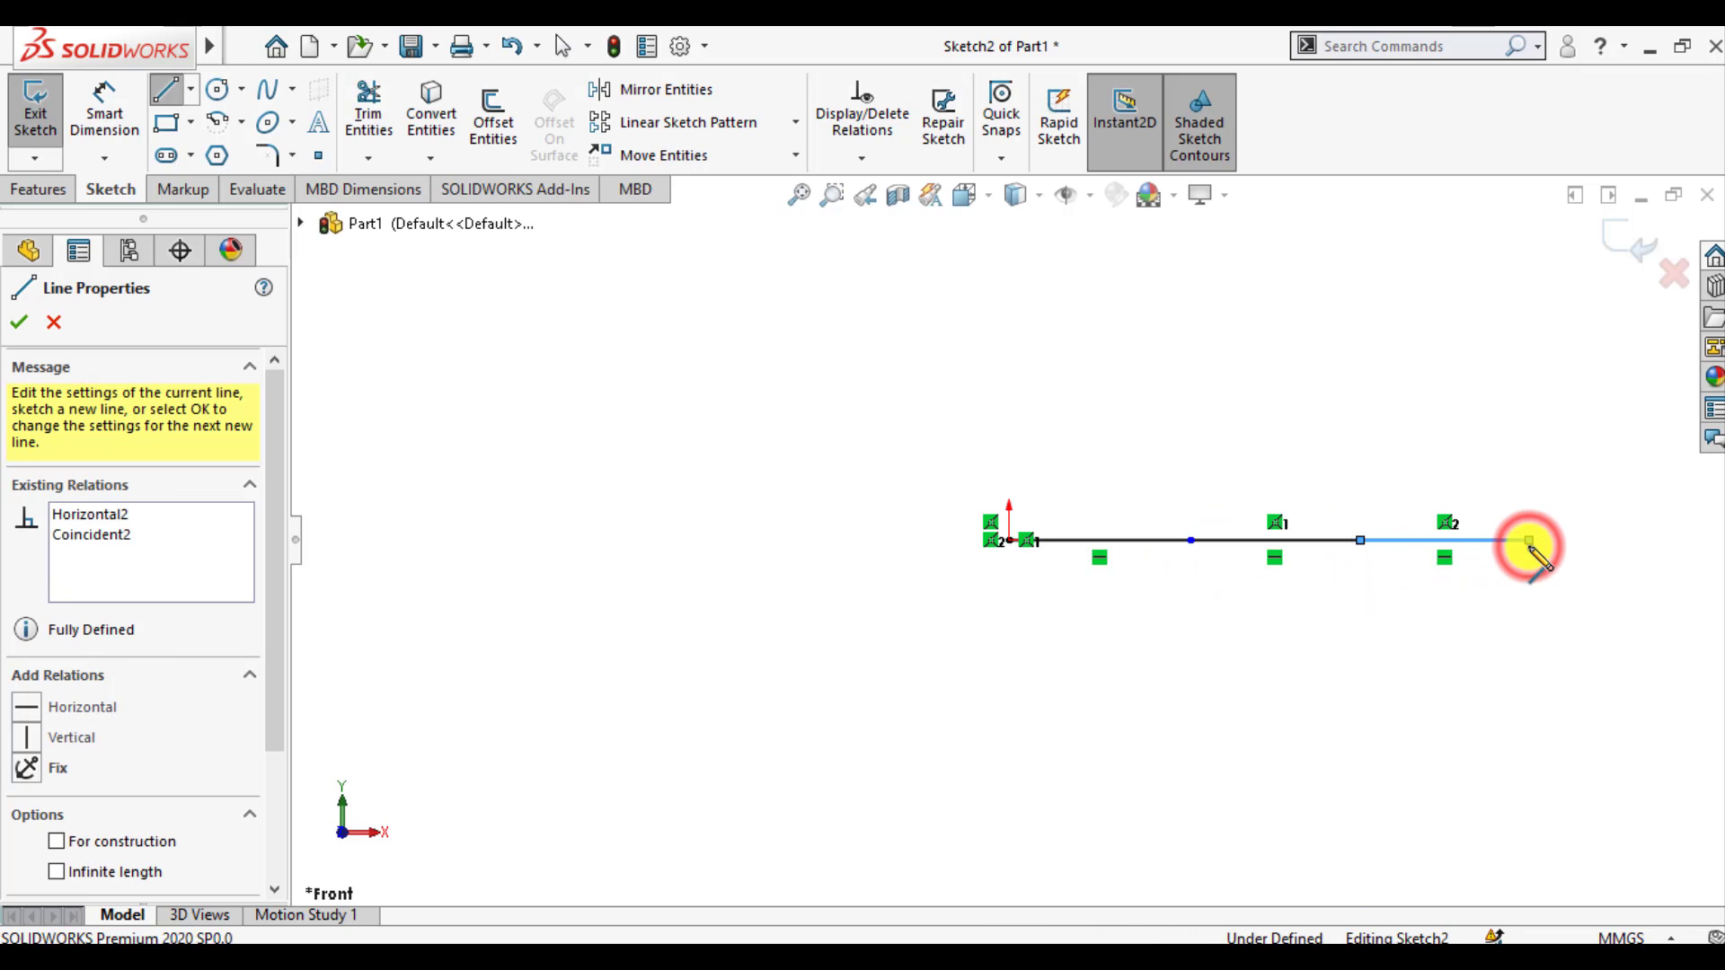
key(Escape)
key(Escape)
Make the three sketch lines equal in length
key(f)
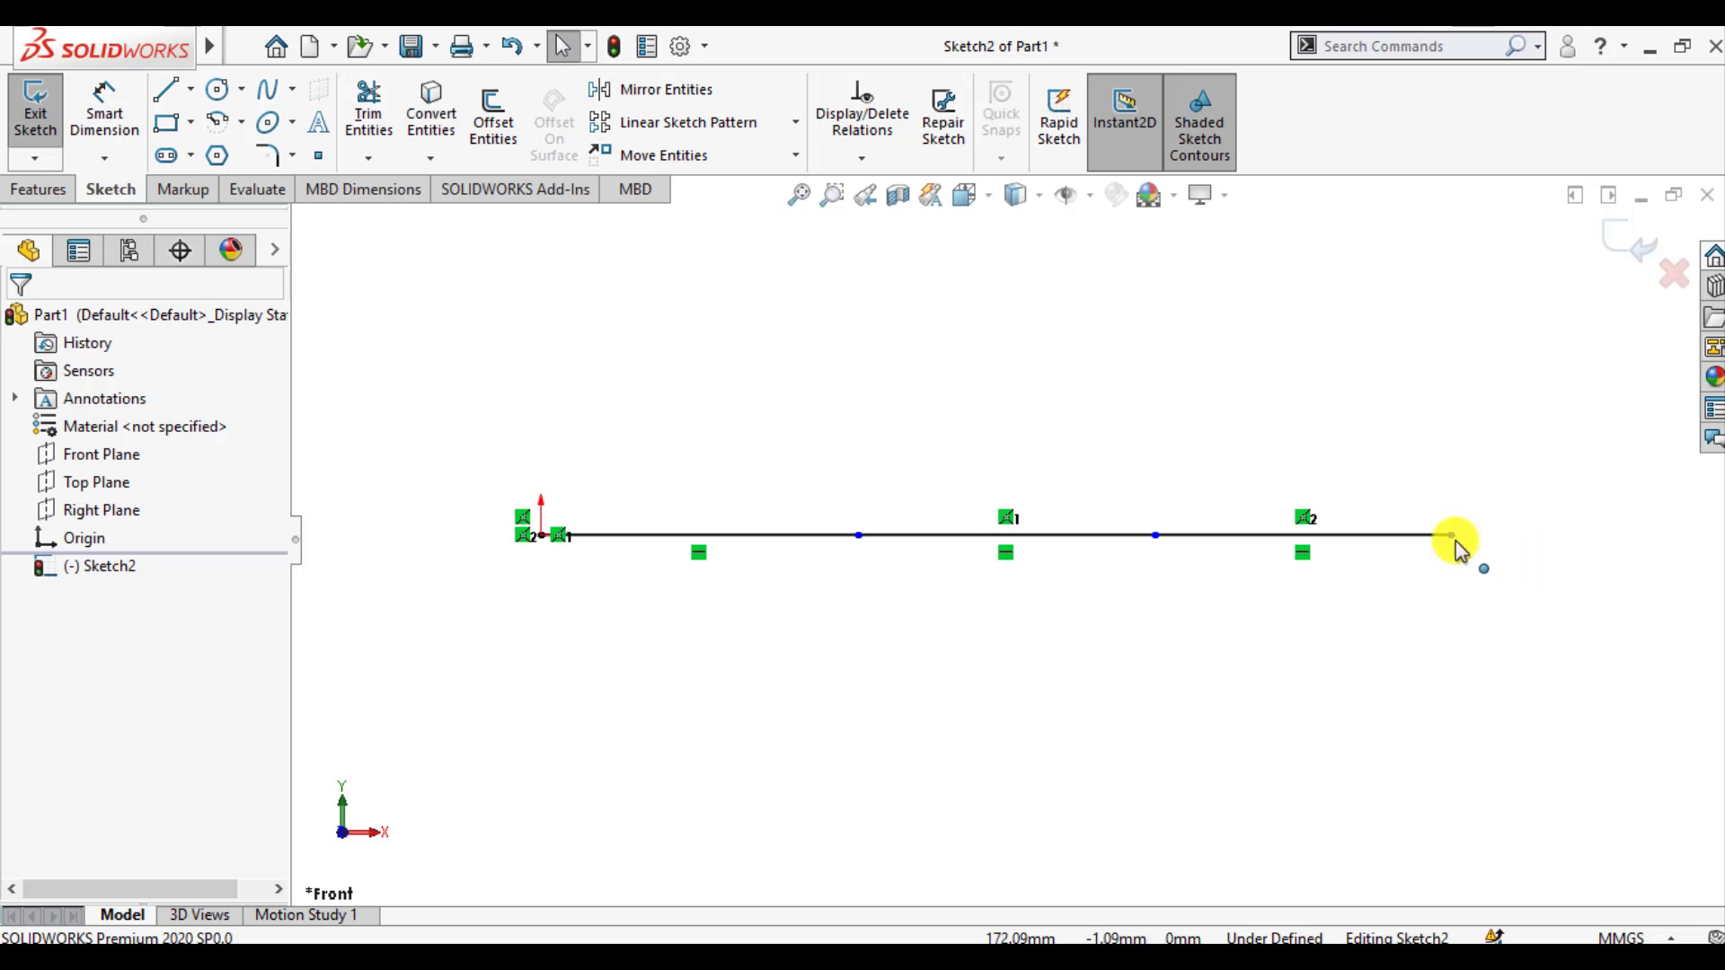
click(791, 536)
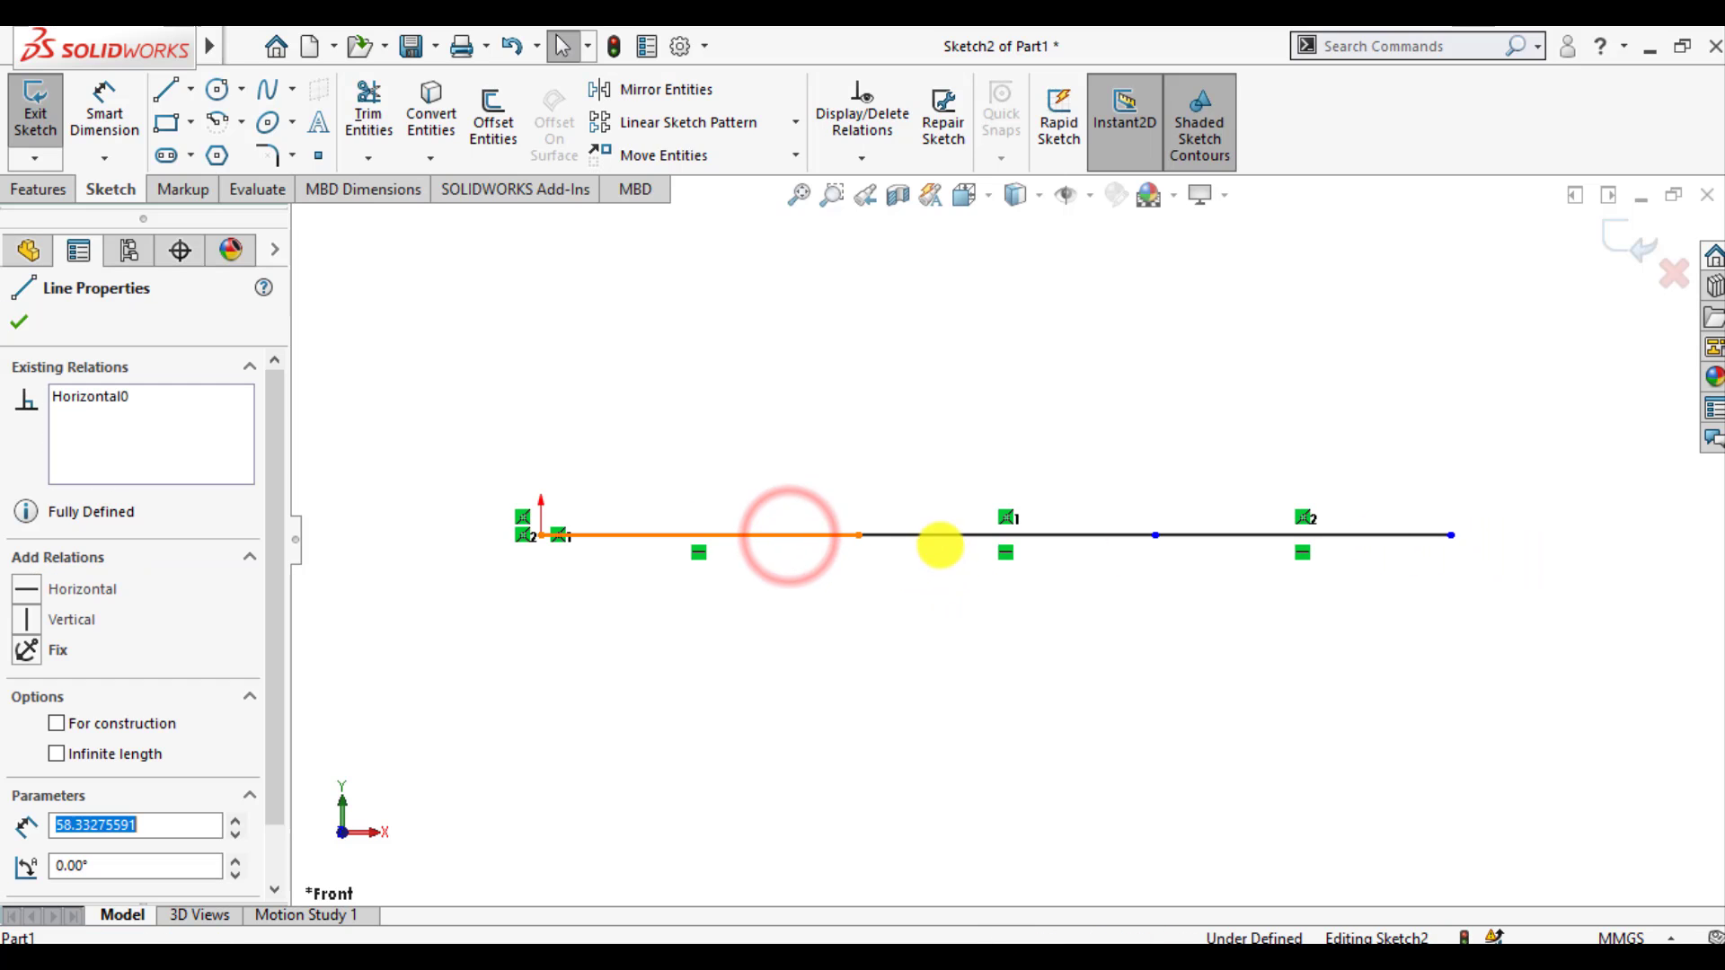
ctrl+click(940, 538)
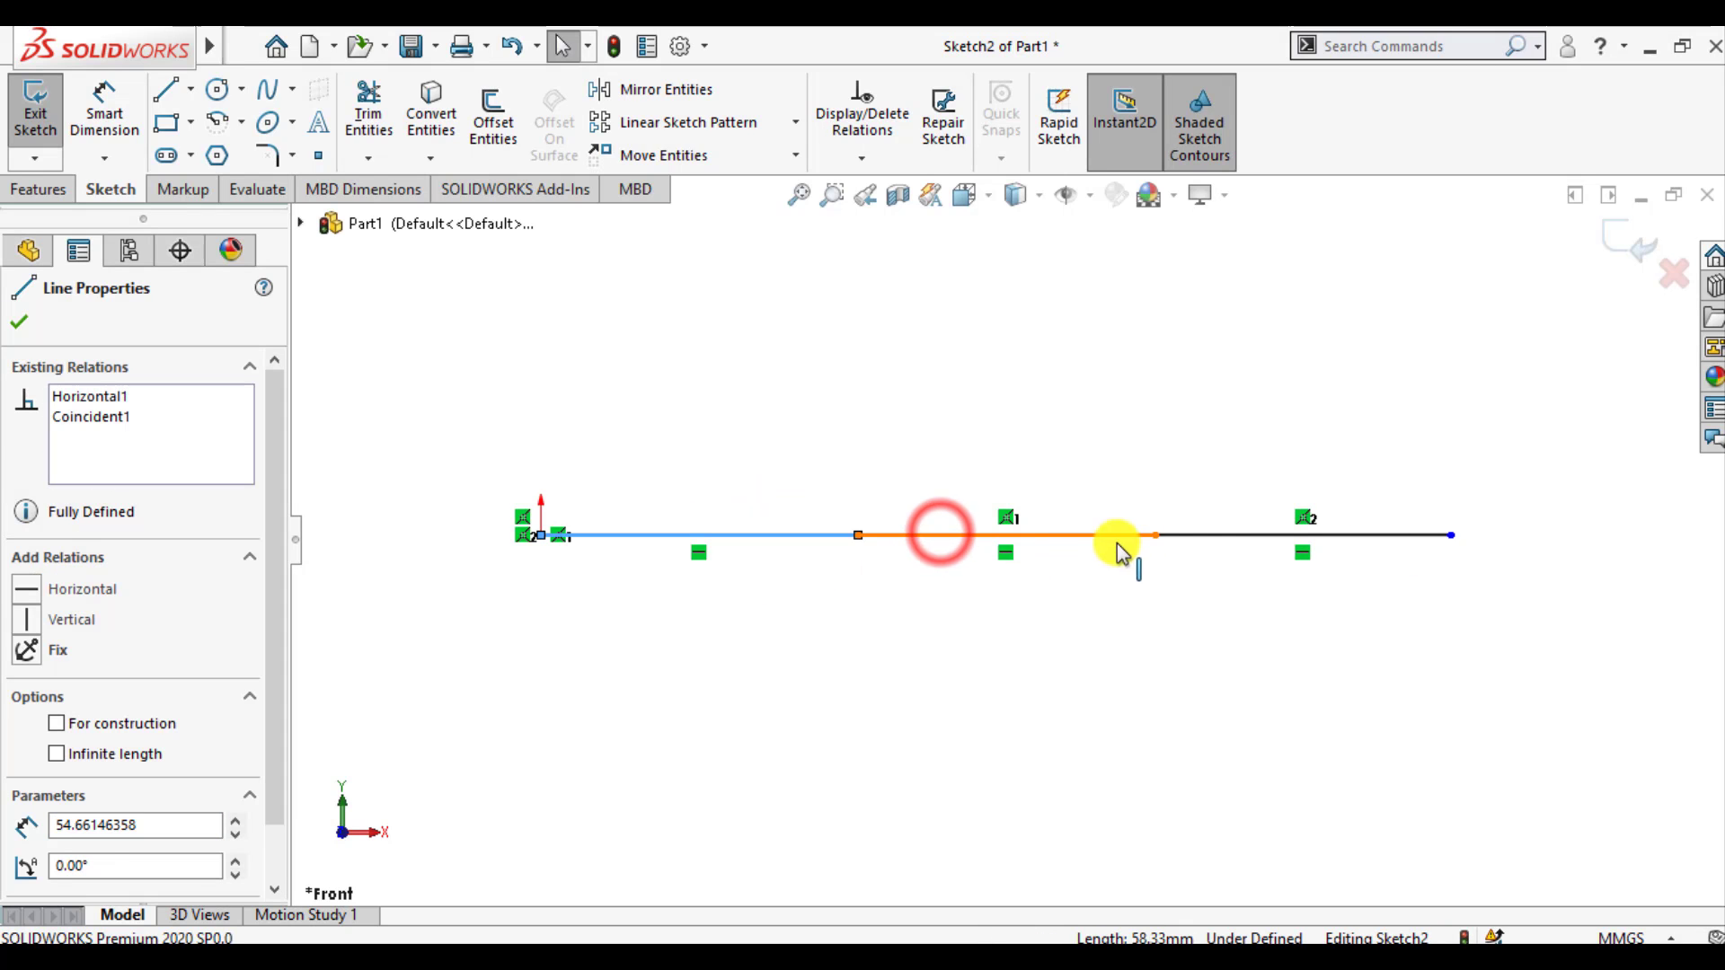
ctrl+click(1218, 539)
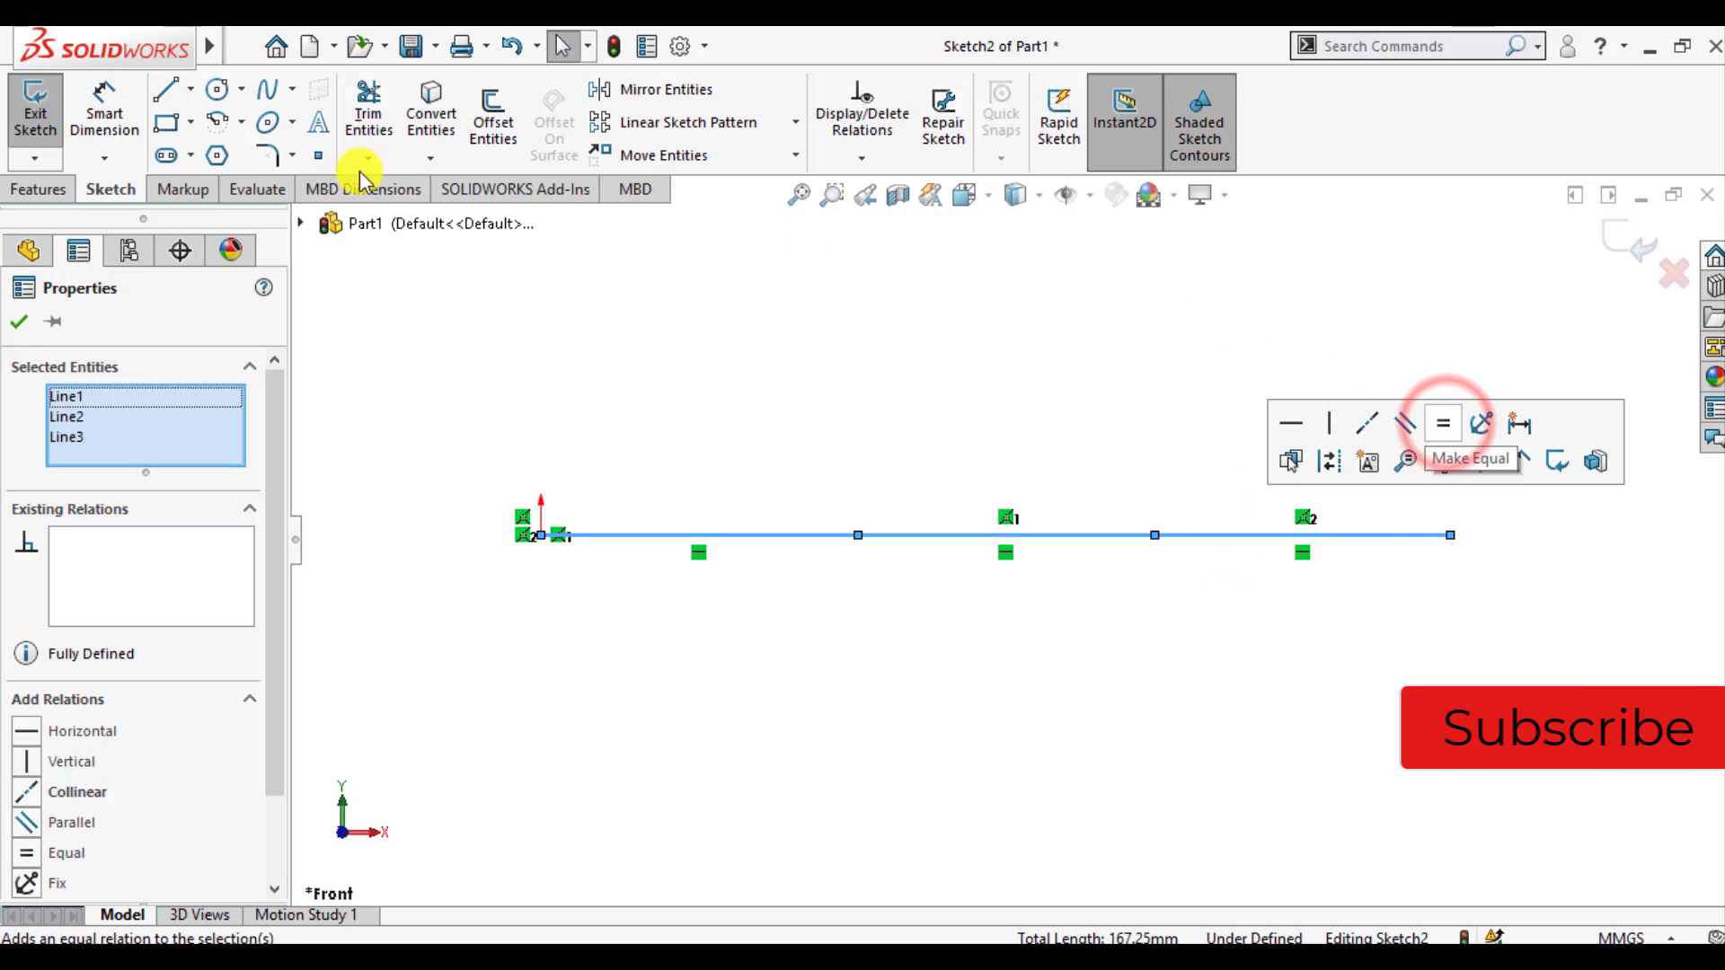
click(18, 323)
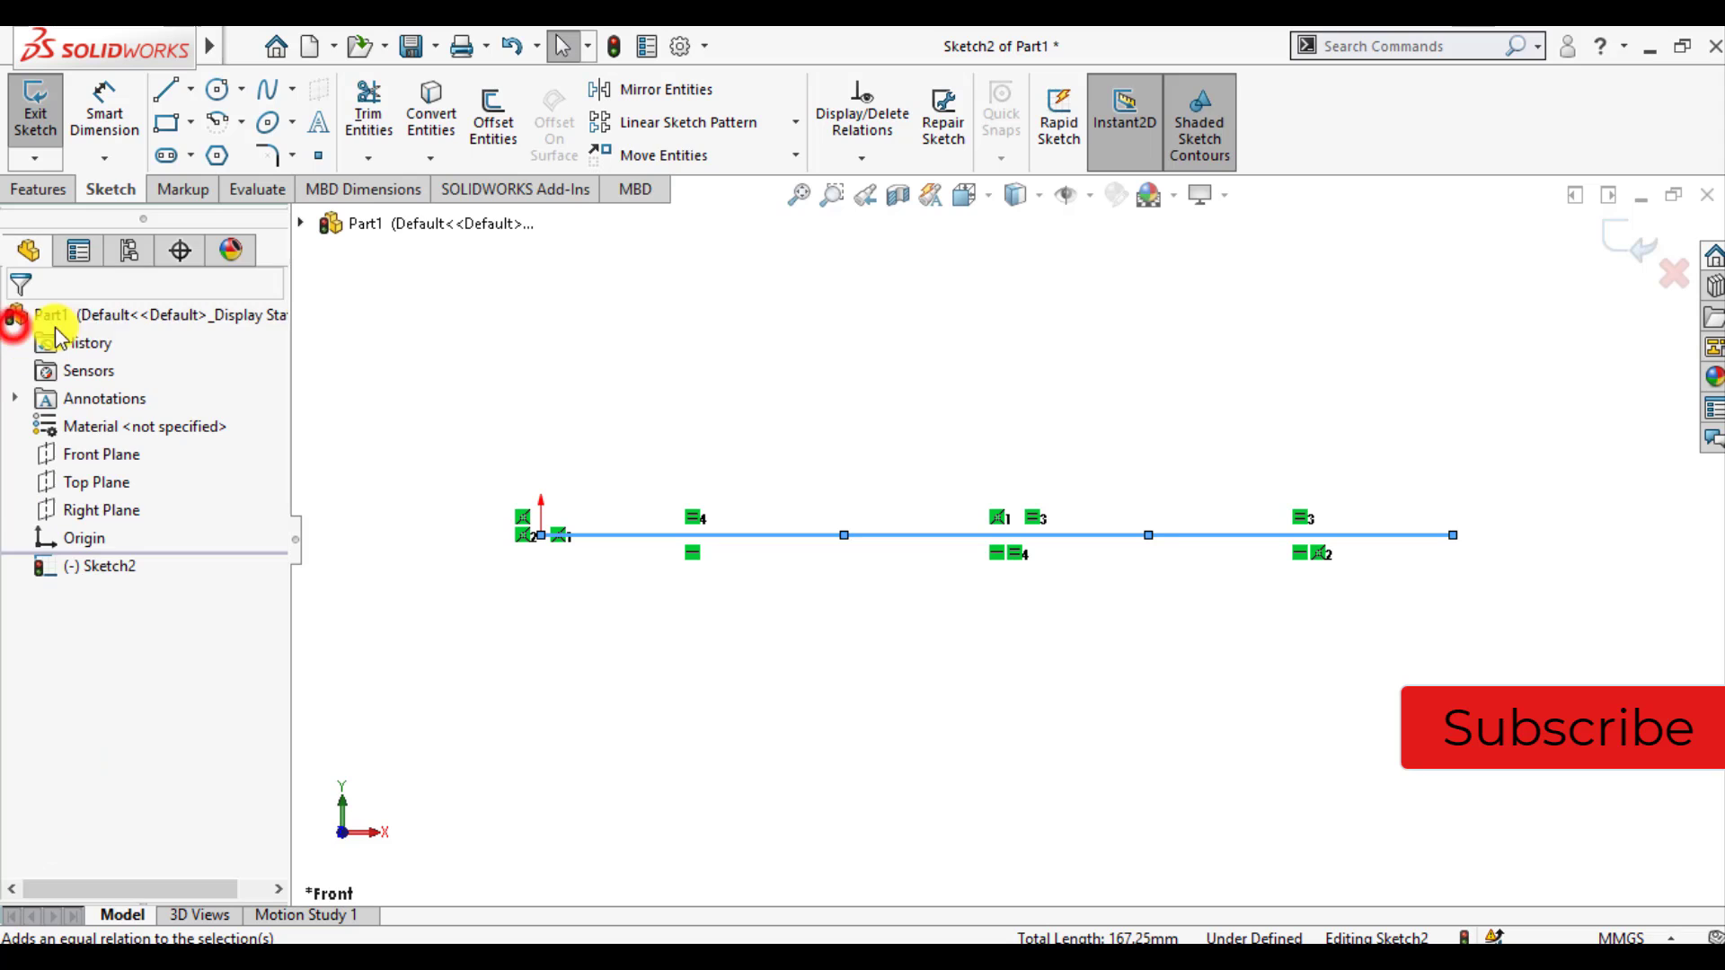
Dimension the first line at 100 mm and exit the sketch
click(619, 536)
click(634, 631)
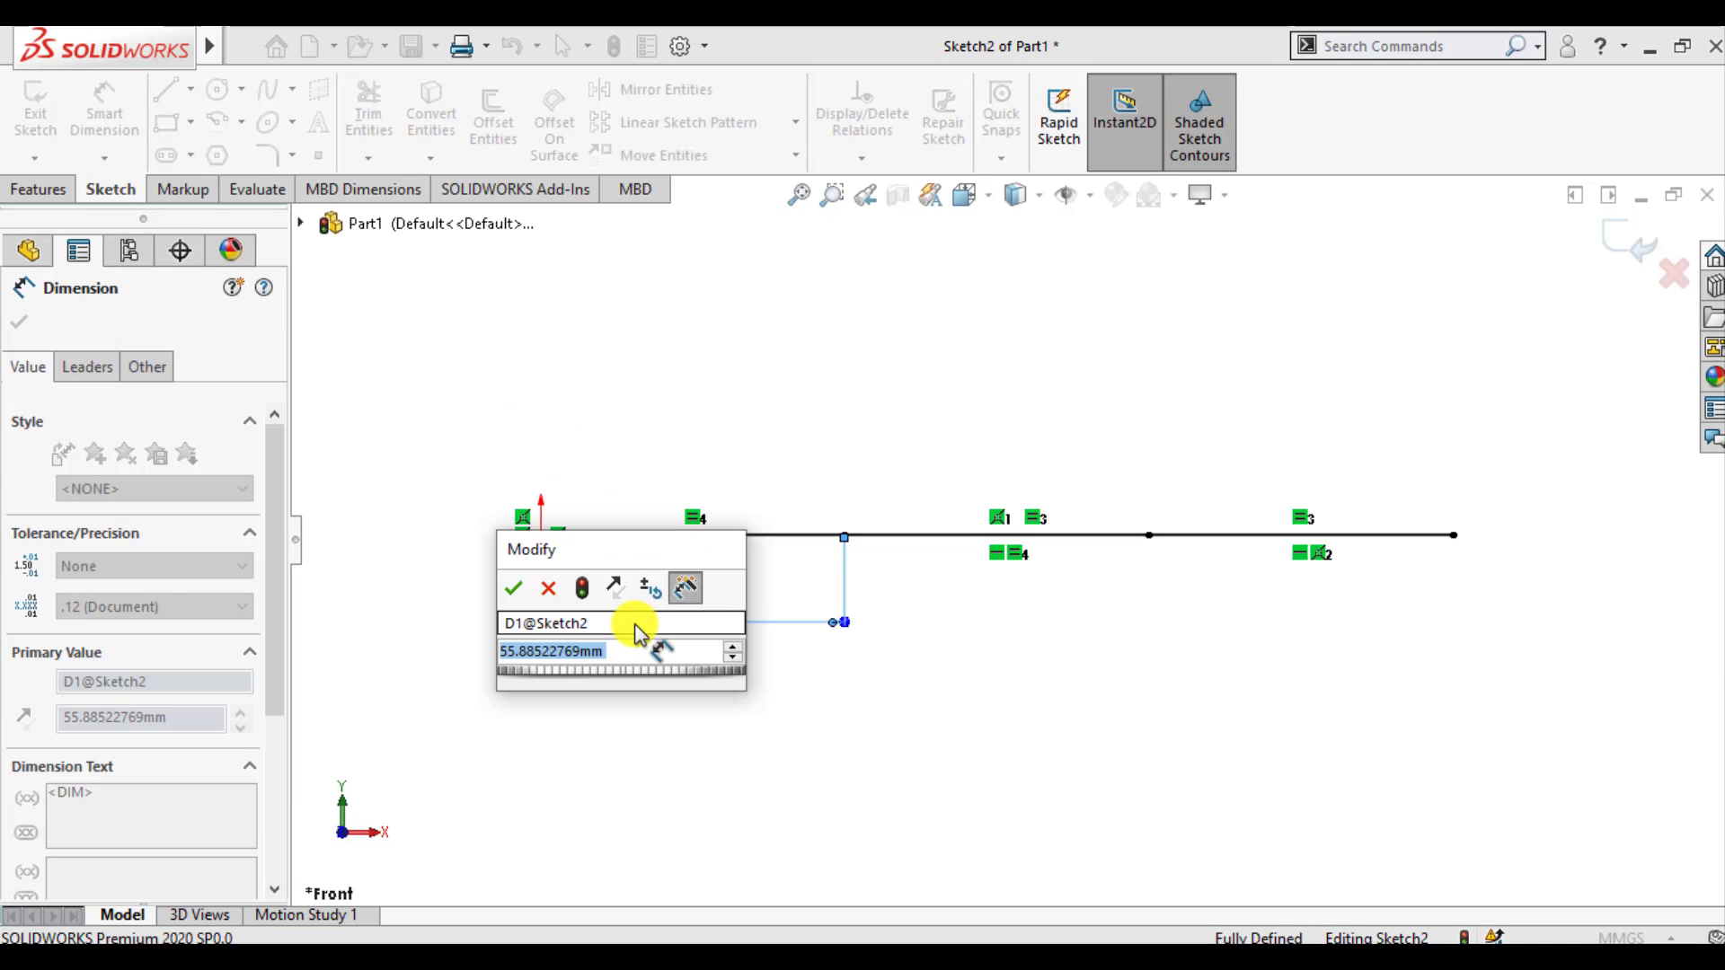
text(100)
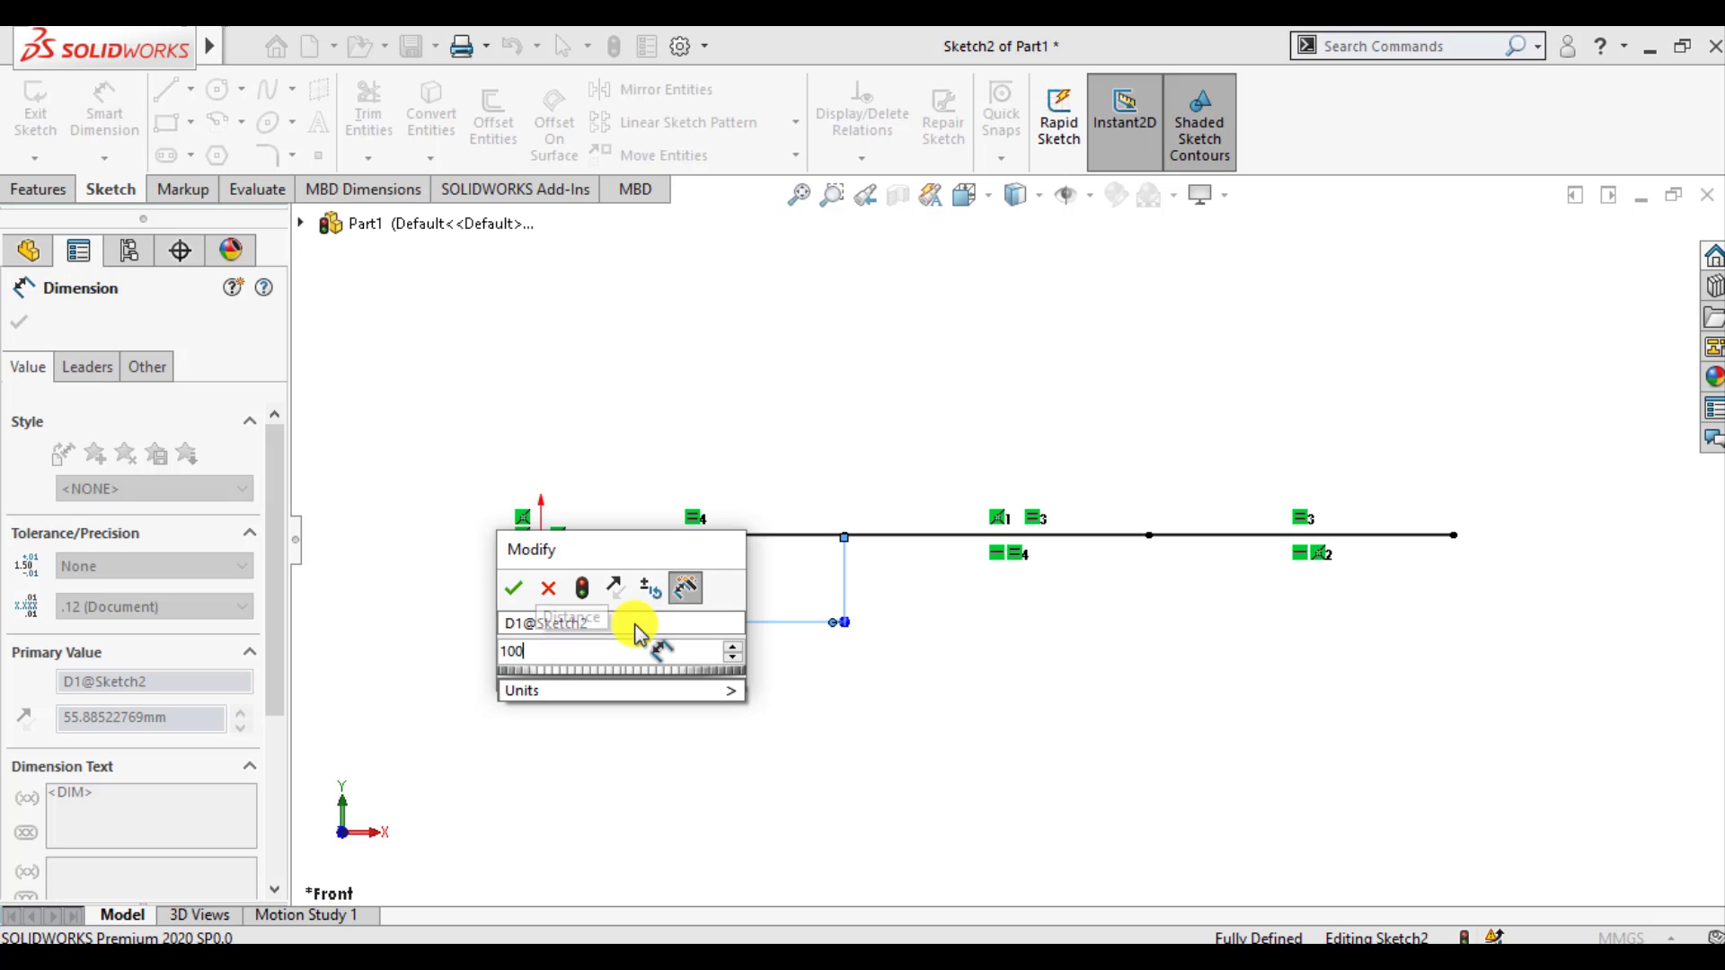
key(Return)
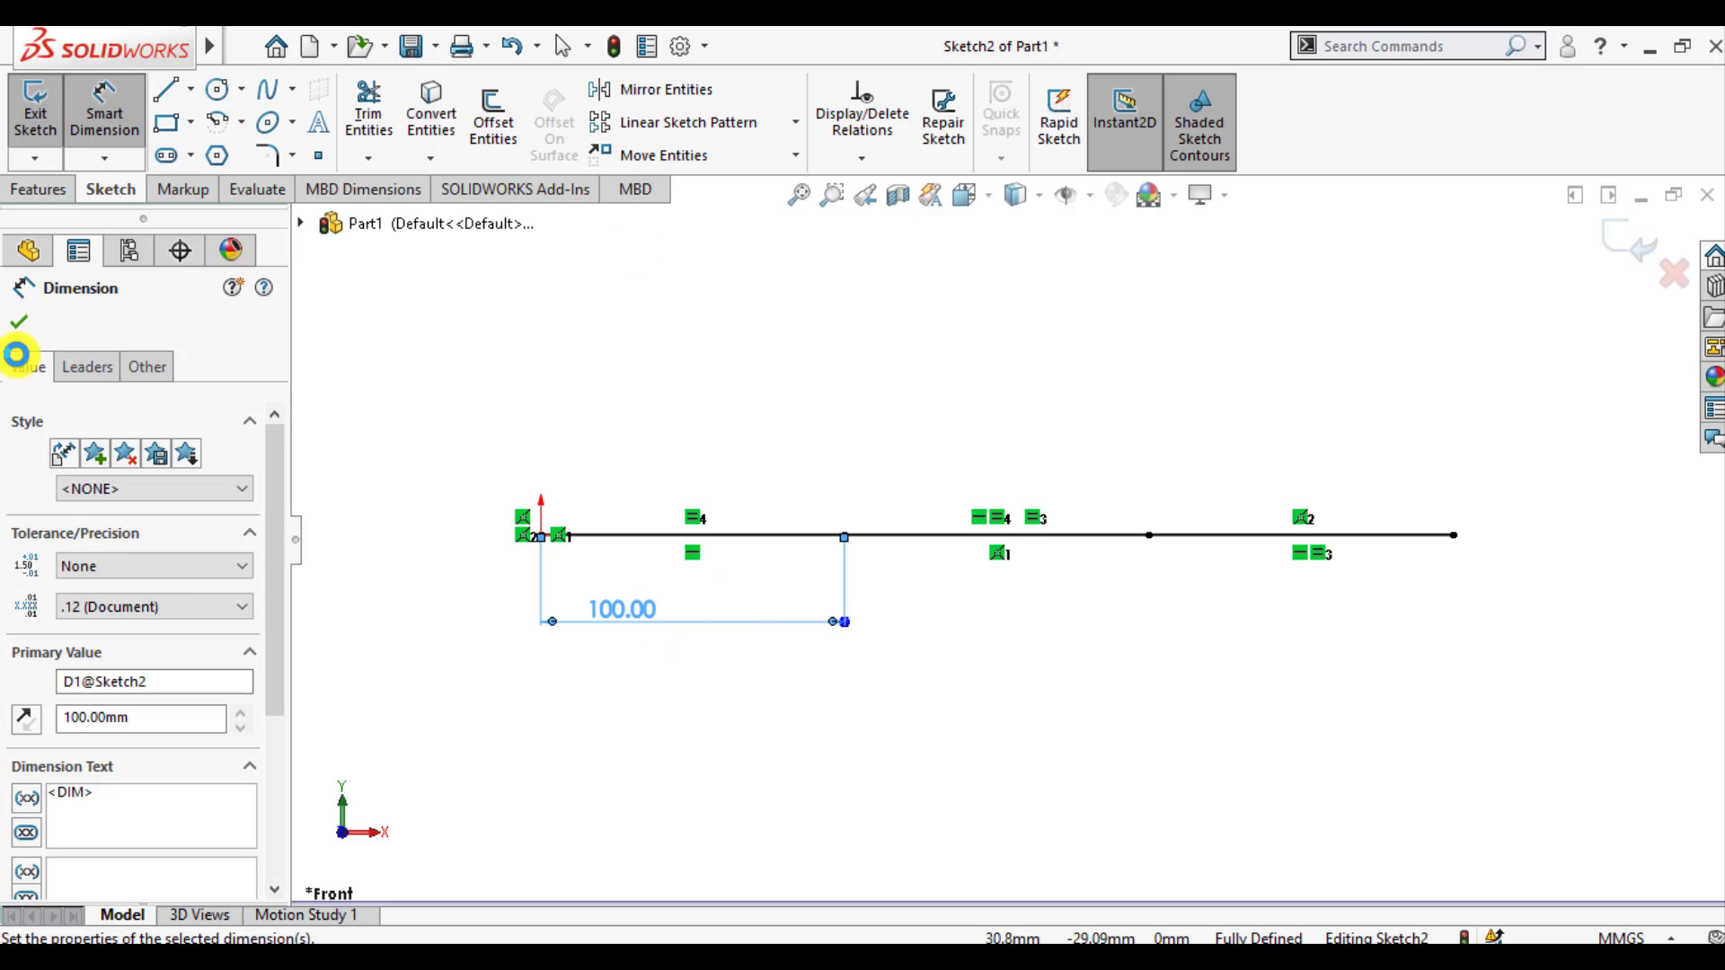
click(20, 334)
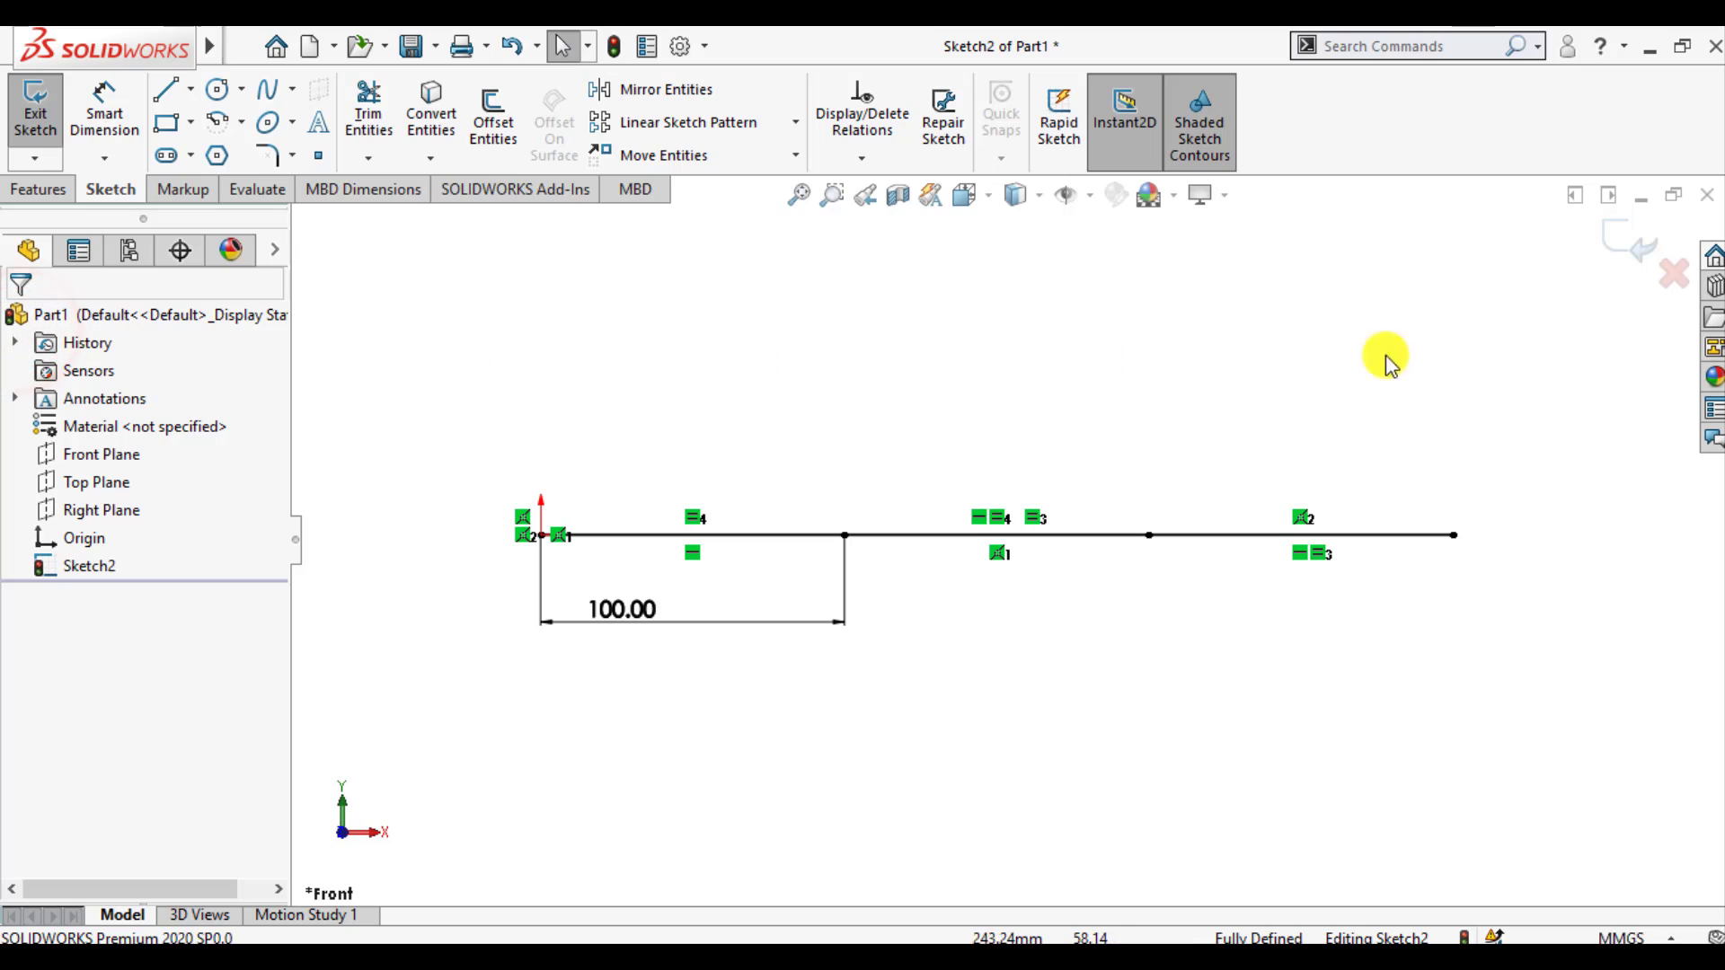
click(1640, 243)
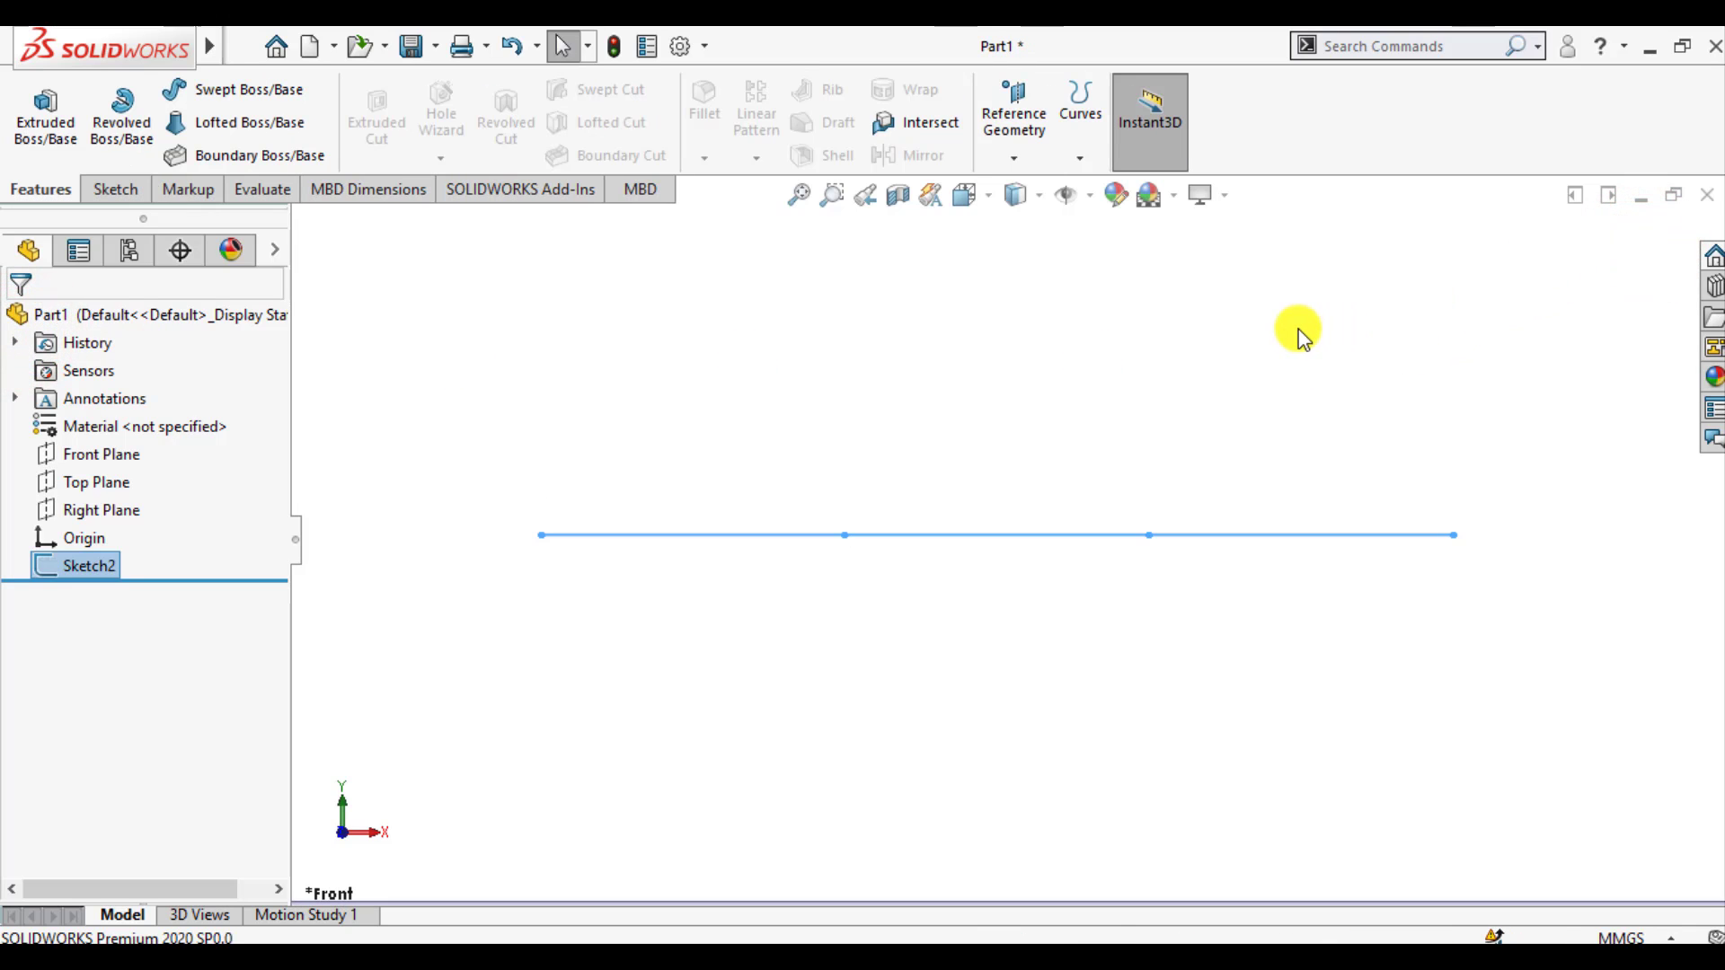
Start a Structural Member with the iso square tube 20 x 20 x 2 profile
click(1194, 365)
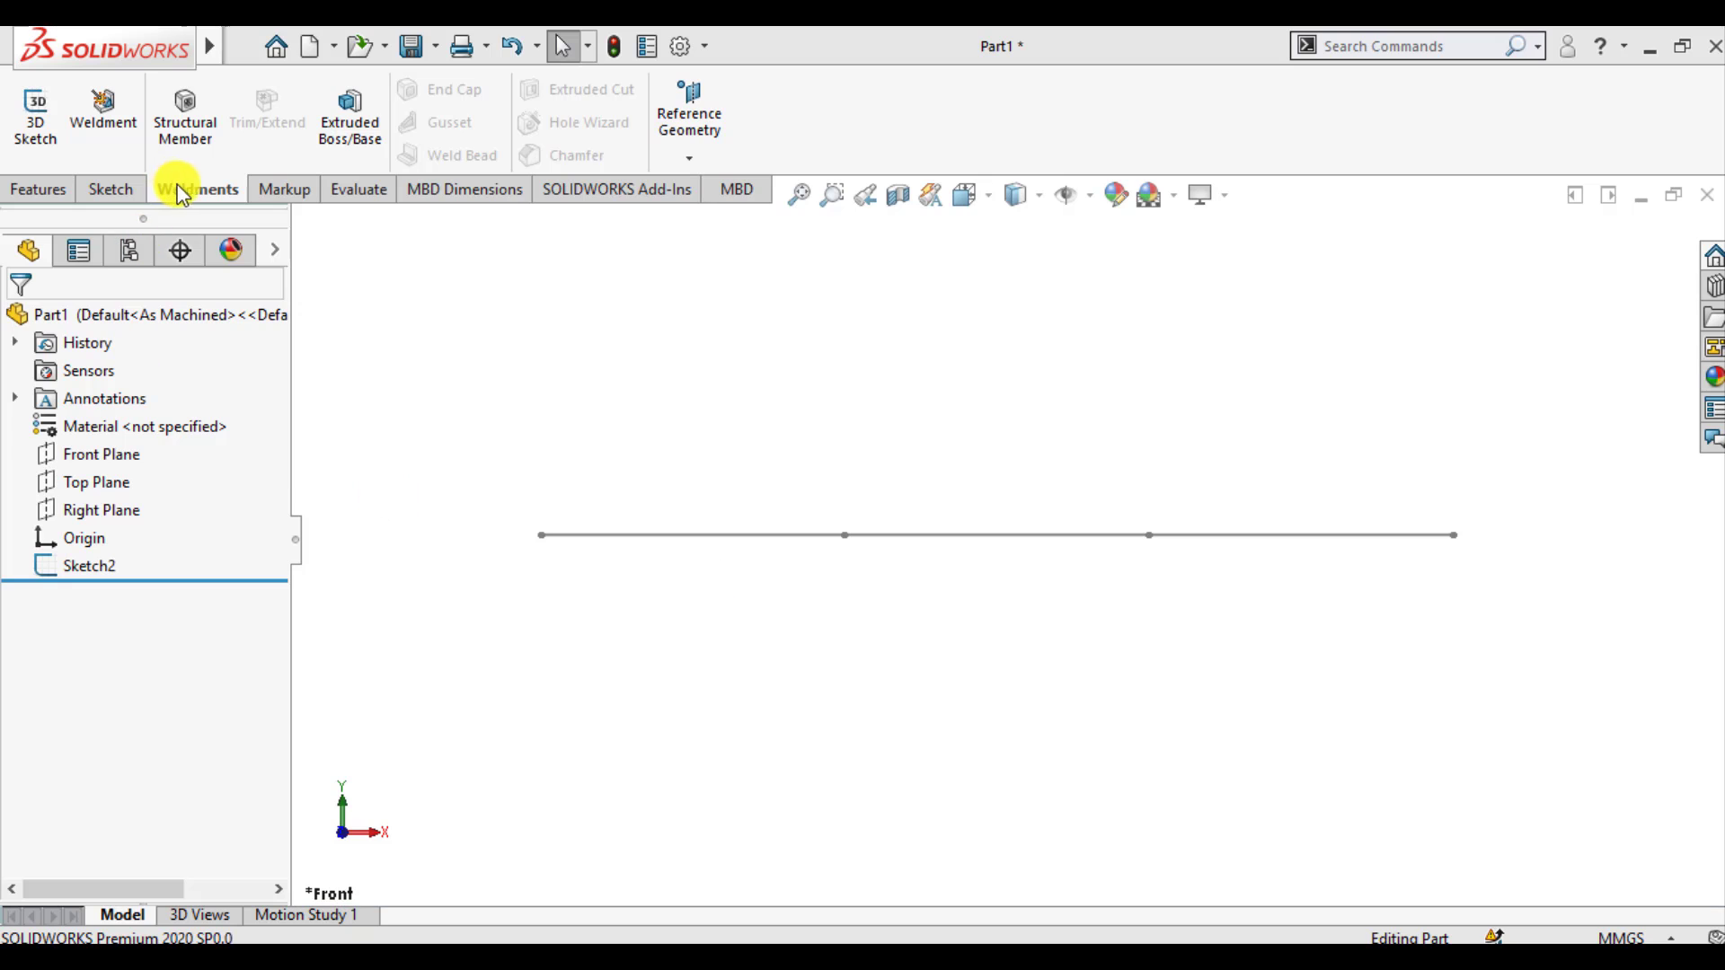
click(184, 112)
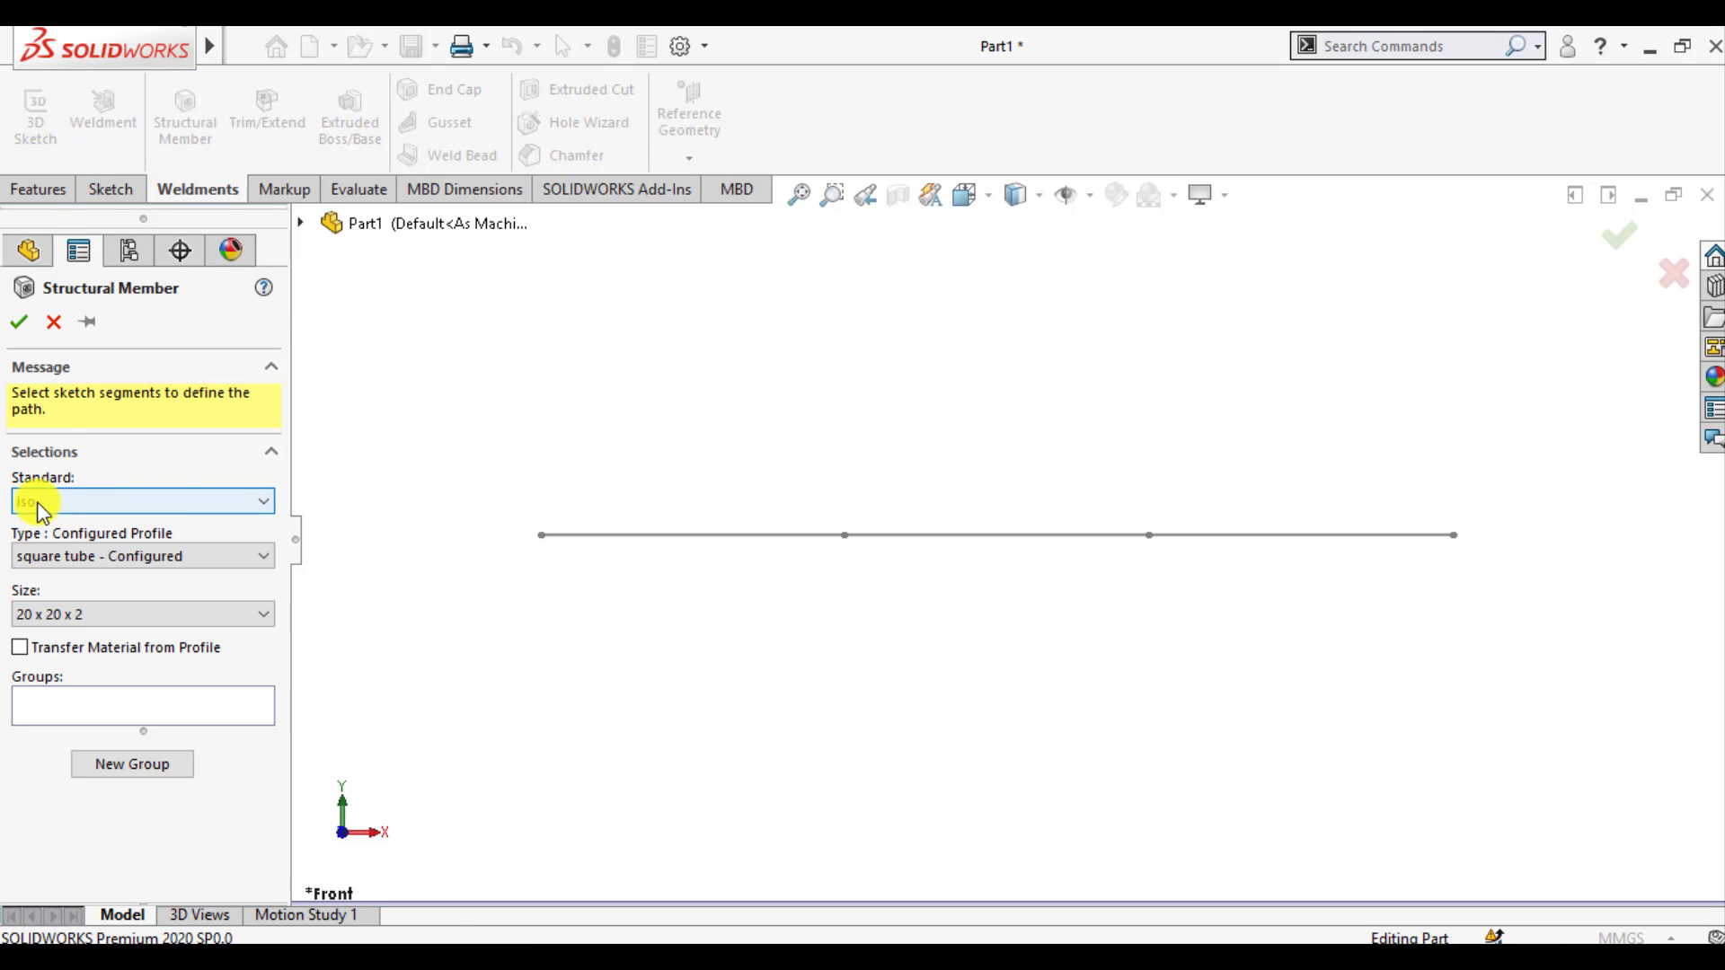
click(54, 556)
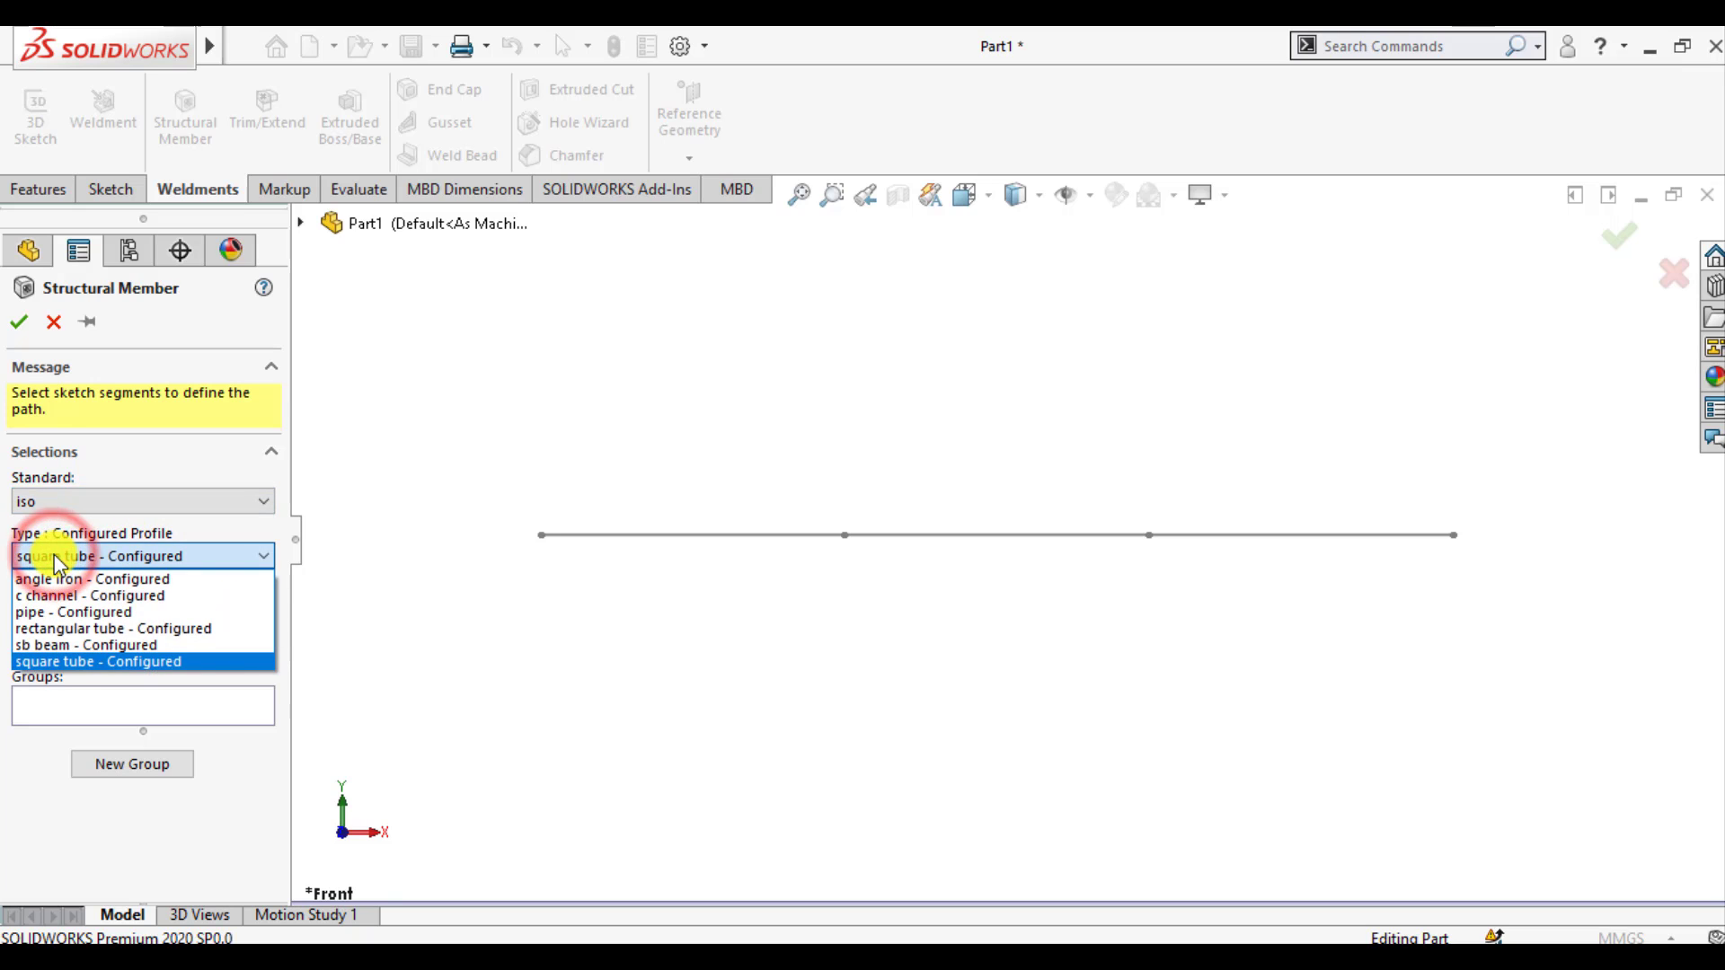
click(54, 555)
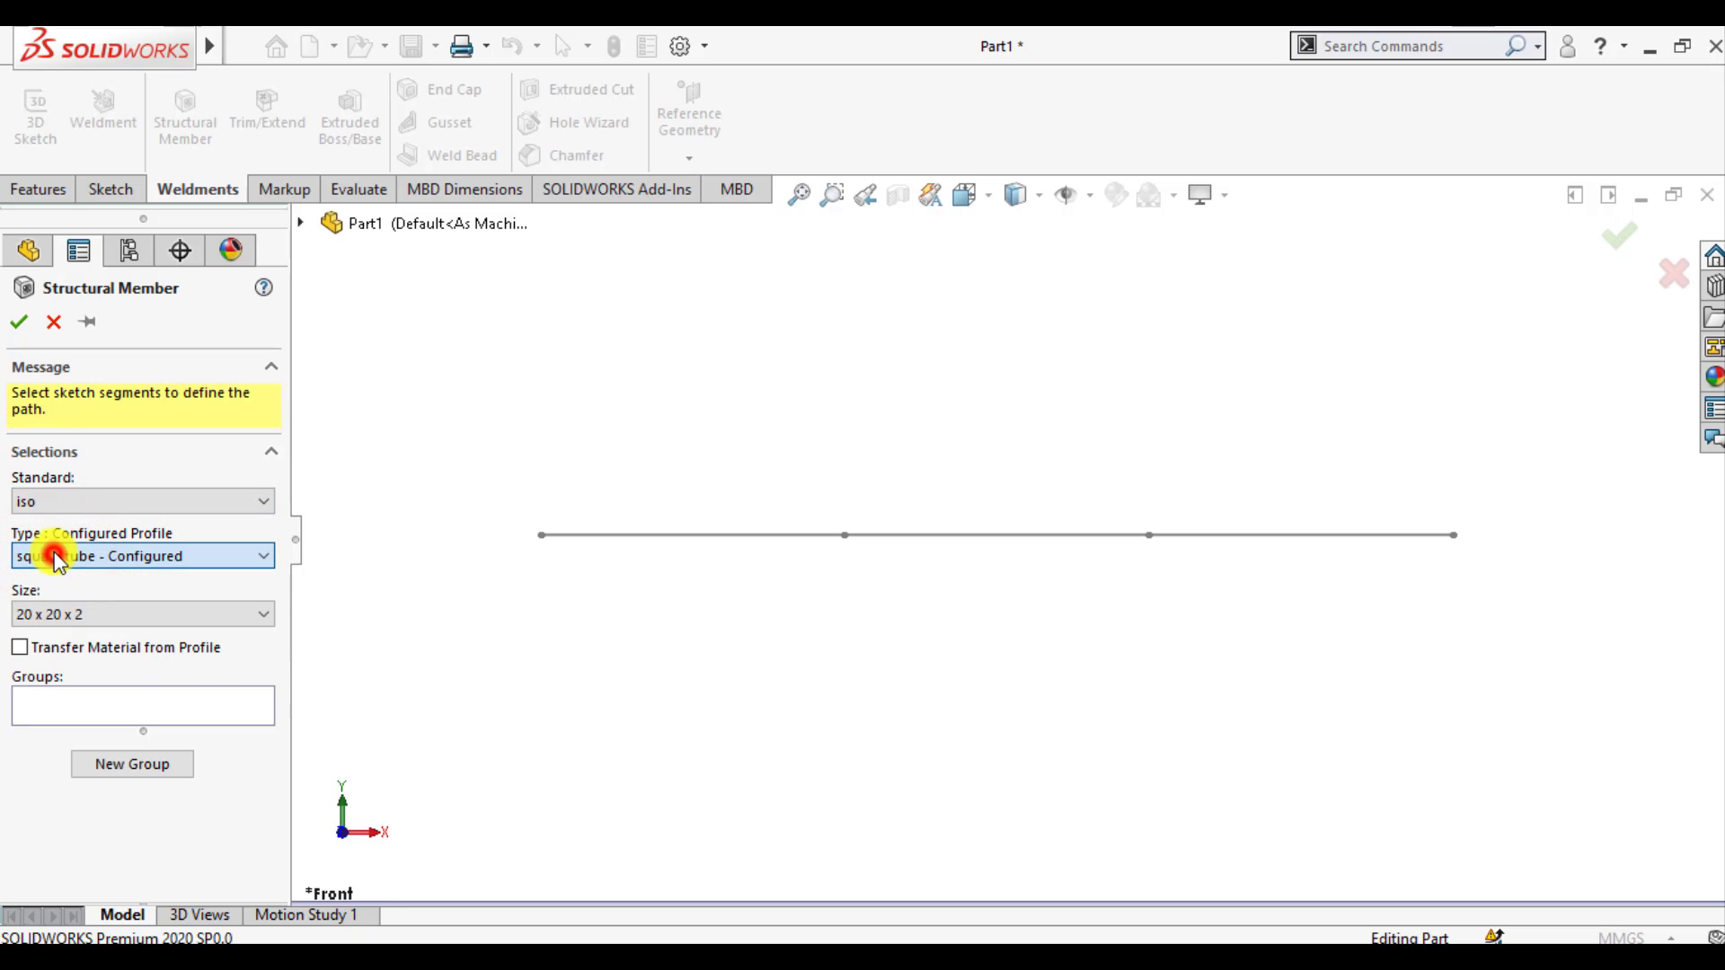
click(74, 611)
click(74, 608)
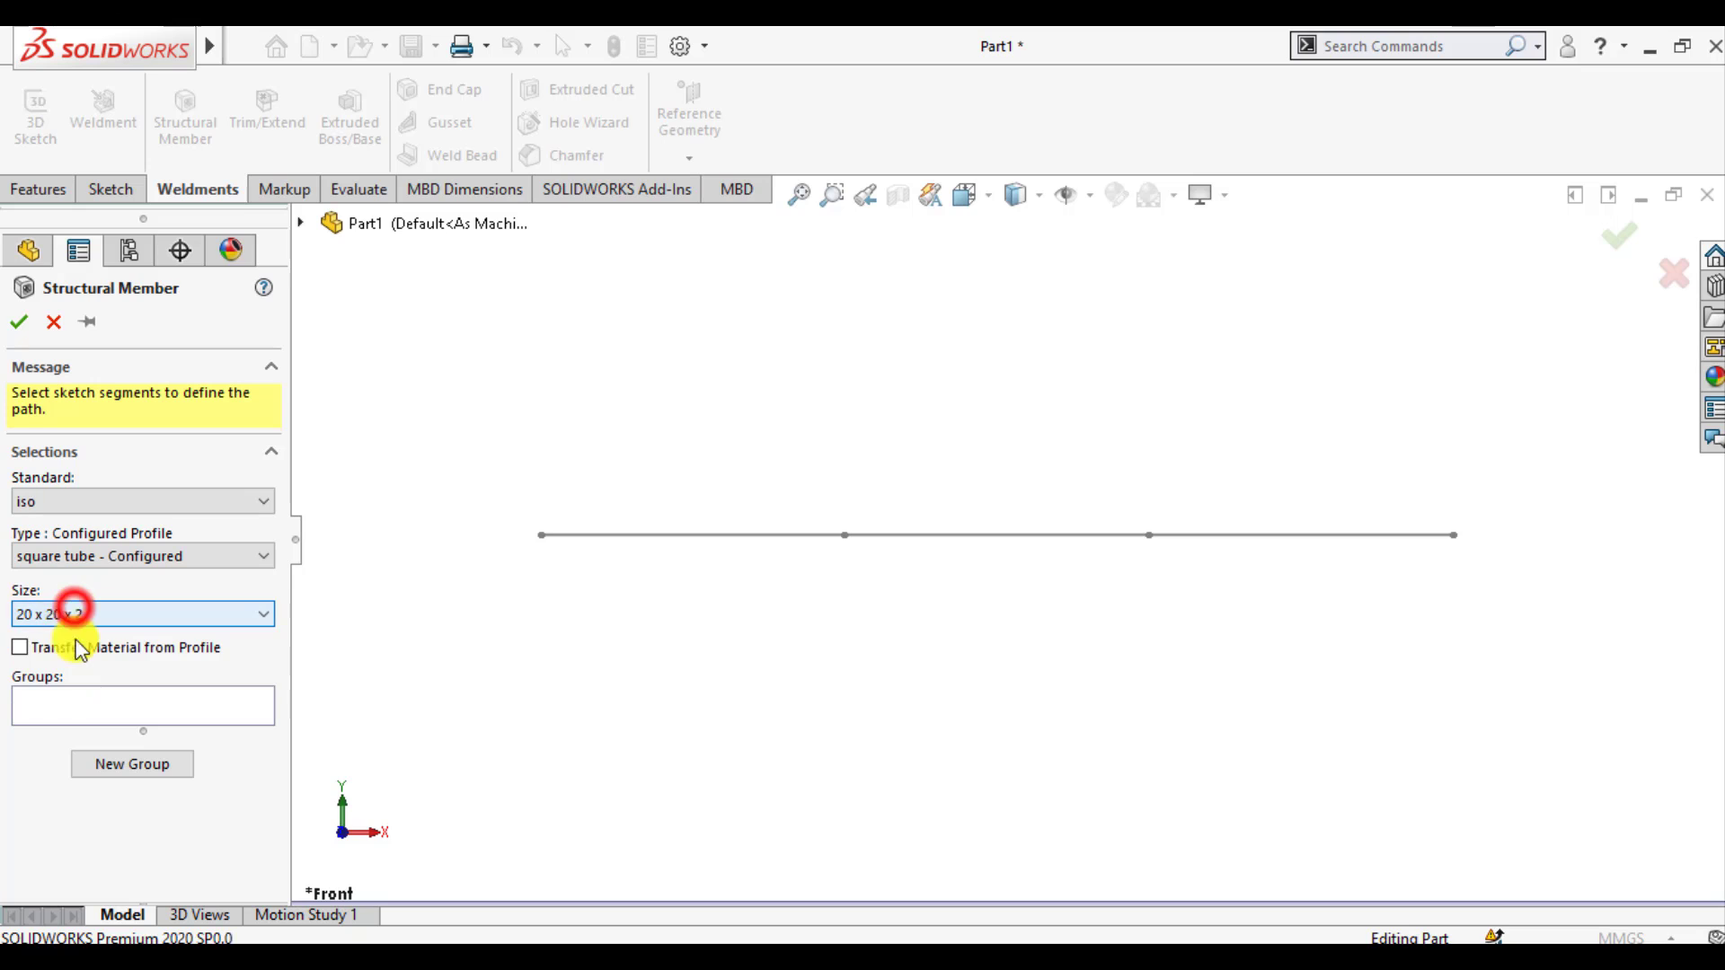
Select the three sketch segments as the member's path
click(66, 709)
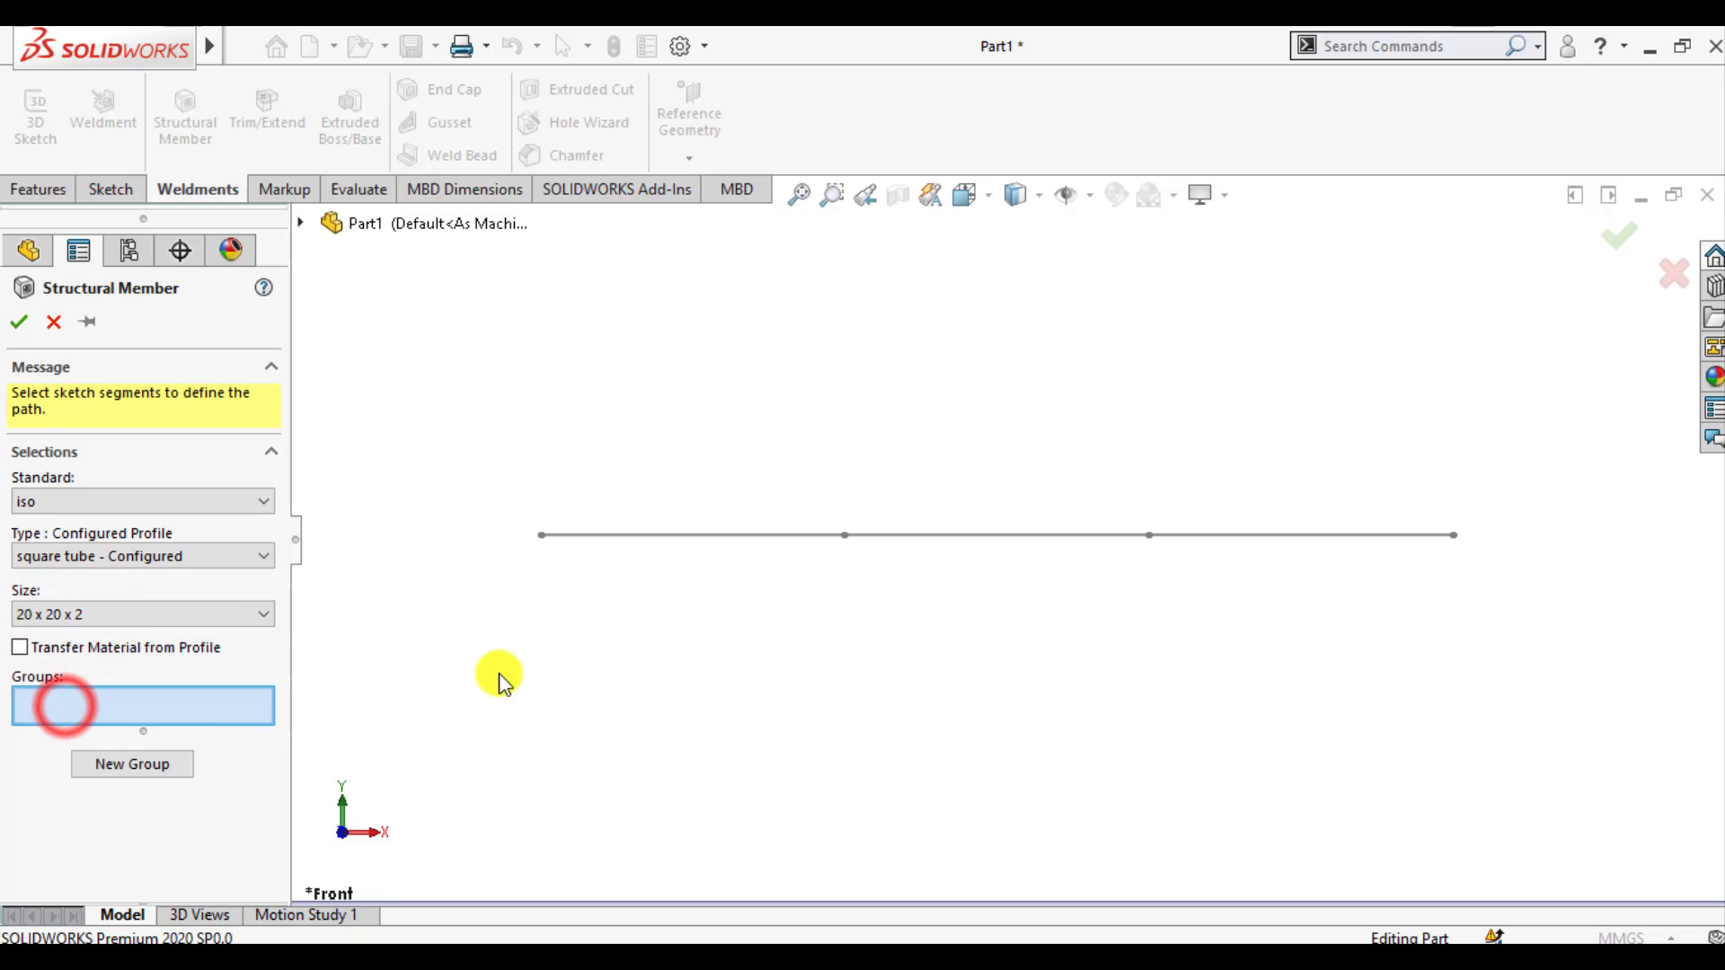
click(645, 535)
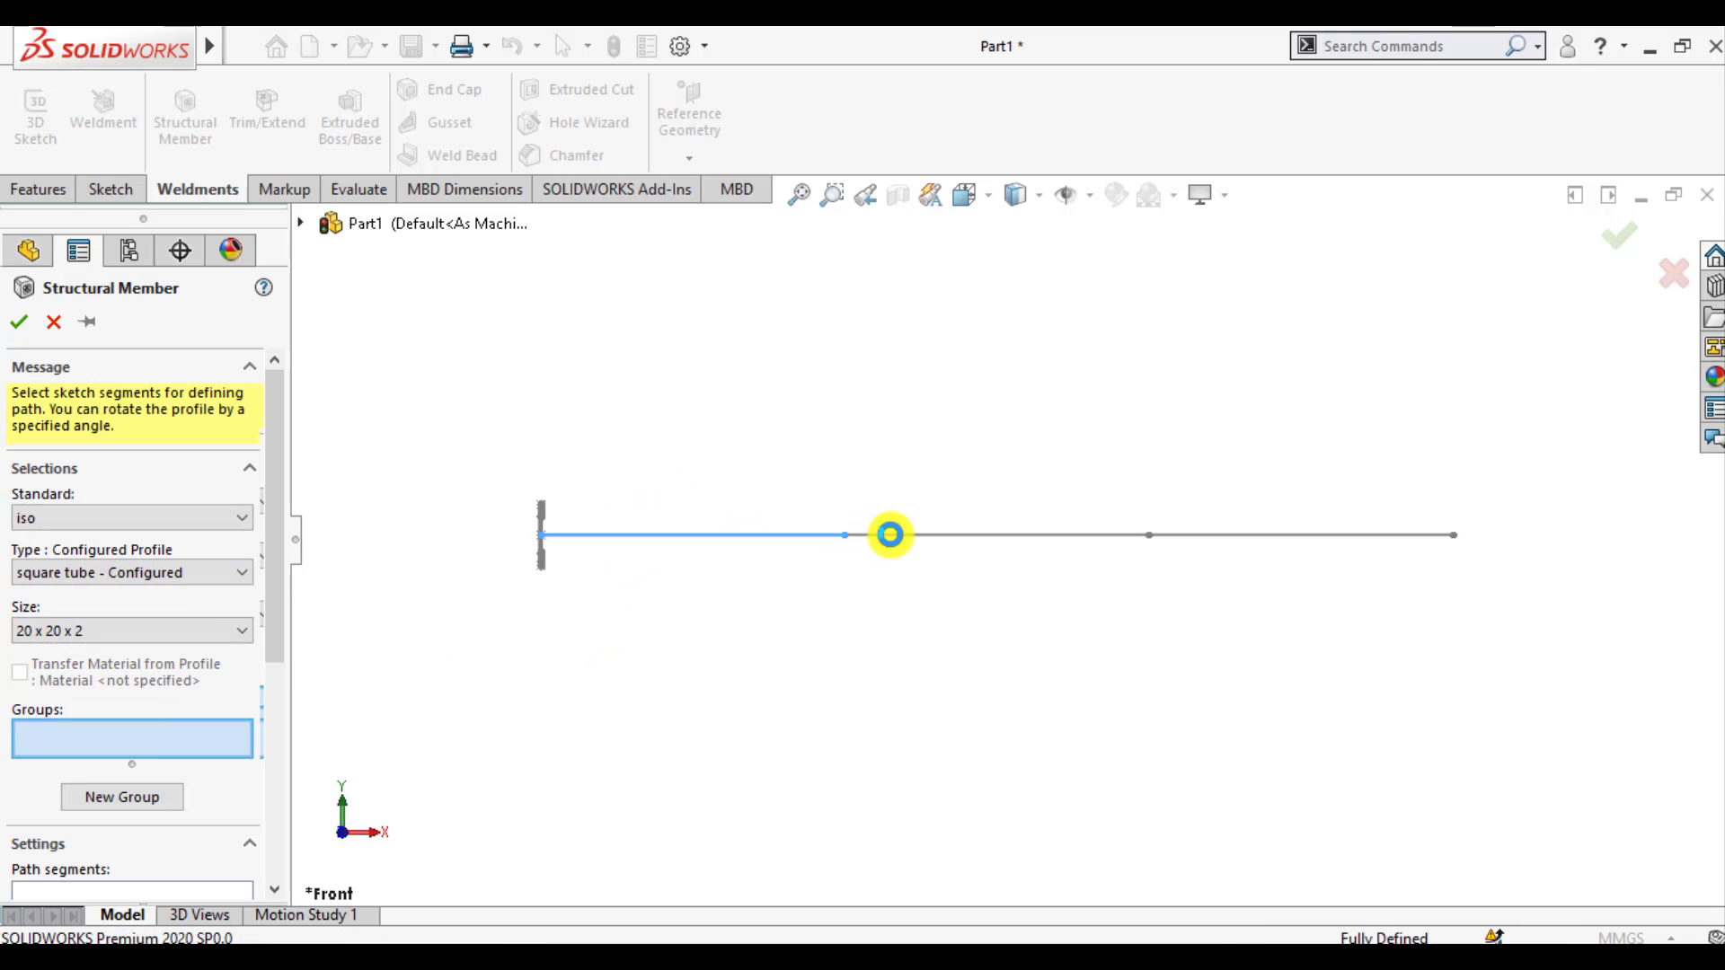
click(890, 534)
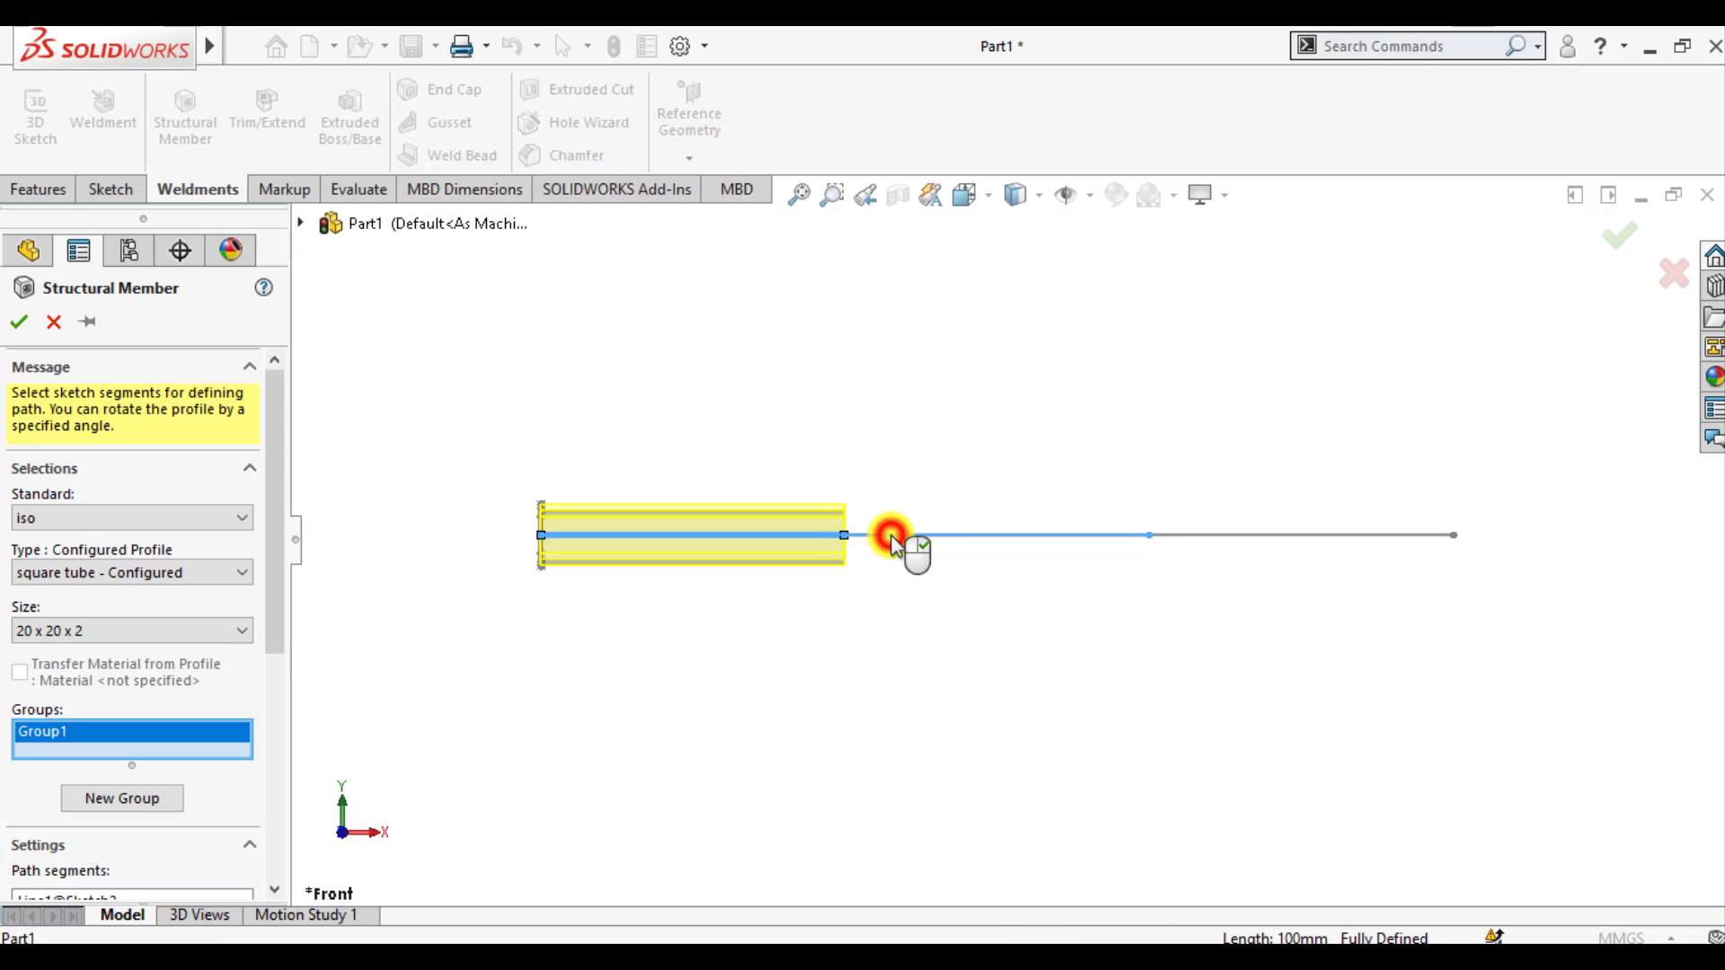
click(1209, 537)
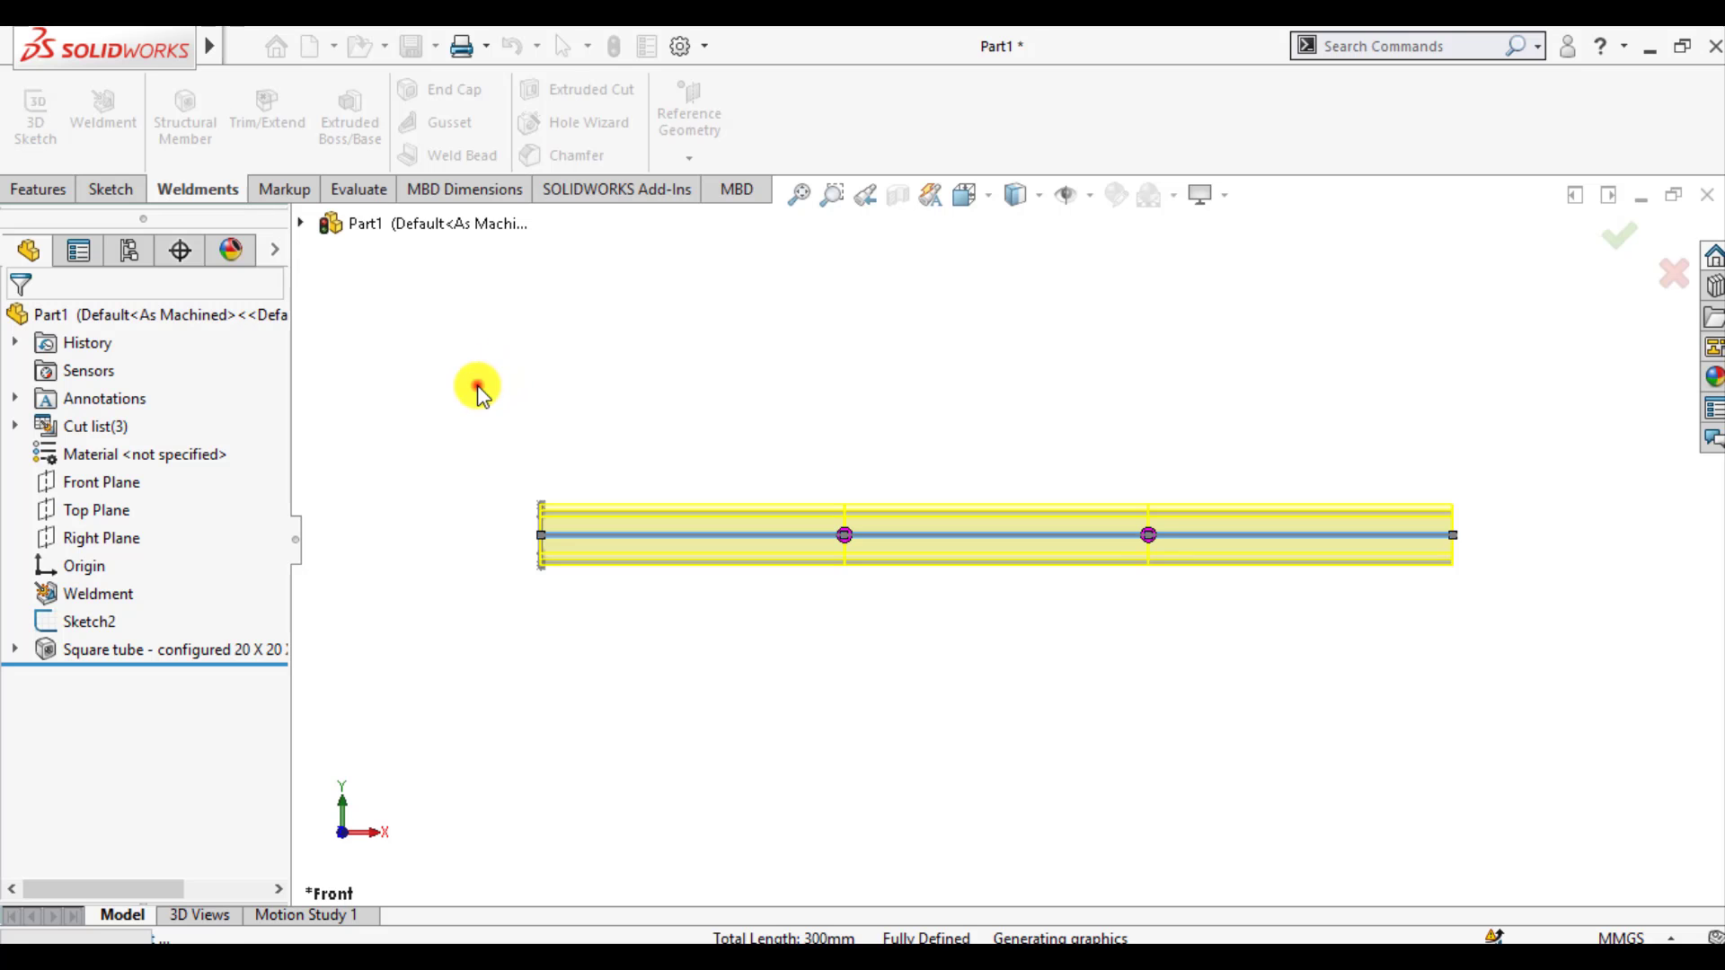
Accept the square tube member, orbit to 3D, and select its profile sketch in the tree
right_click(476, 387)
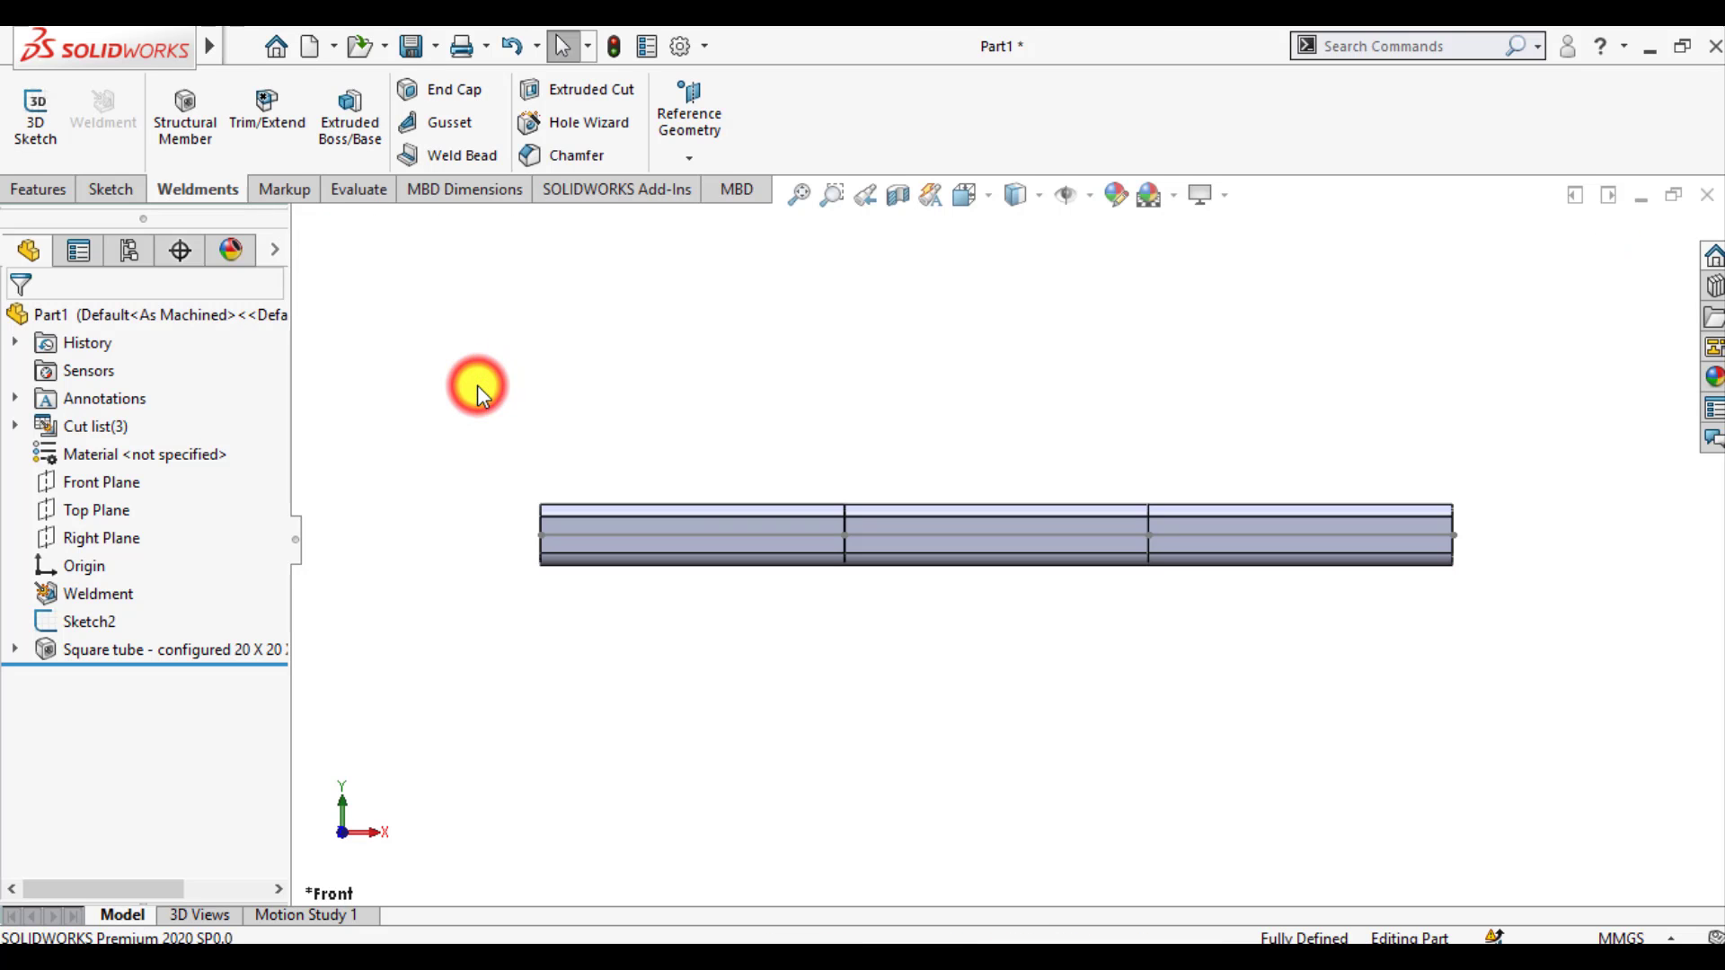
mouse_move(655, 520)
middle_down()
mouse_move(623, 569)
mouse_move(590, 527)
mouse_move(647, 532)
middle_up()
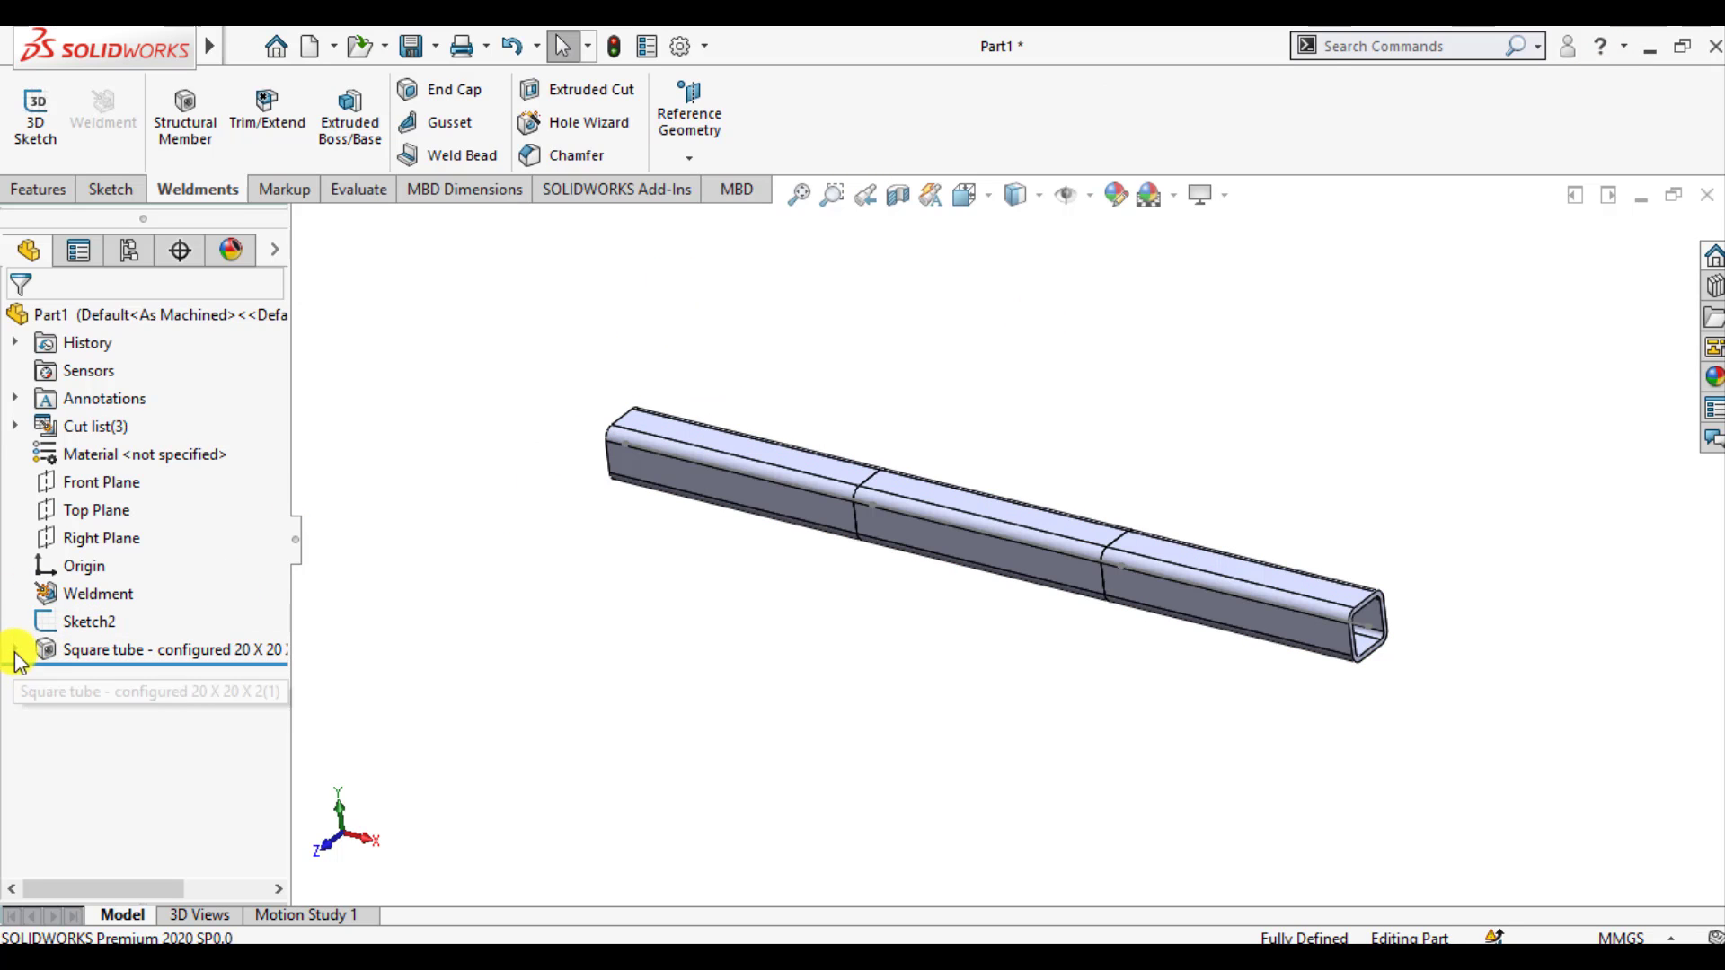
click(15, 650)
click(119, 706)
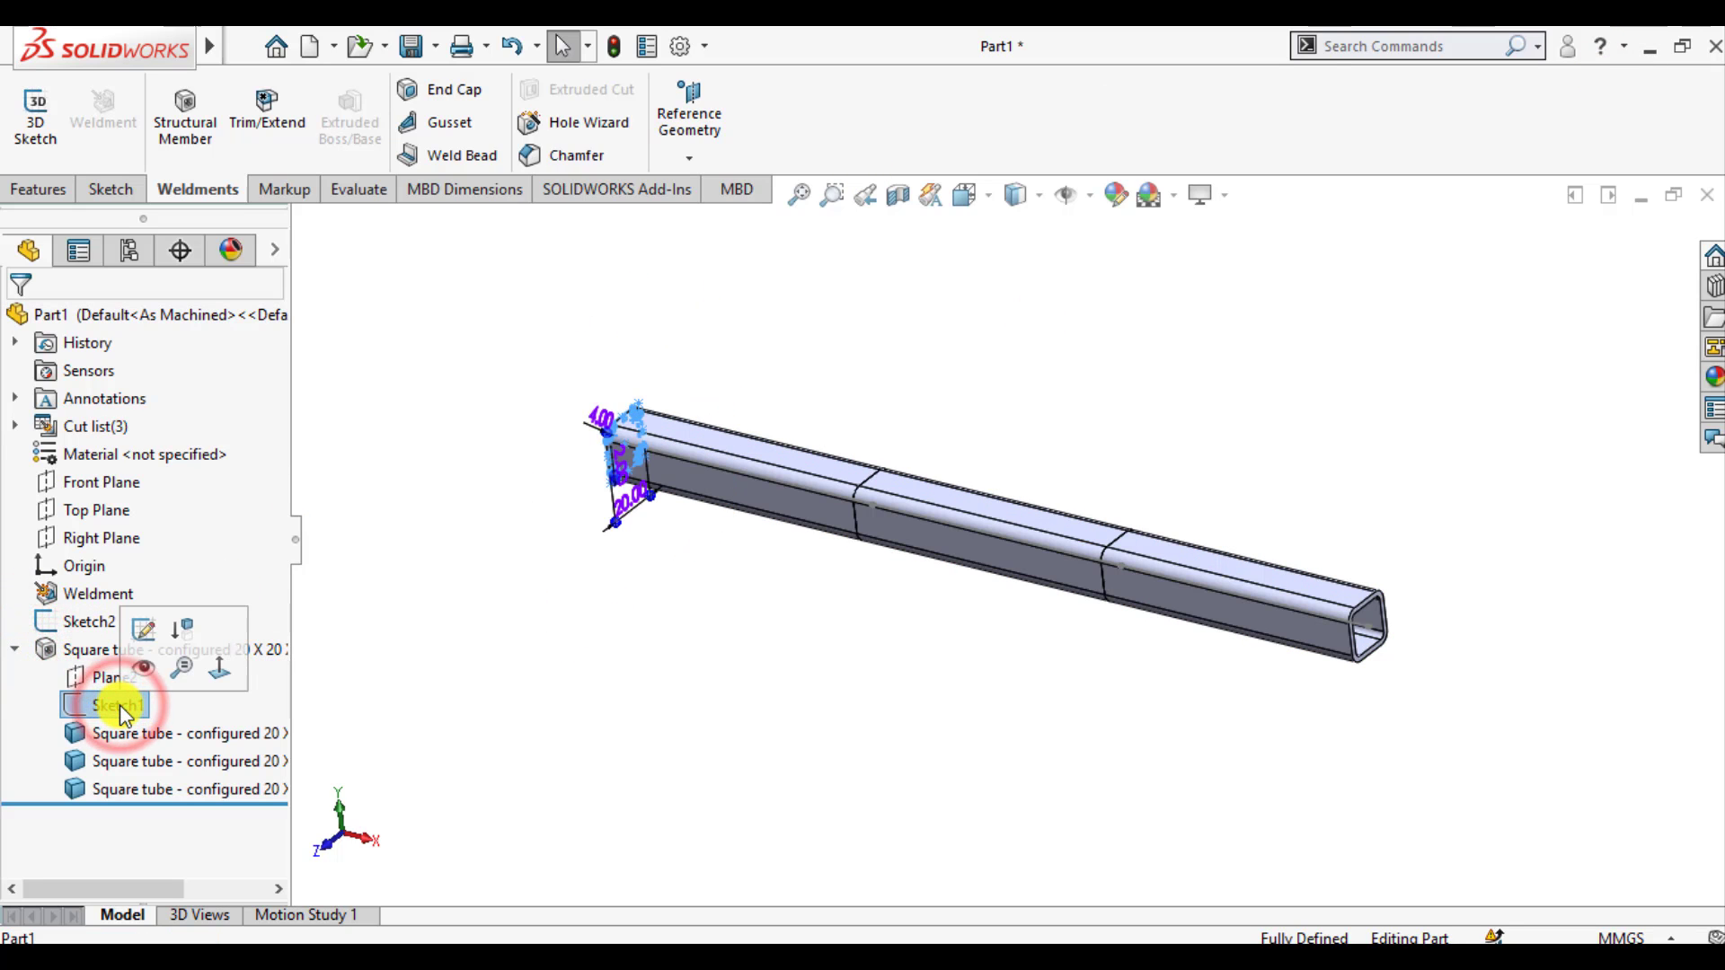
Change the tube profile's overall size from 20 to 10 and the diagonal dimension to 2
click(146, 624)
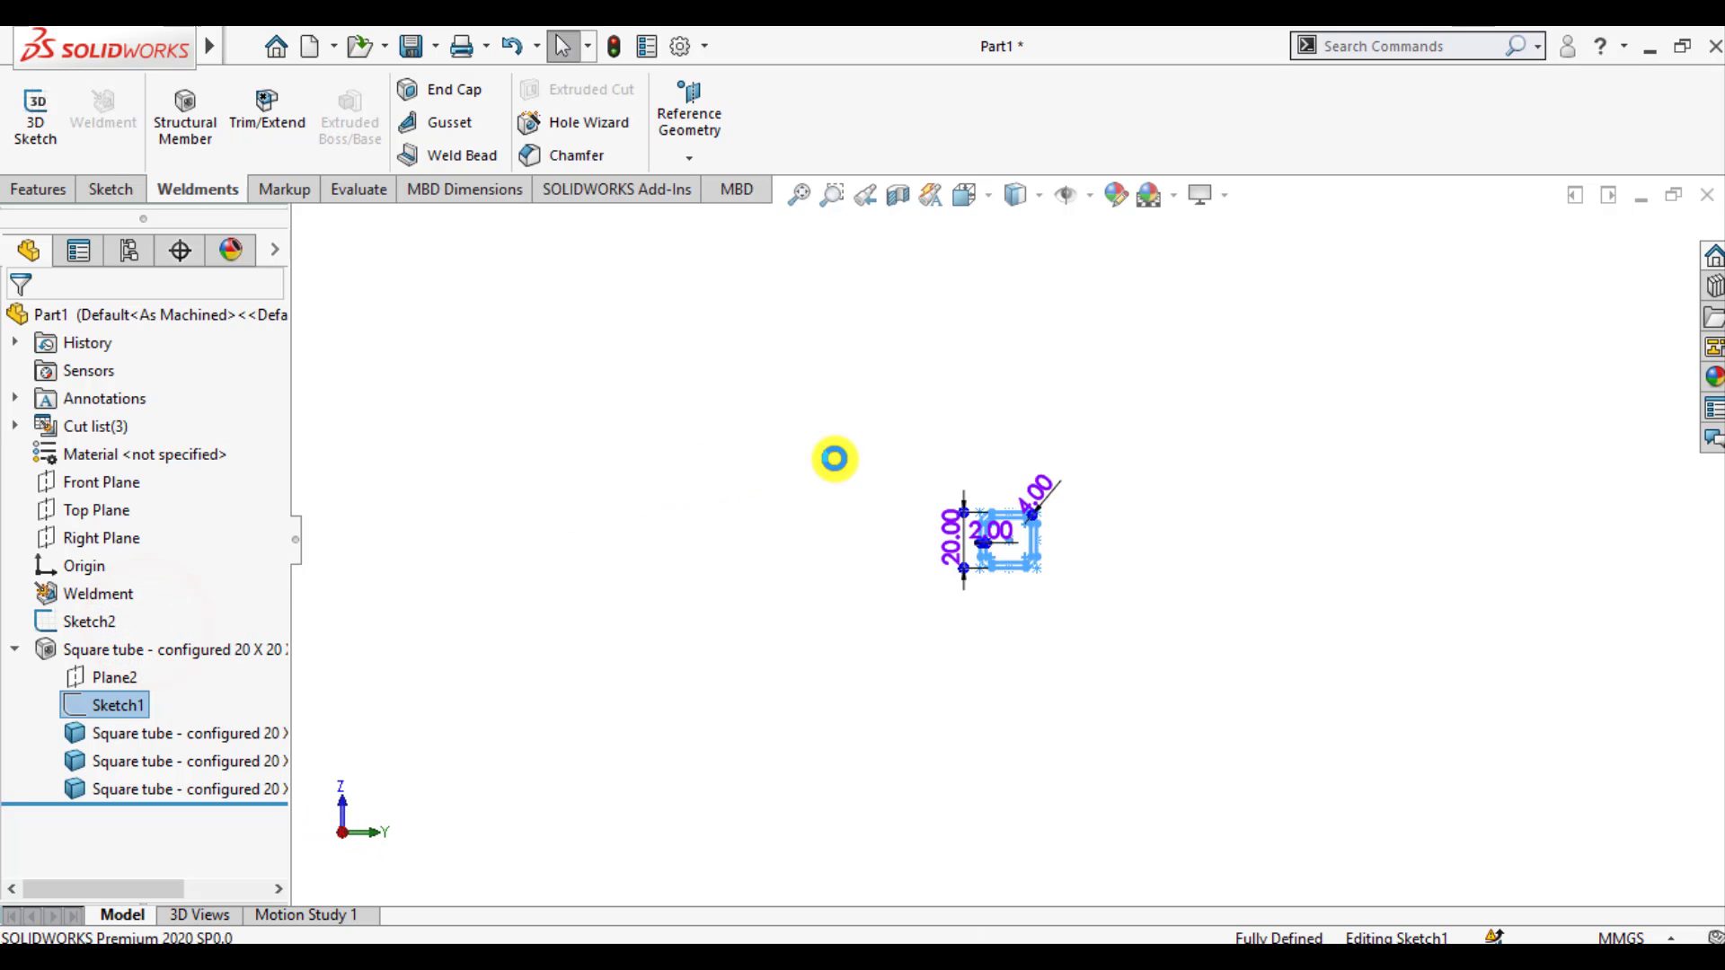
scroll(1025, 539, down, 2)
scroll(1028, 509, down, 3)
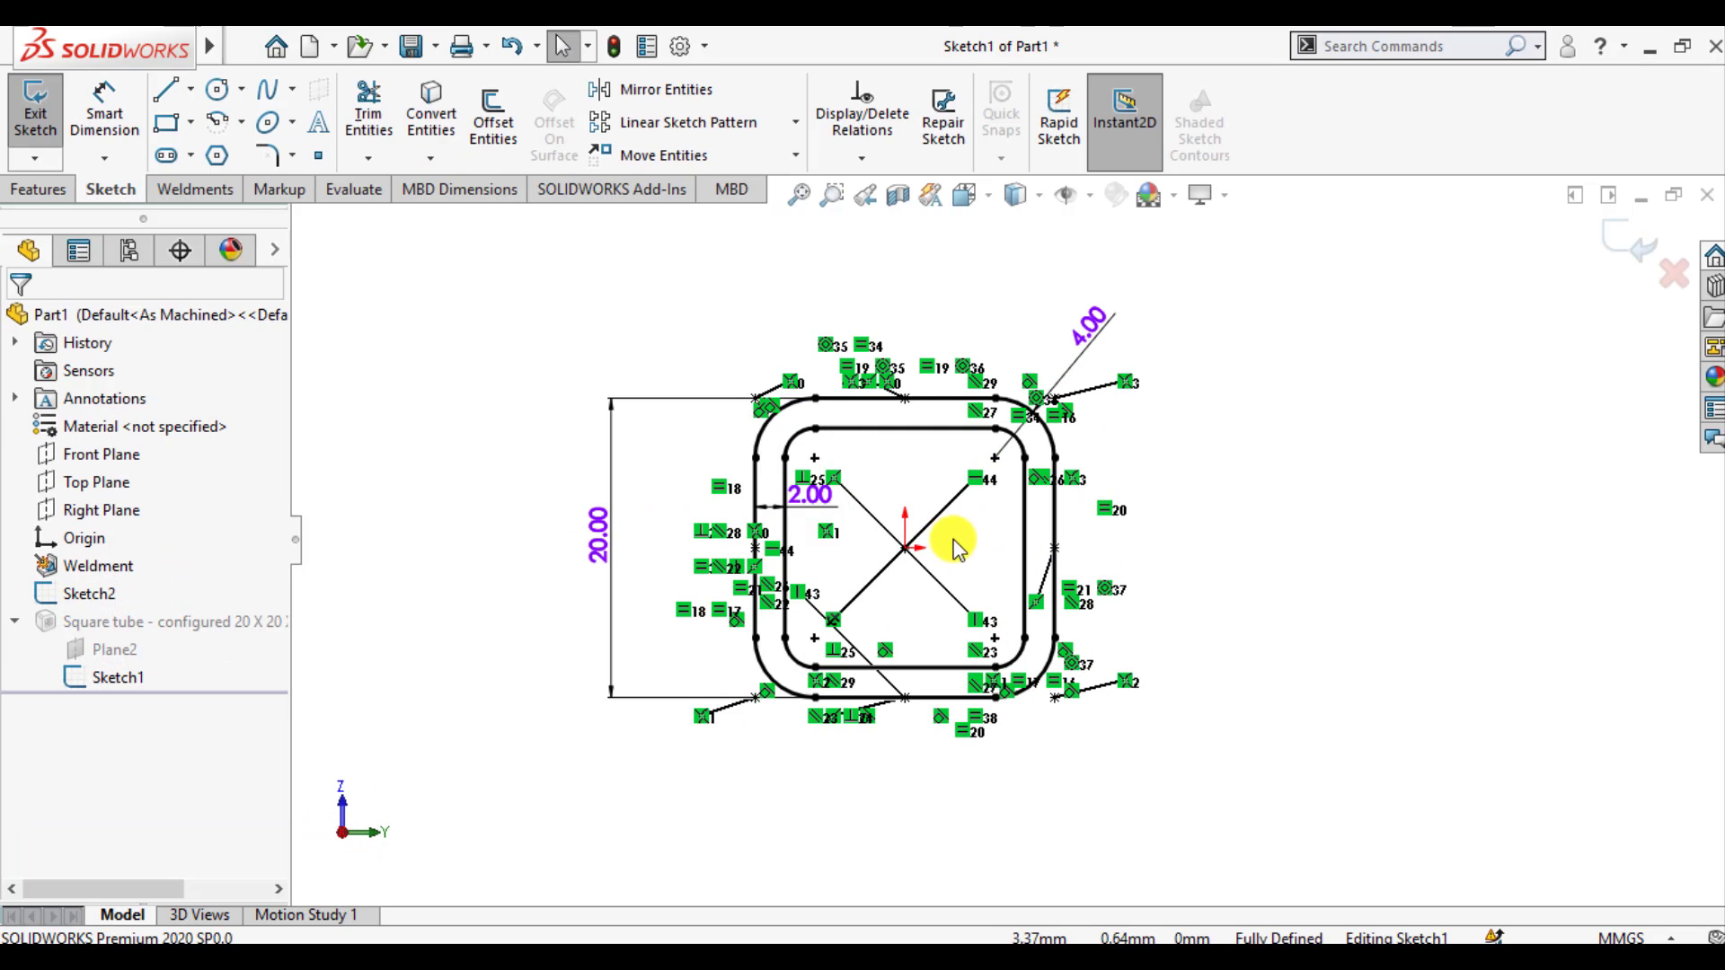
scroll(943, 539, down, 2)
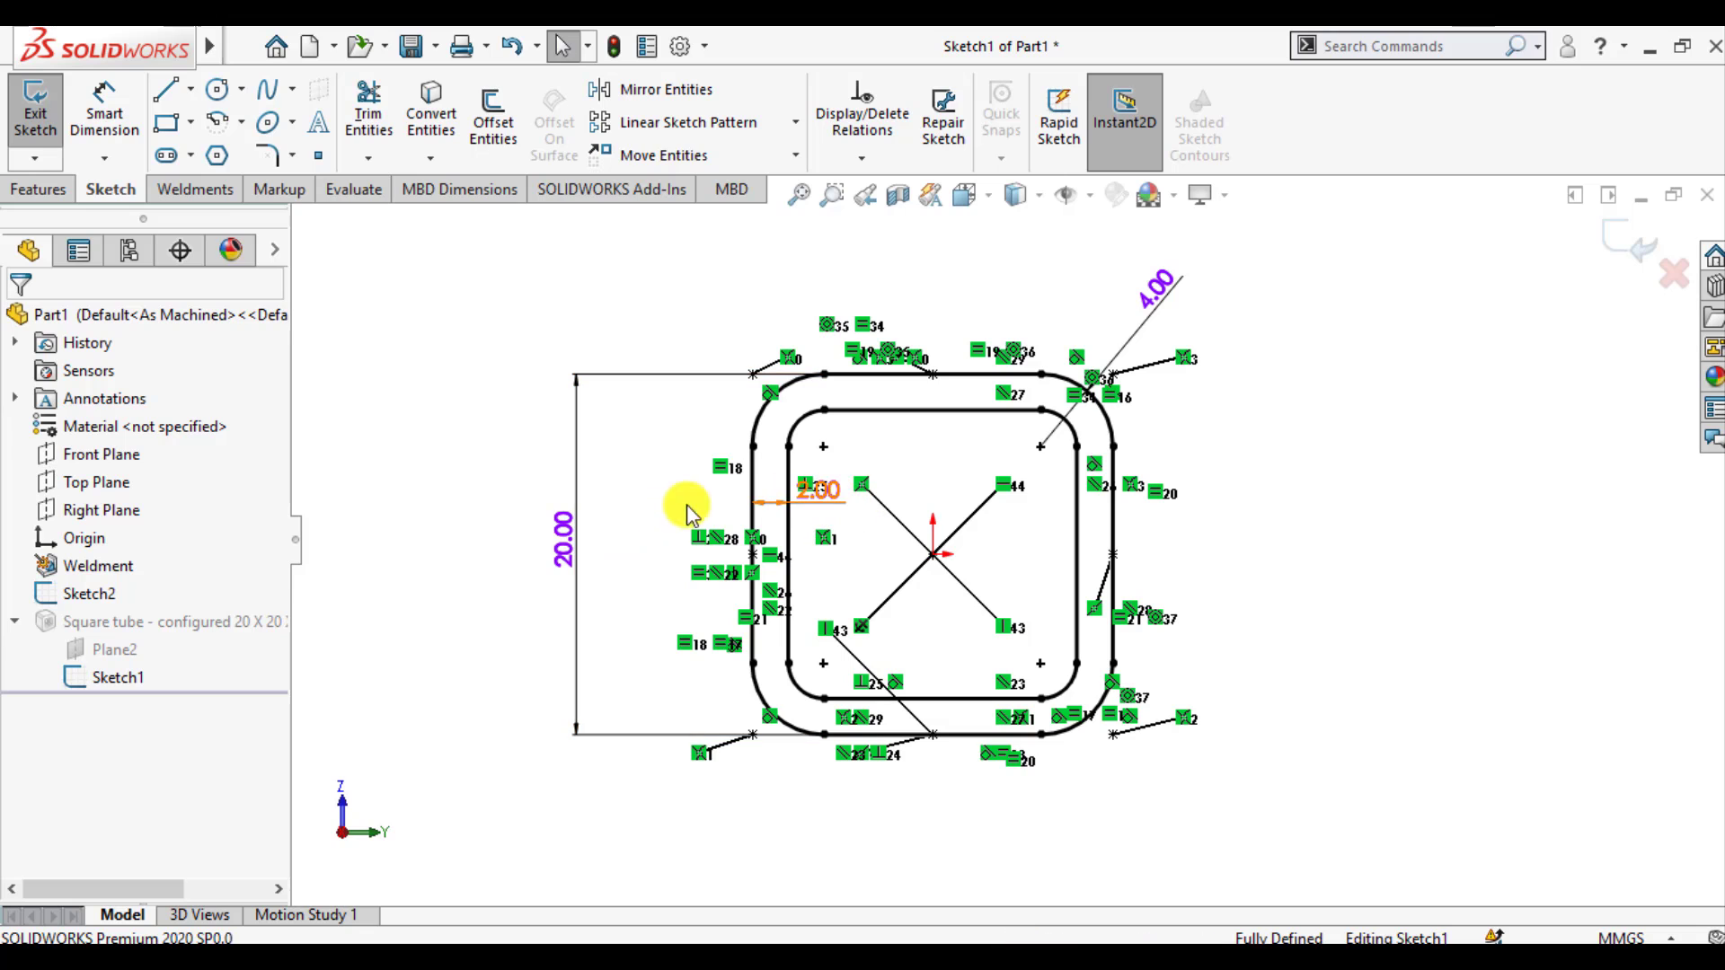
double_click(568, 546)
text(10)
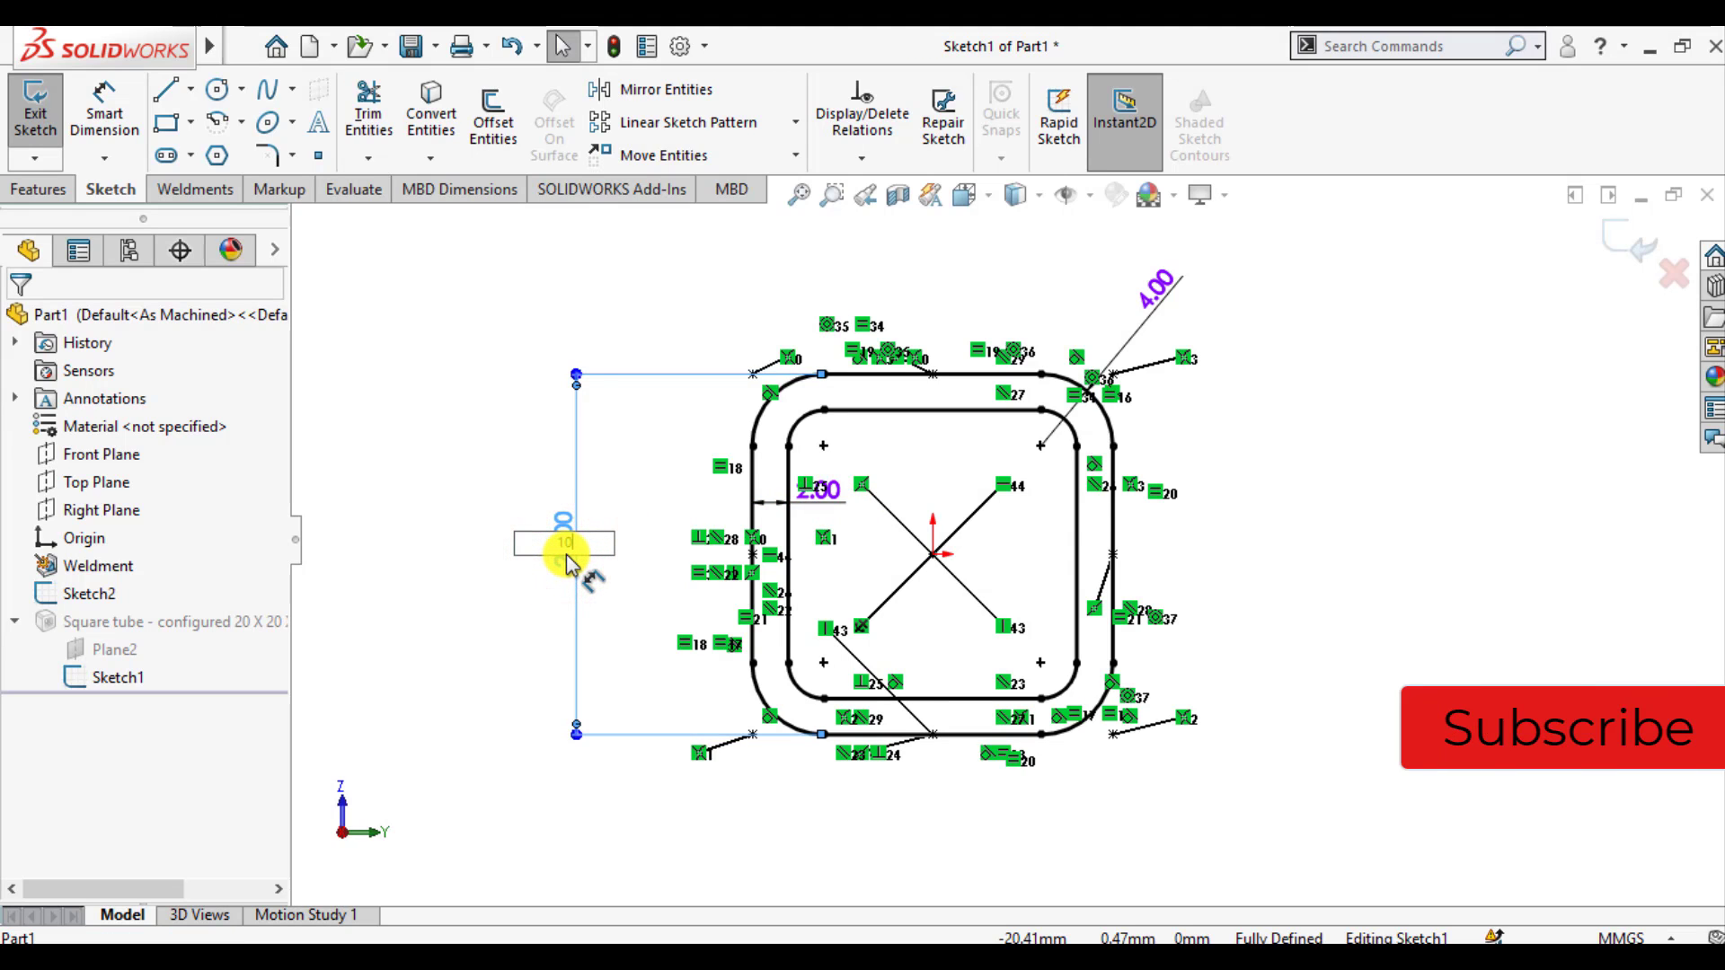
key(Return)
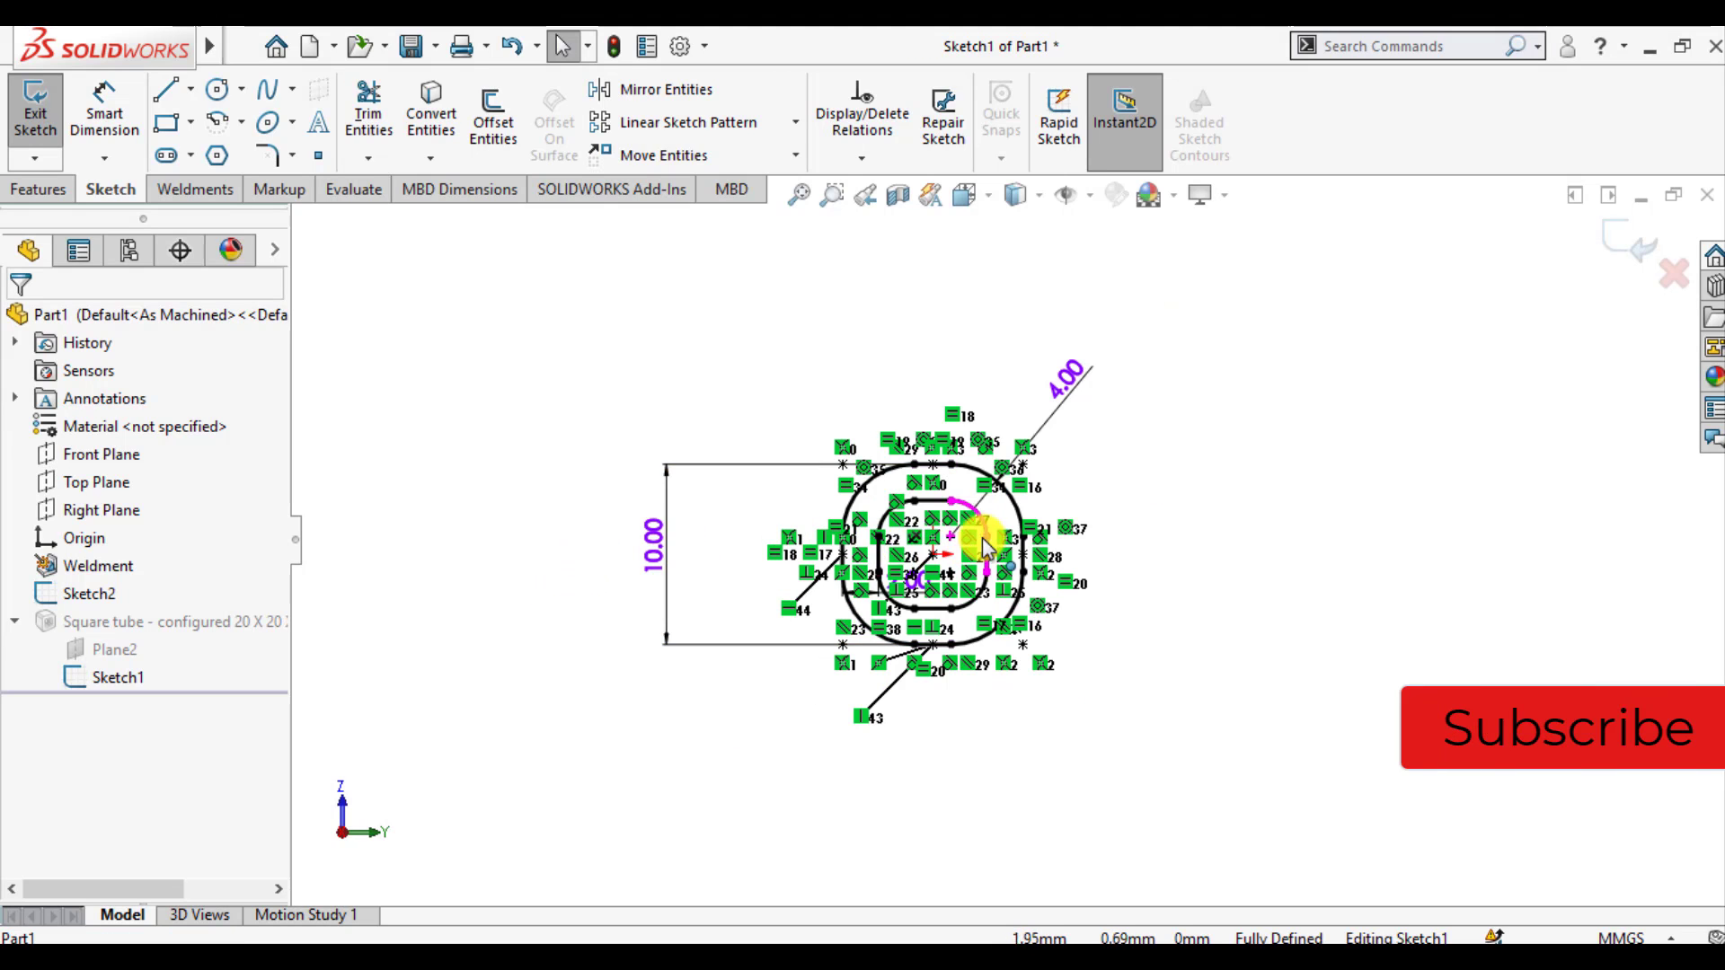
double_click(1105, 332)
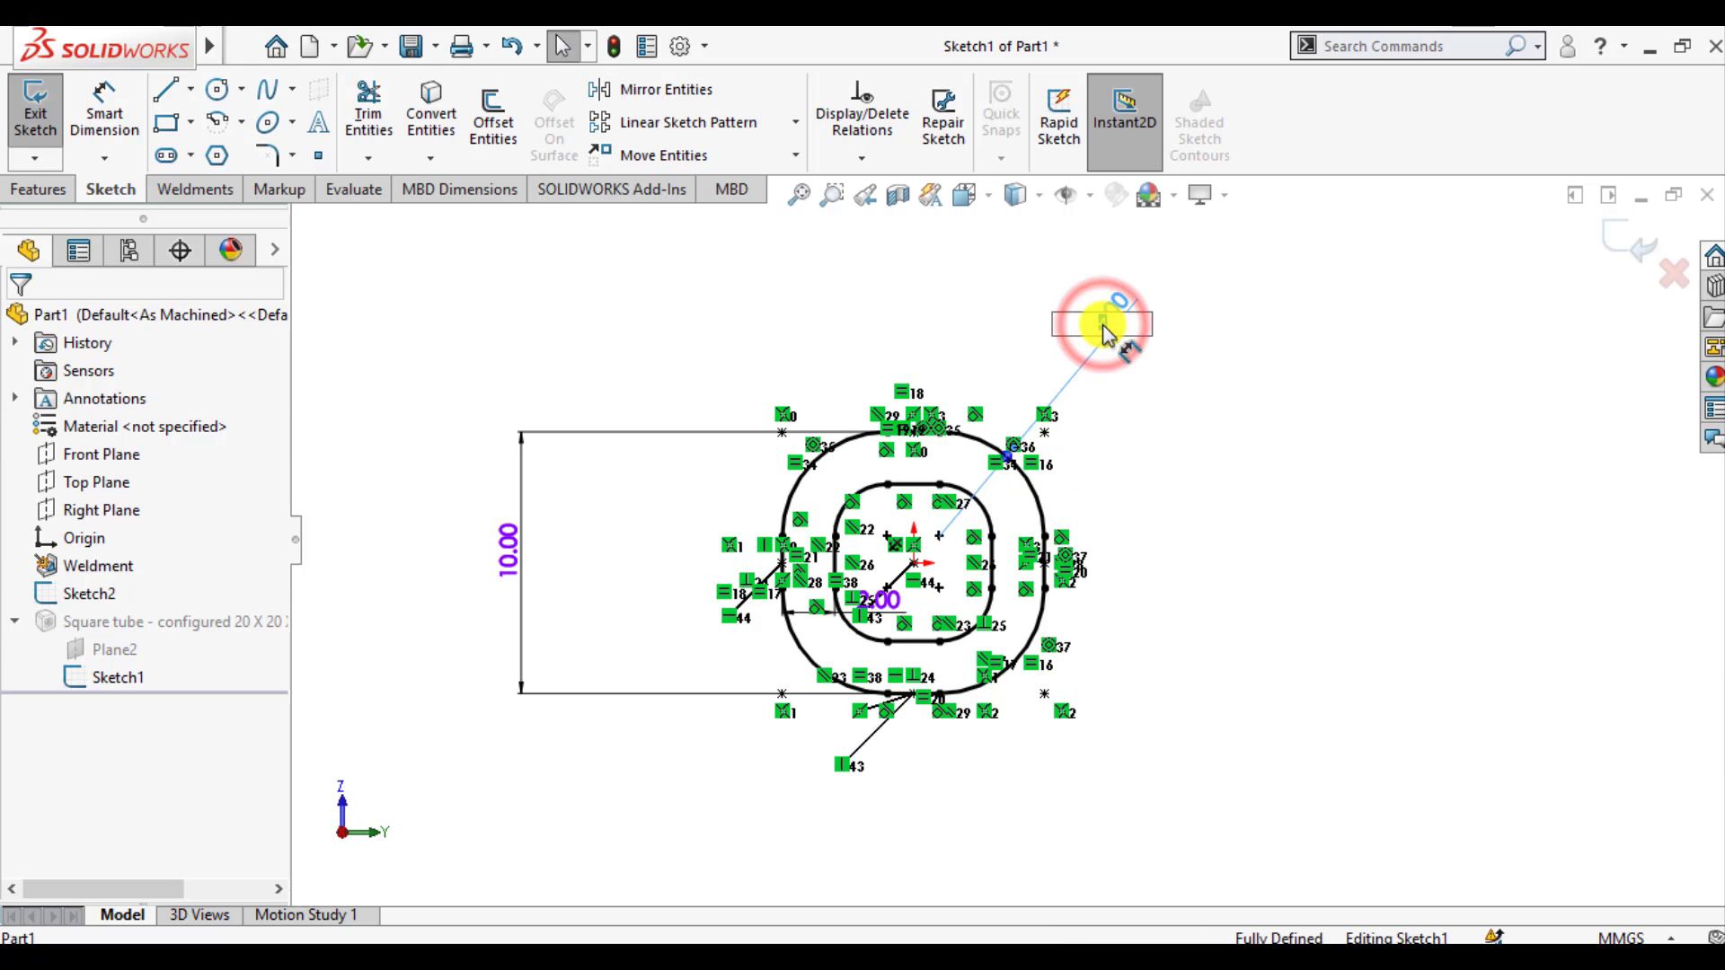
text(2)
key(Return)
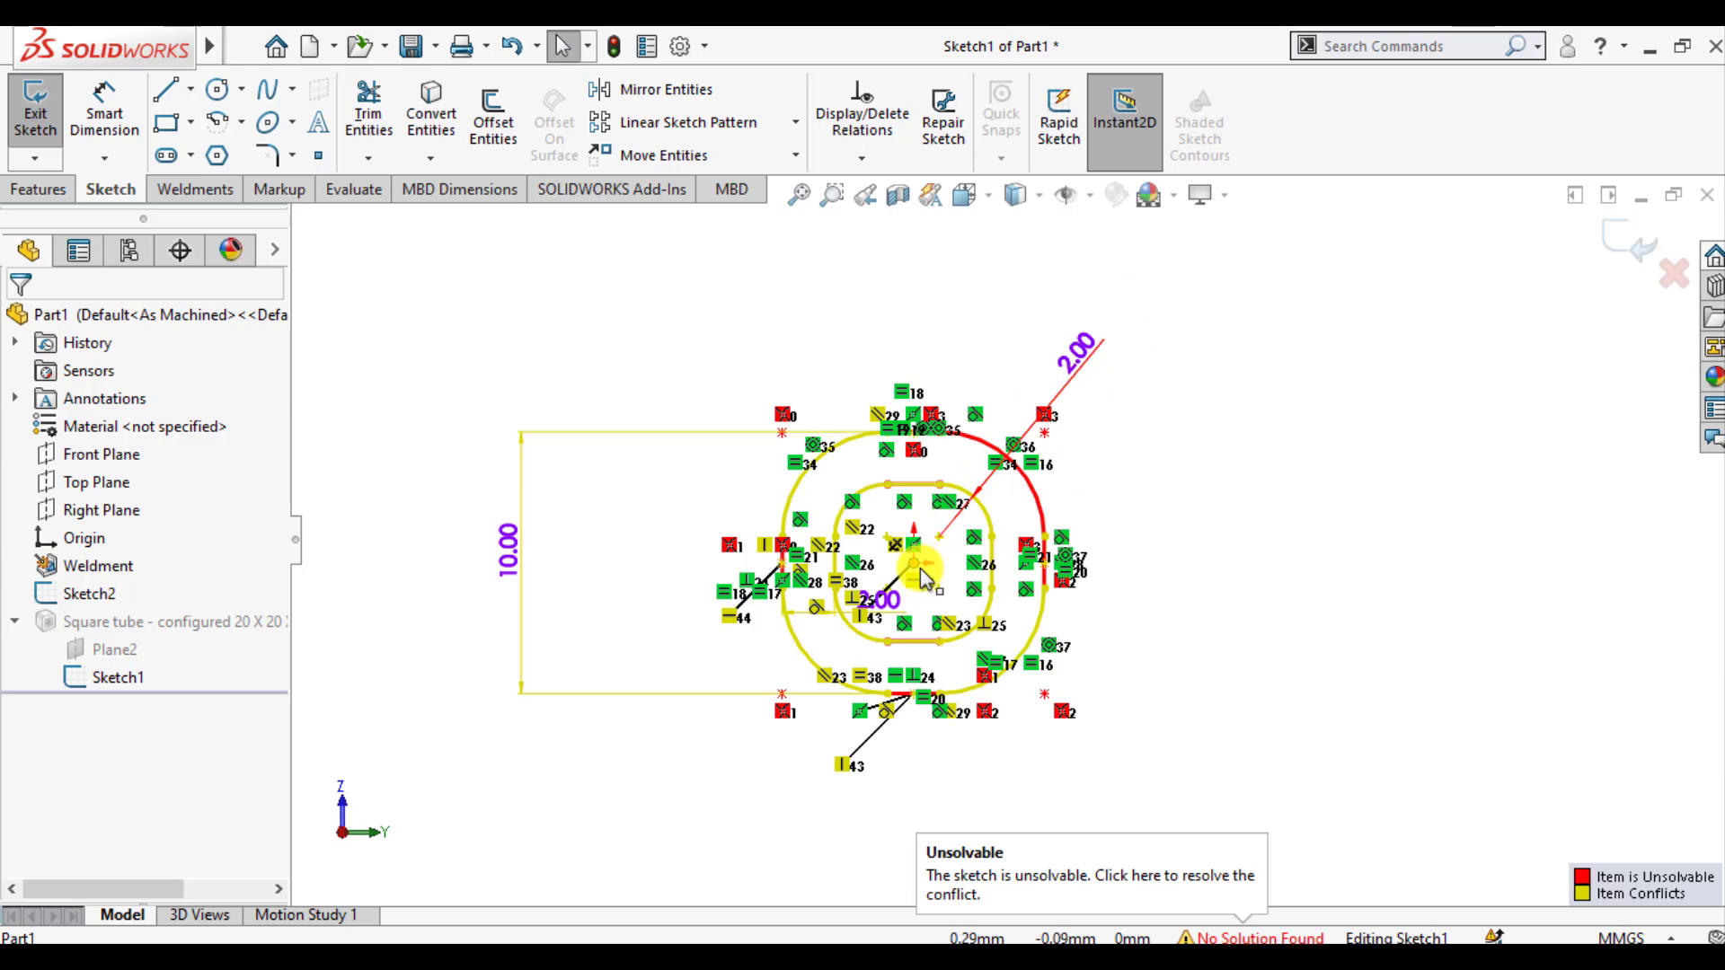
Set the wall thickness to 1 mm, tidy the 10.00 dimension, and exit the sketch
scroll(910, 577, down, 2)
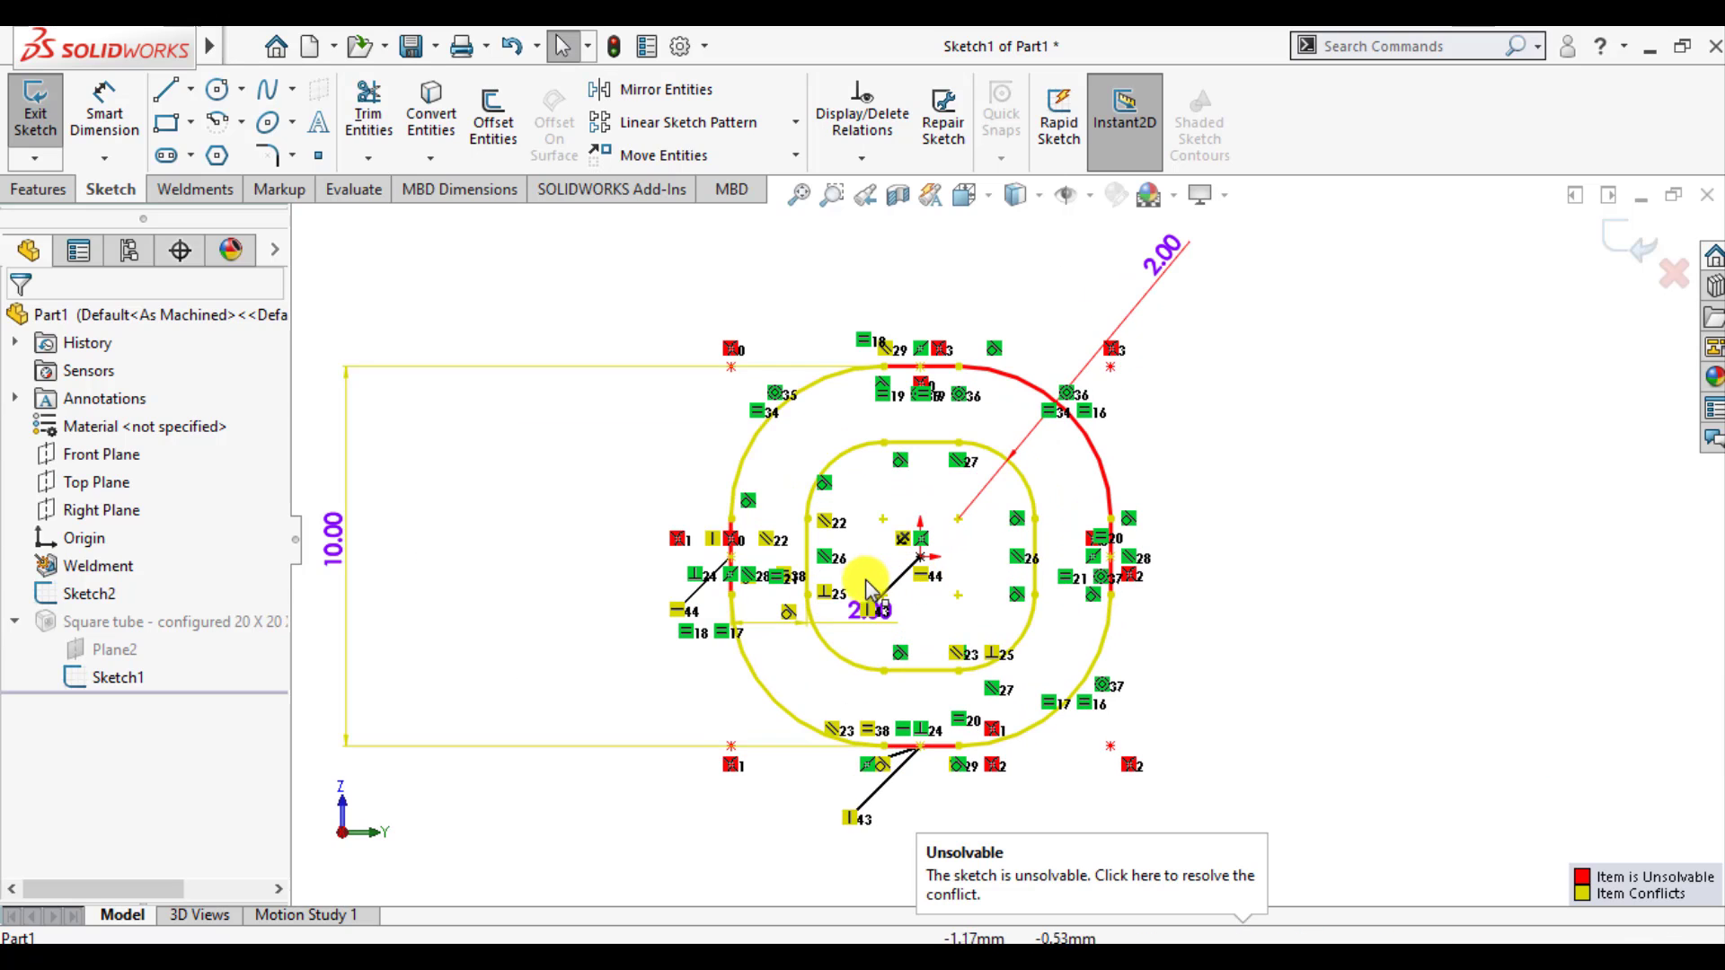
click(853, 624)
click(141, 759)
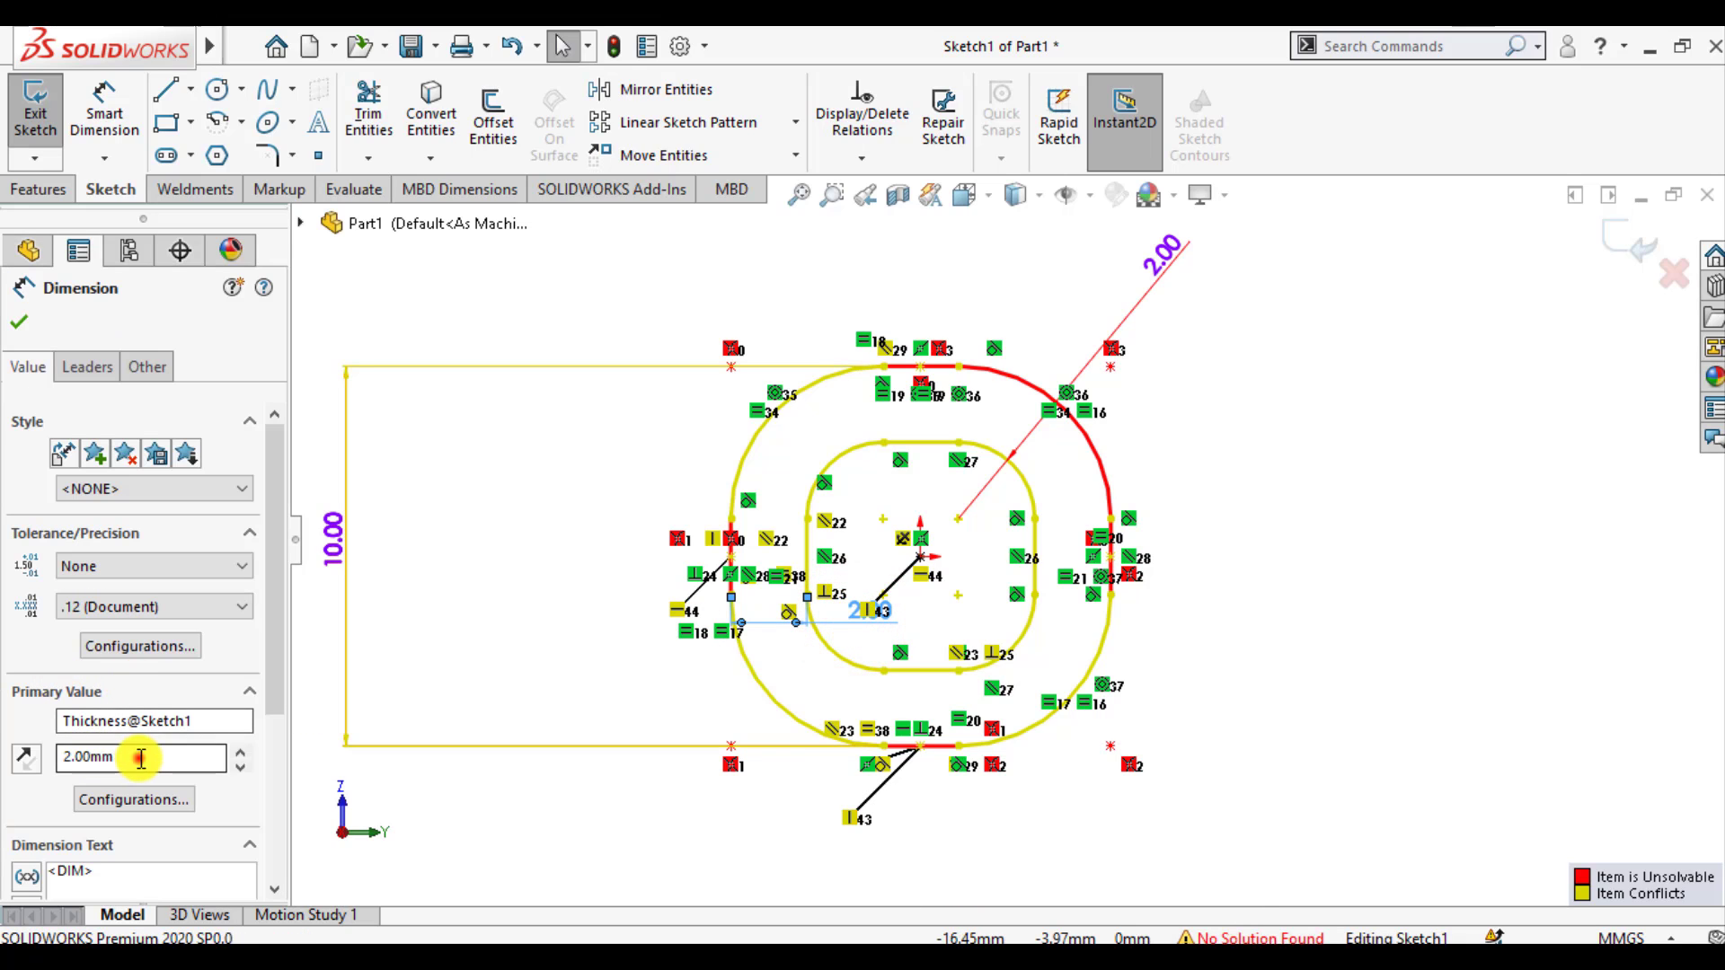
double_click(141, 759)
text(1)
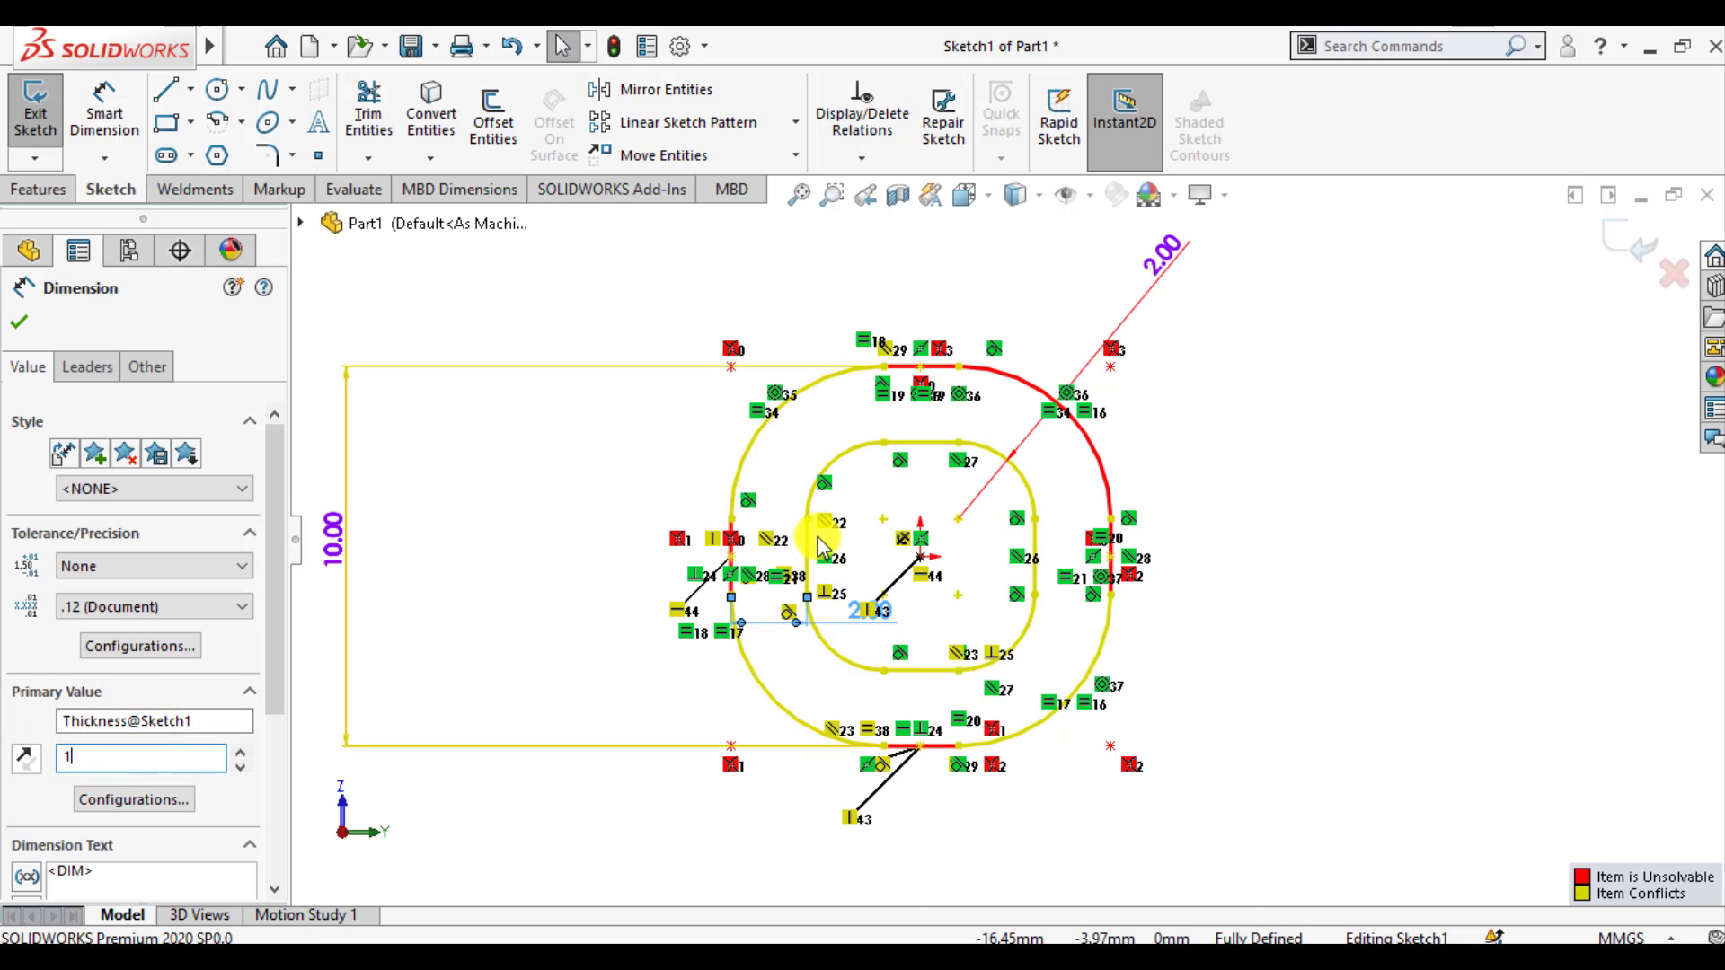
click(20, 323)
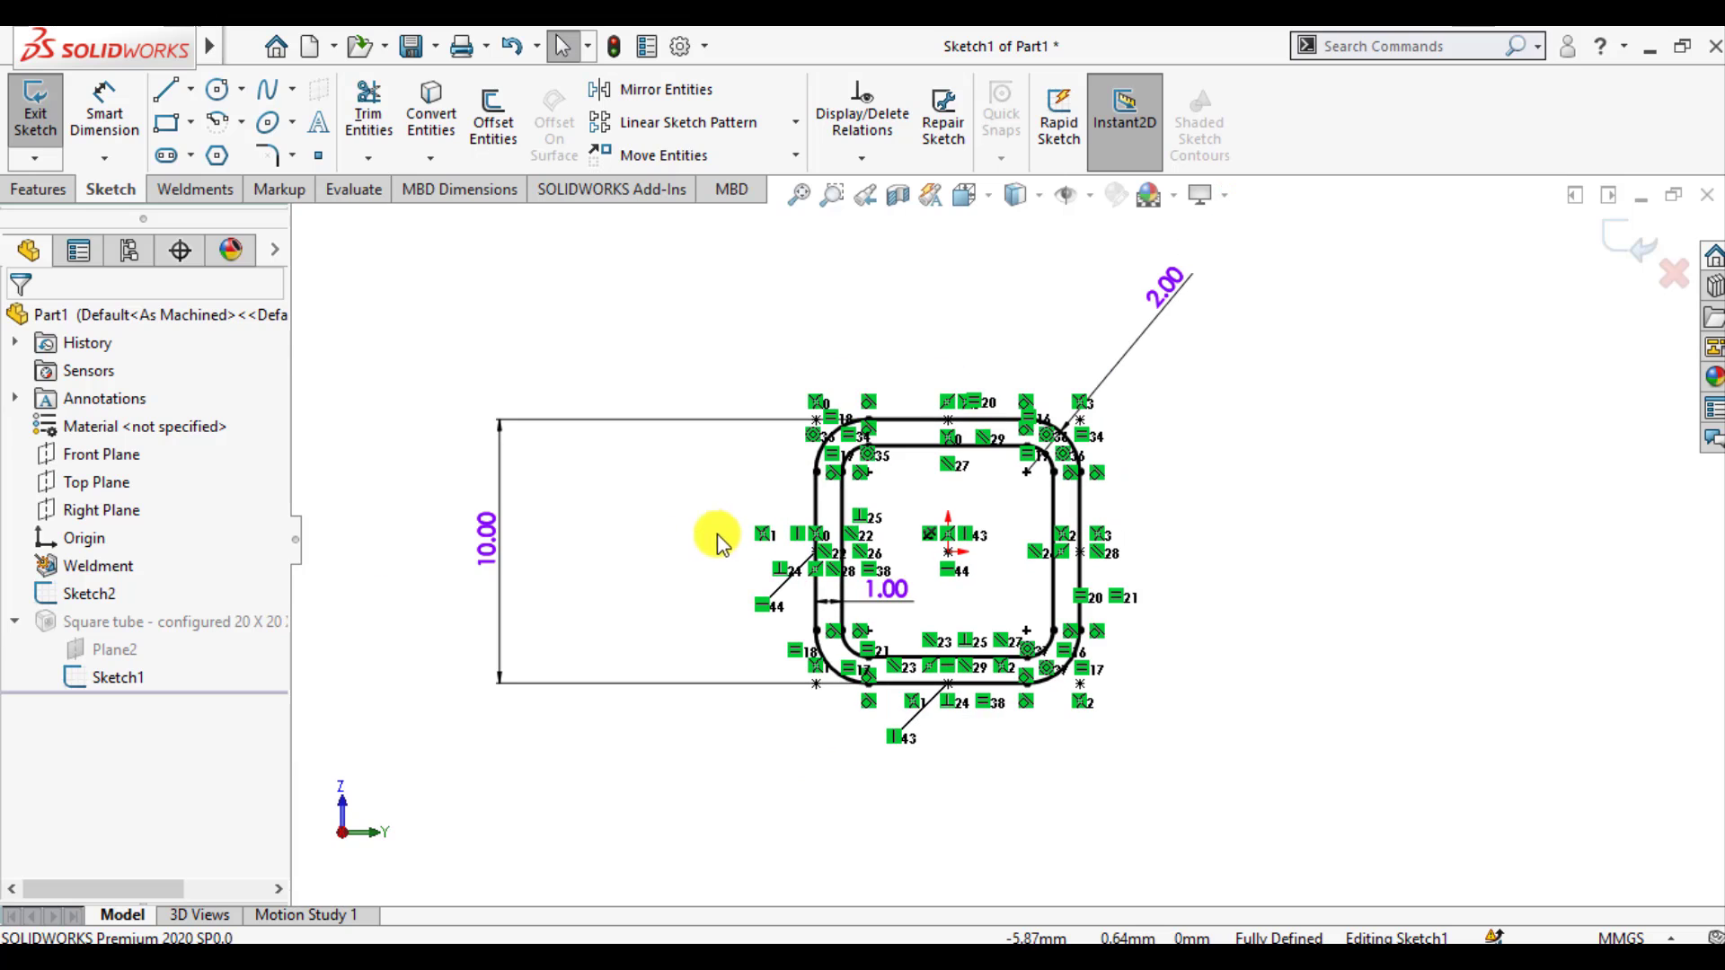
drag(497, 539, 746, 539)
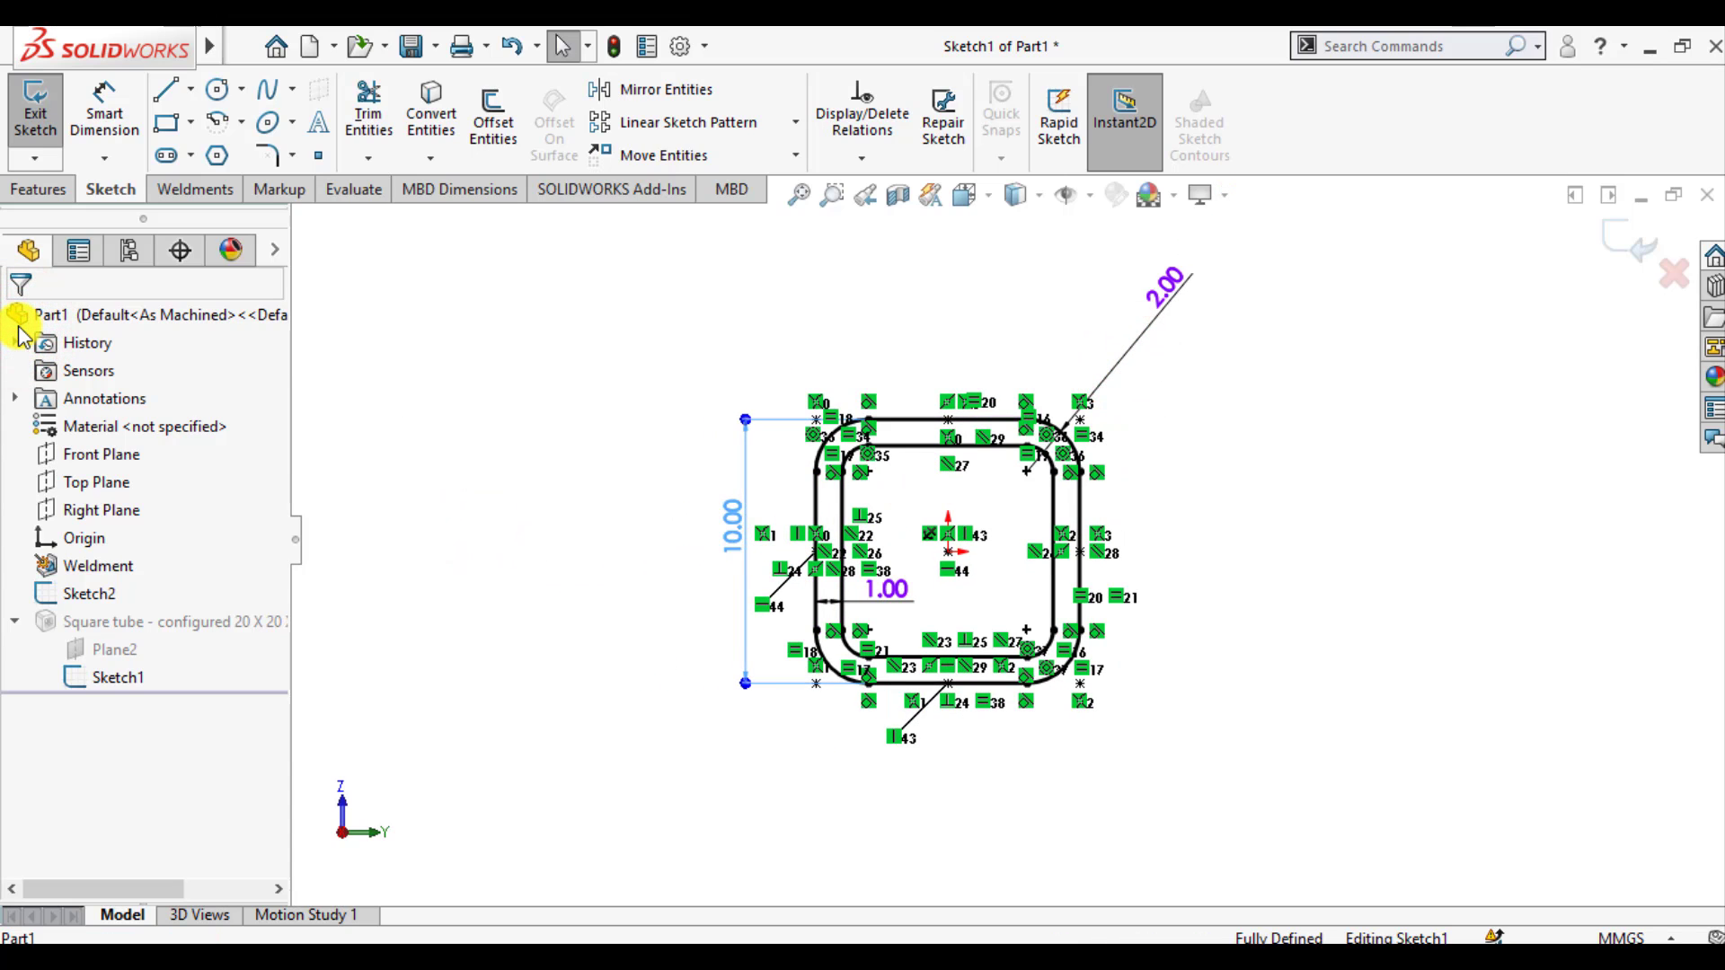
click(1252, 289)
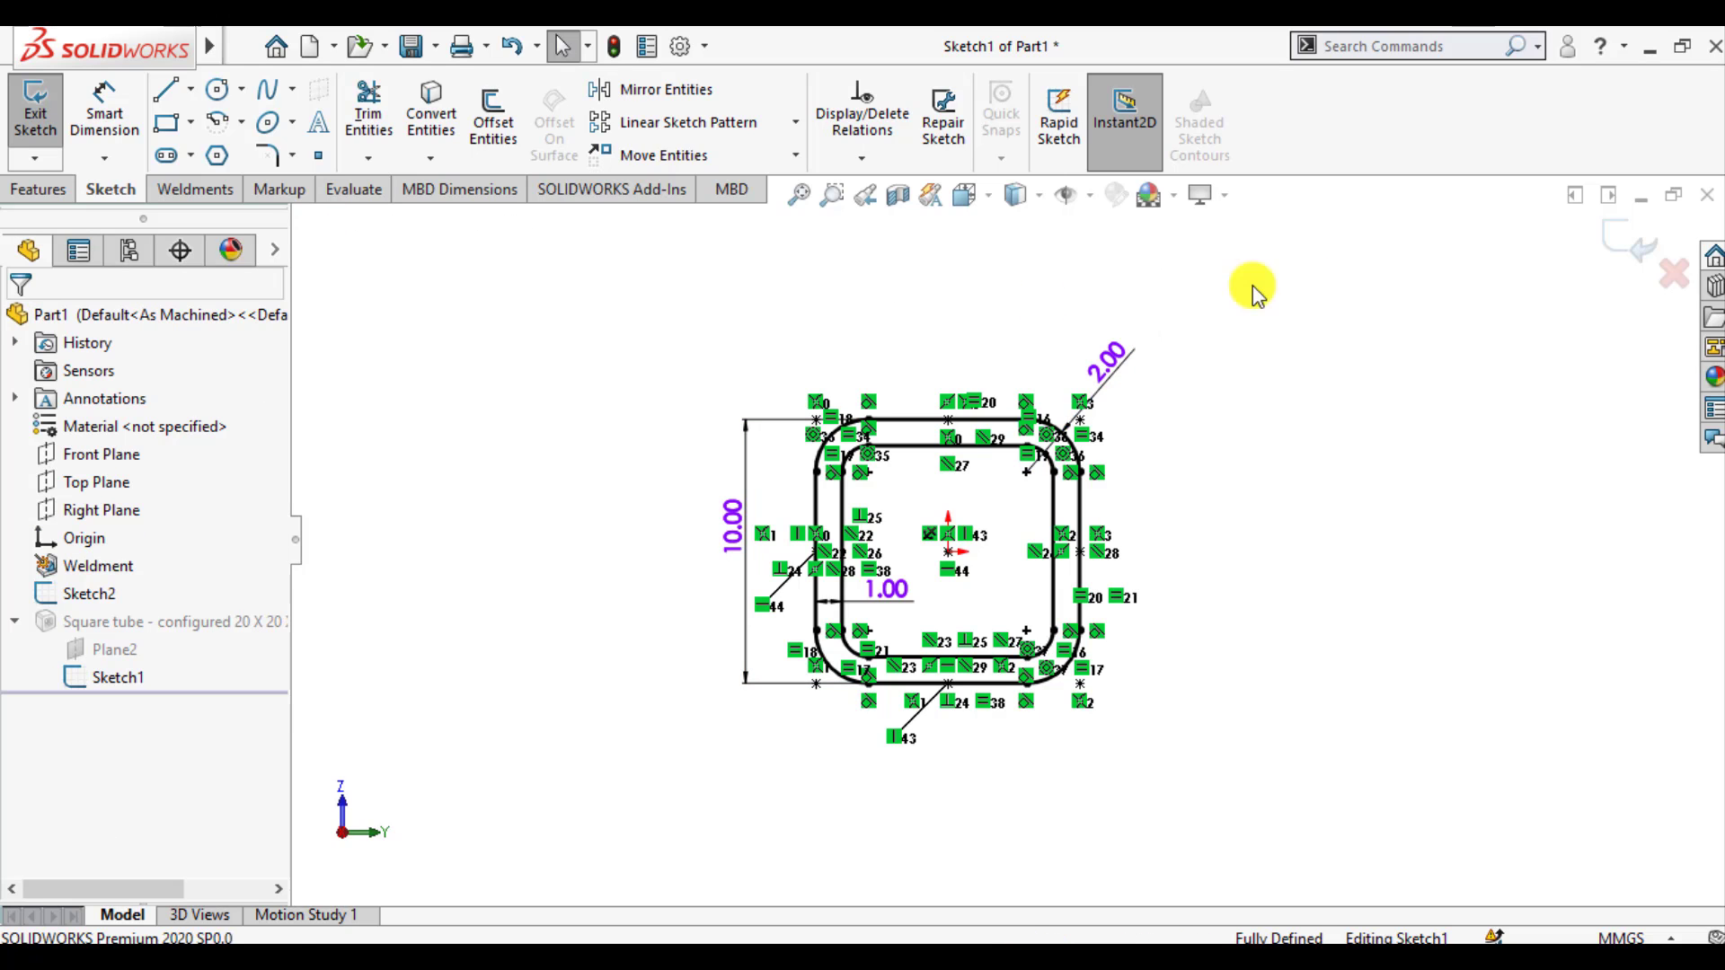
click(1628, 251)
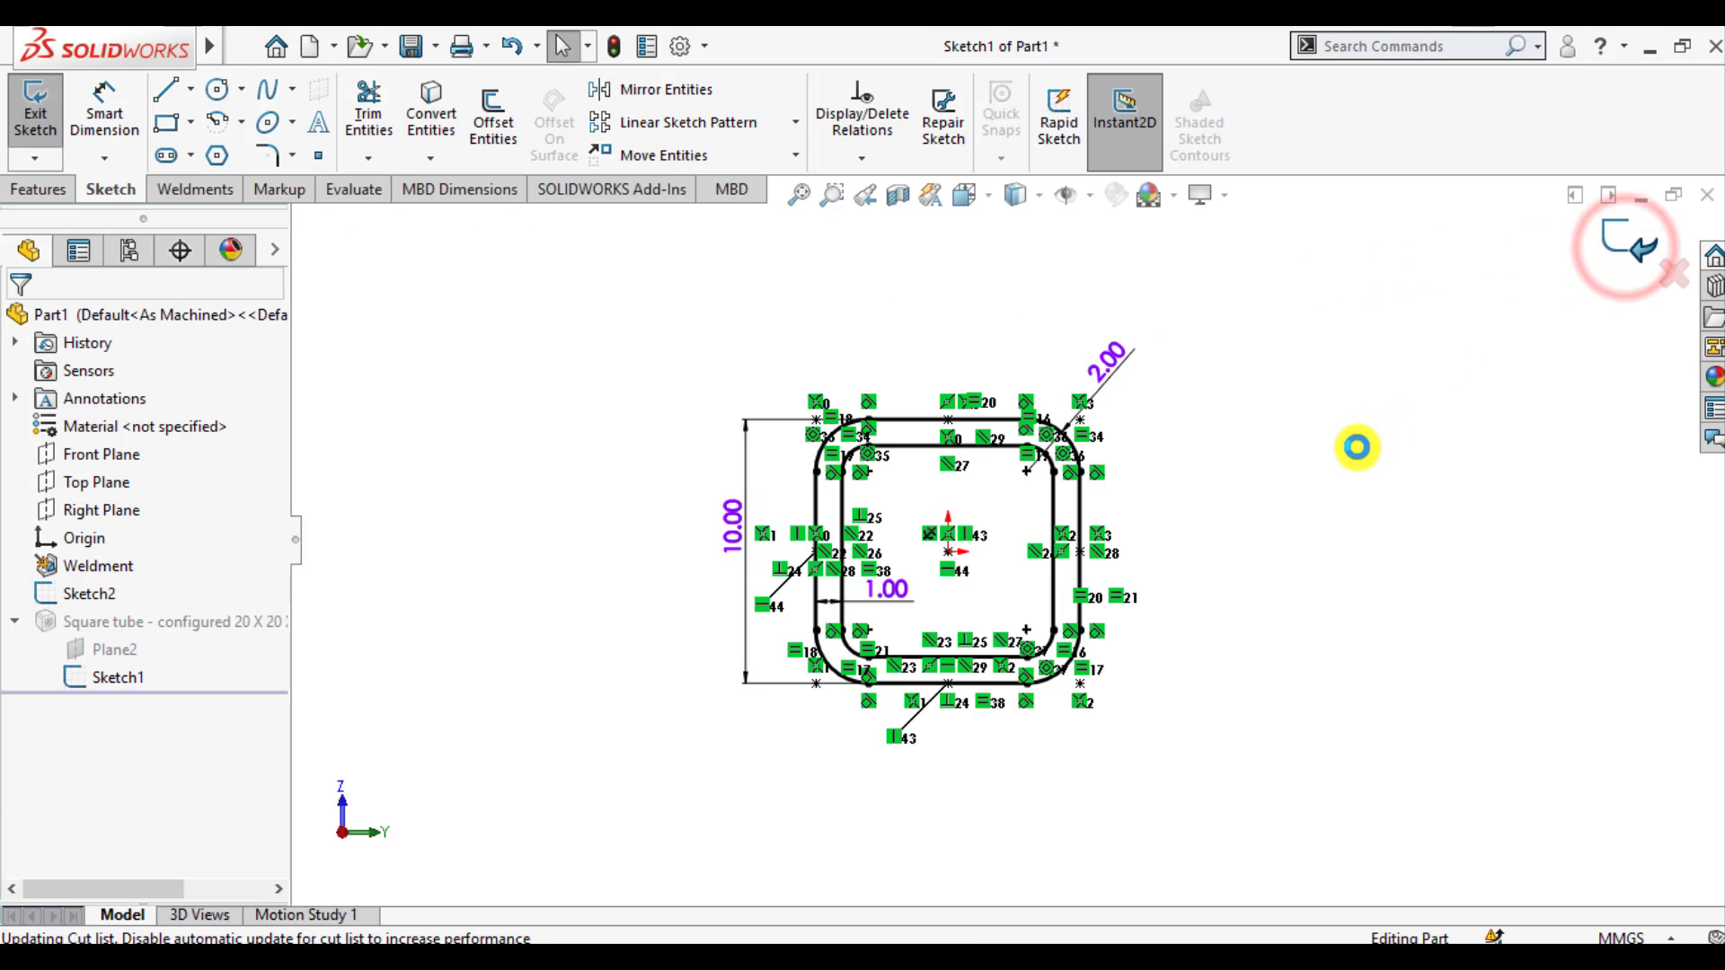
Orbit the beam into a 3D view and hide the Sketch2 path sketch
middle_drag(1341, 459, 867, 578)
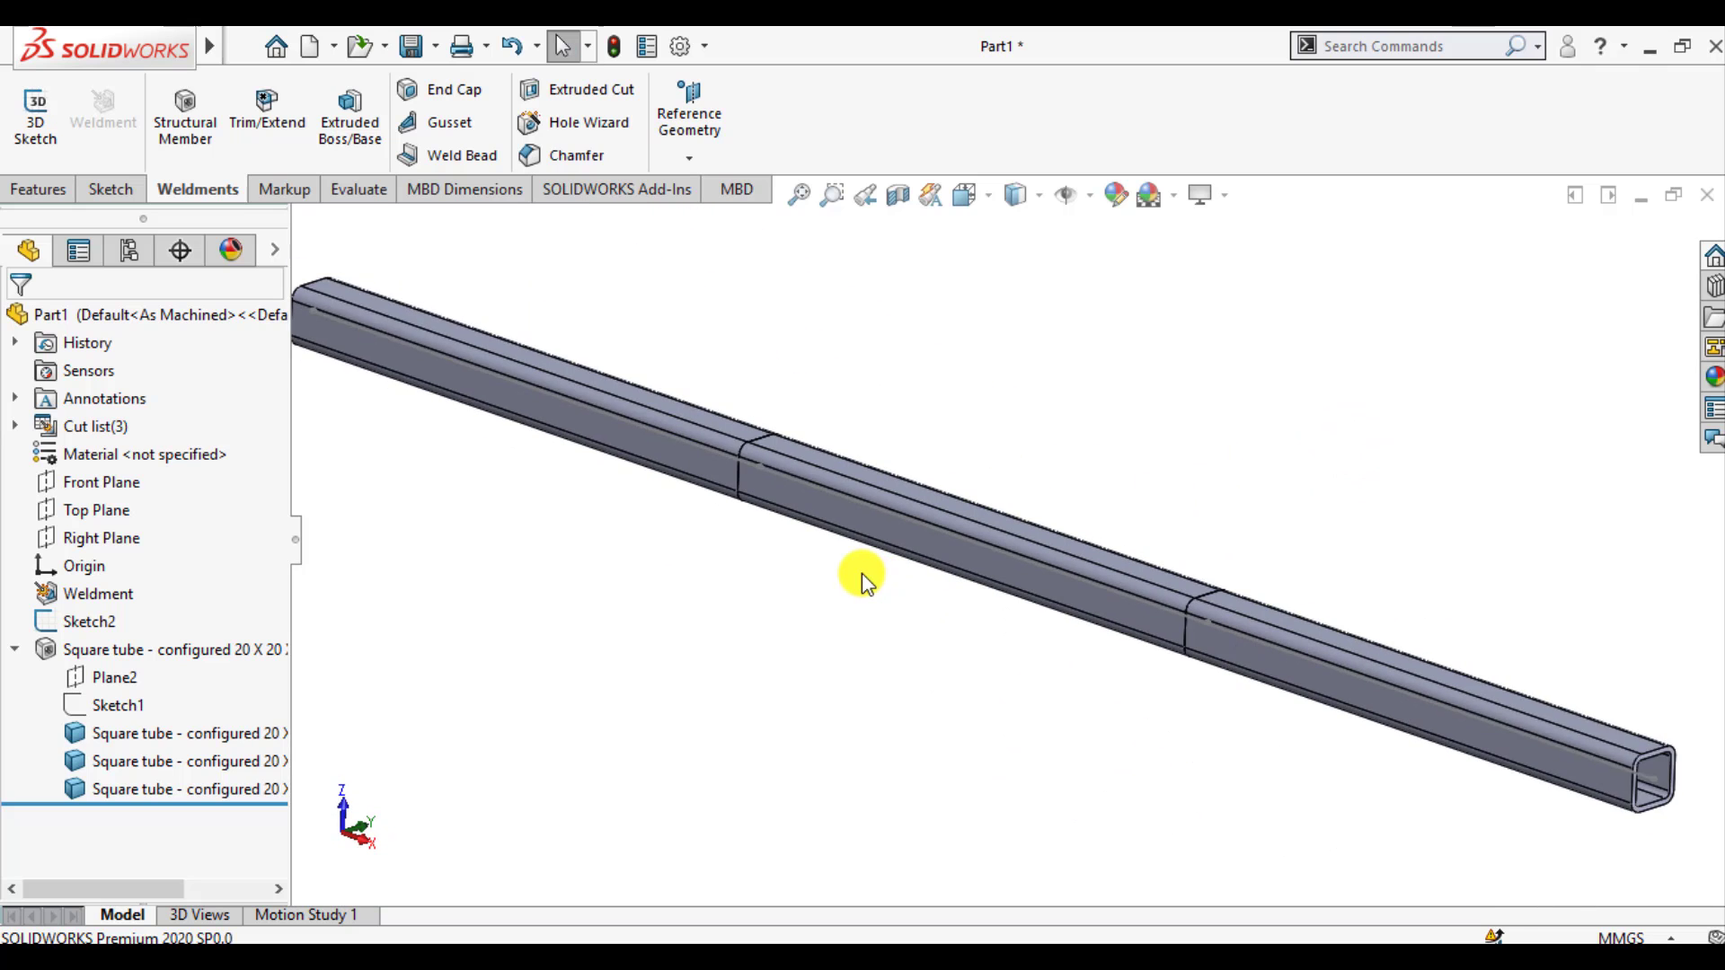
click(90, 621)
click(117, 600)
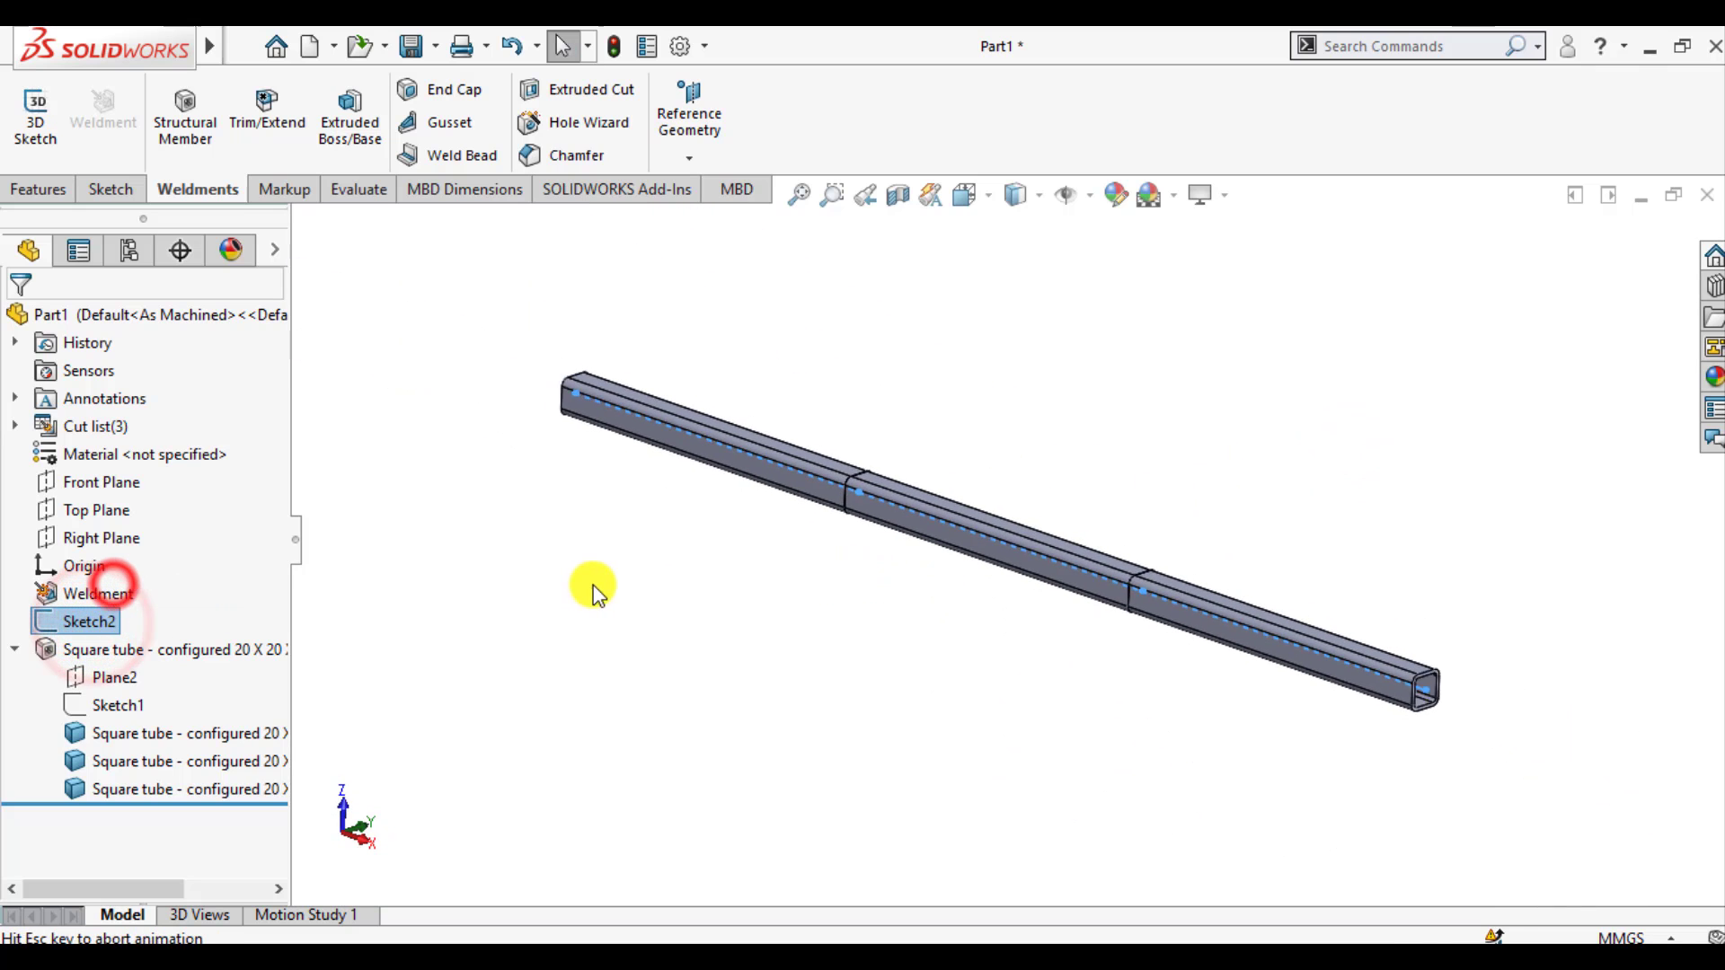
mouse_move(588, 585)
middle_down()
mouse_move(655, 585)
mouse_move(720, 616)
mouse_move(739, 673)
mouse_move(693, 647)
middle_up()
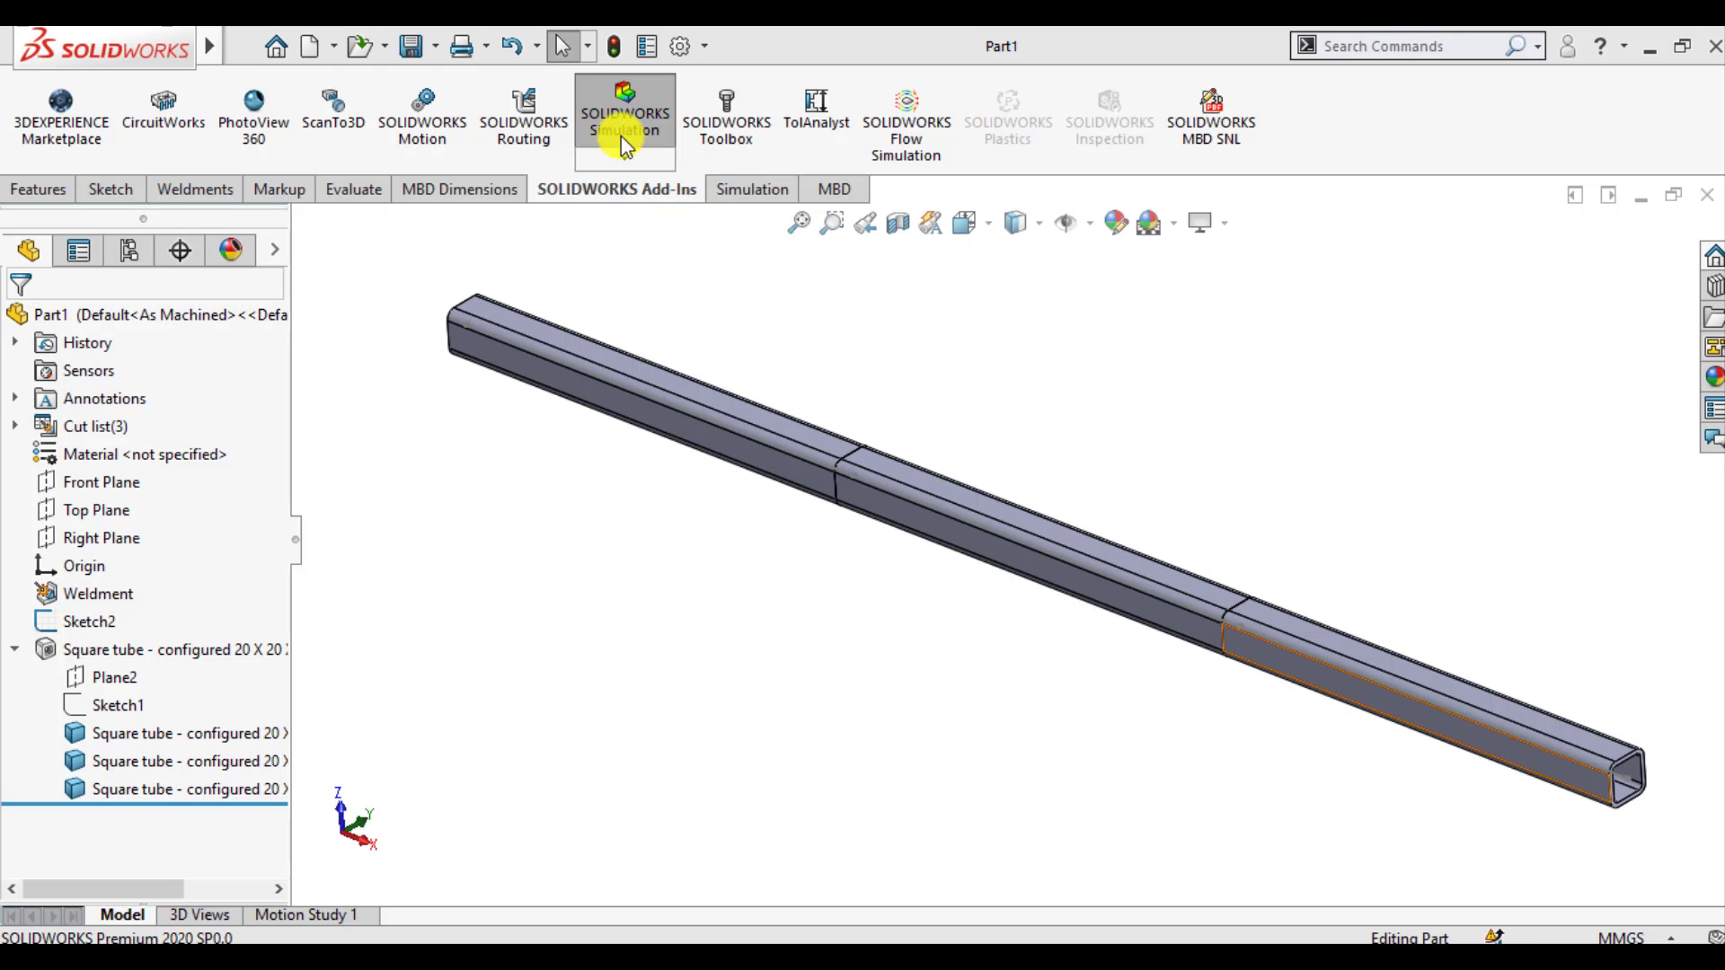
Create a static study named 'Beam with UDL & Point load'
click(735, 189)
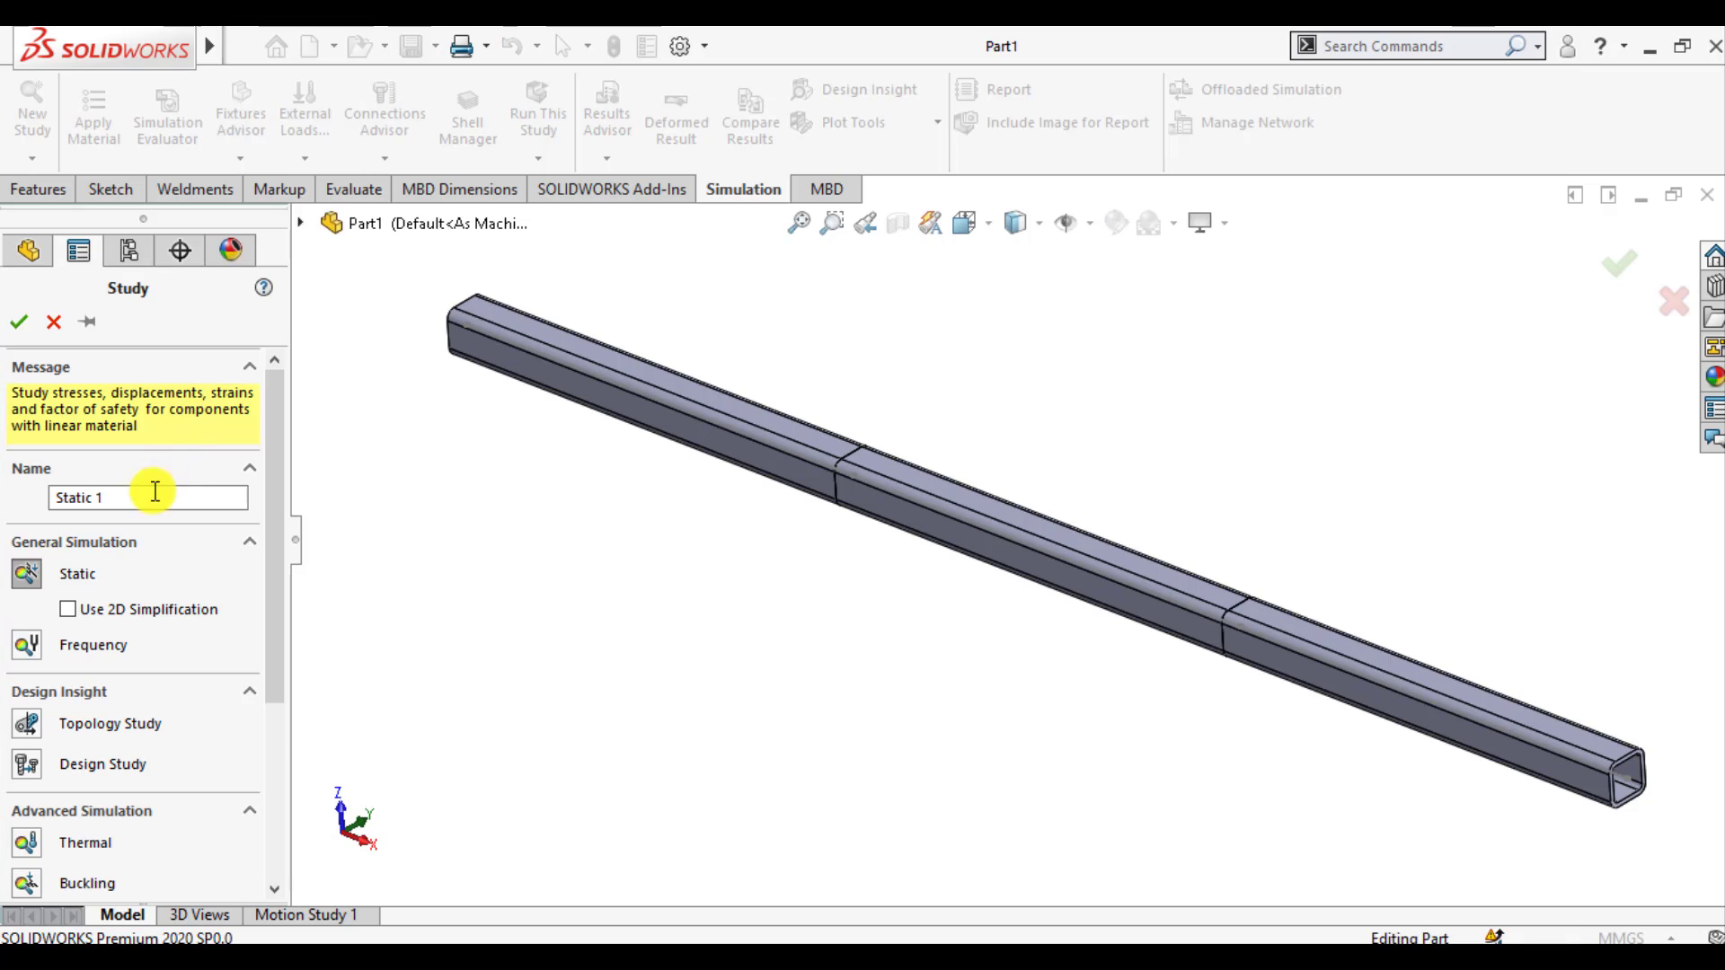
drag(117, 498, 54, 503)
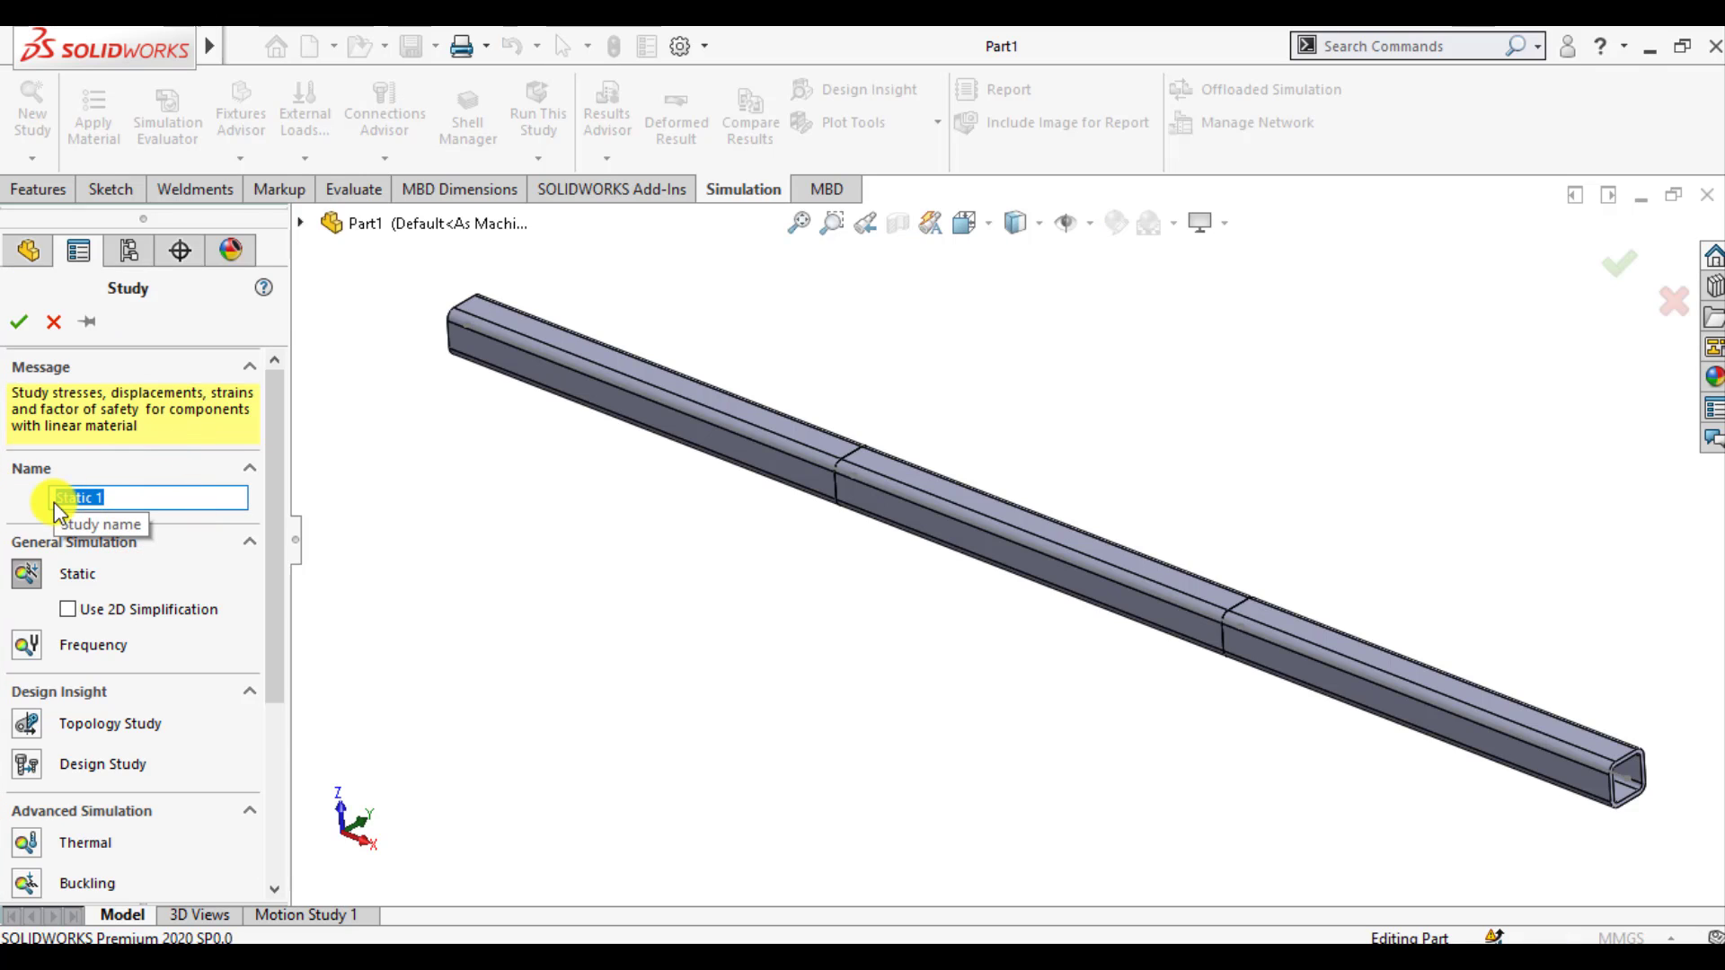
text(Beam wi)
text(th UDL)
text( & P)
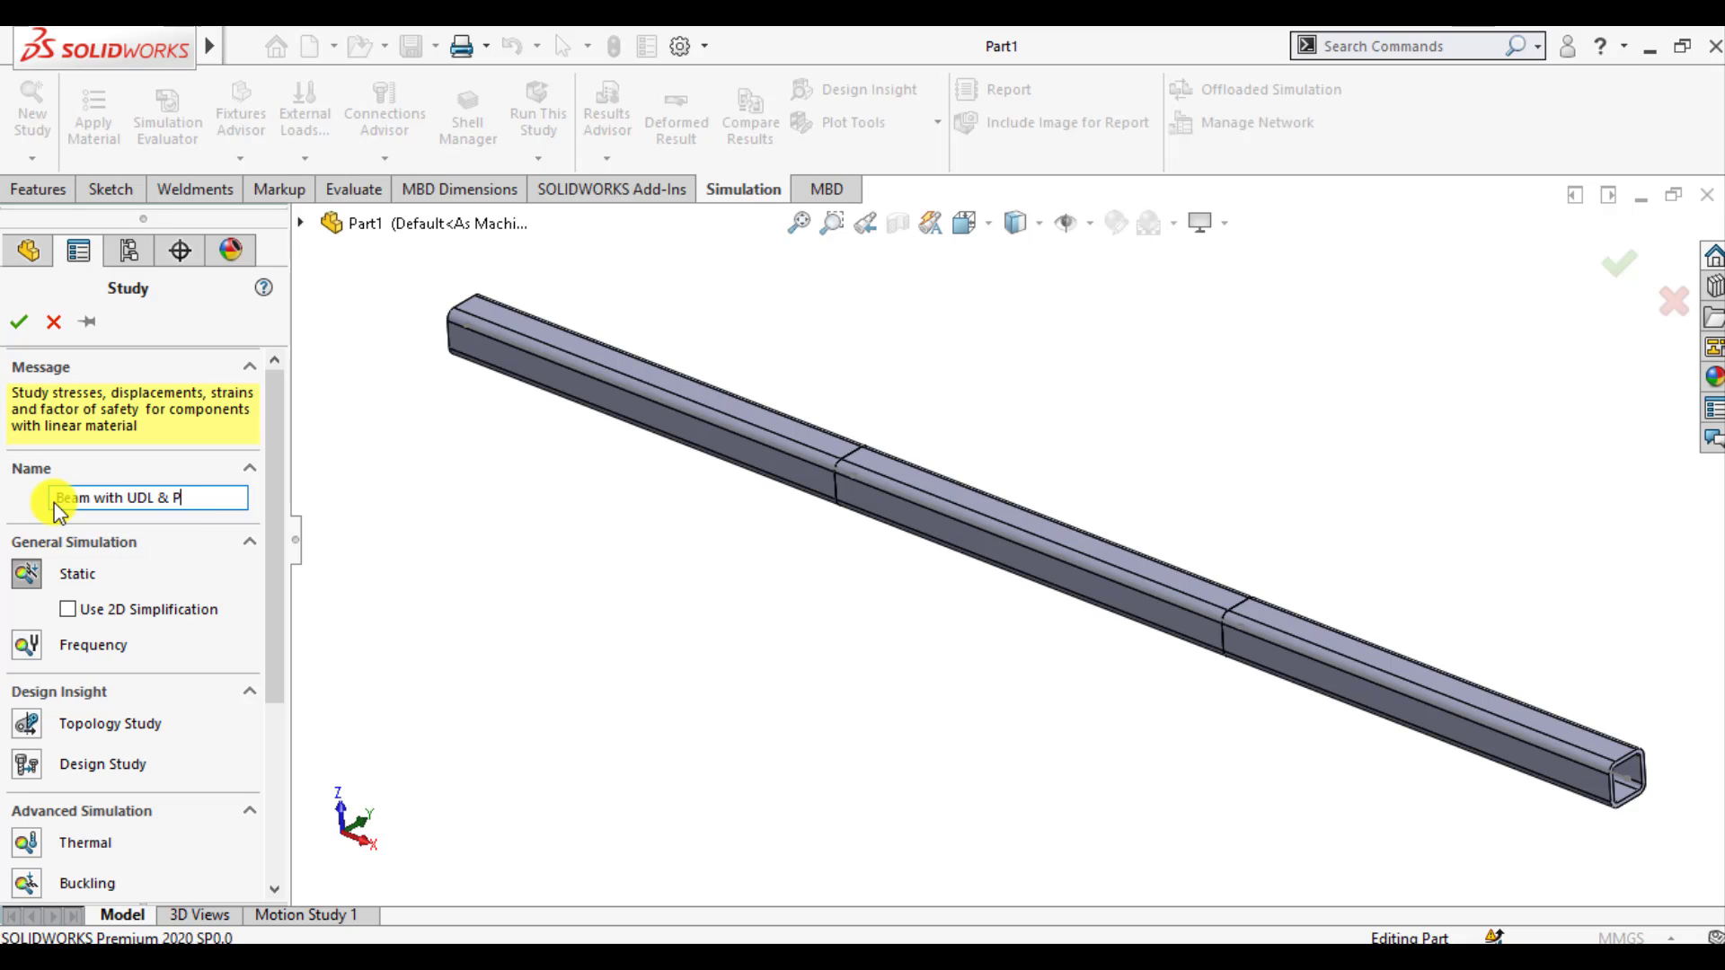
text(oint l)
text(oad)
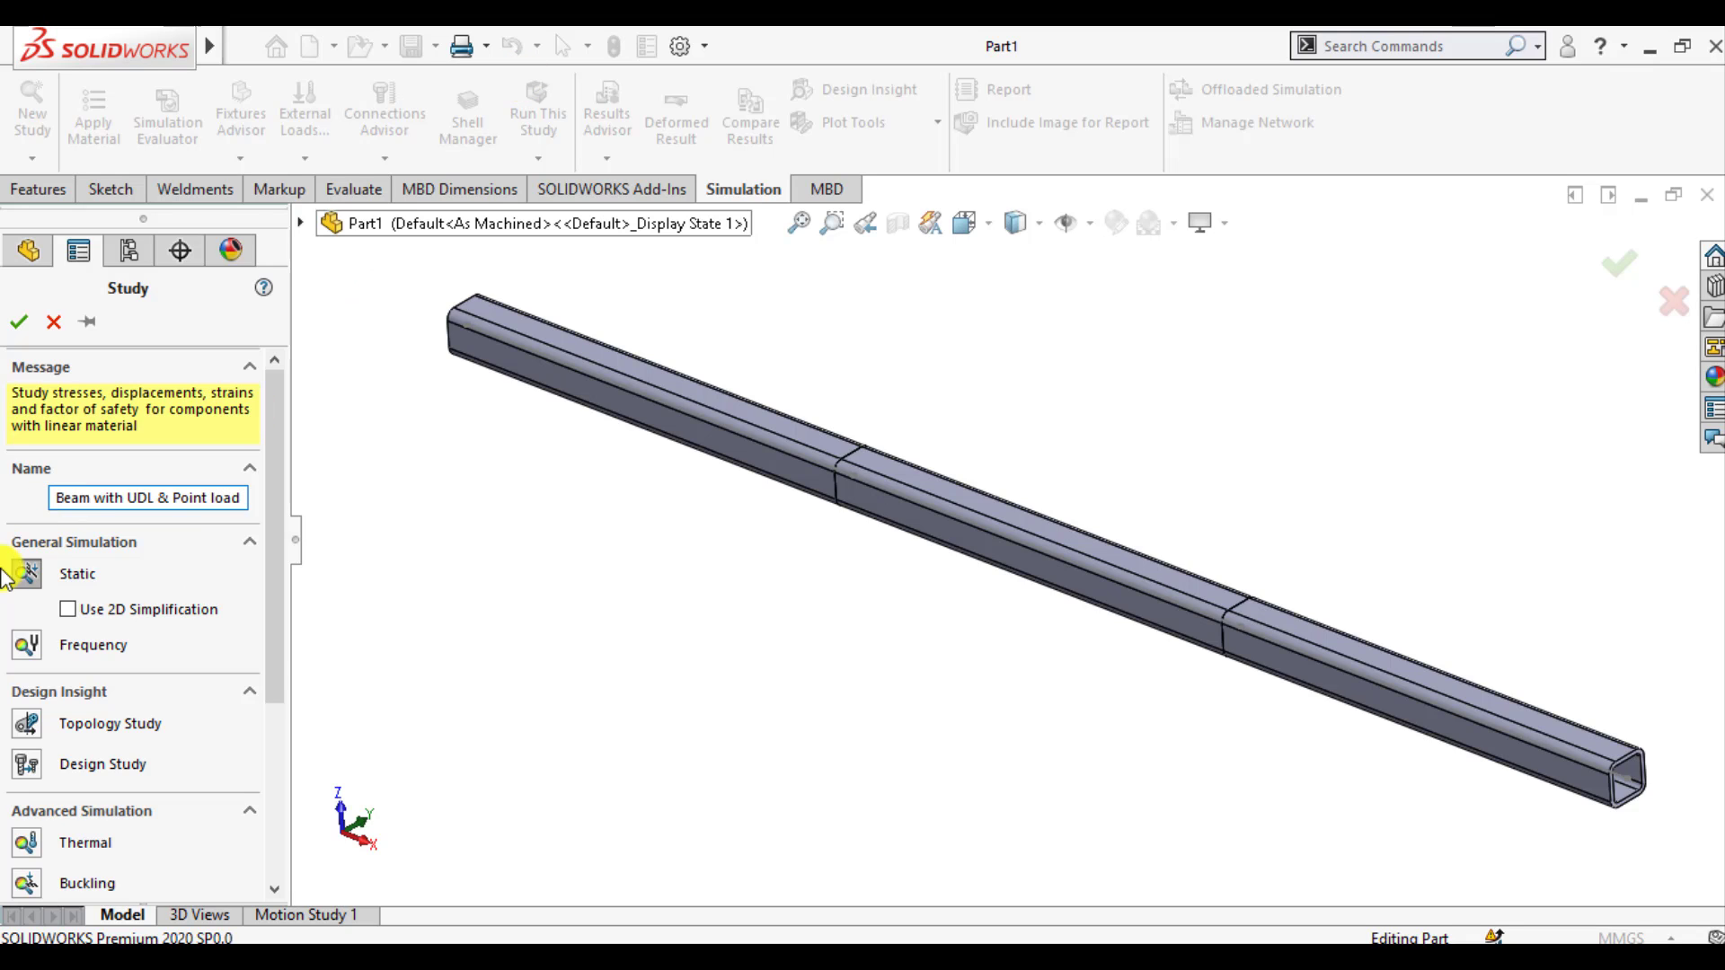
click(18, 321)
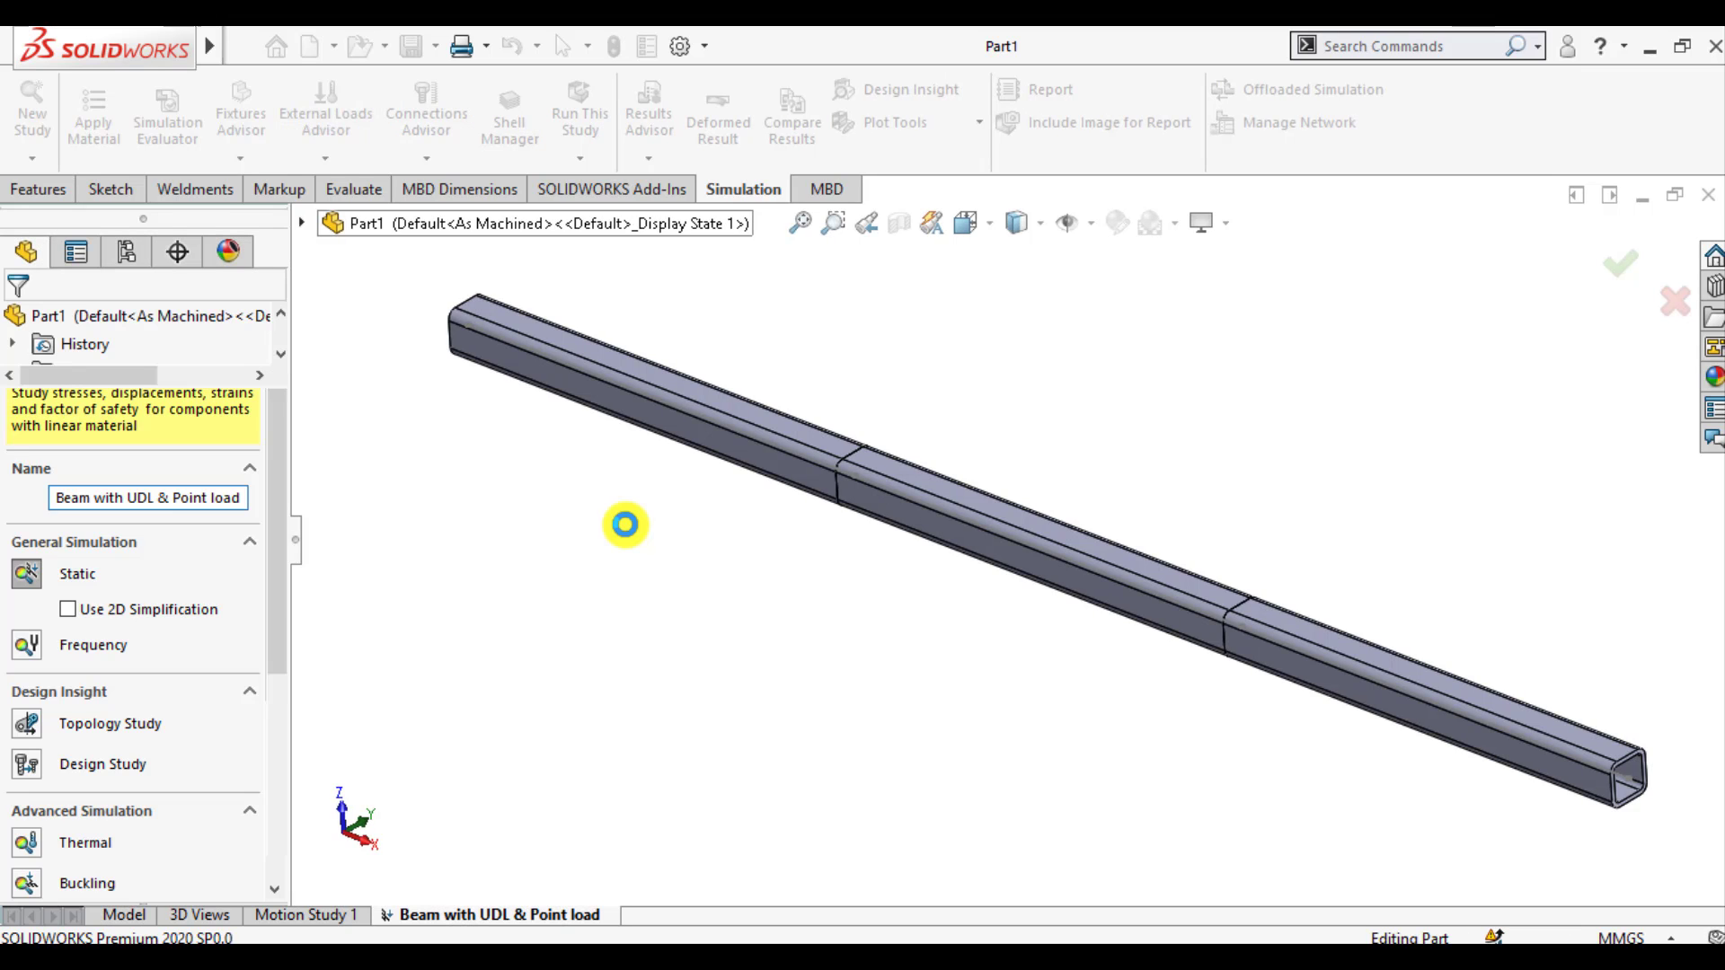
Switch to the Front view and apply Plain Carbon Steel to all bodies of Part1
click(579, 607)
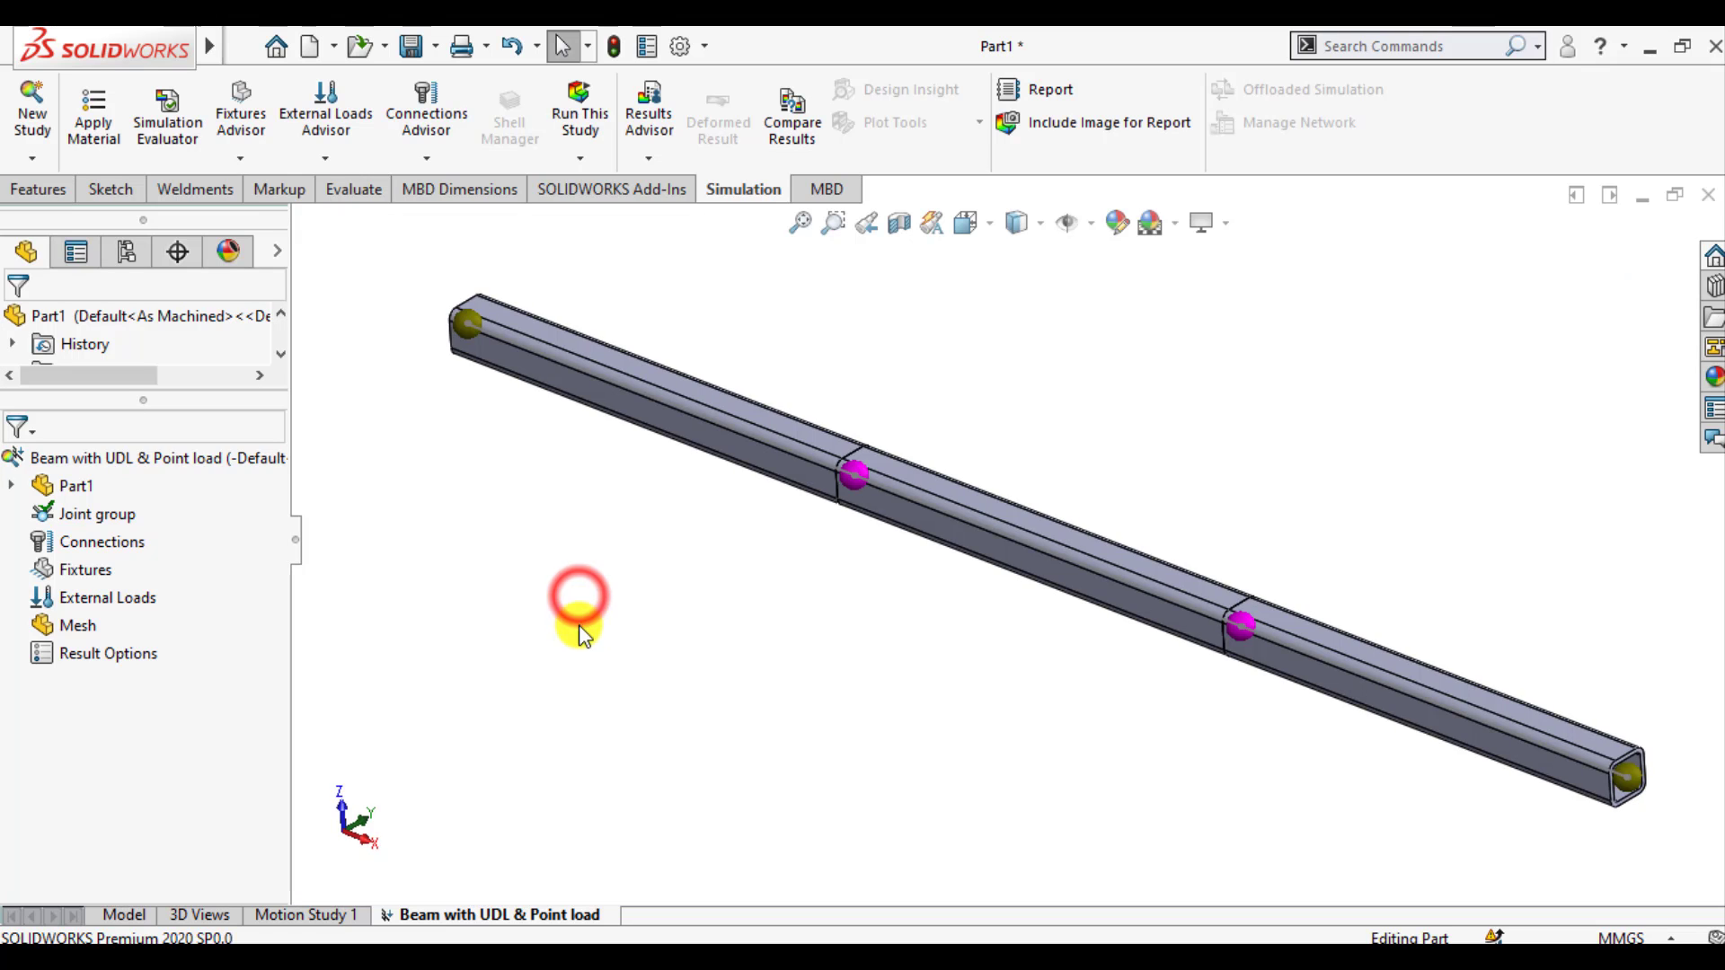
click(994, 241)
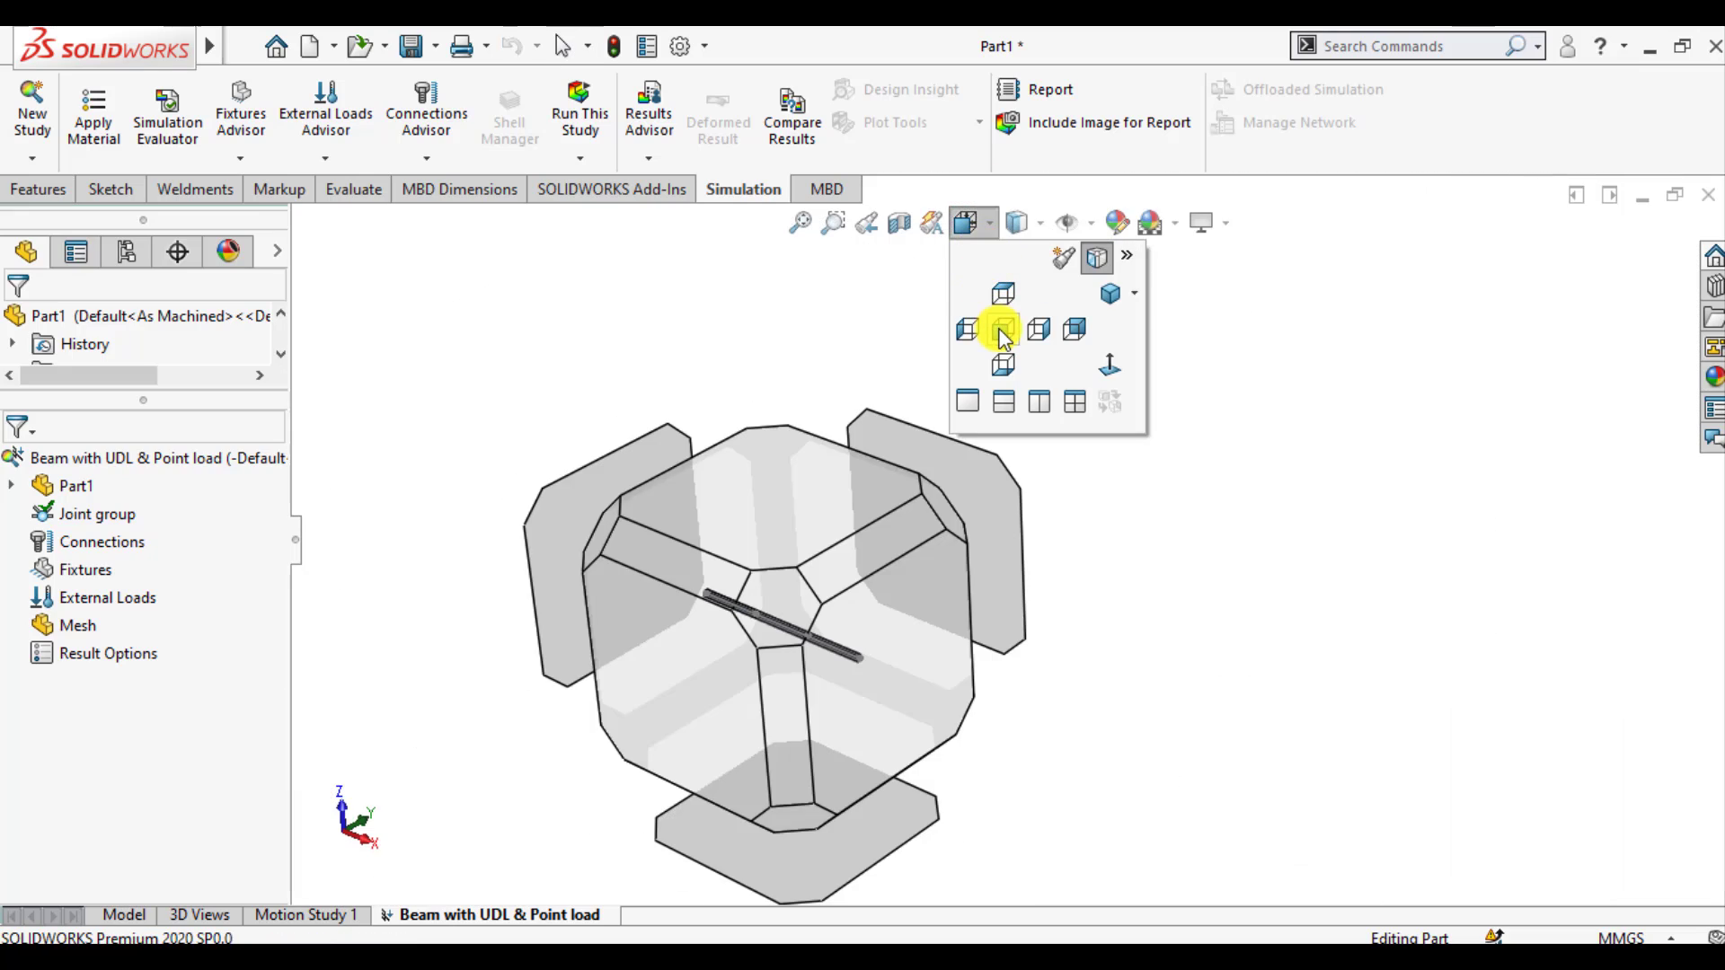
click(1003, 334)
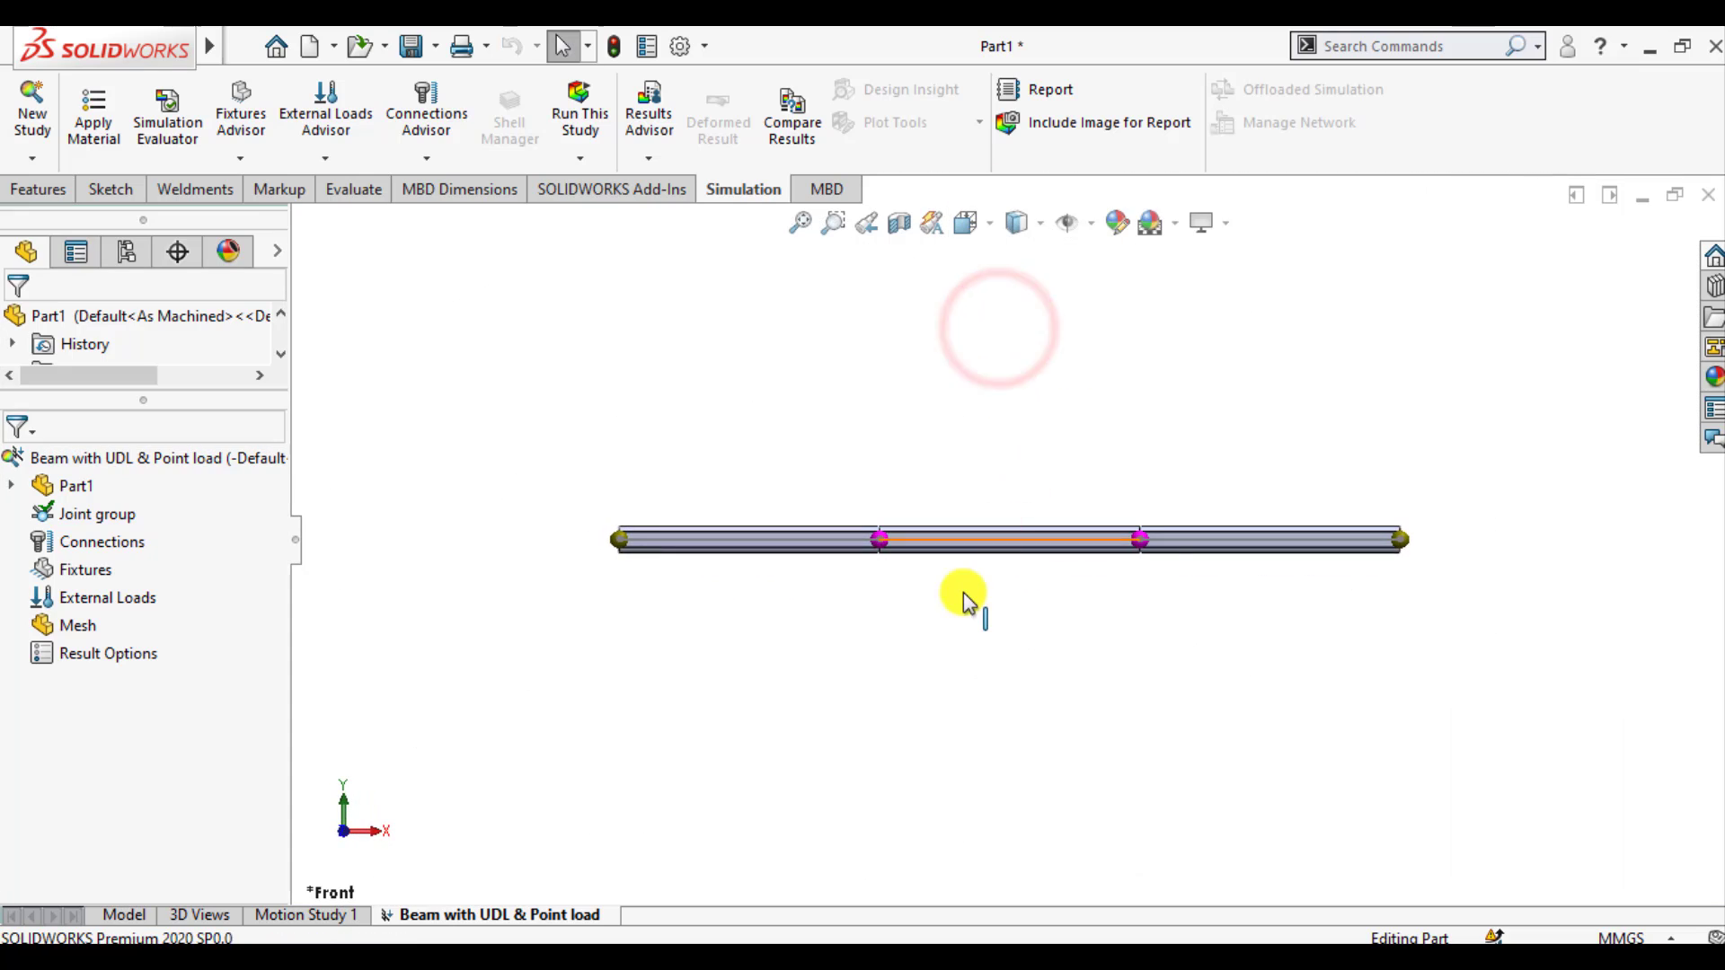
right_click(88, 496)
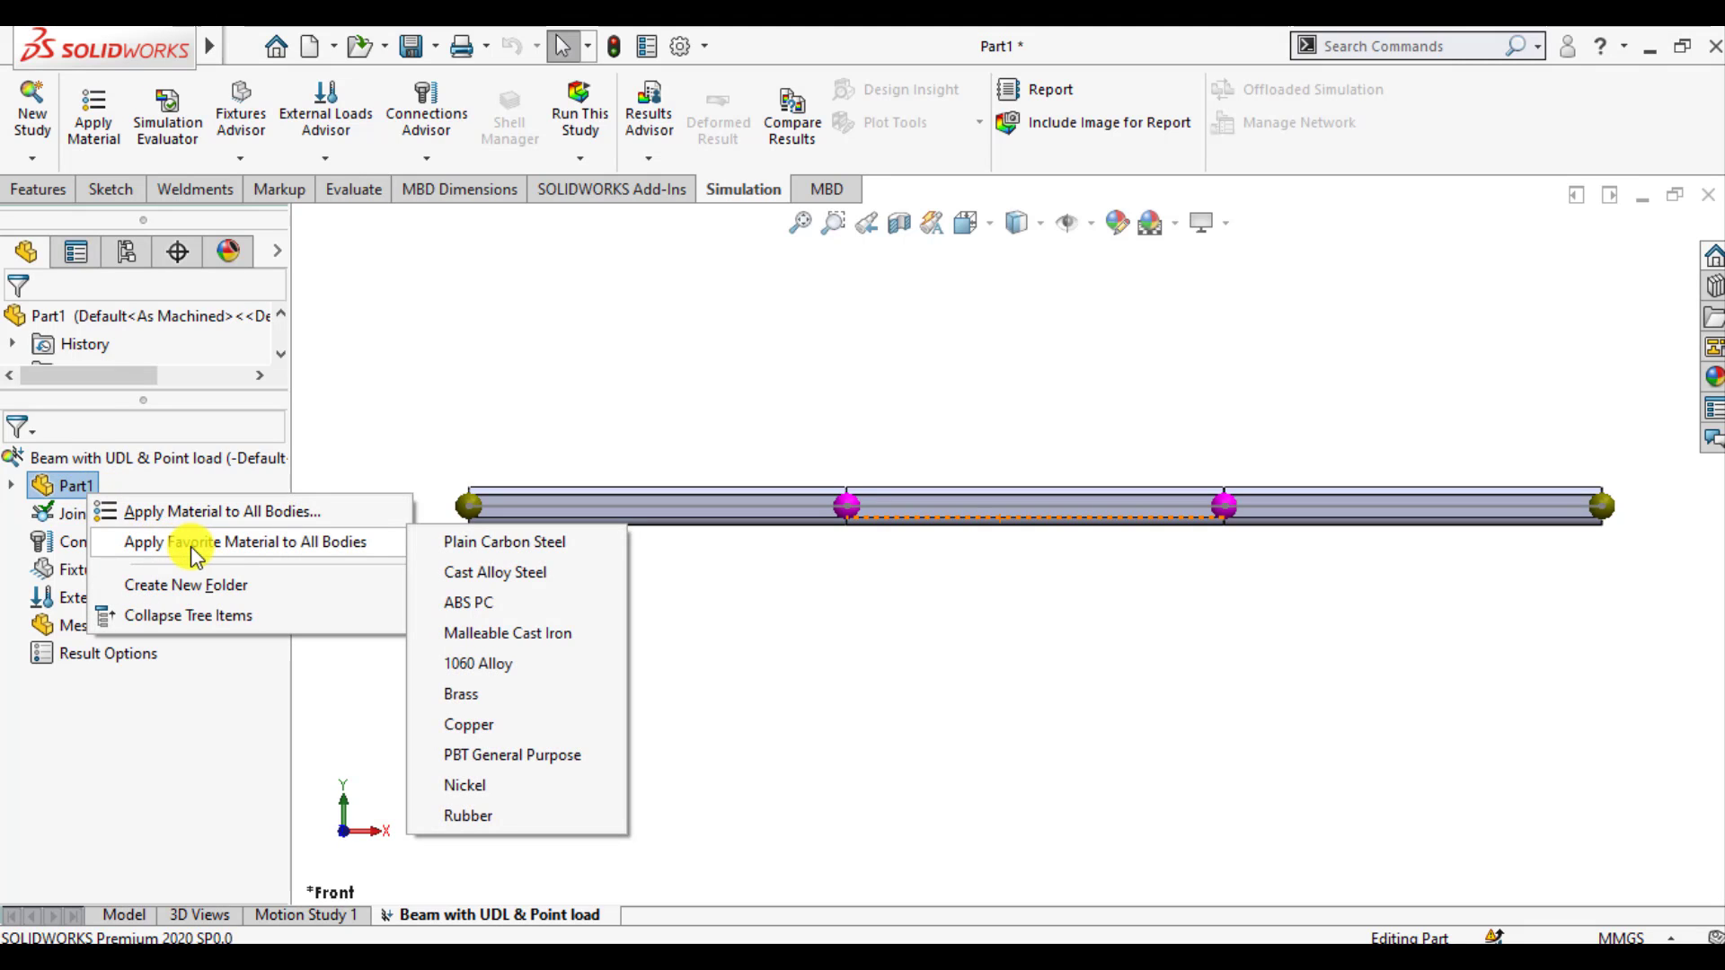
mouse_move(244, 542)
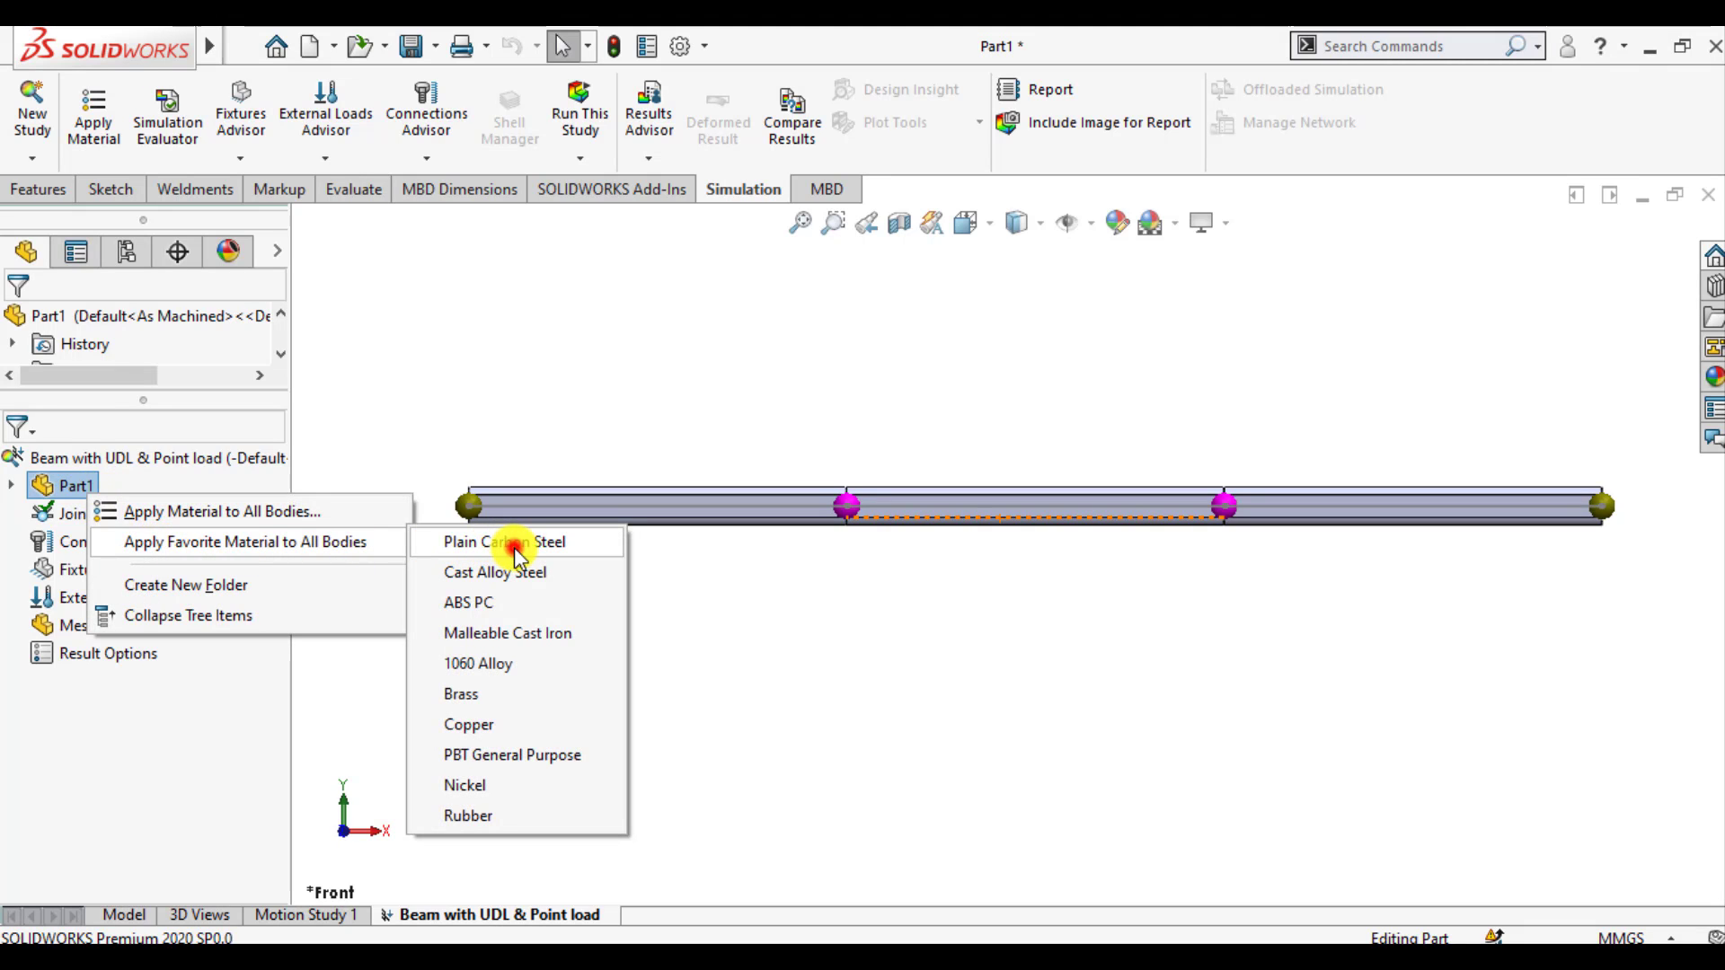
click(516, 550)
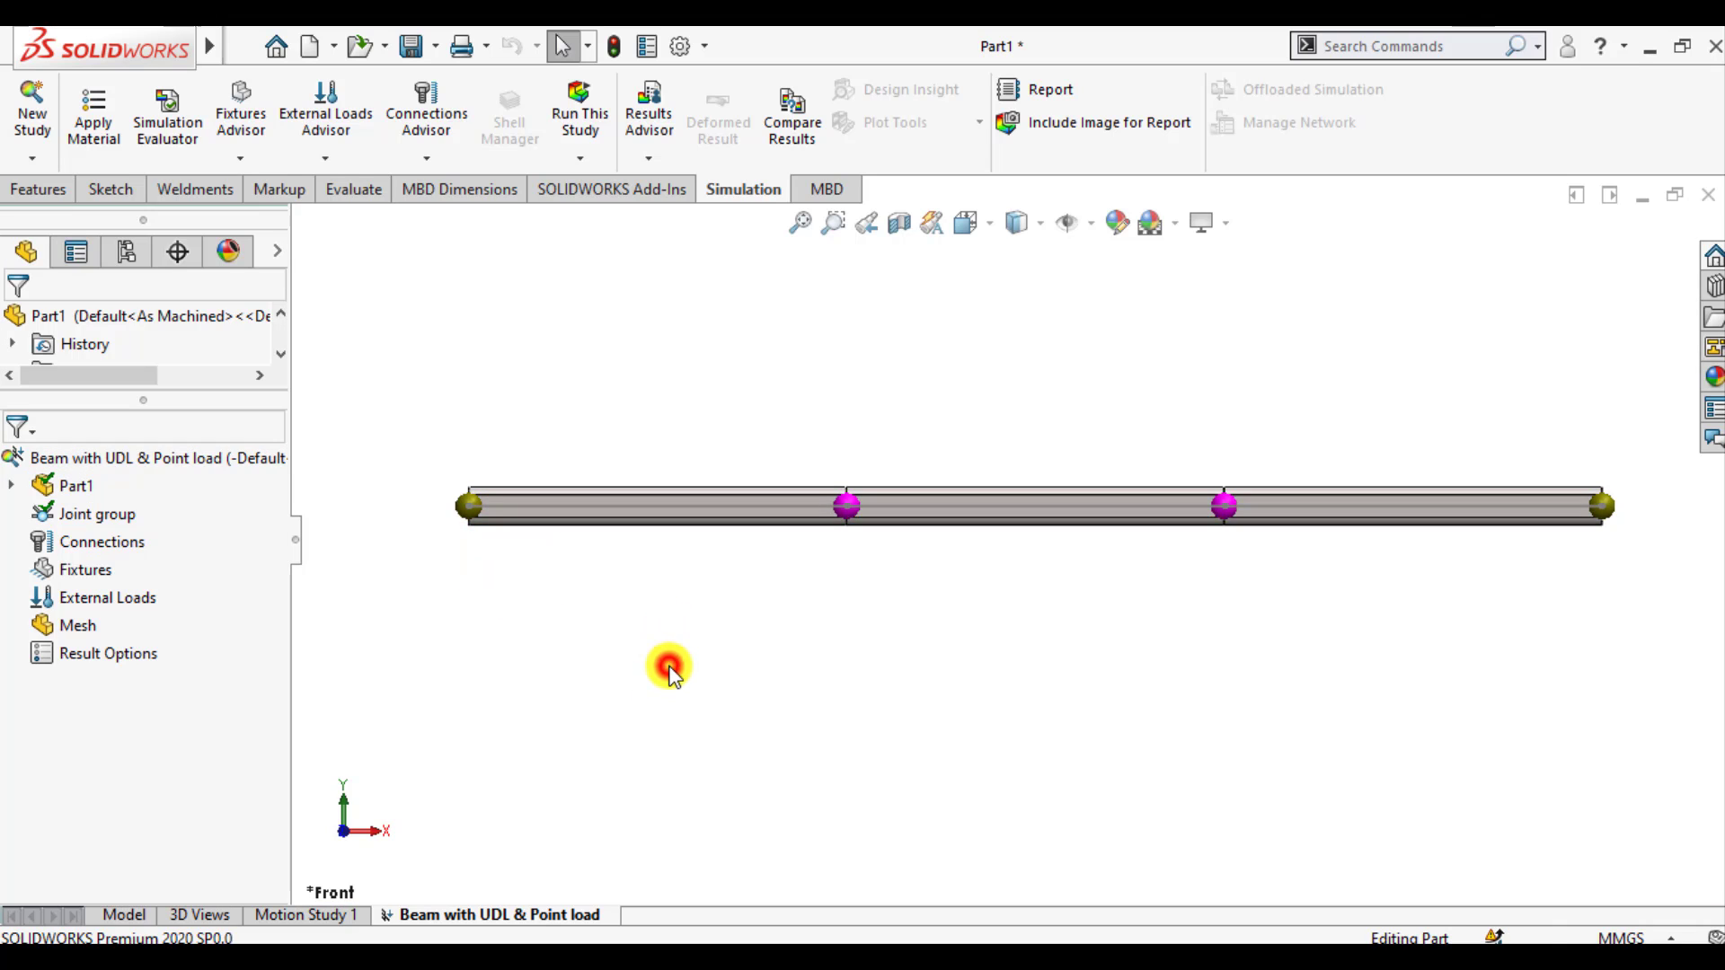
Add a Fixed Geometry fixture on the beam's left and right end joints
right_click(98, 573)
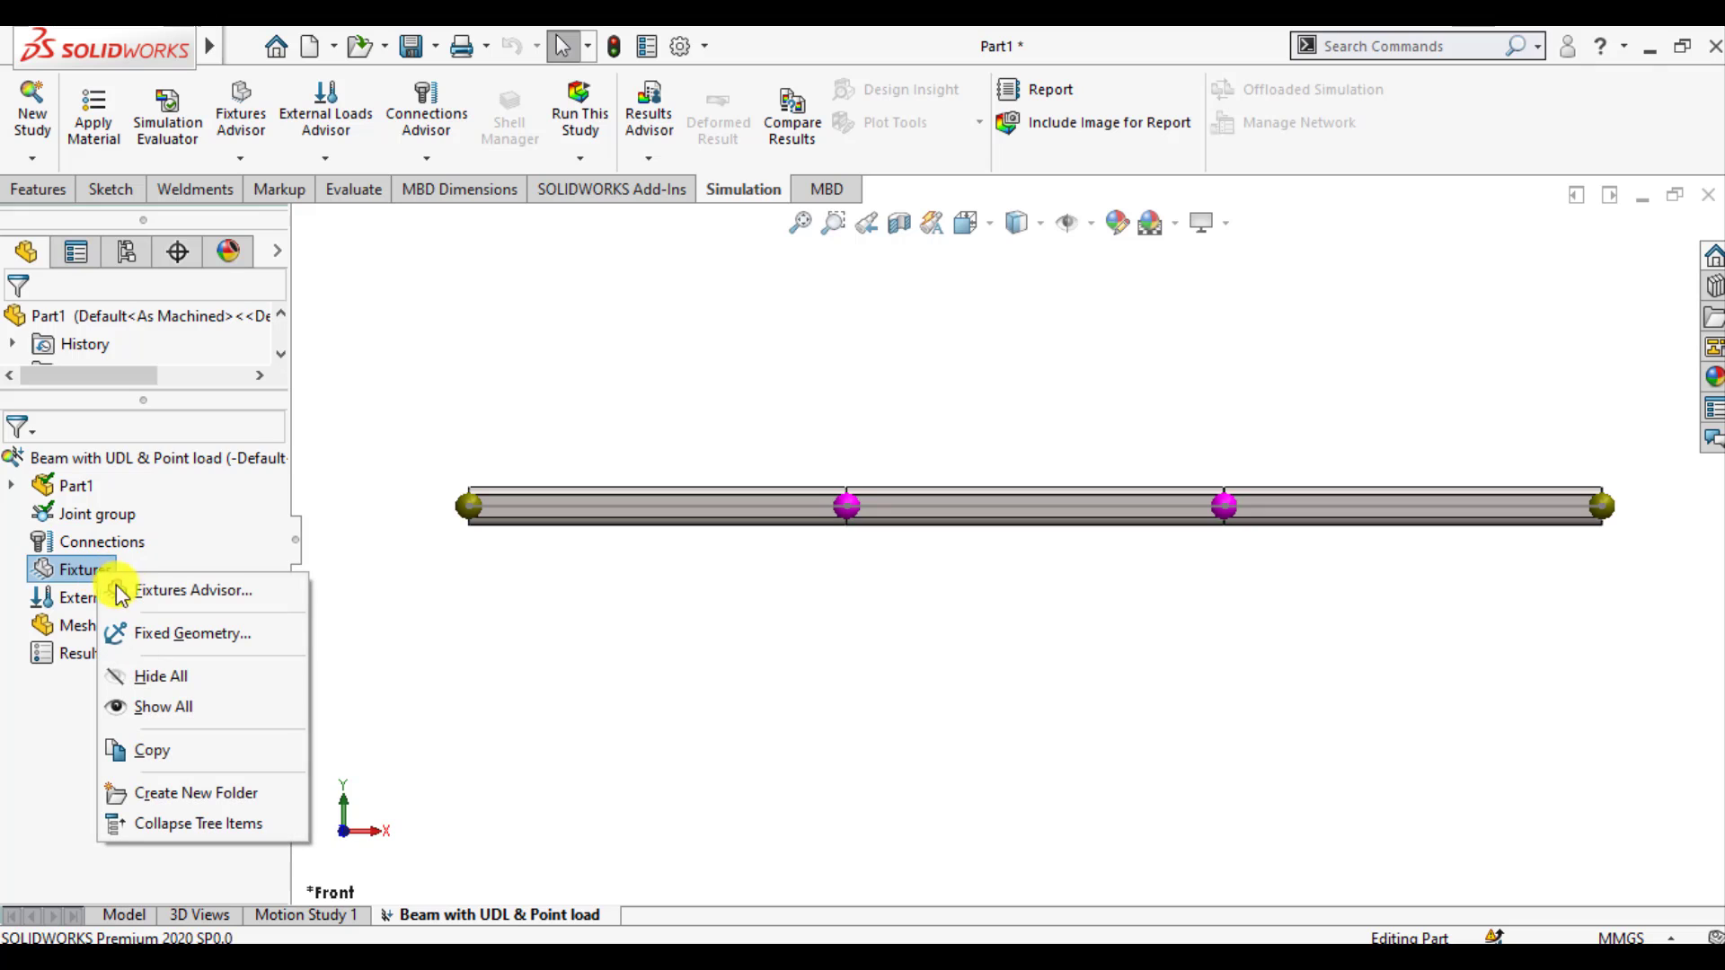
click(175, 633)
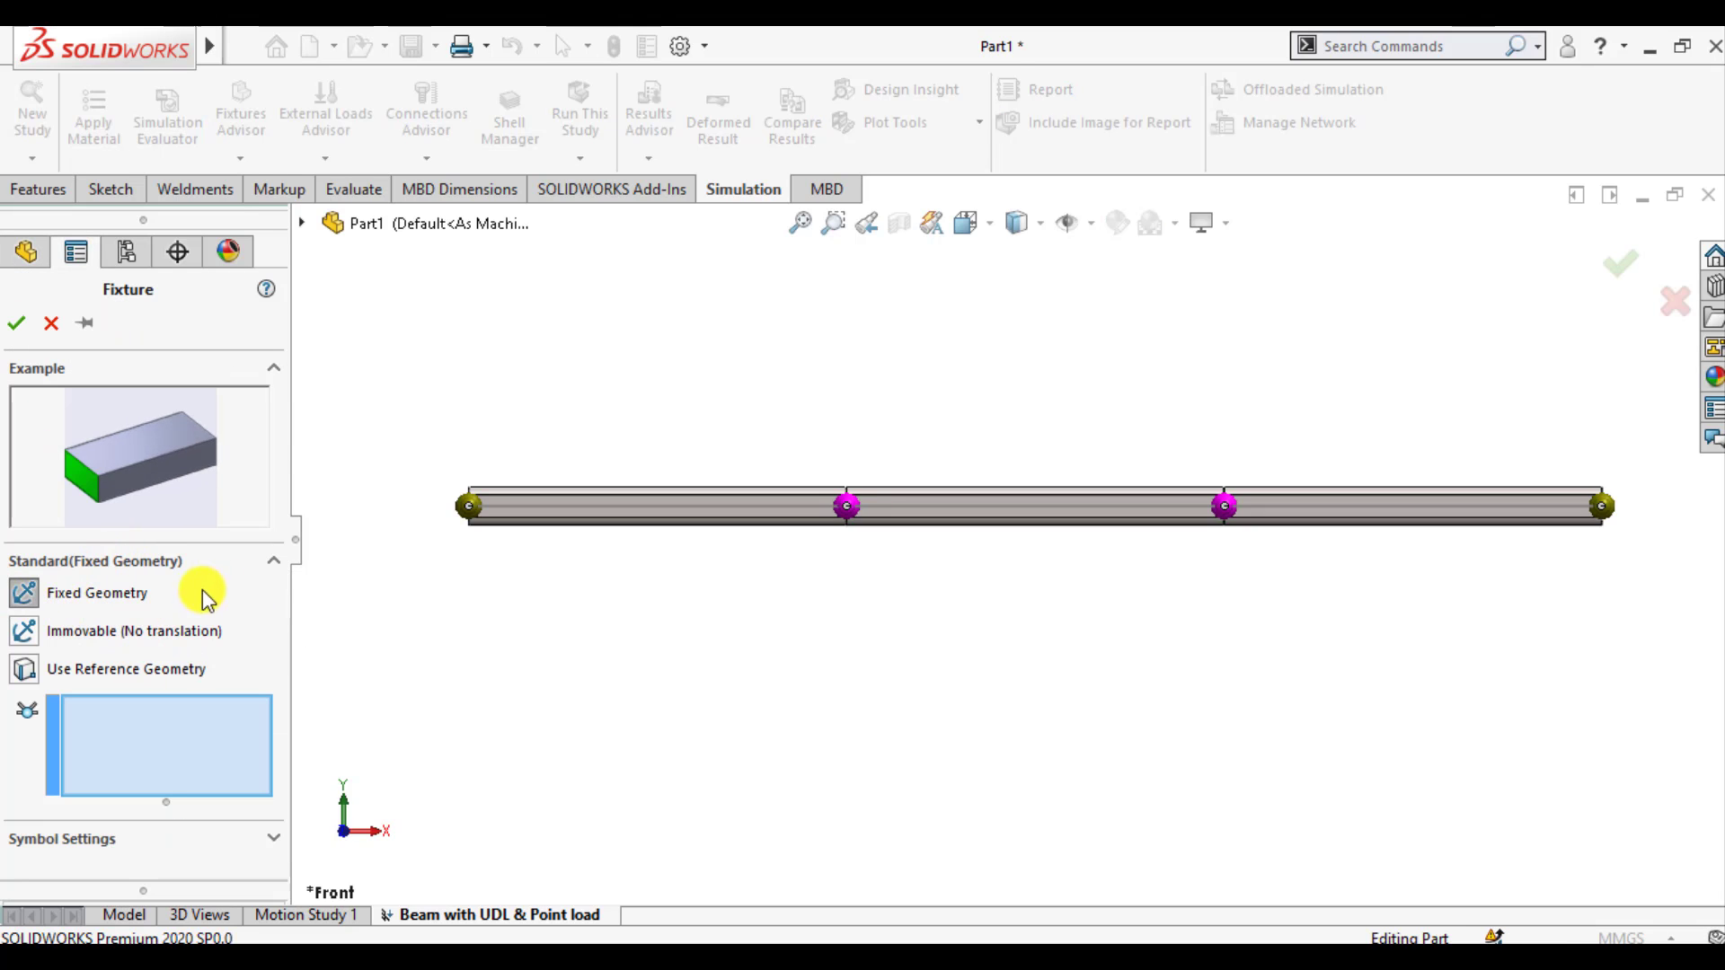
click(469, 509)
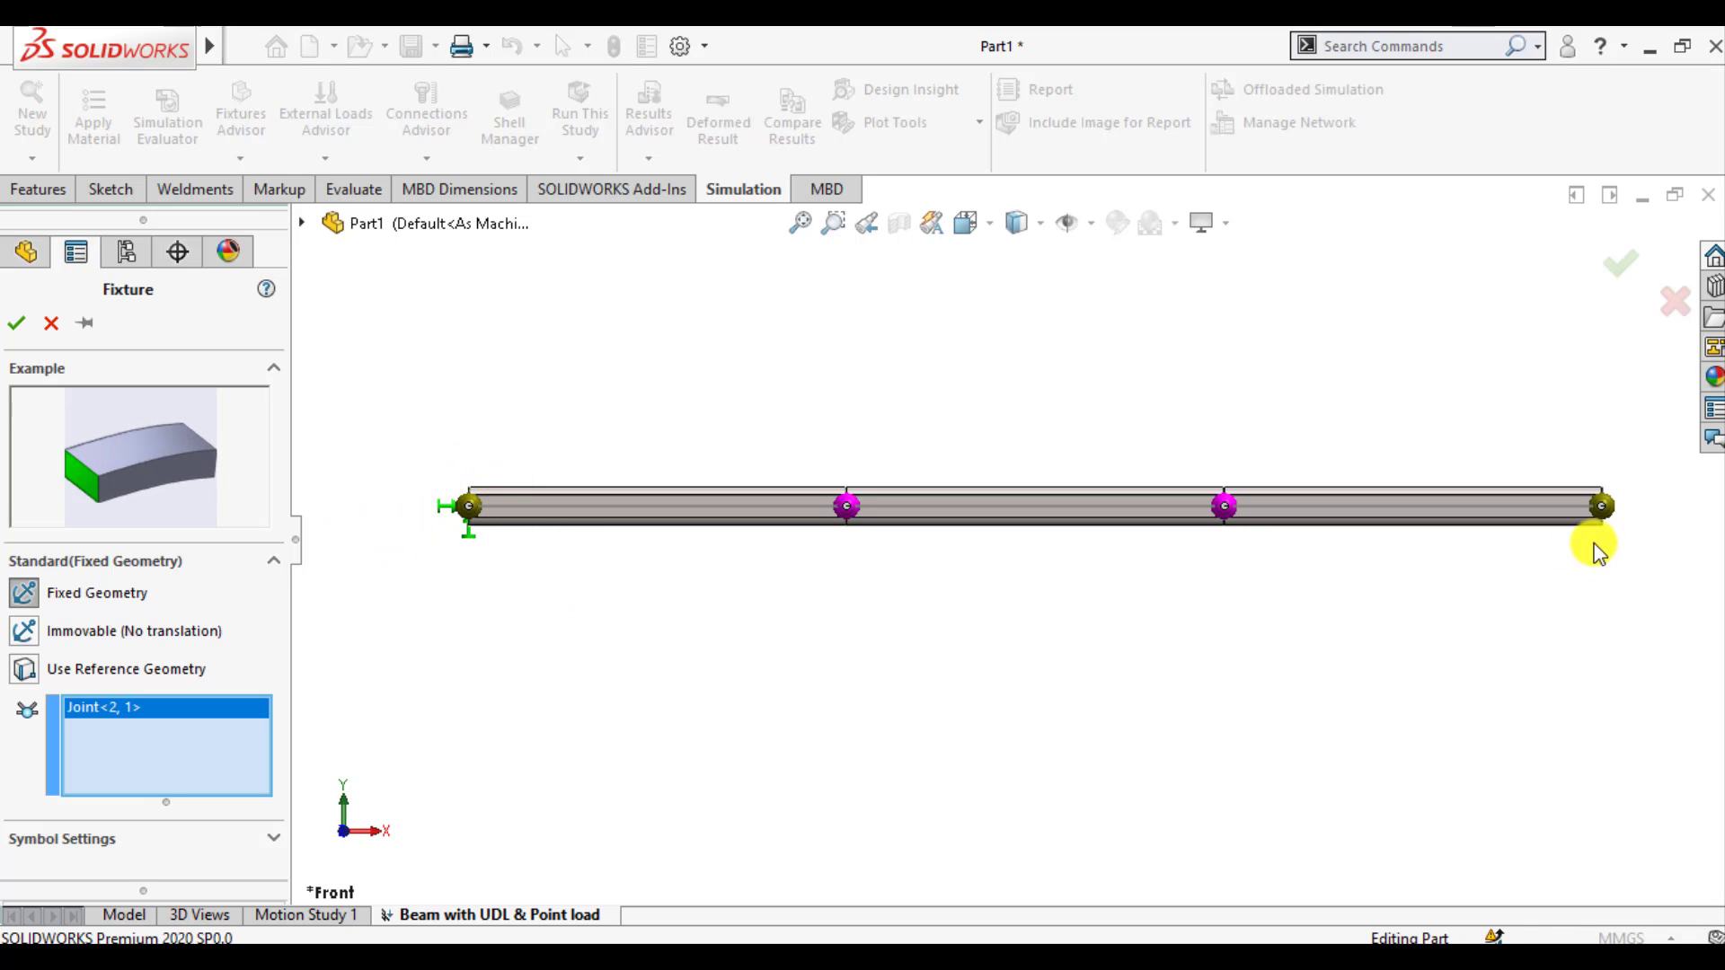
click(1602, 507)
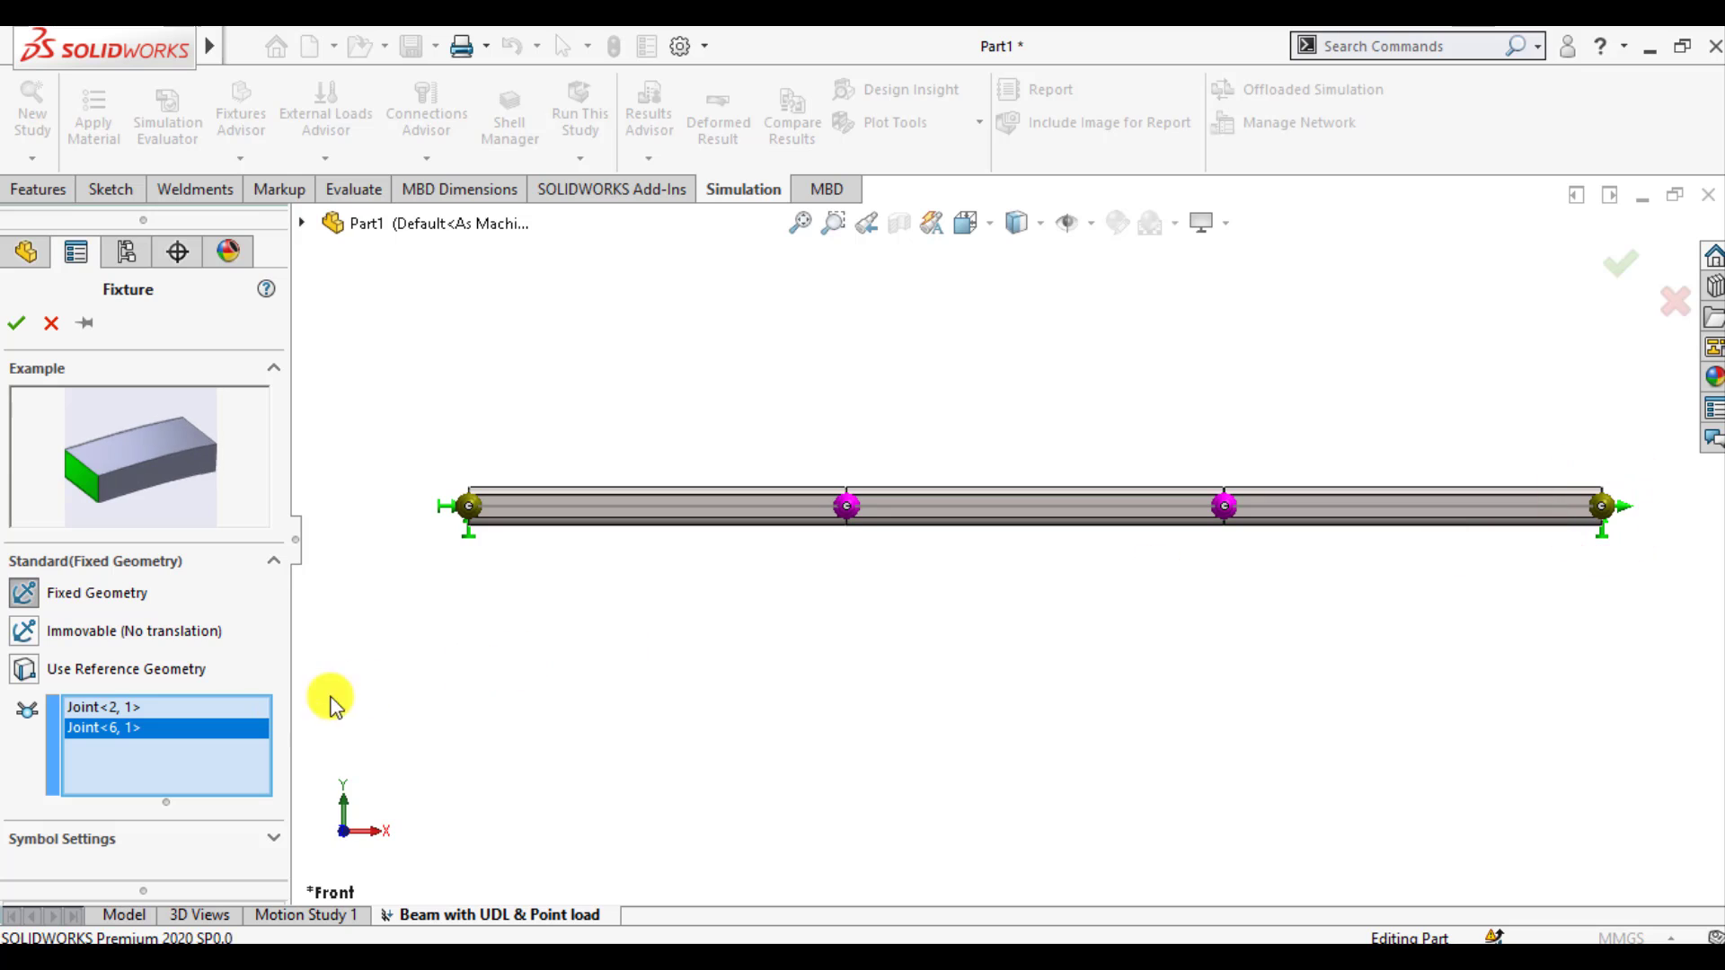
click(14, 325)
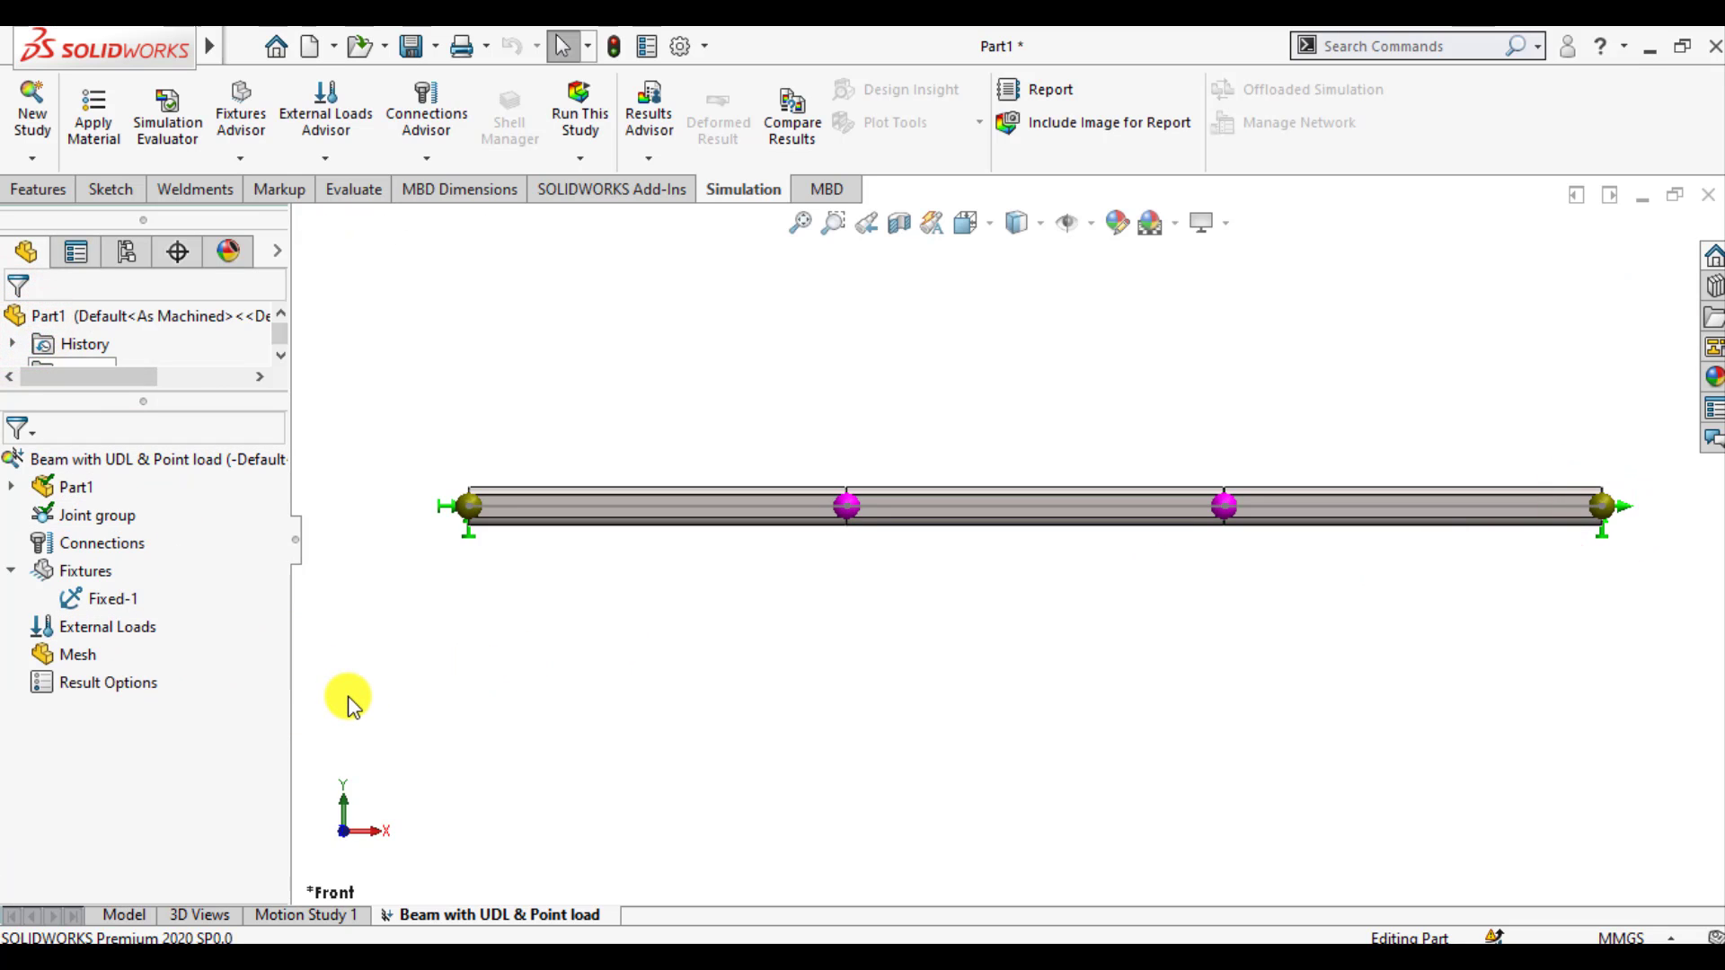
Start a Force load on the two inner beam joints, referenced to the Front Plane
right_click(79, 631)
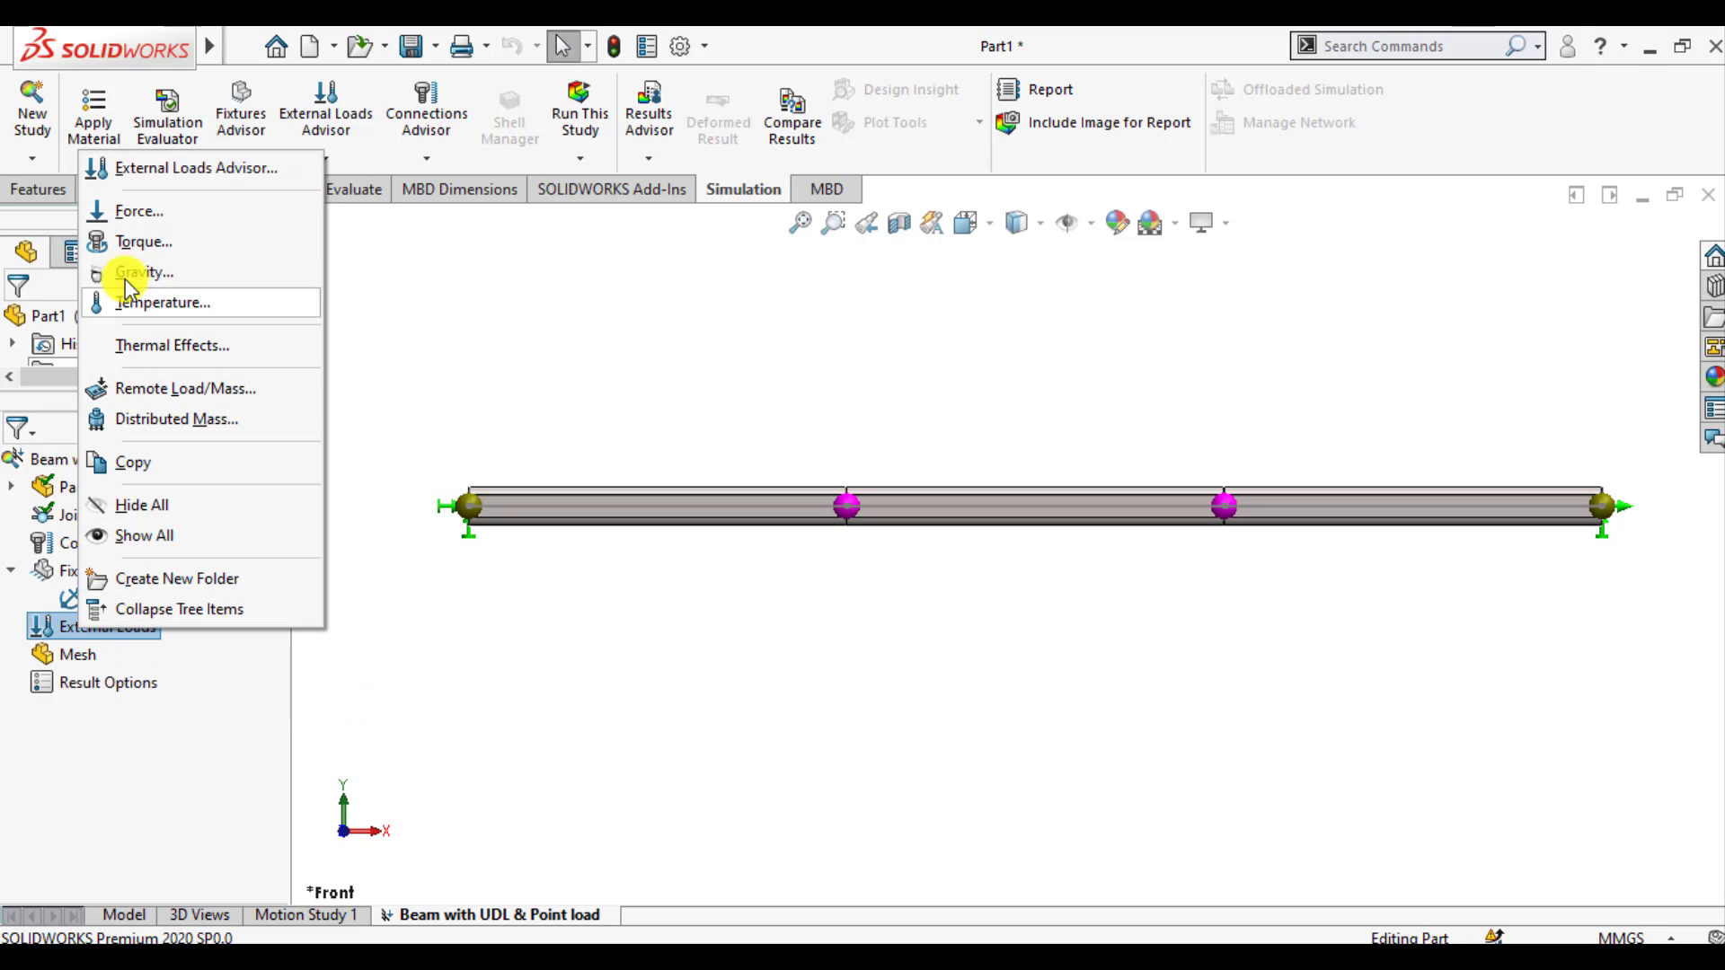
click(132, 215)
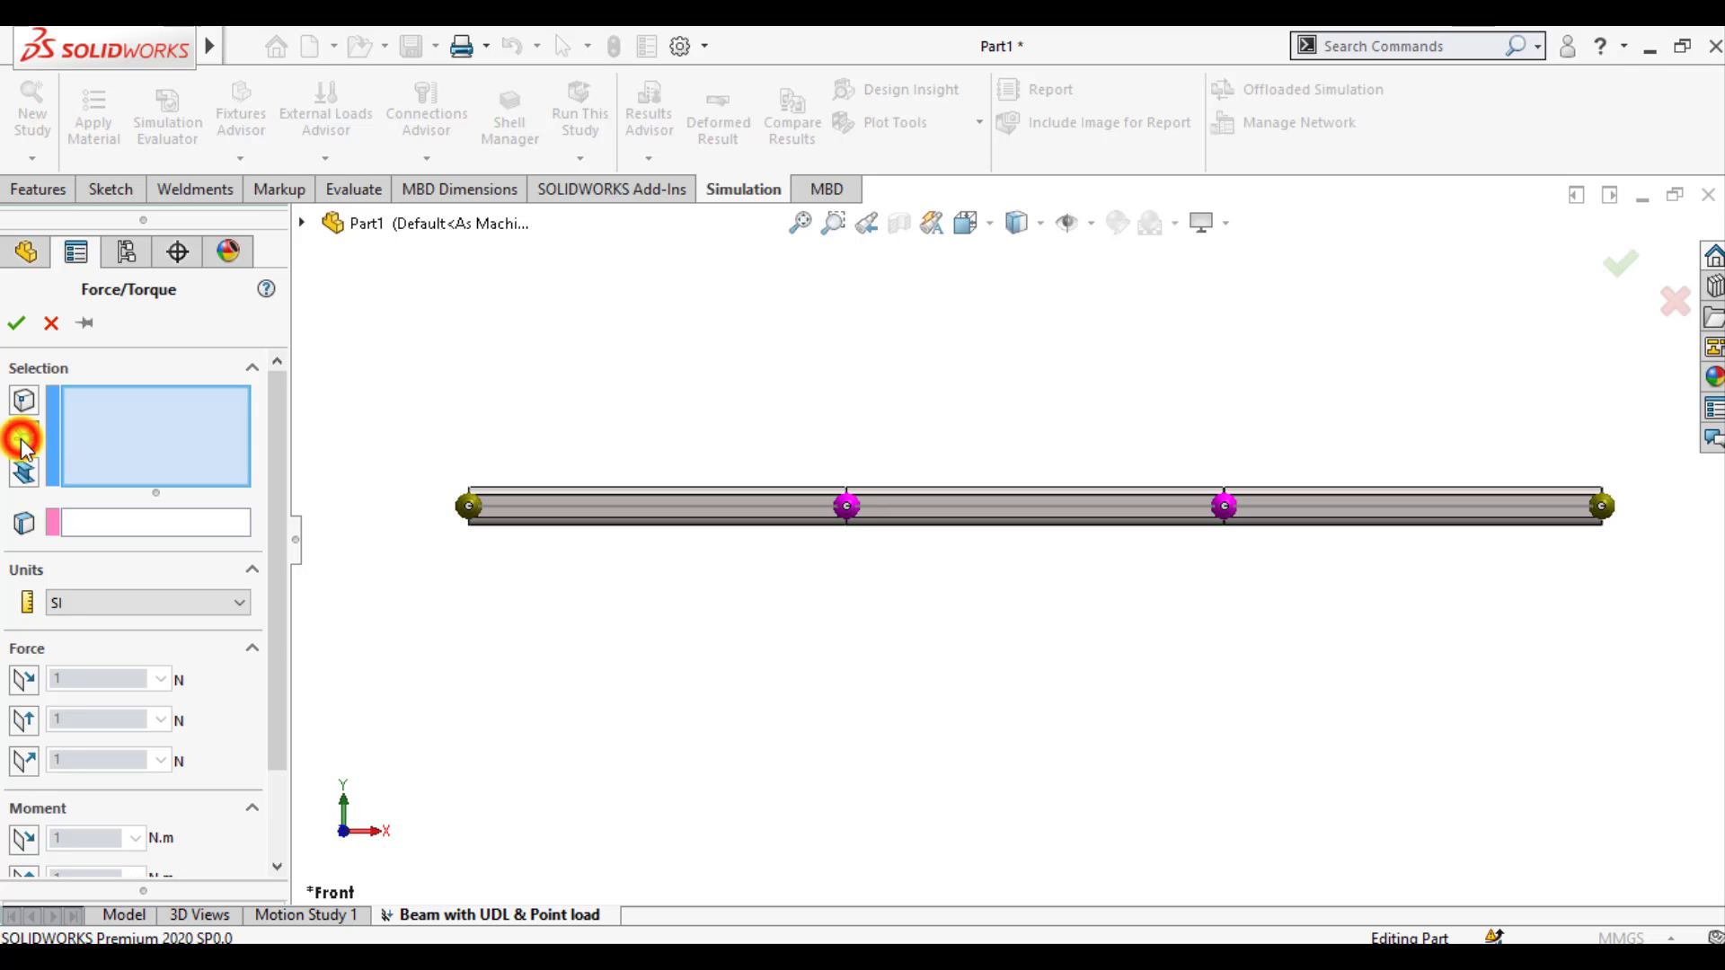
click(22, 439)
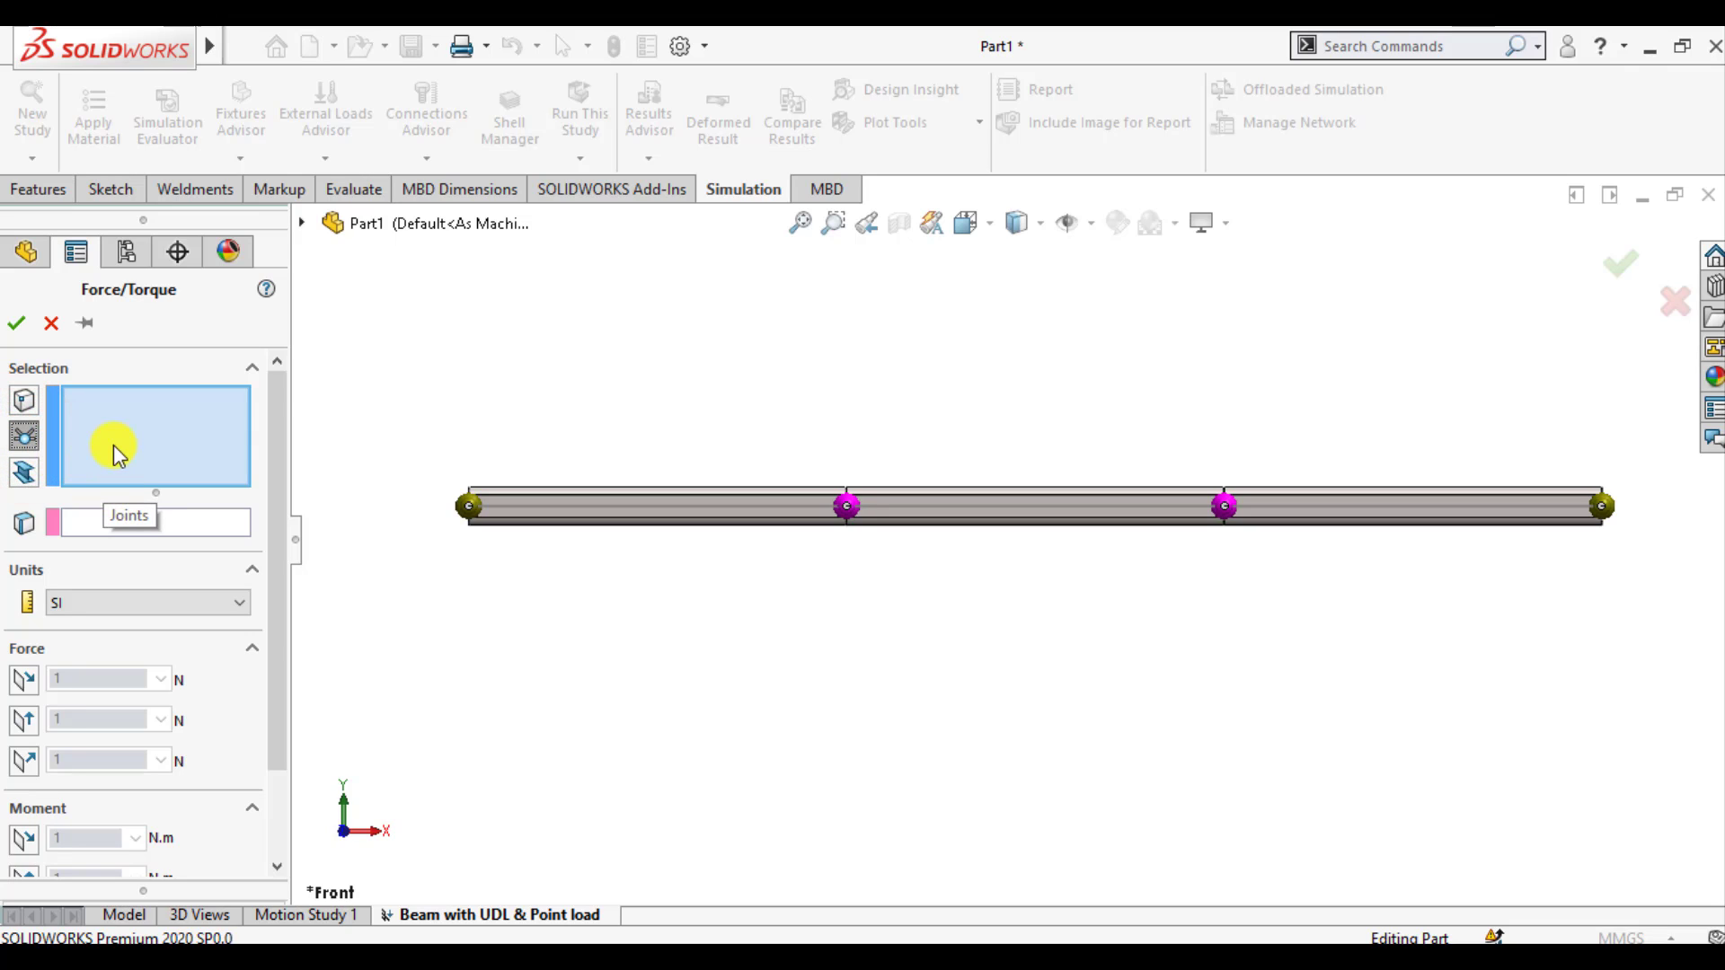
click(846, 507)
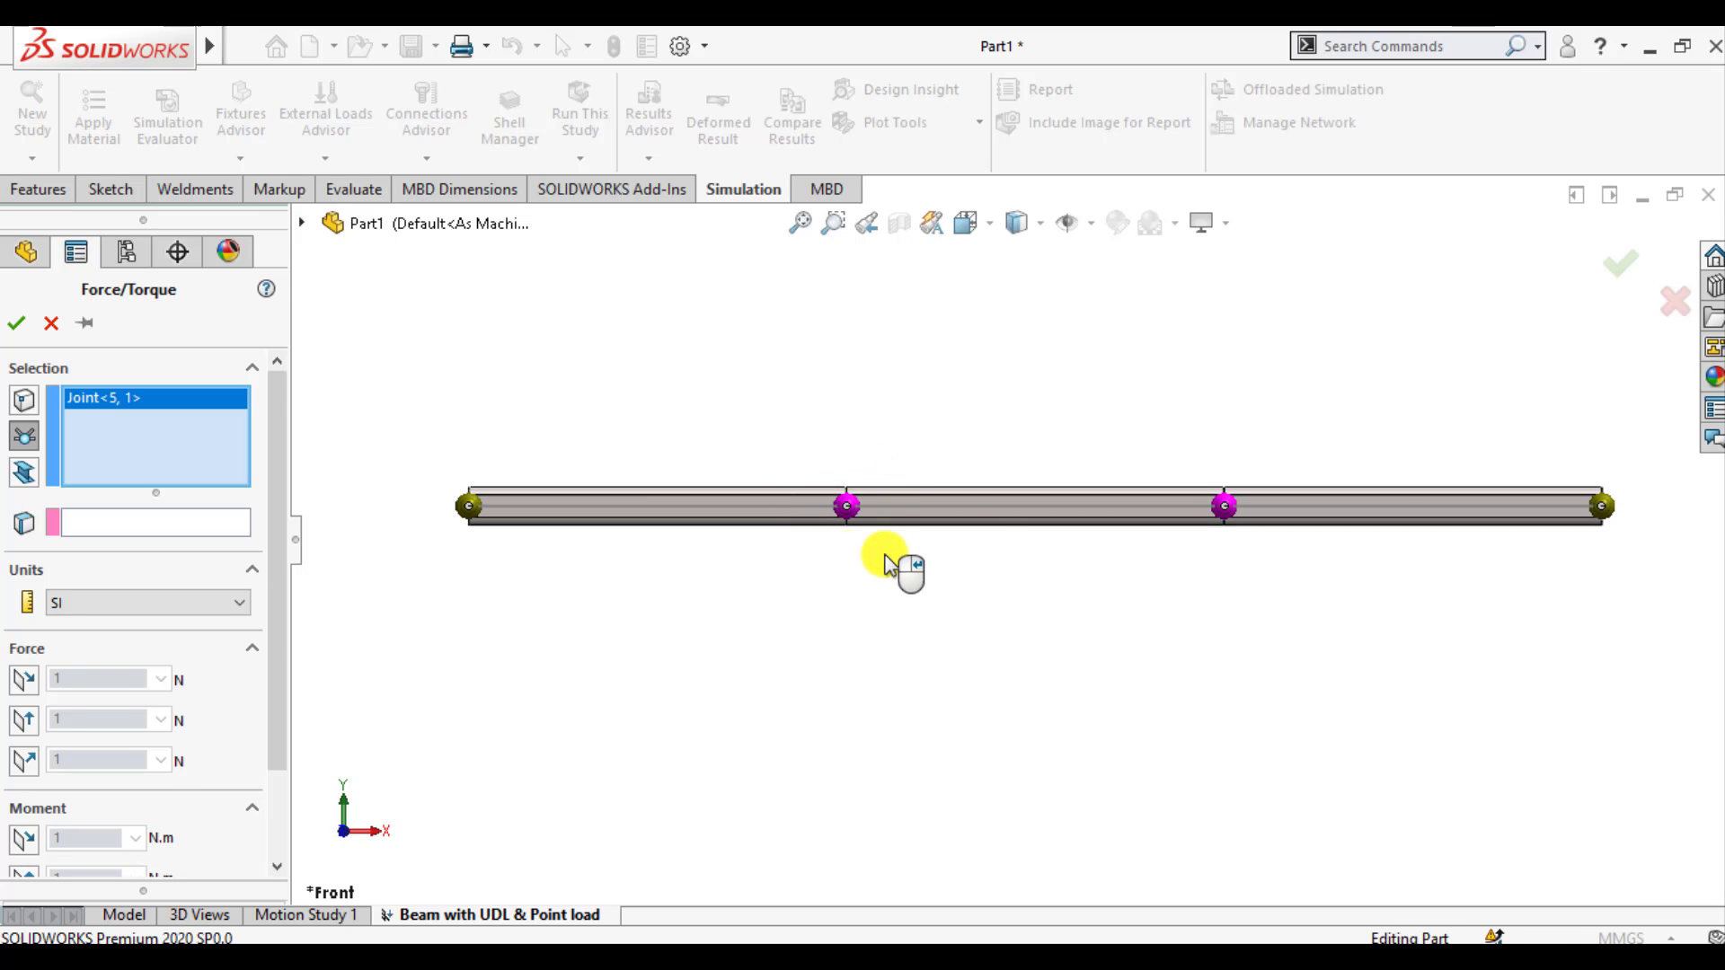
click(1223, 507)
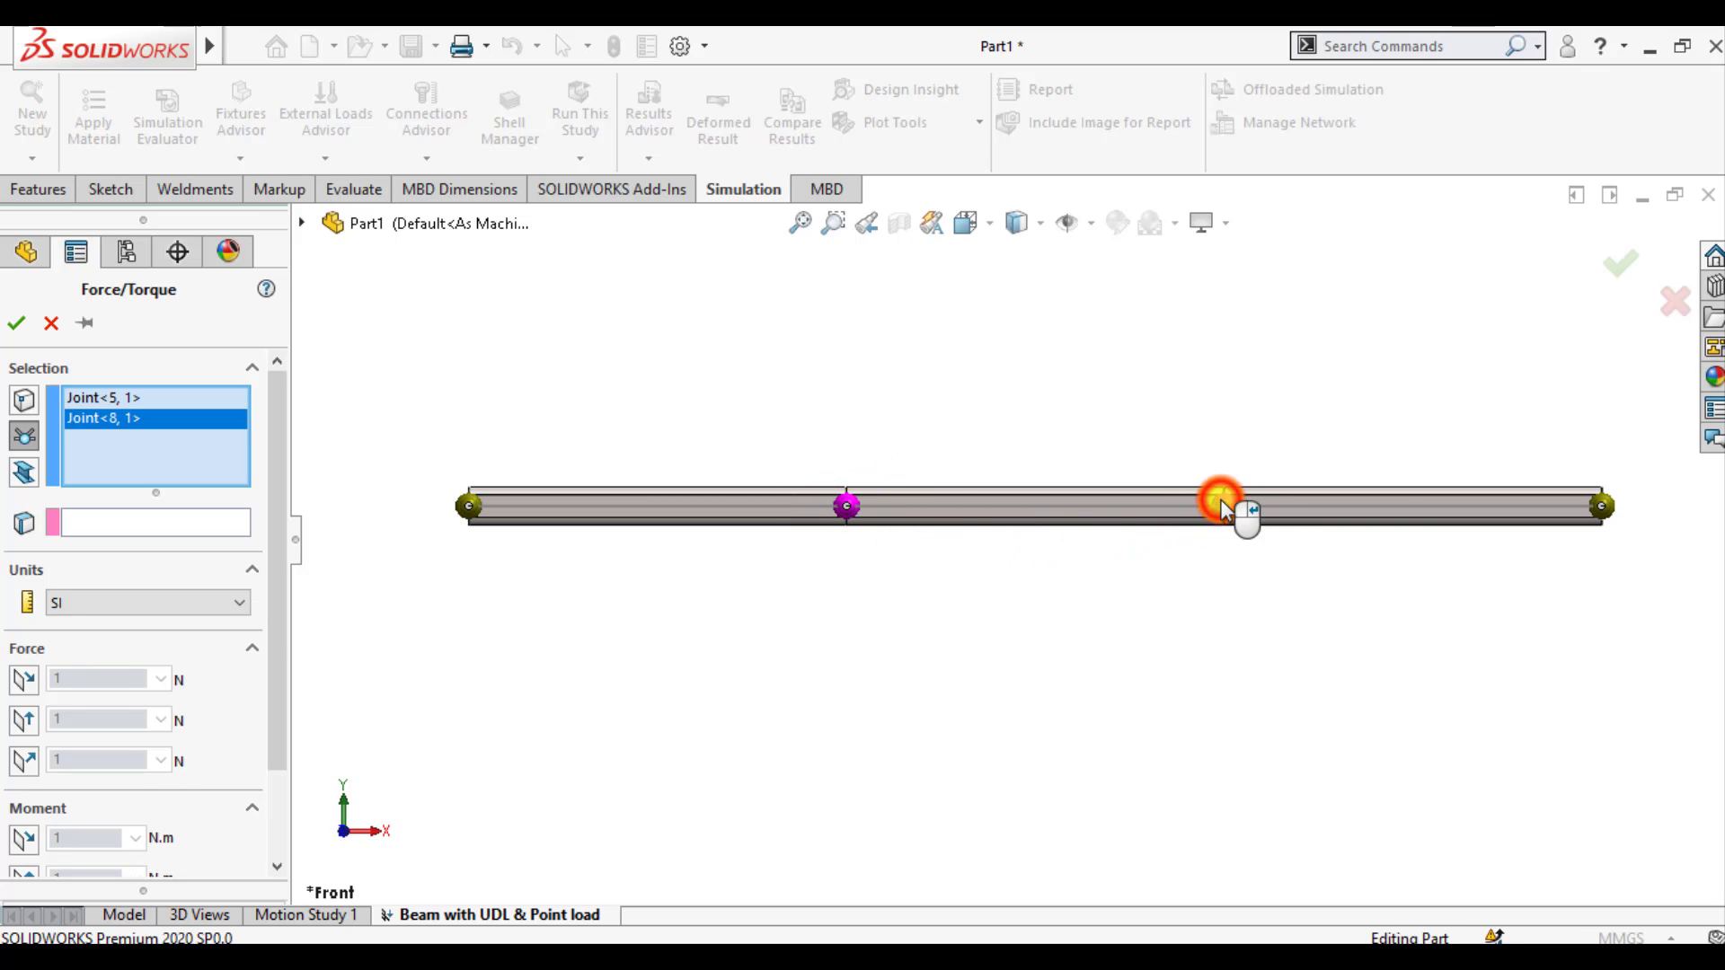
click(123, 525)
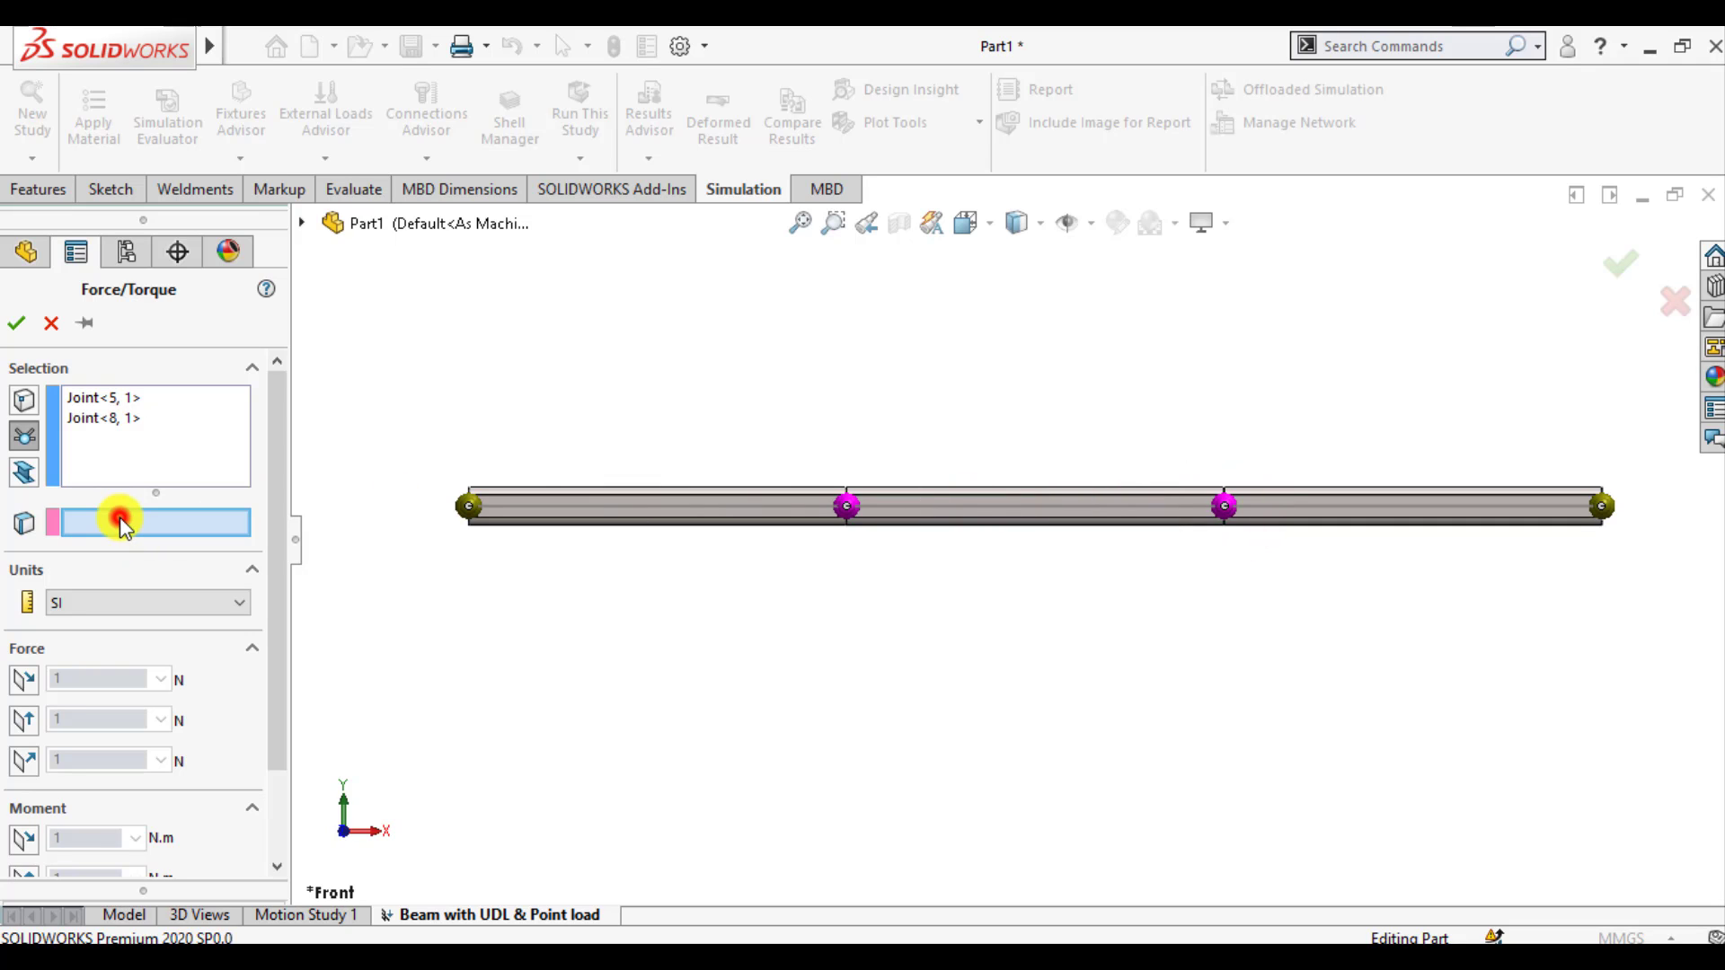
click(303, 225)
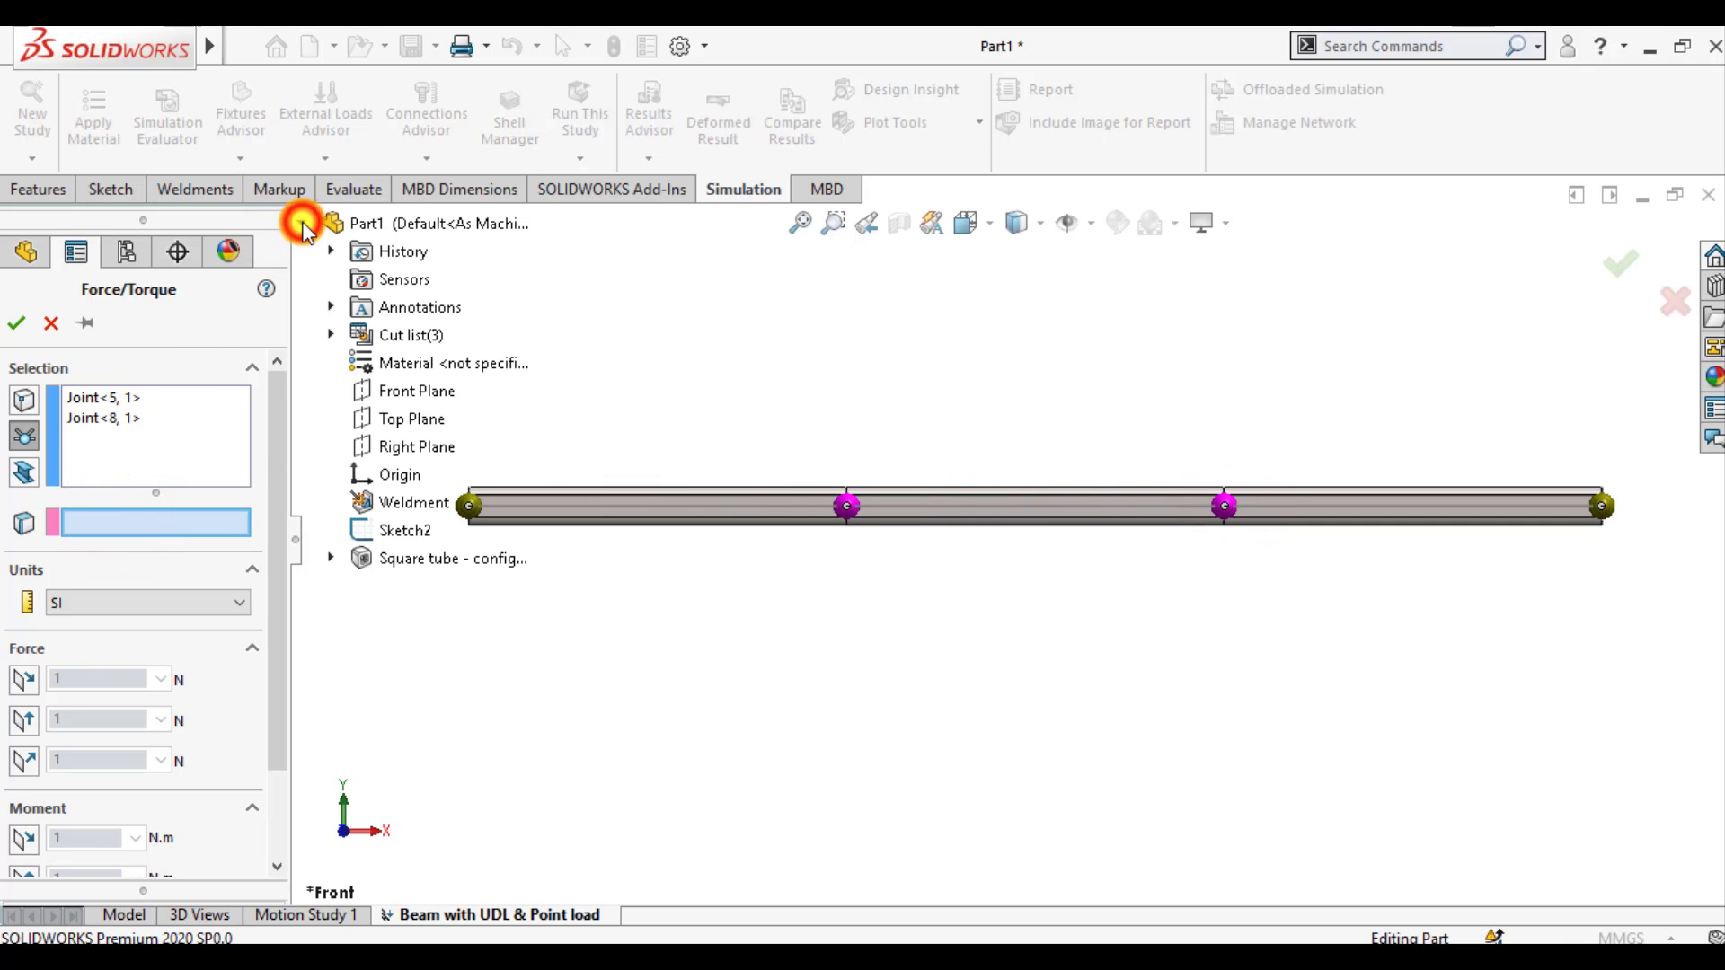
click(397, 392)
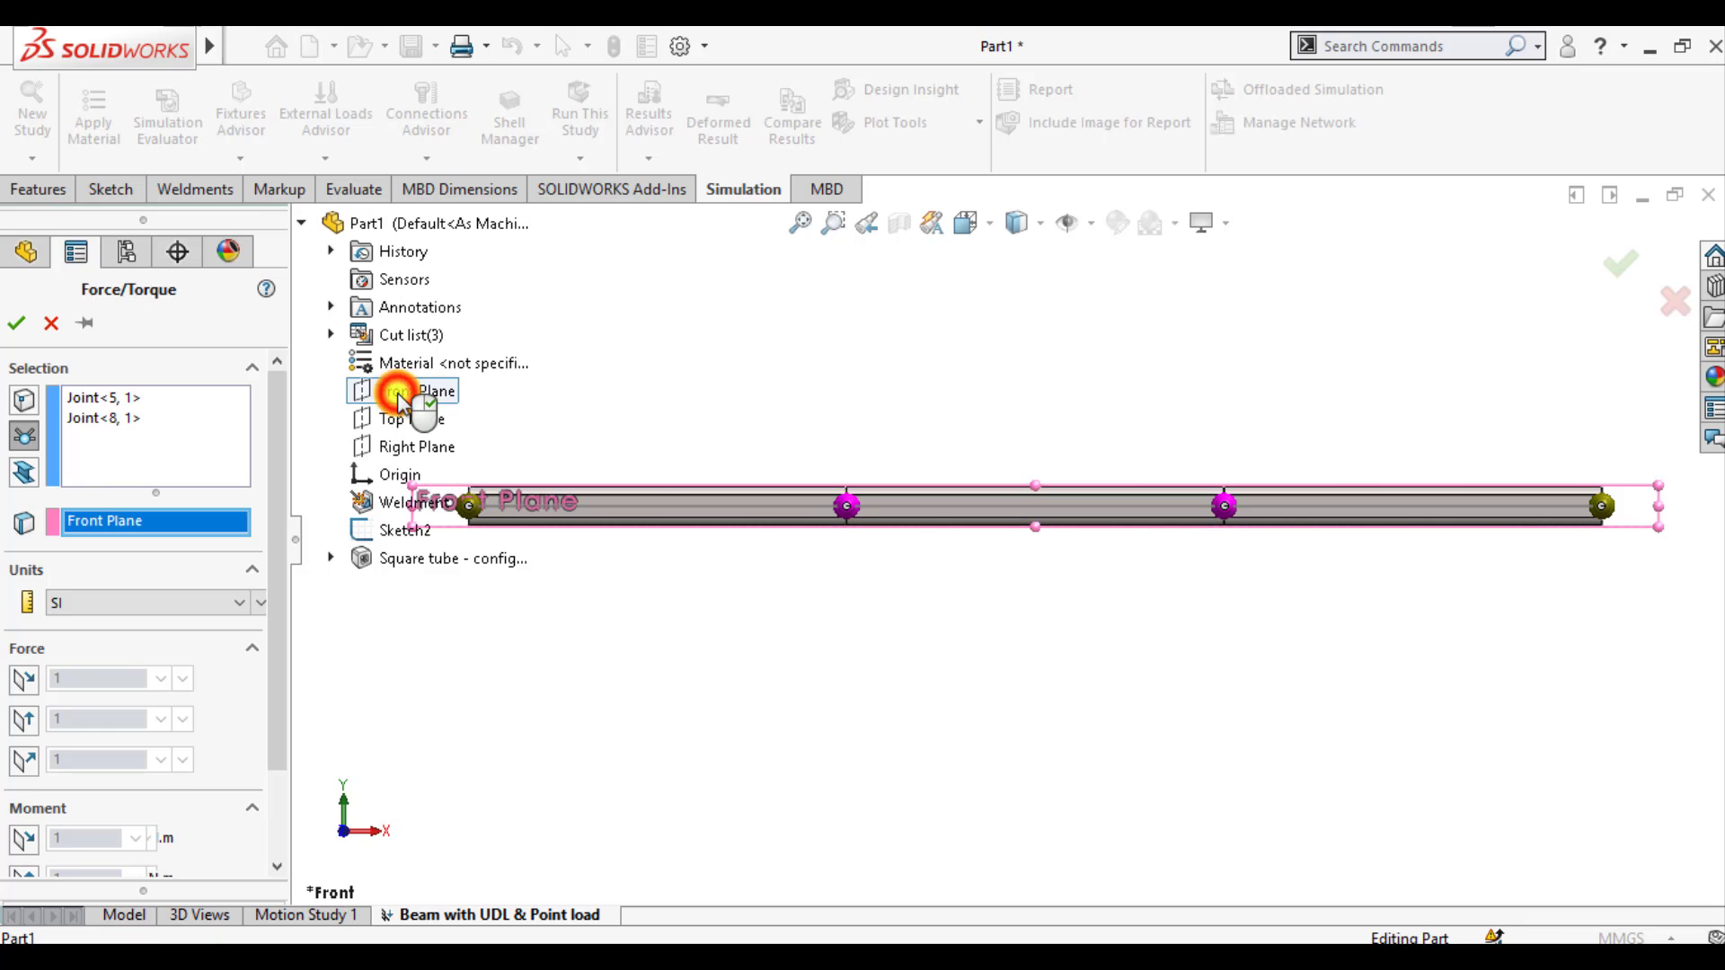
click(18, 686)
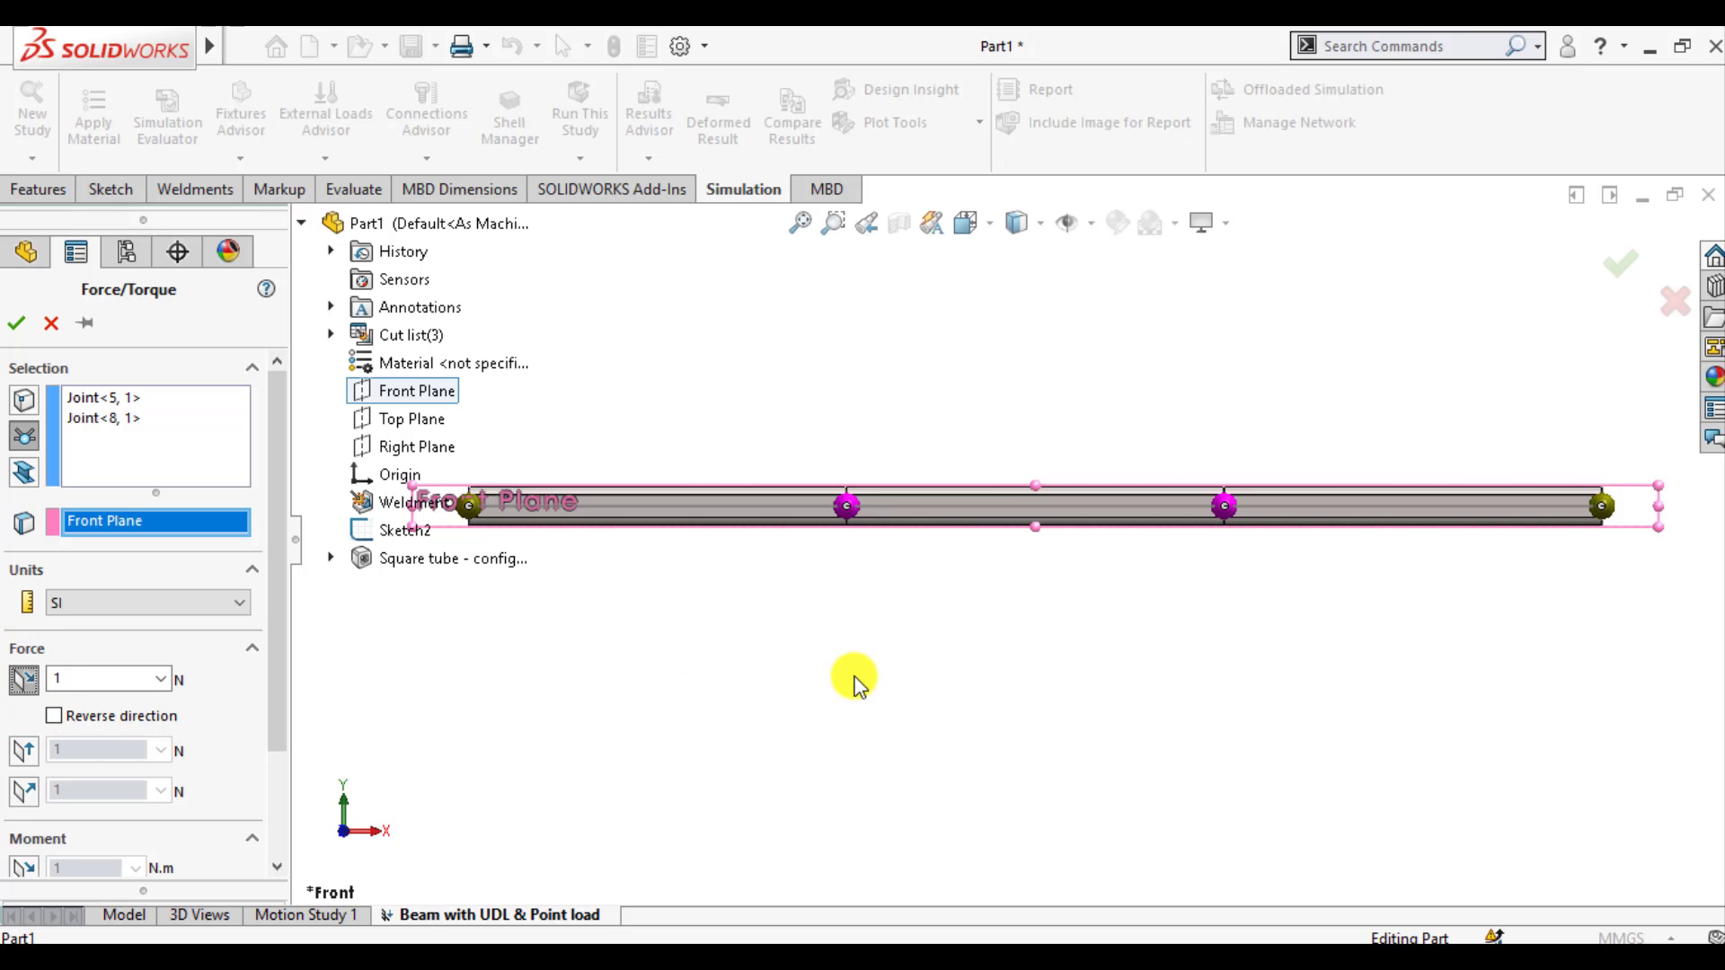
Enlarge the force symbol size to 200
middle_drag(868, 640, 855, 764)
scroll(947, 511, down, 1)
drag(278, 683, 251, 854)
click(61, 854)
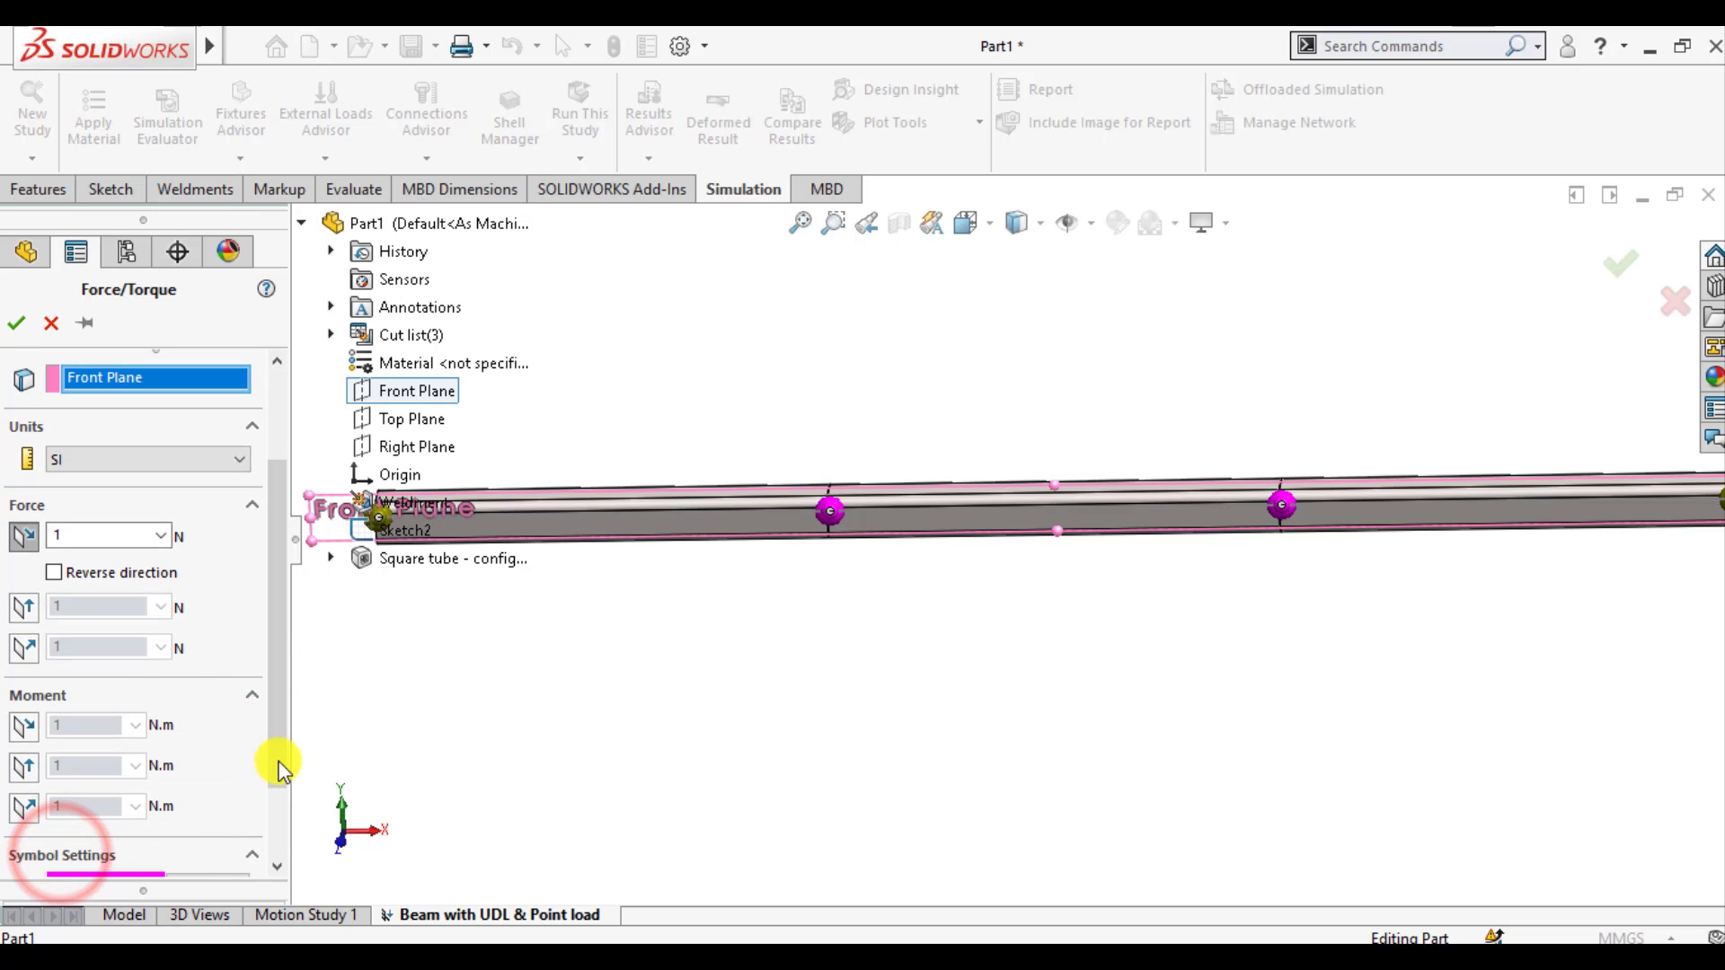
drag(280, 759, 279, 853)
double_click(117, 816)
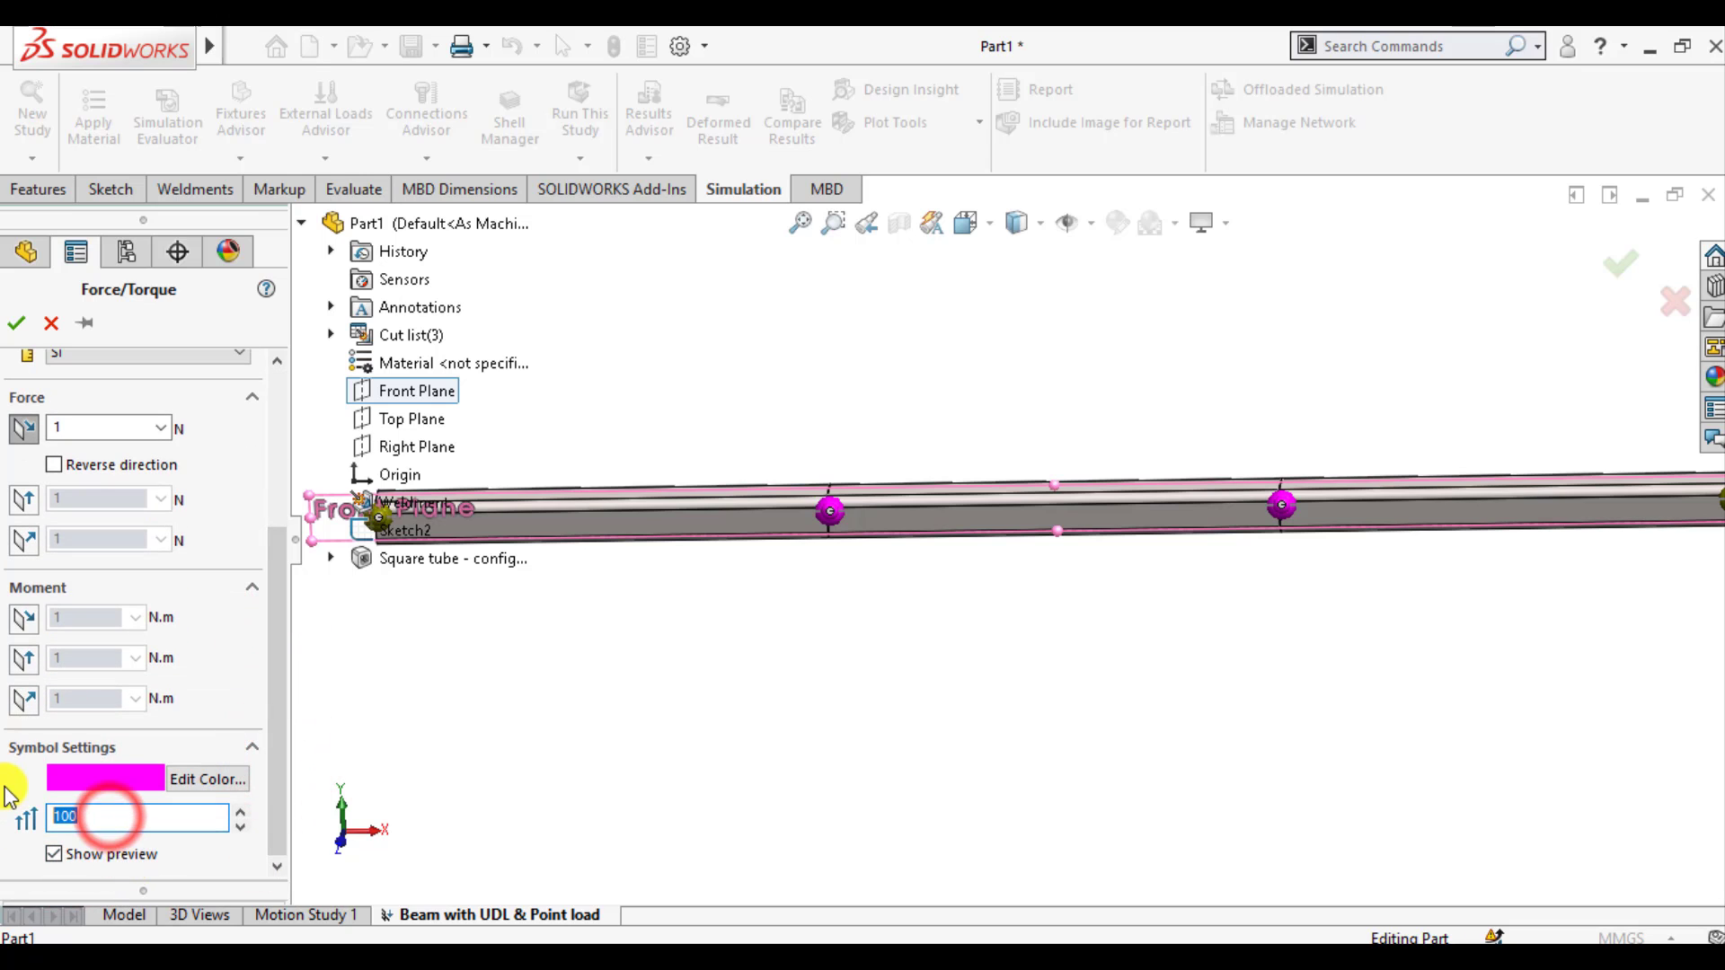
text(20)
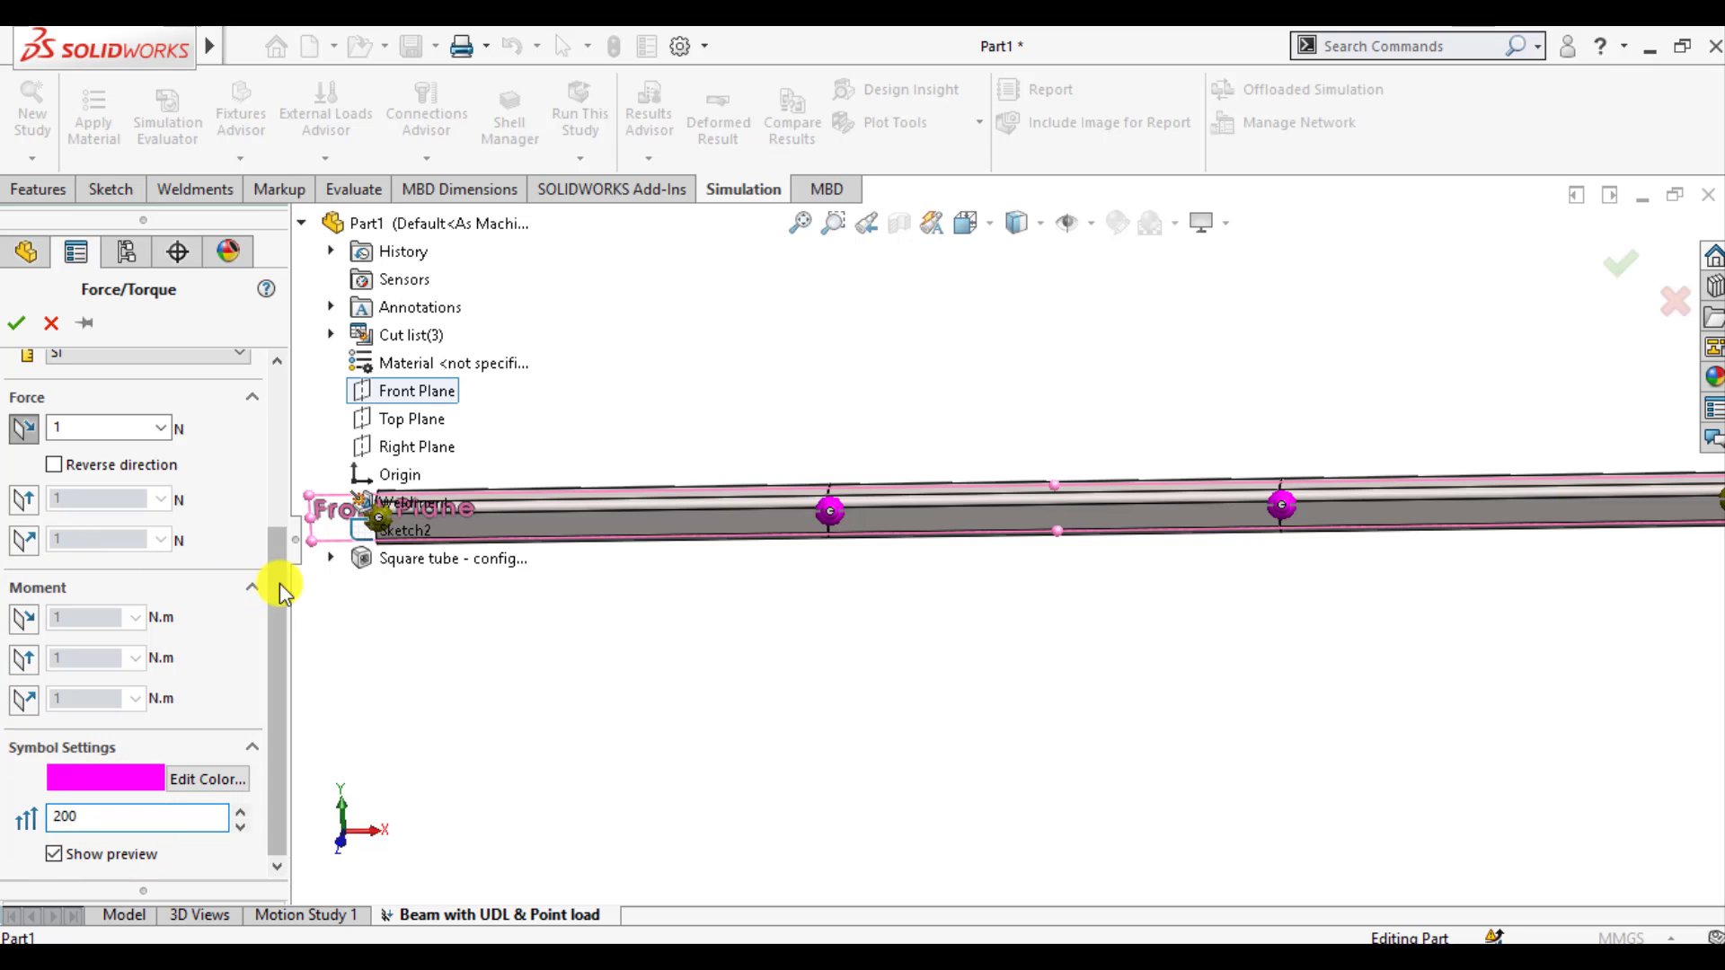
Apply 1 N along plane direction 2, reversed to point down, and confirm Force-1
click(24, 428)
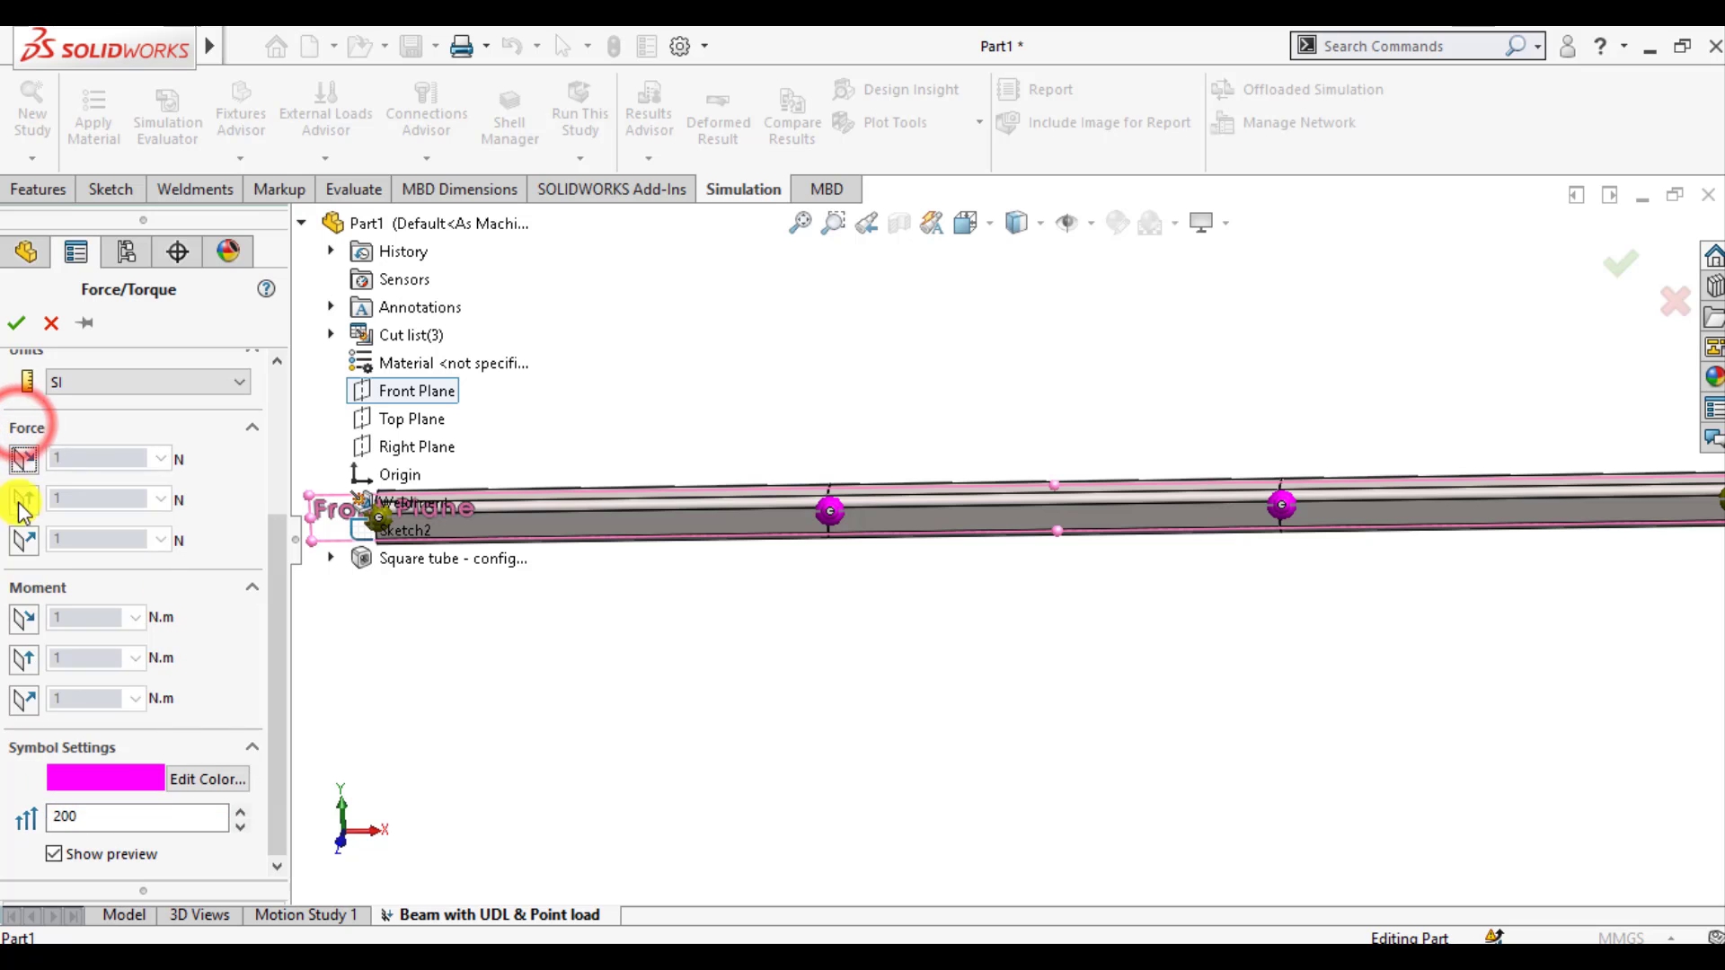
click(24, 500)
key(f)
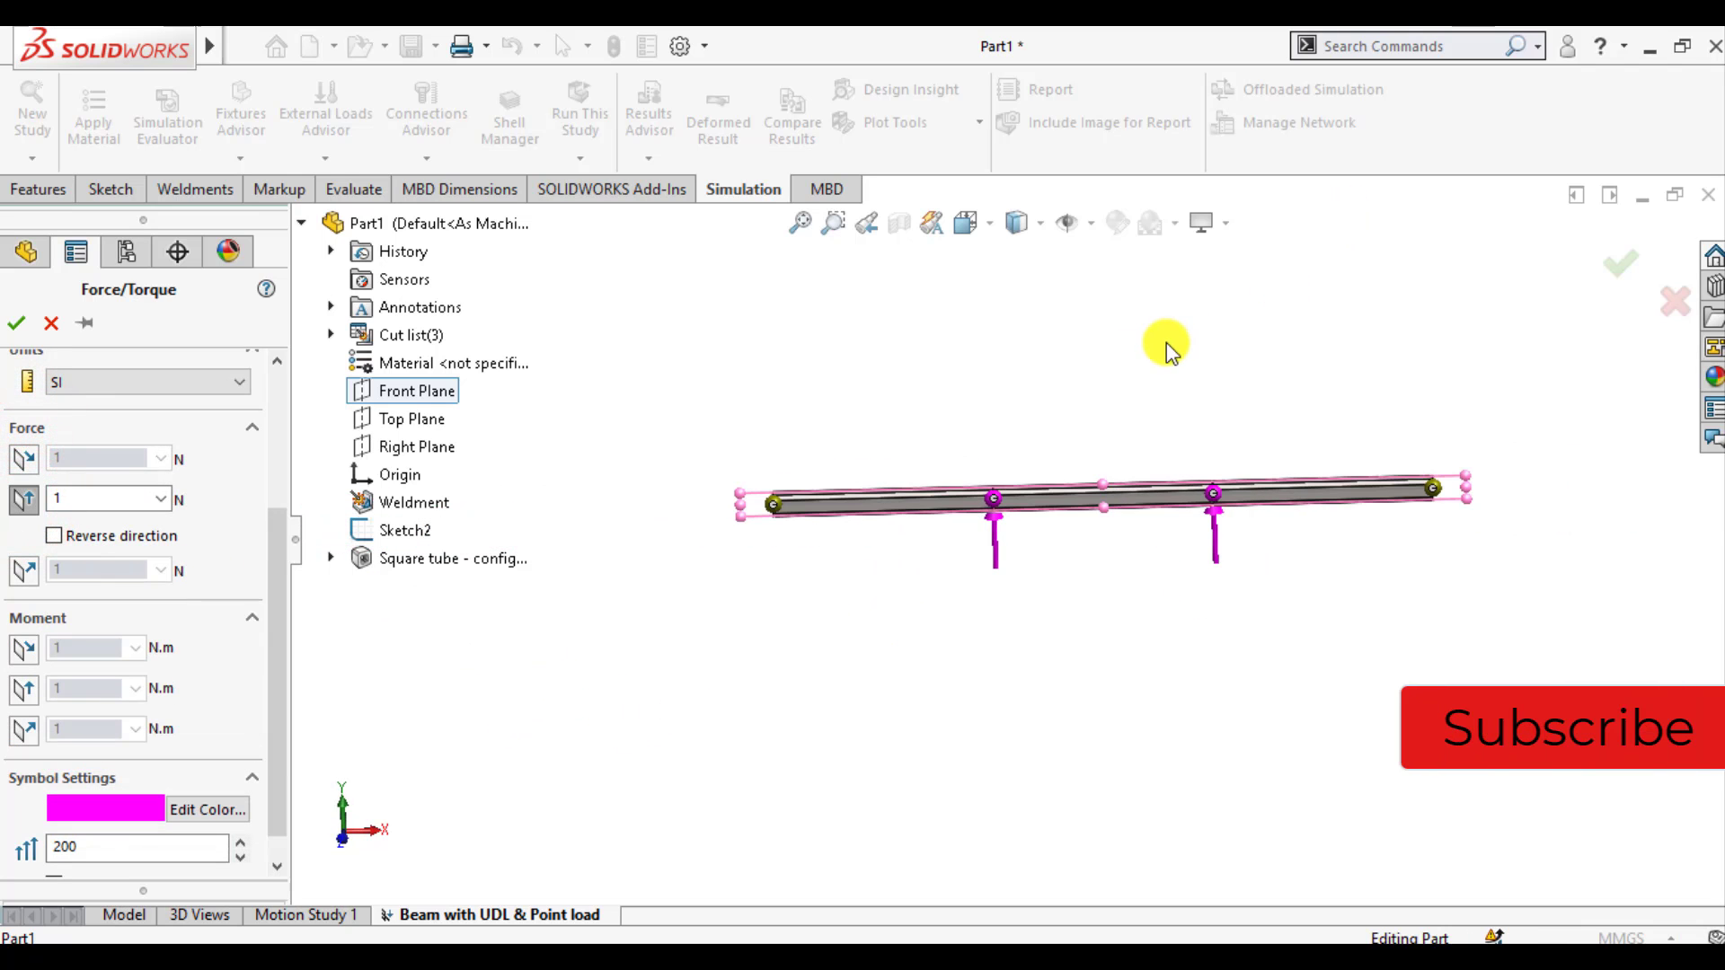
mouse_move(692, 697)
middle_down()
mouse_move(661, 706)
mouse_move(674, 713)
middle_up()
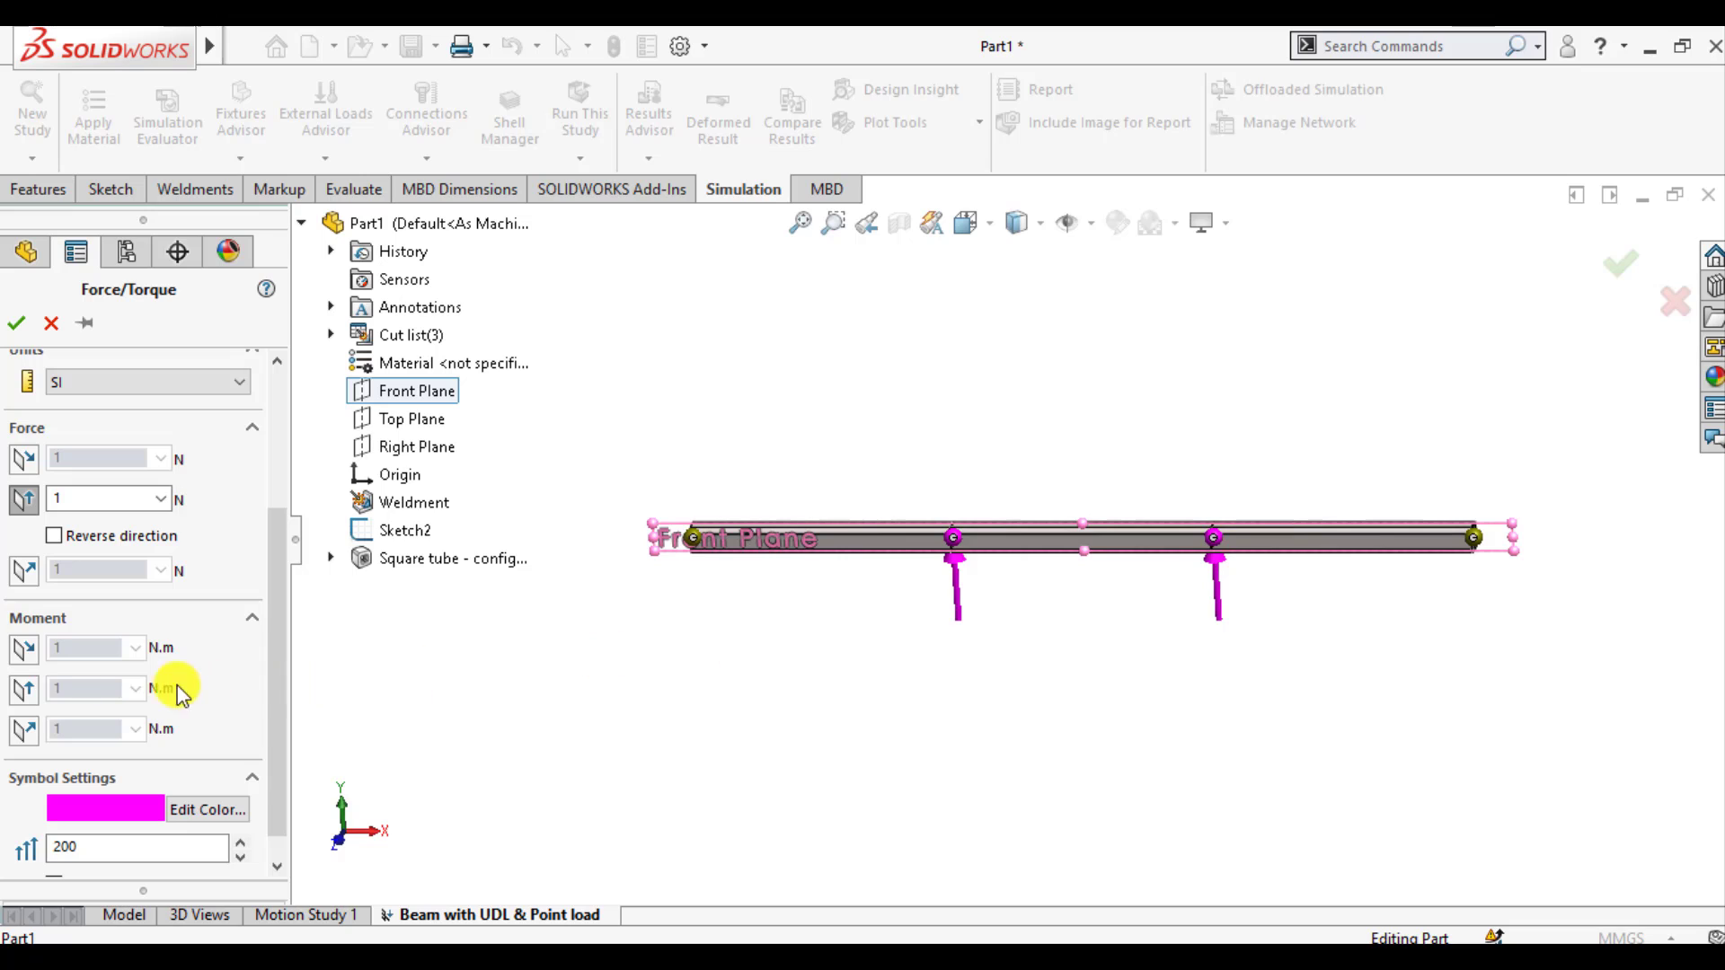
click(54, 535)
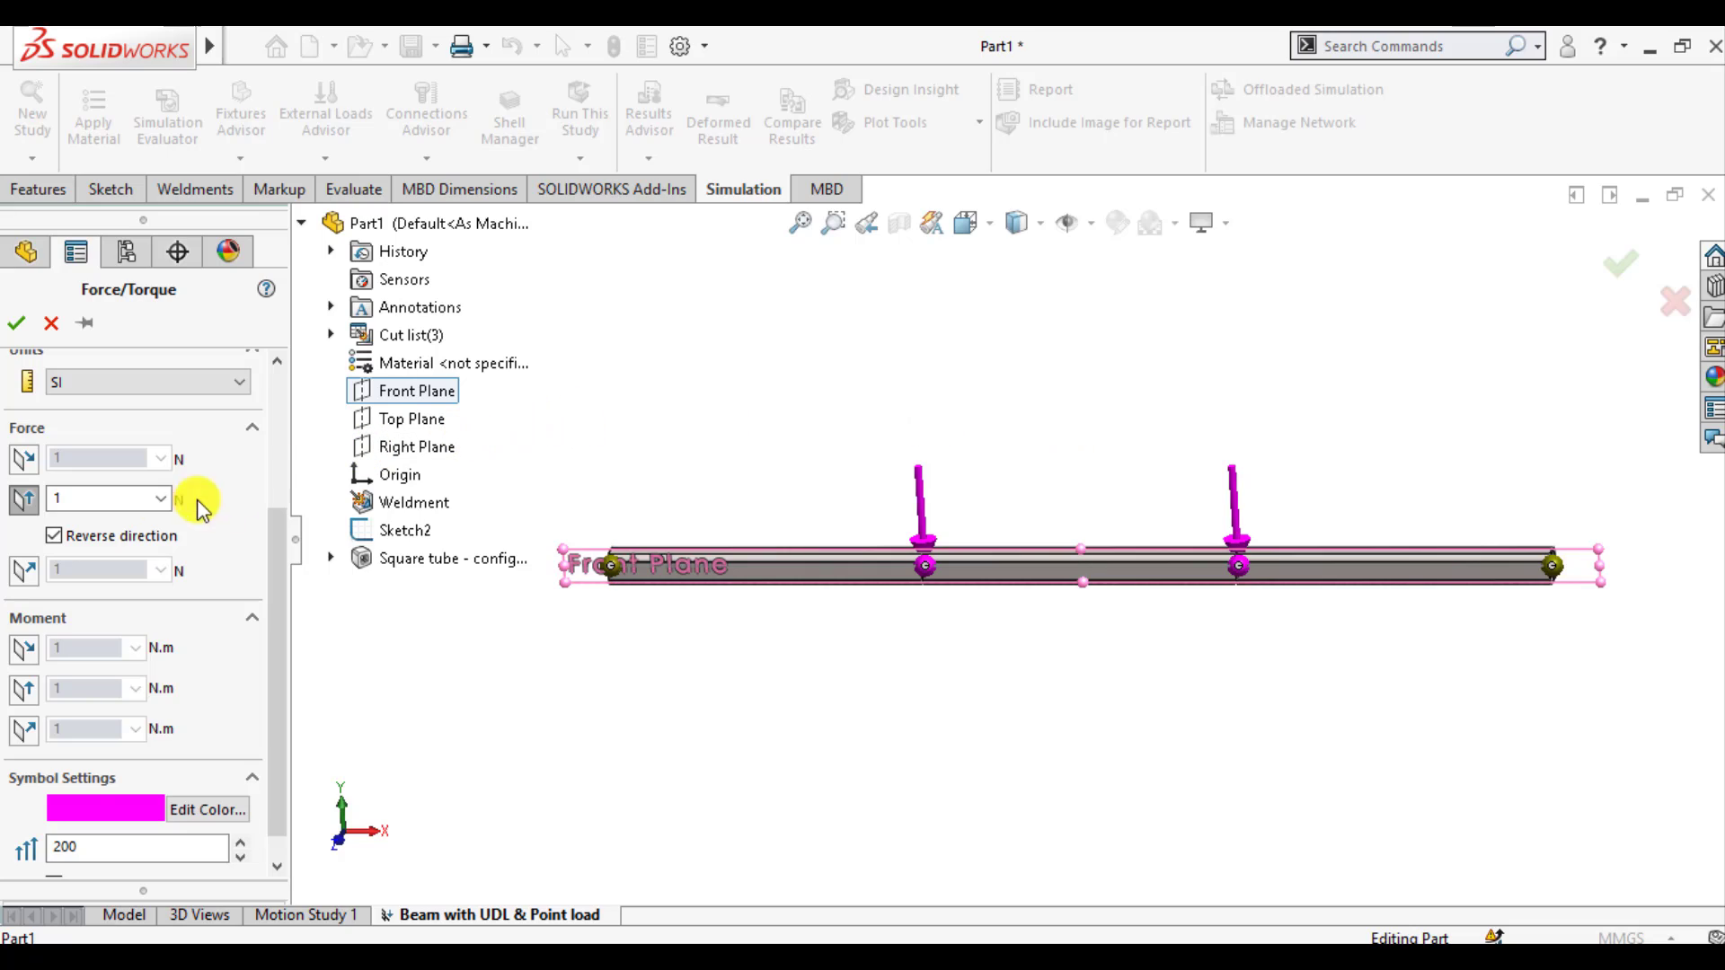
click(988, 222)
click(1006, 328)
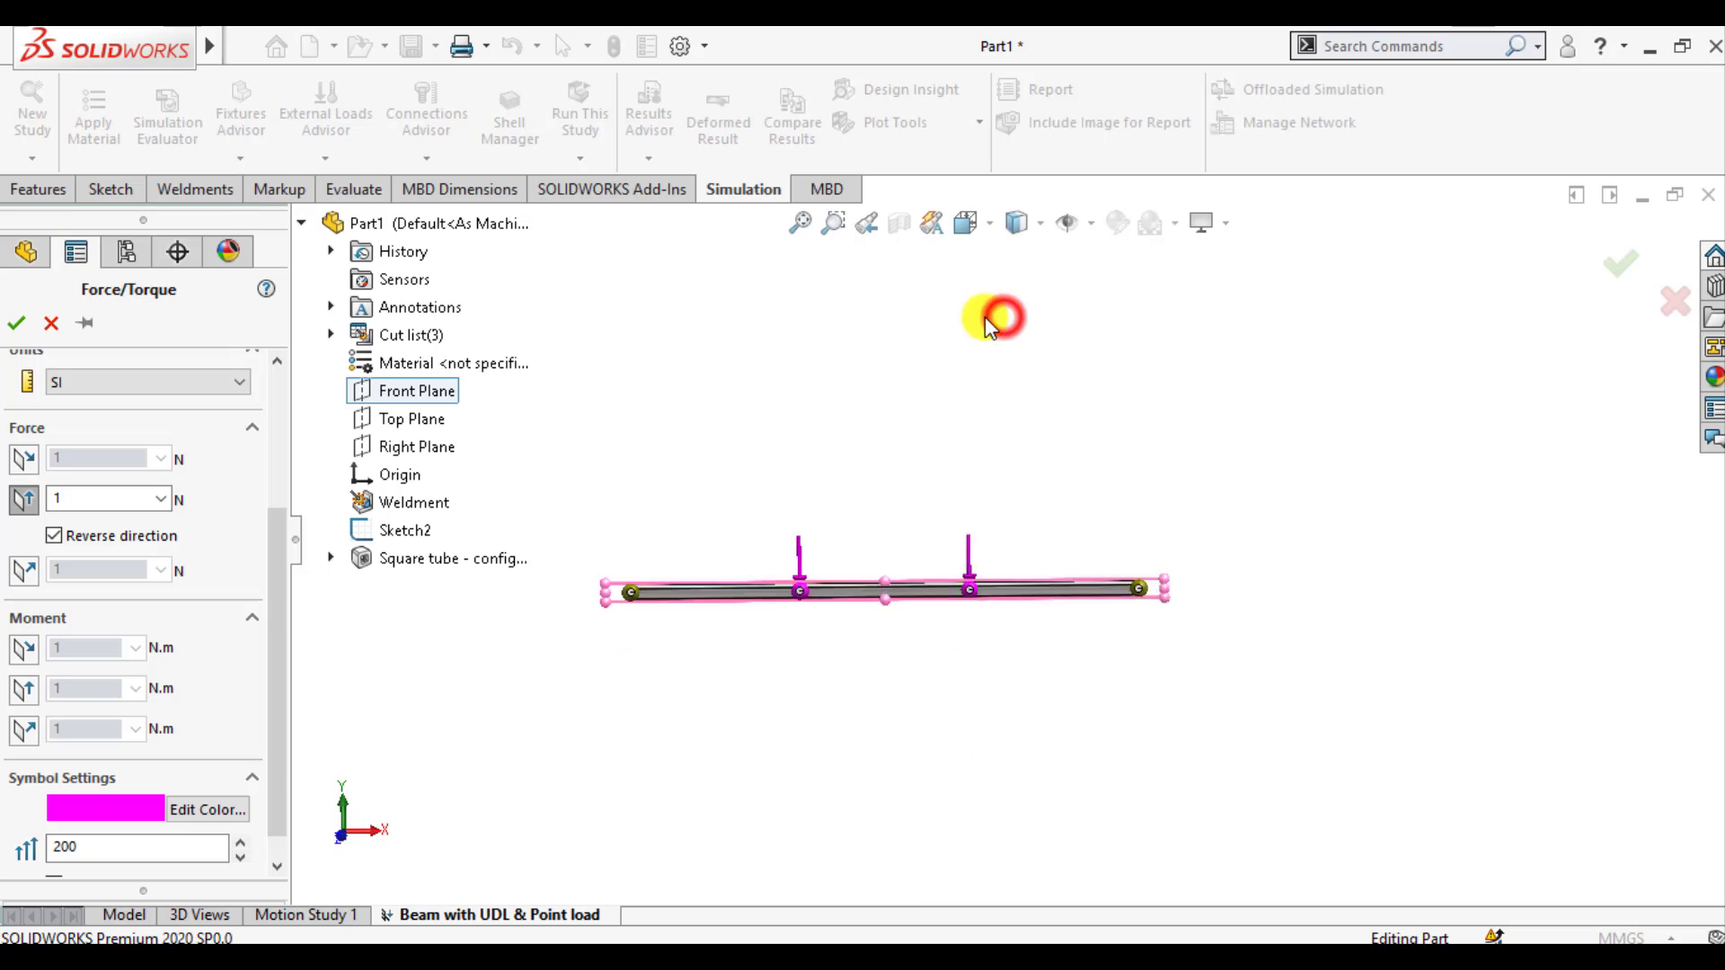
click(732, 354)
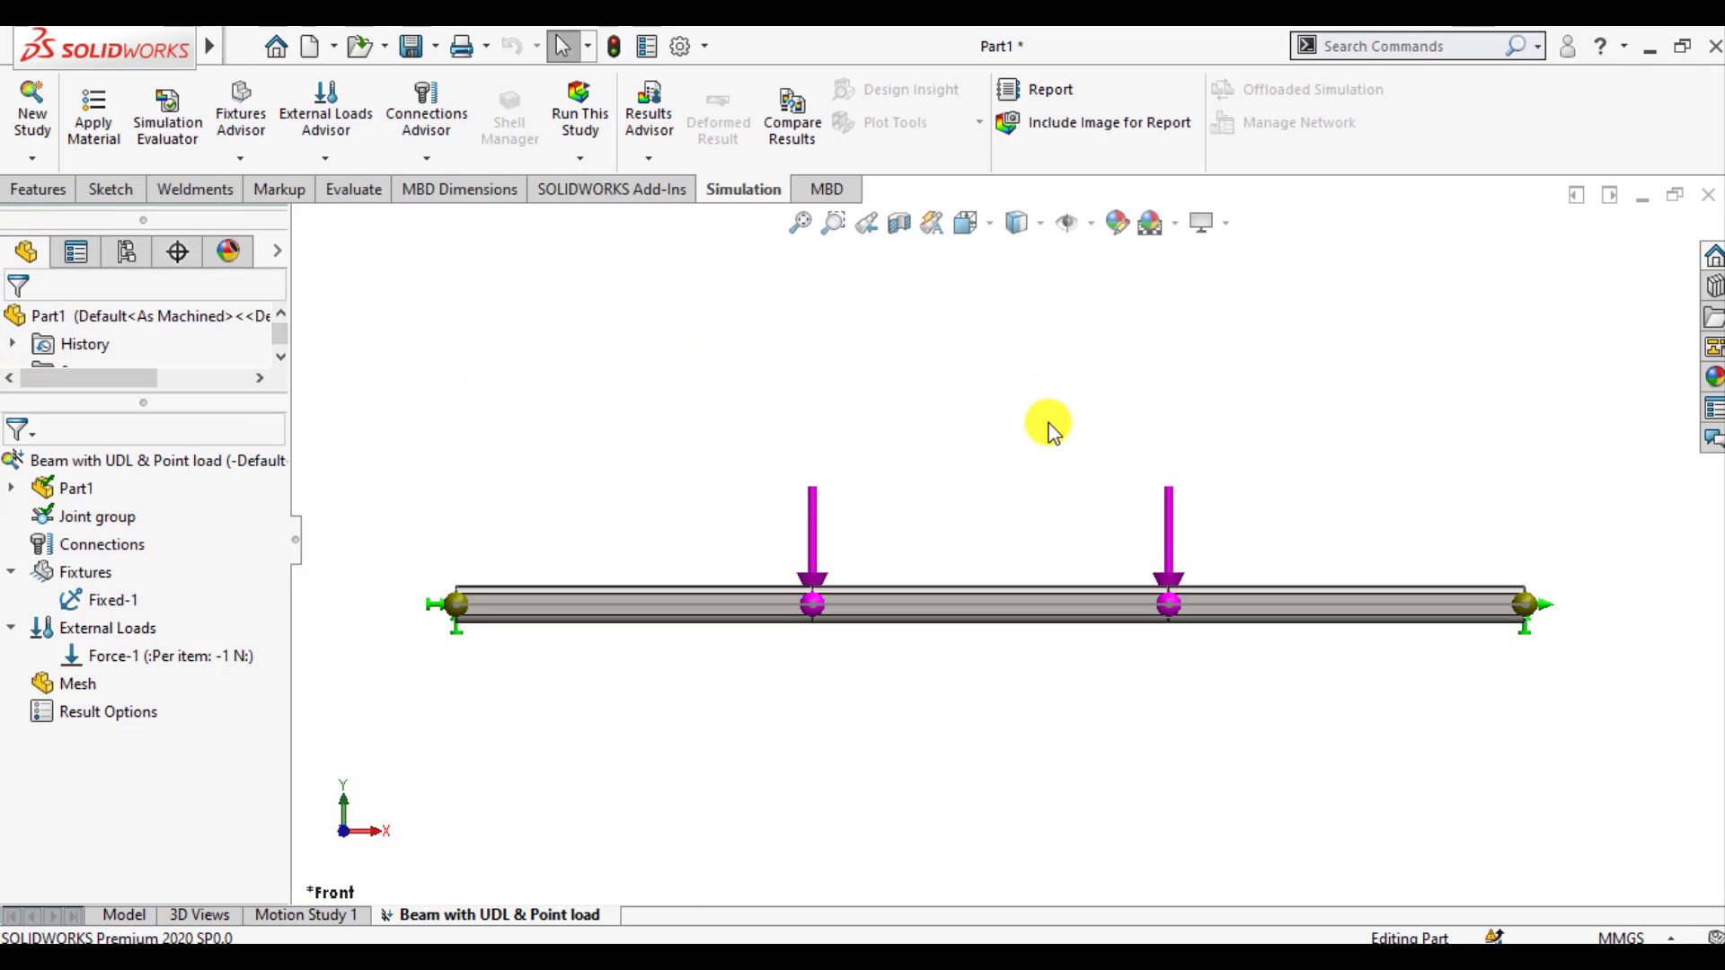
Raise Force-1 from 1 N to 1000 N along plane direction 2 on the inner joints
right_click(104, 655)
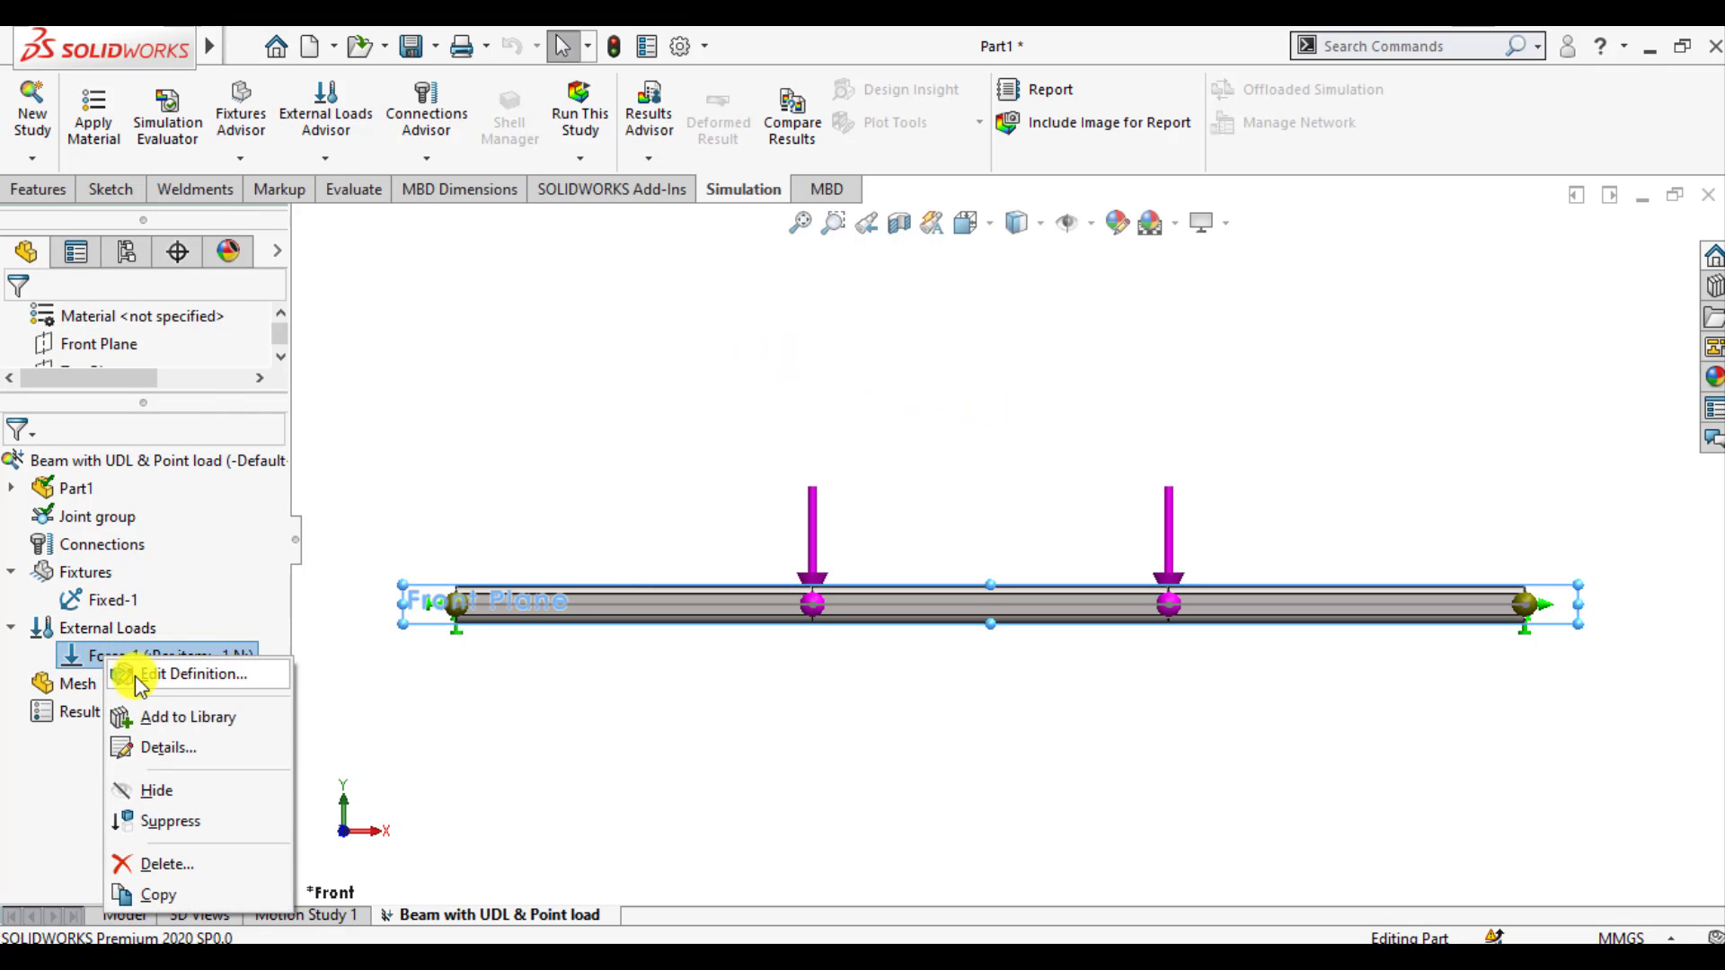
click(141, 676)
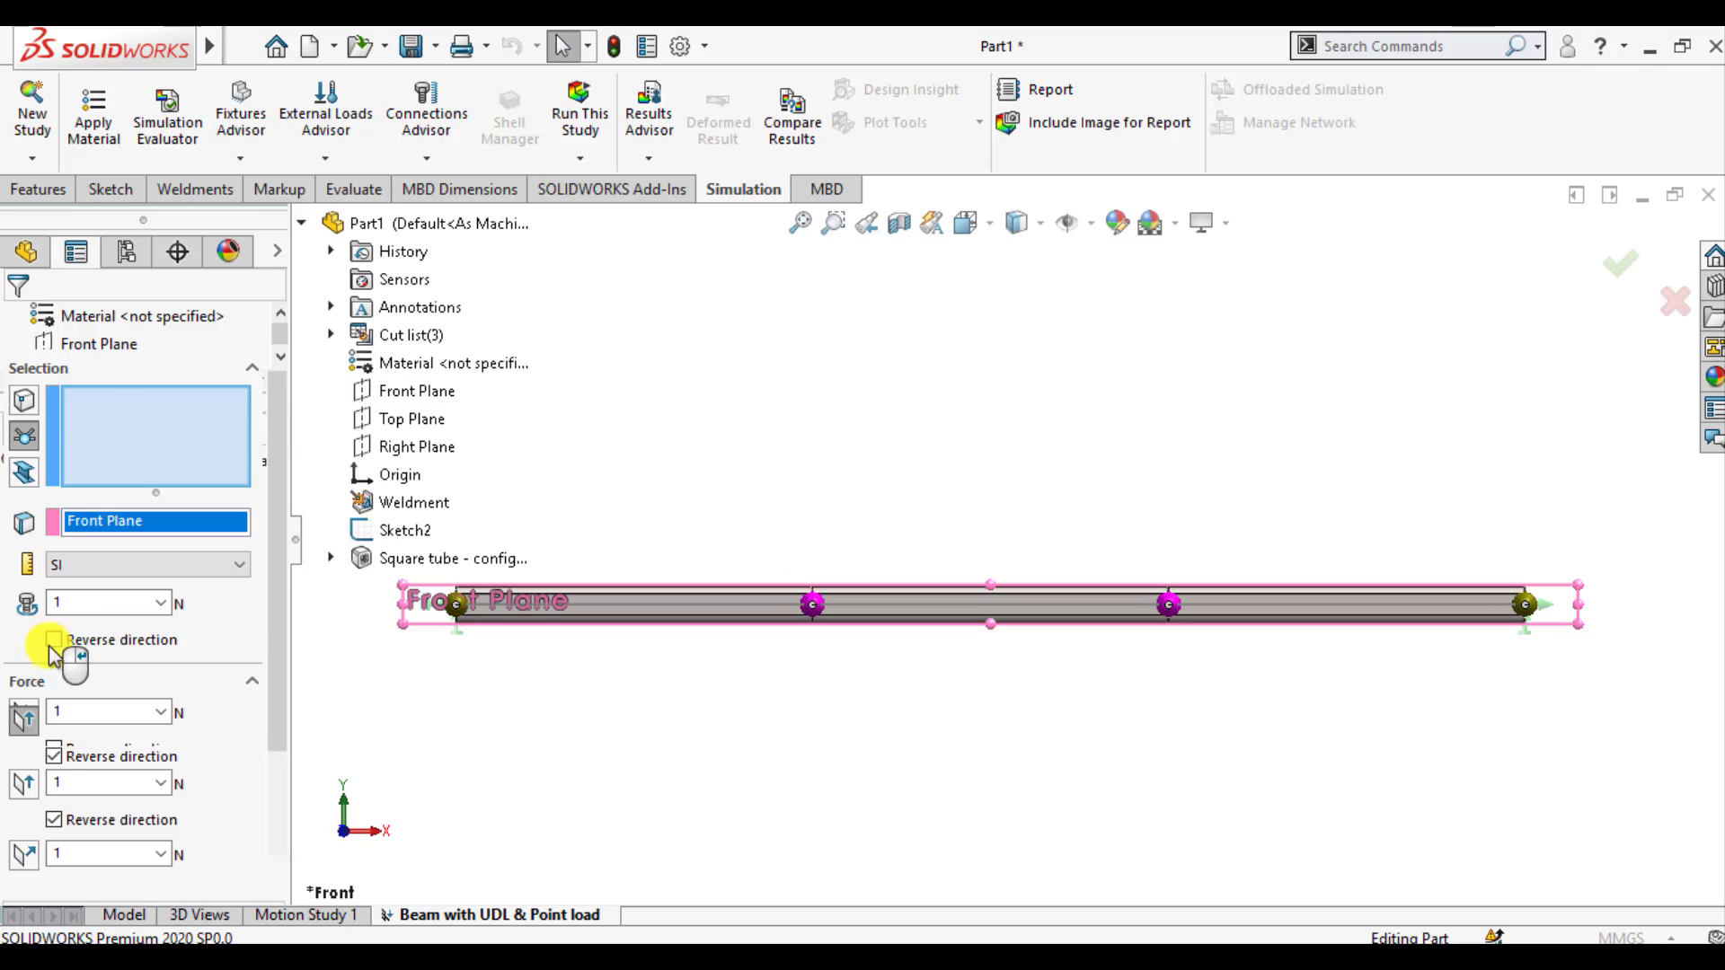
click(78, 719)
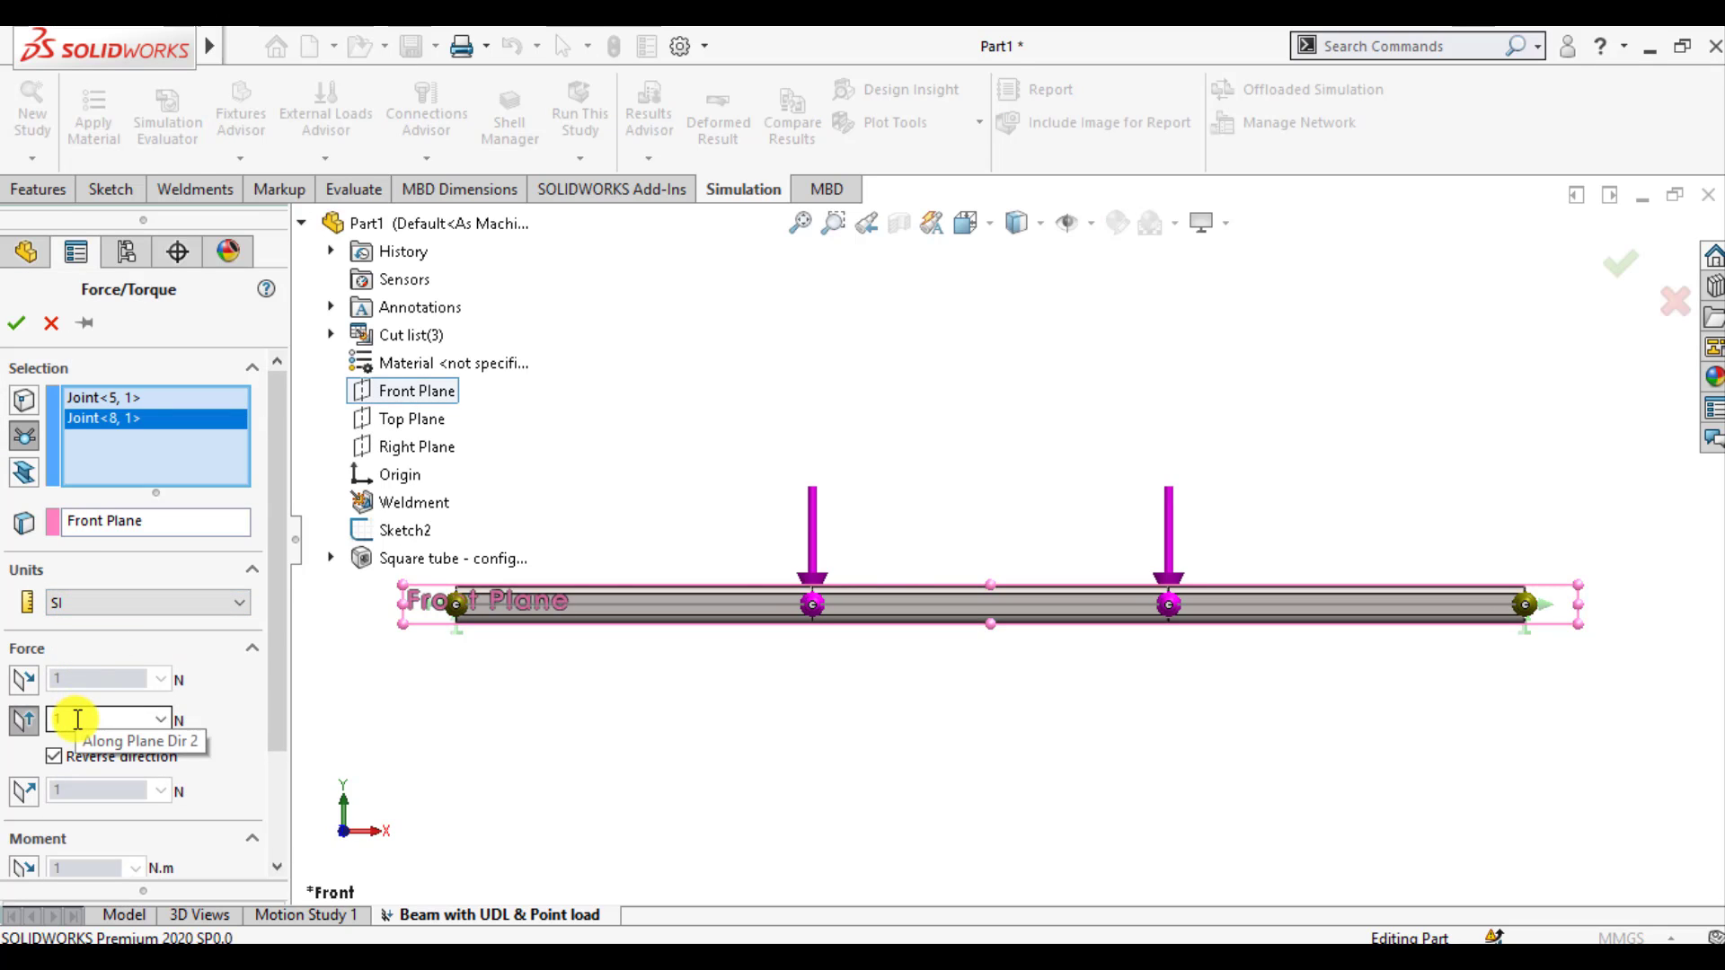
double_click(78, 719)
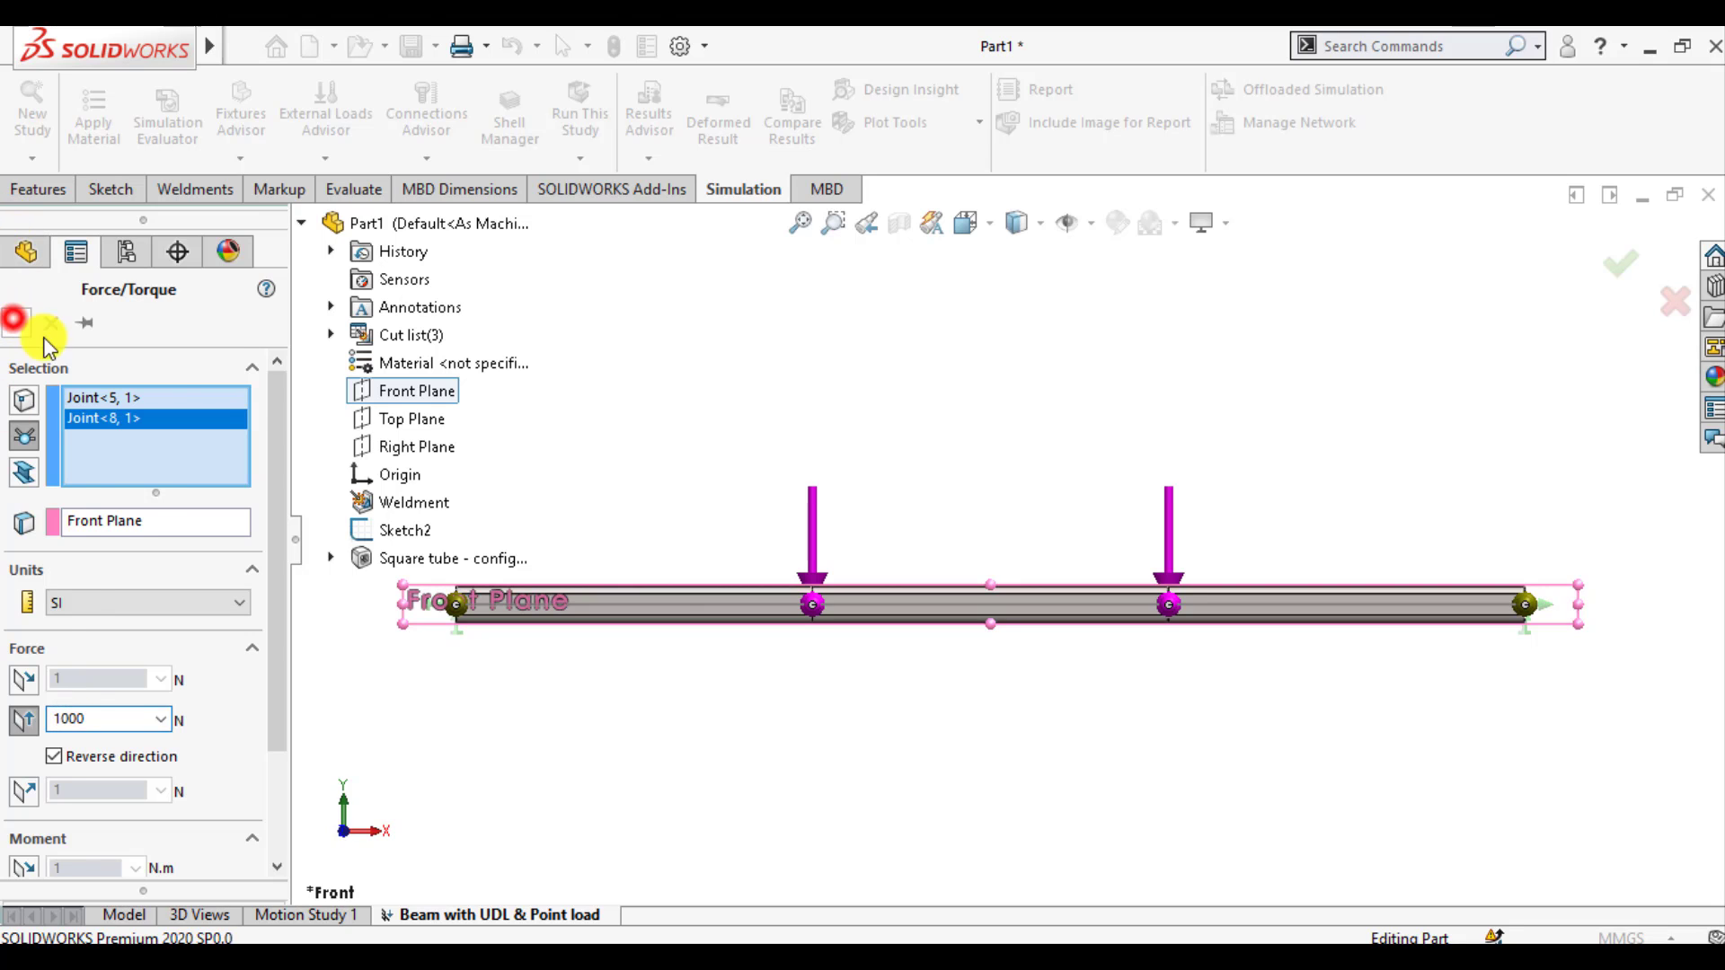
click(609, 421)
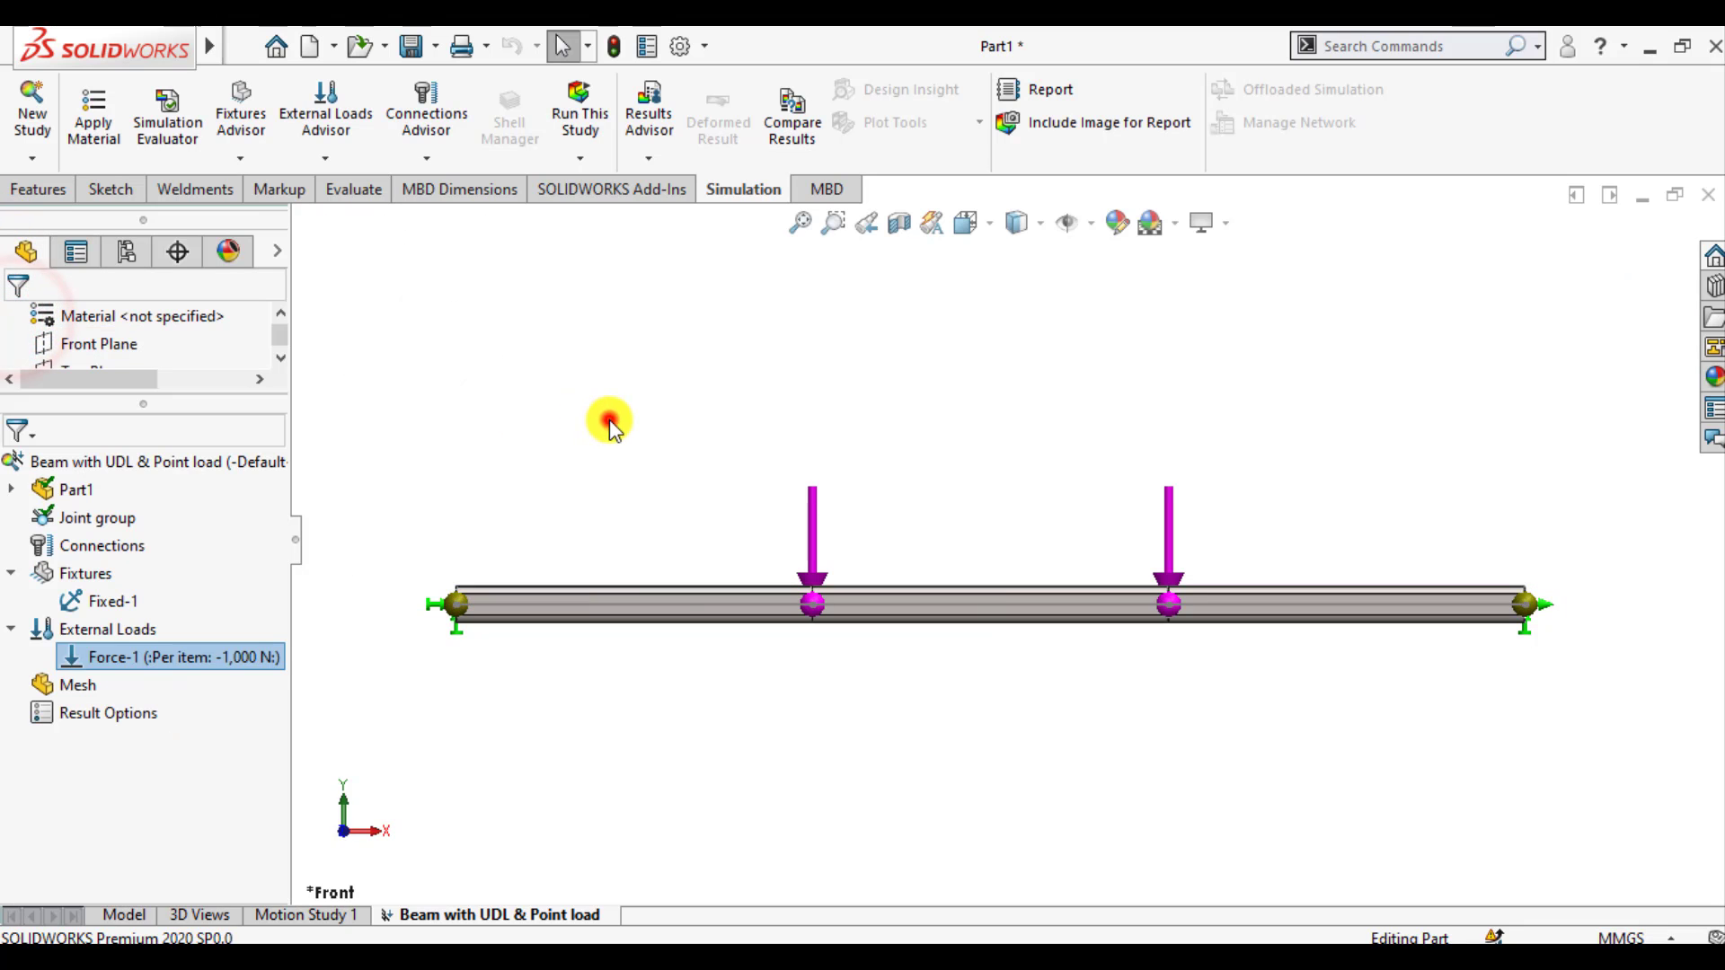
Start a new force load on the middle beam segment between the two point loads
right_click(106, 631)
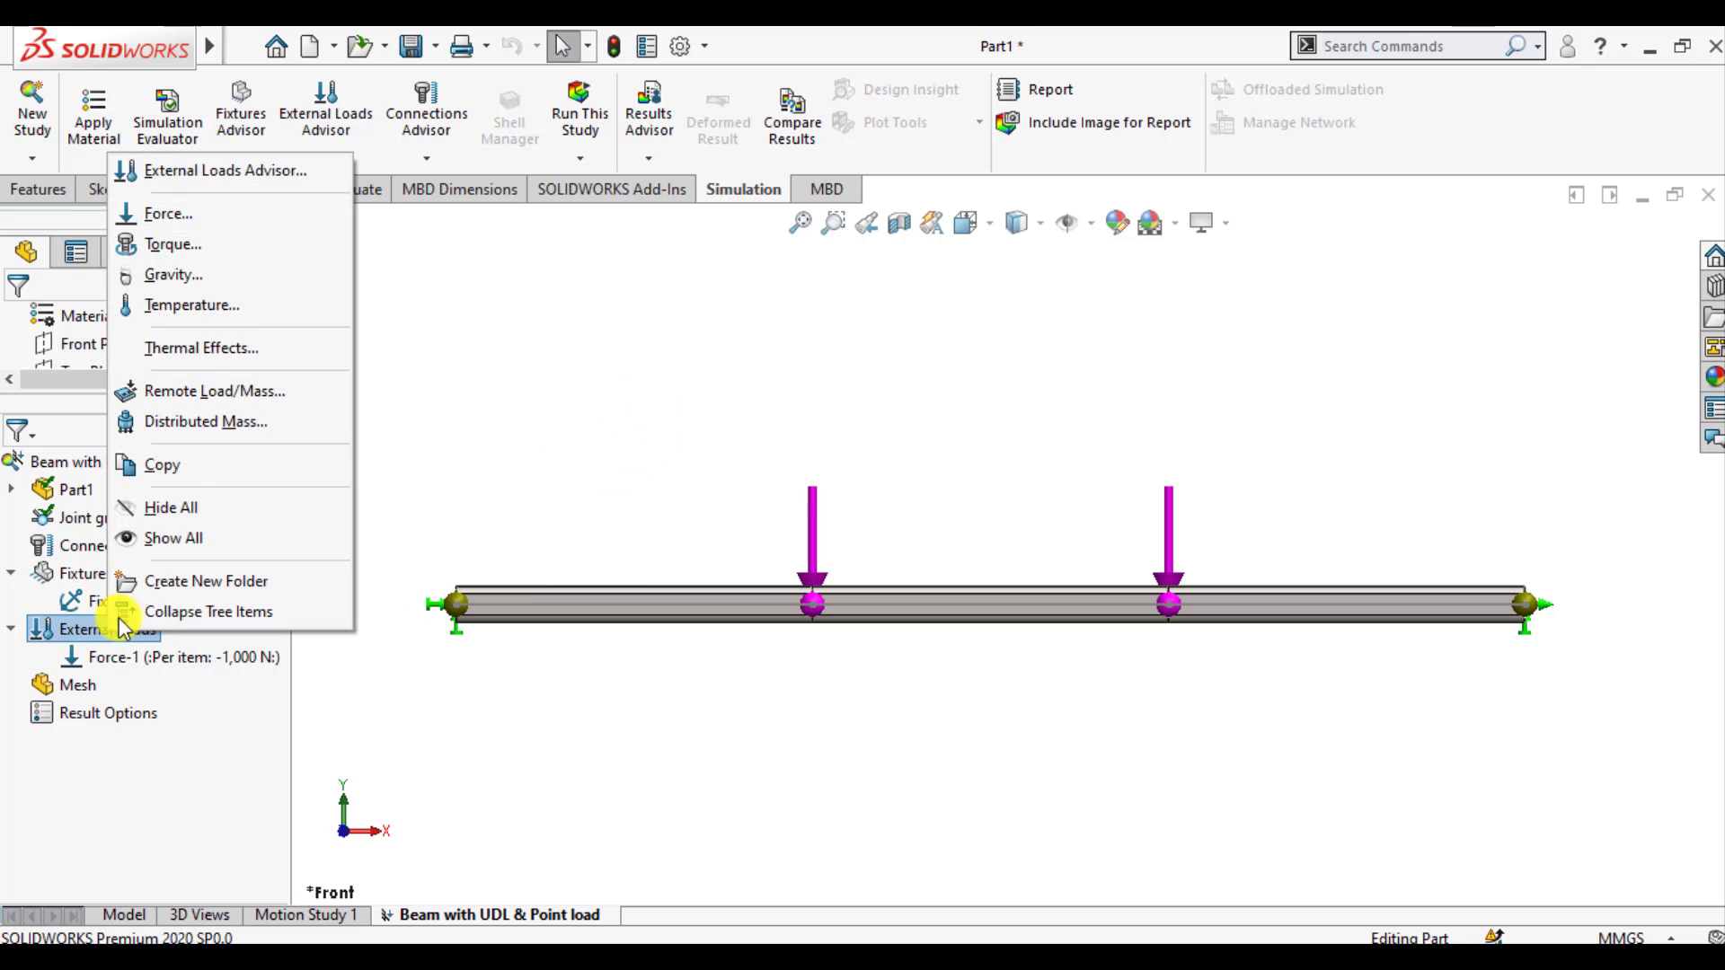
click(176, 223)
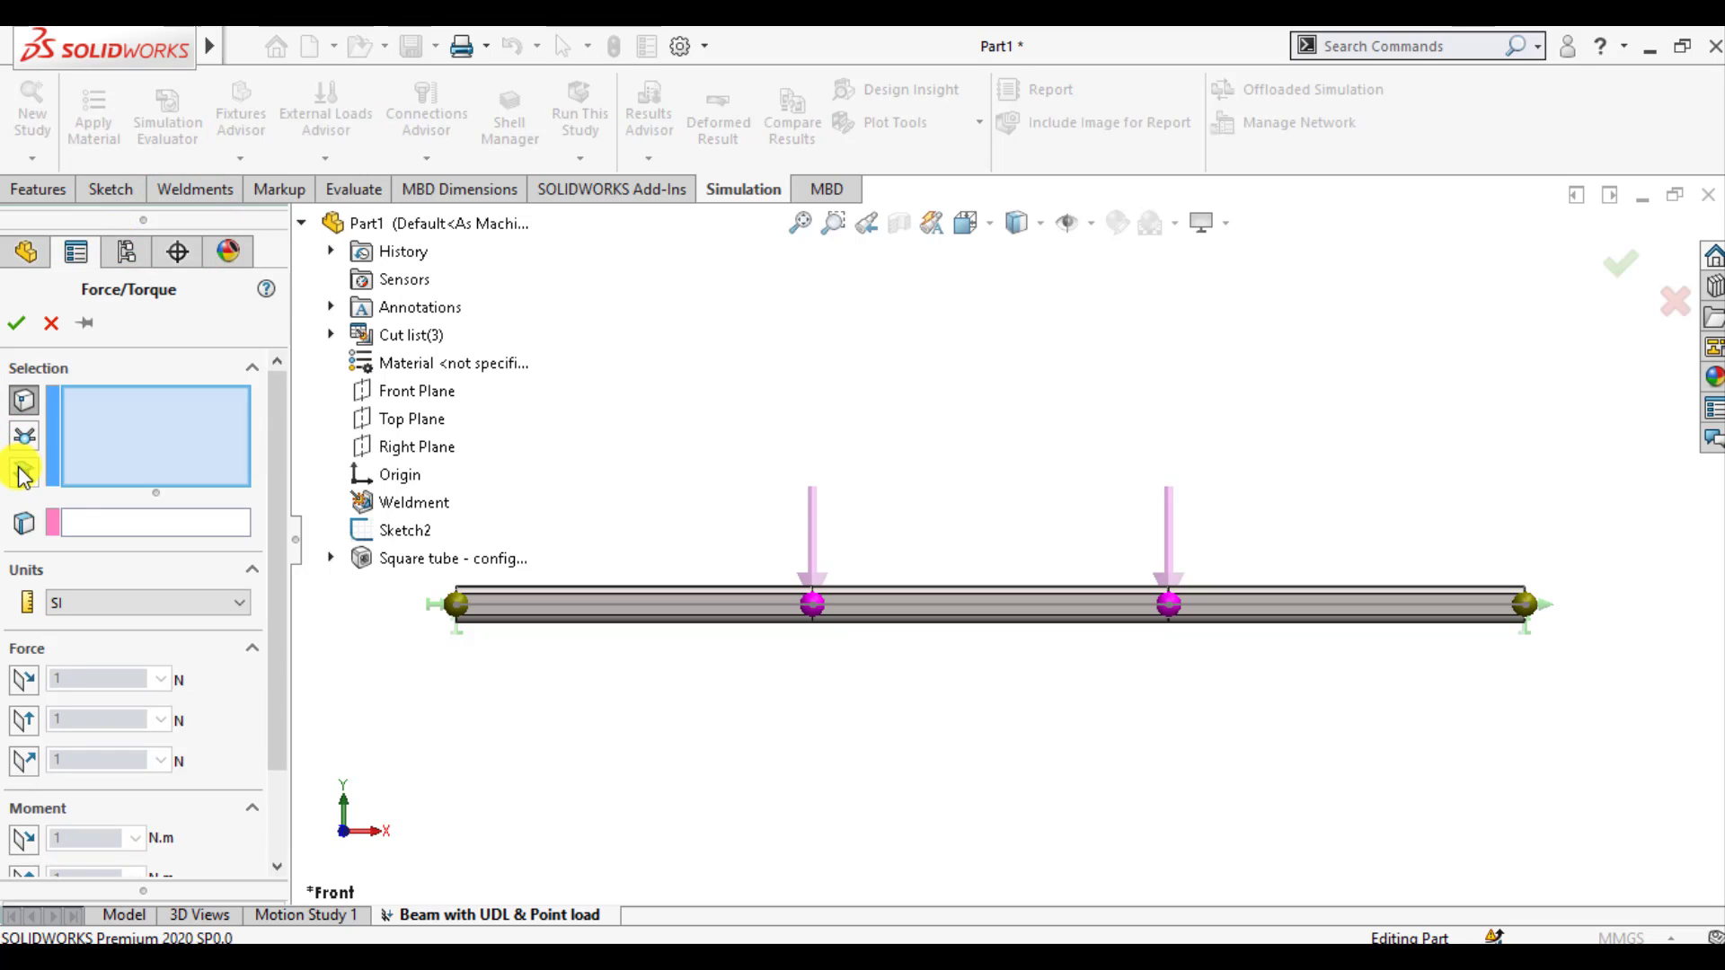
click(20, 471)
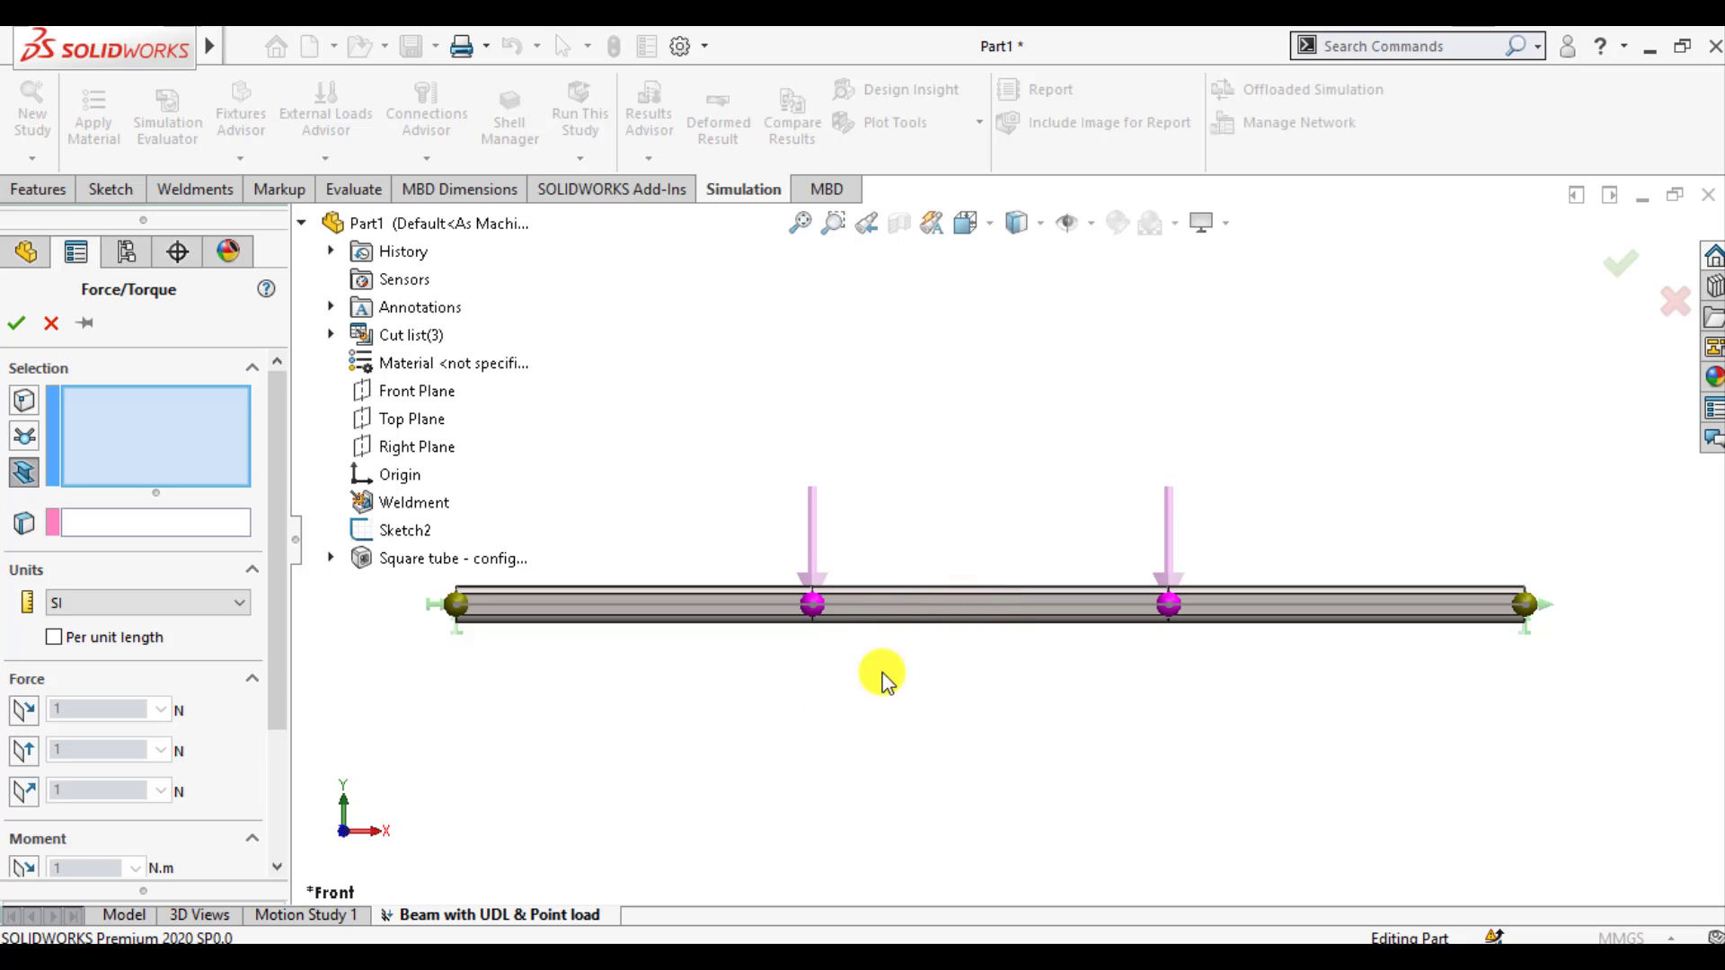
click(895, 617)
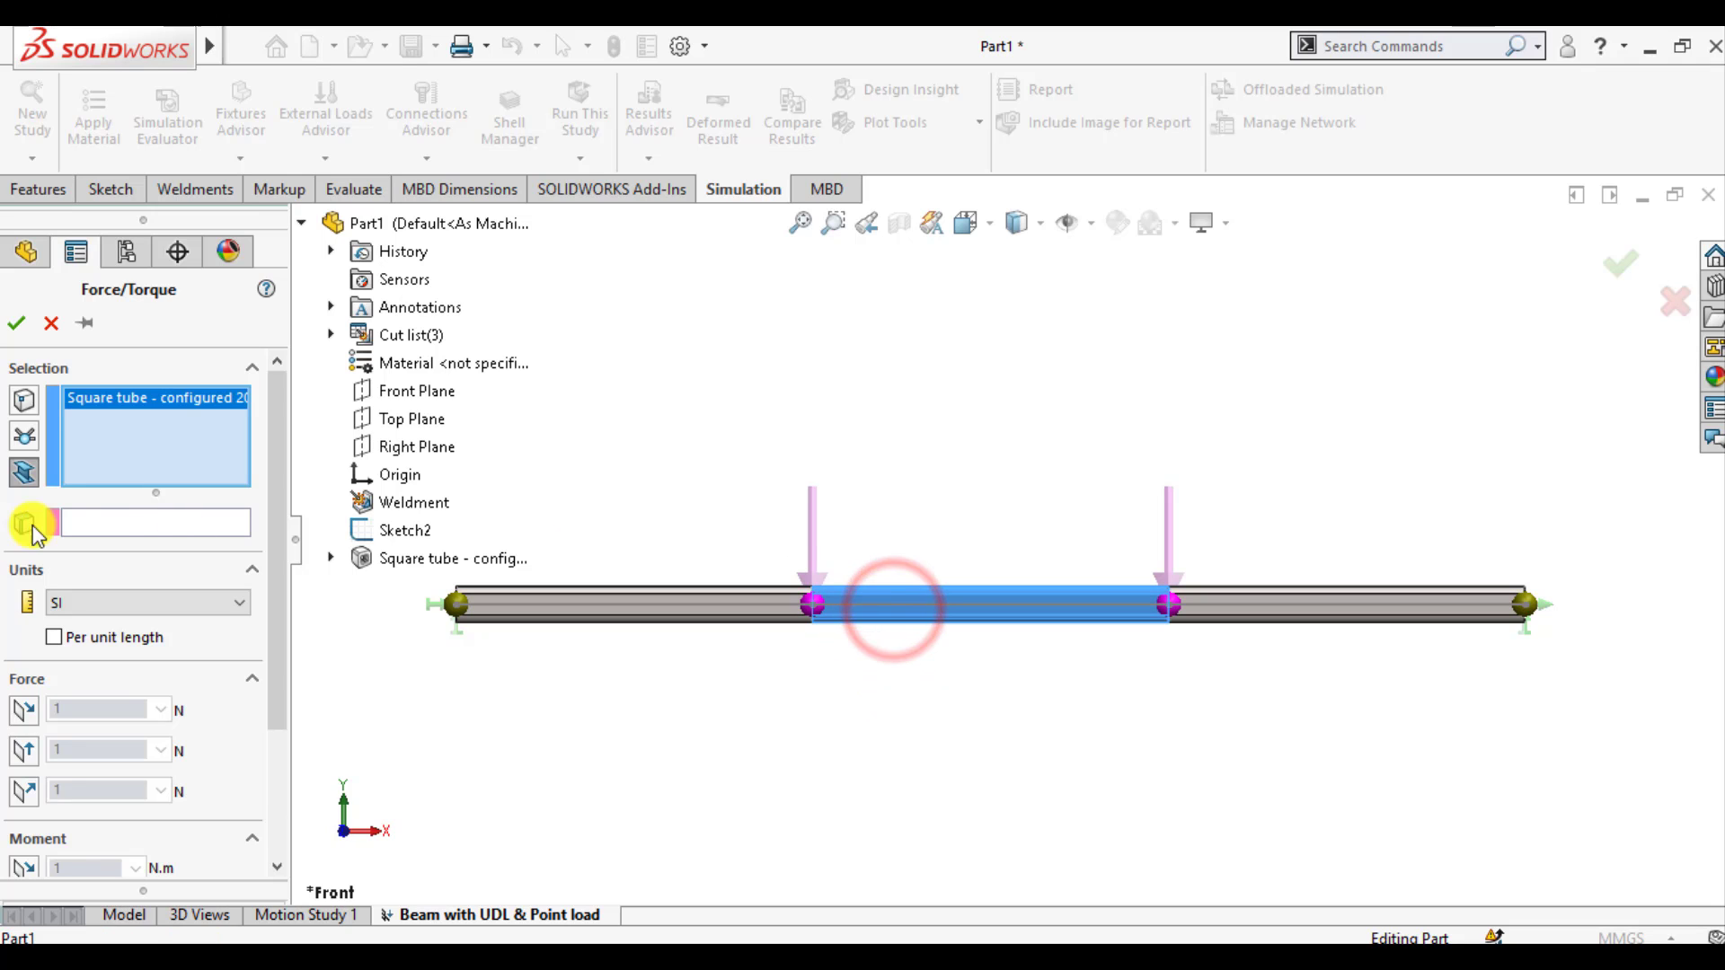
Reference the new force to Front Plane with 1 N along plane direction 2
click(104, 526)
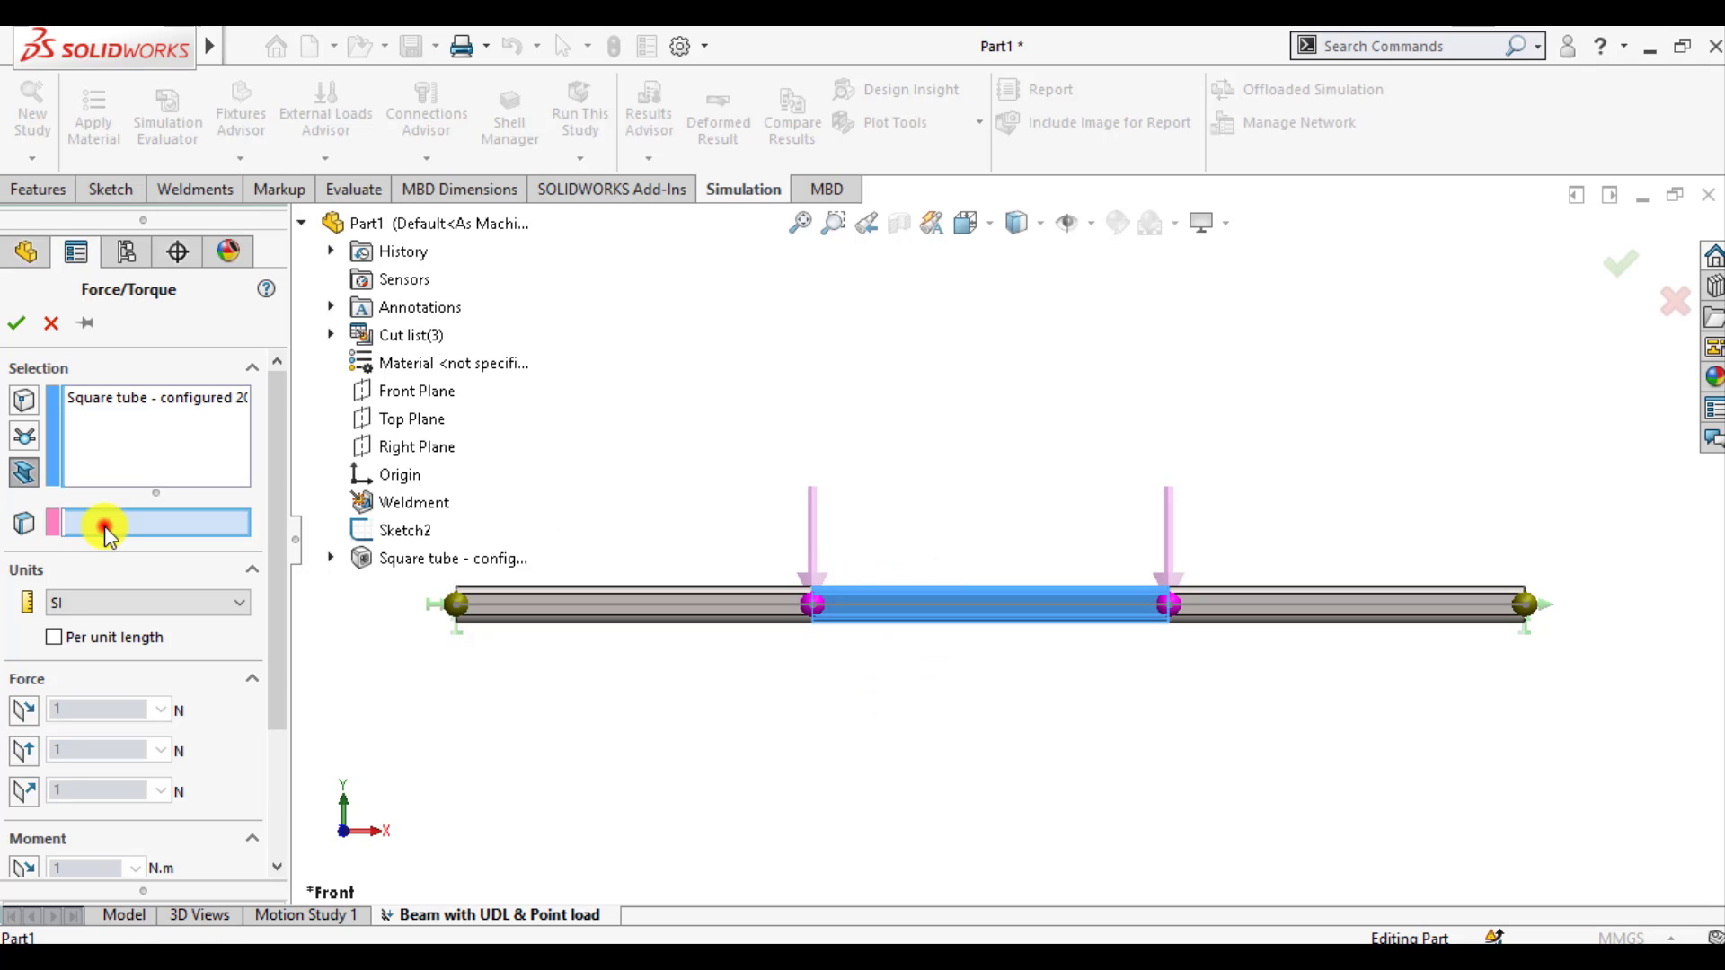
click(385, 391)
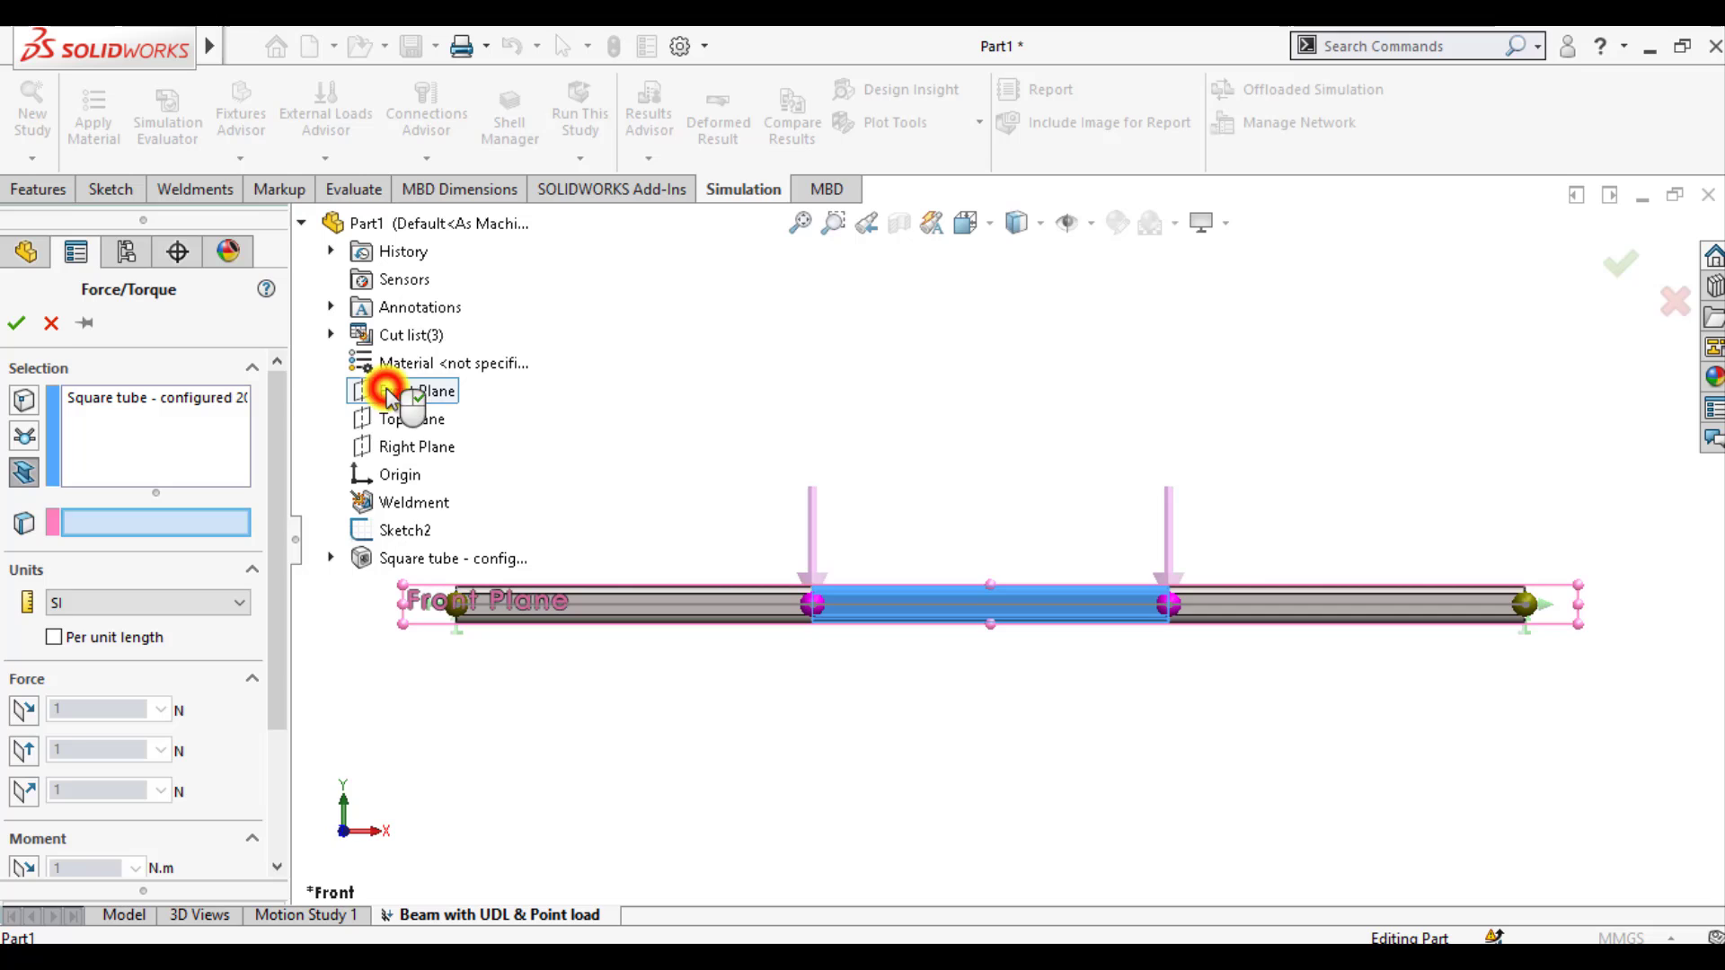
click(22, 750)
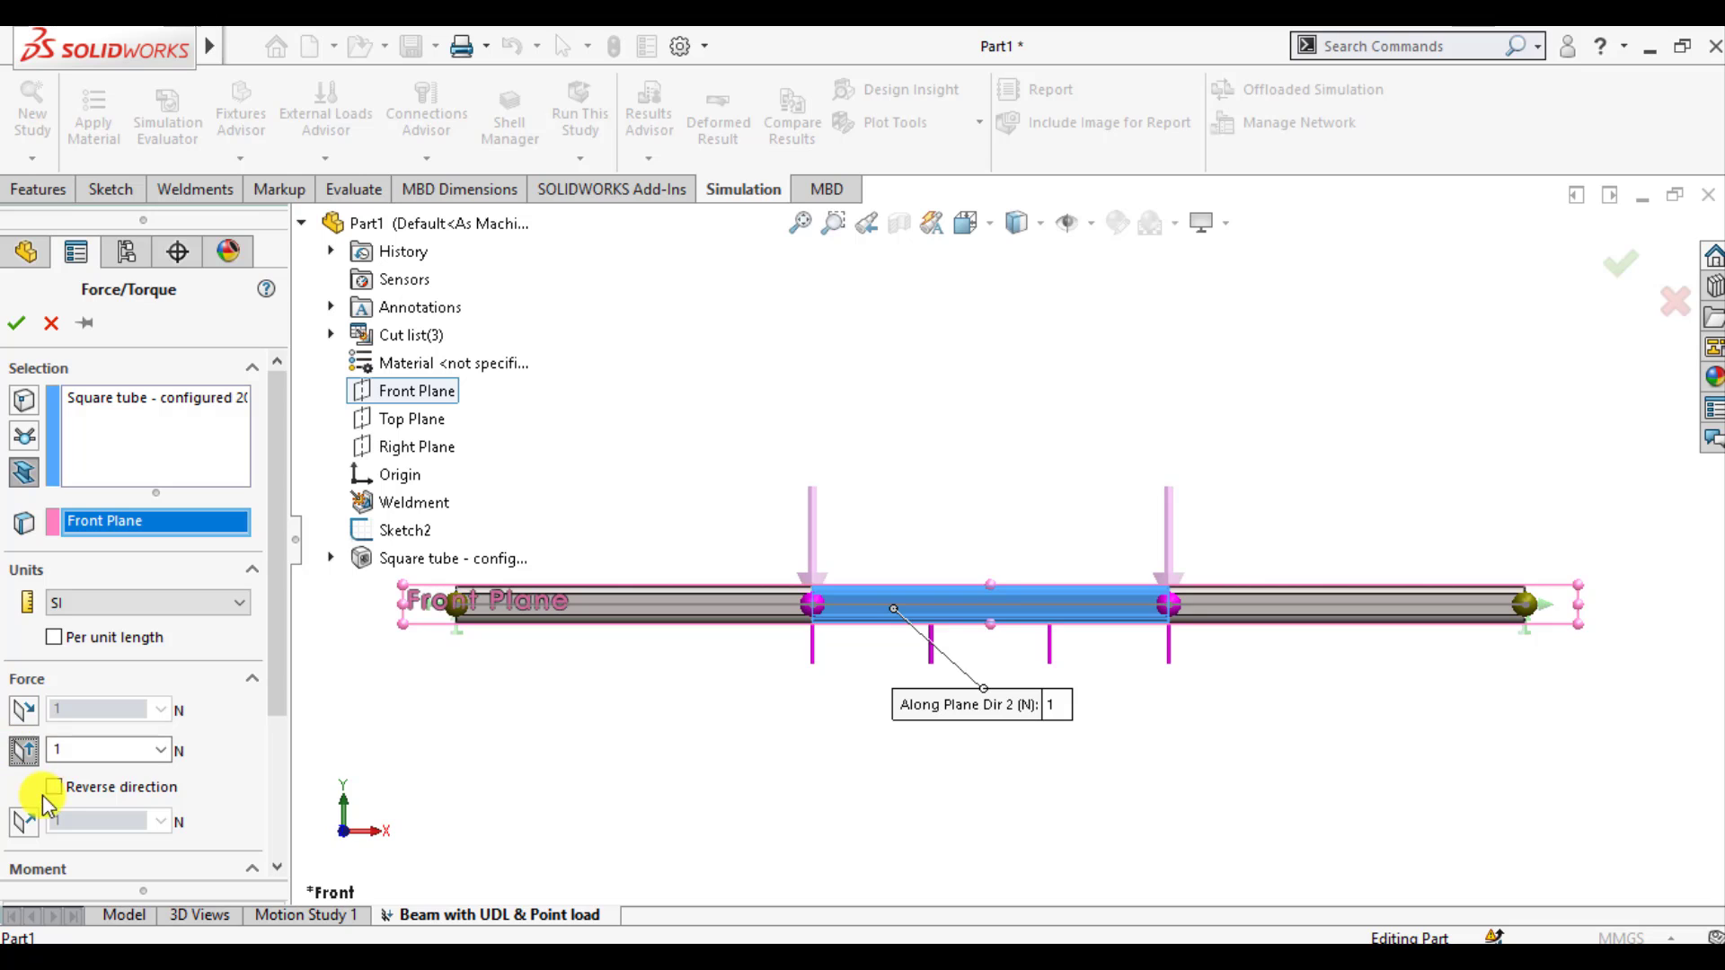
drag(277, 677, 277, 816)
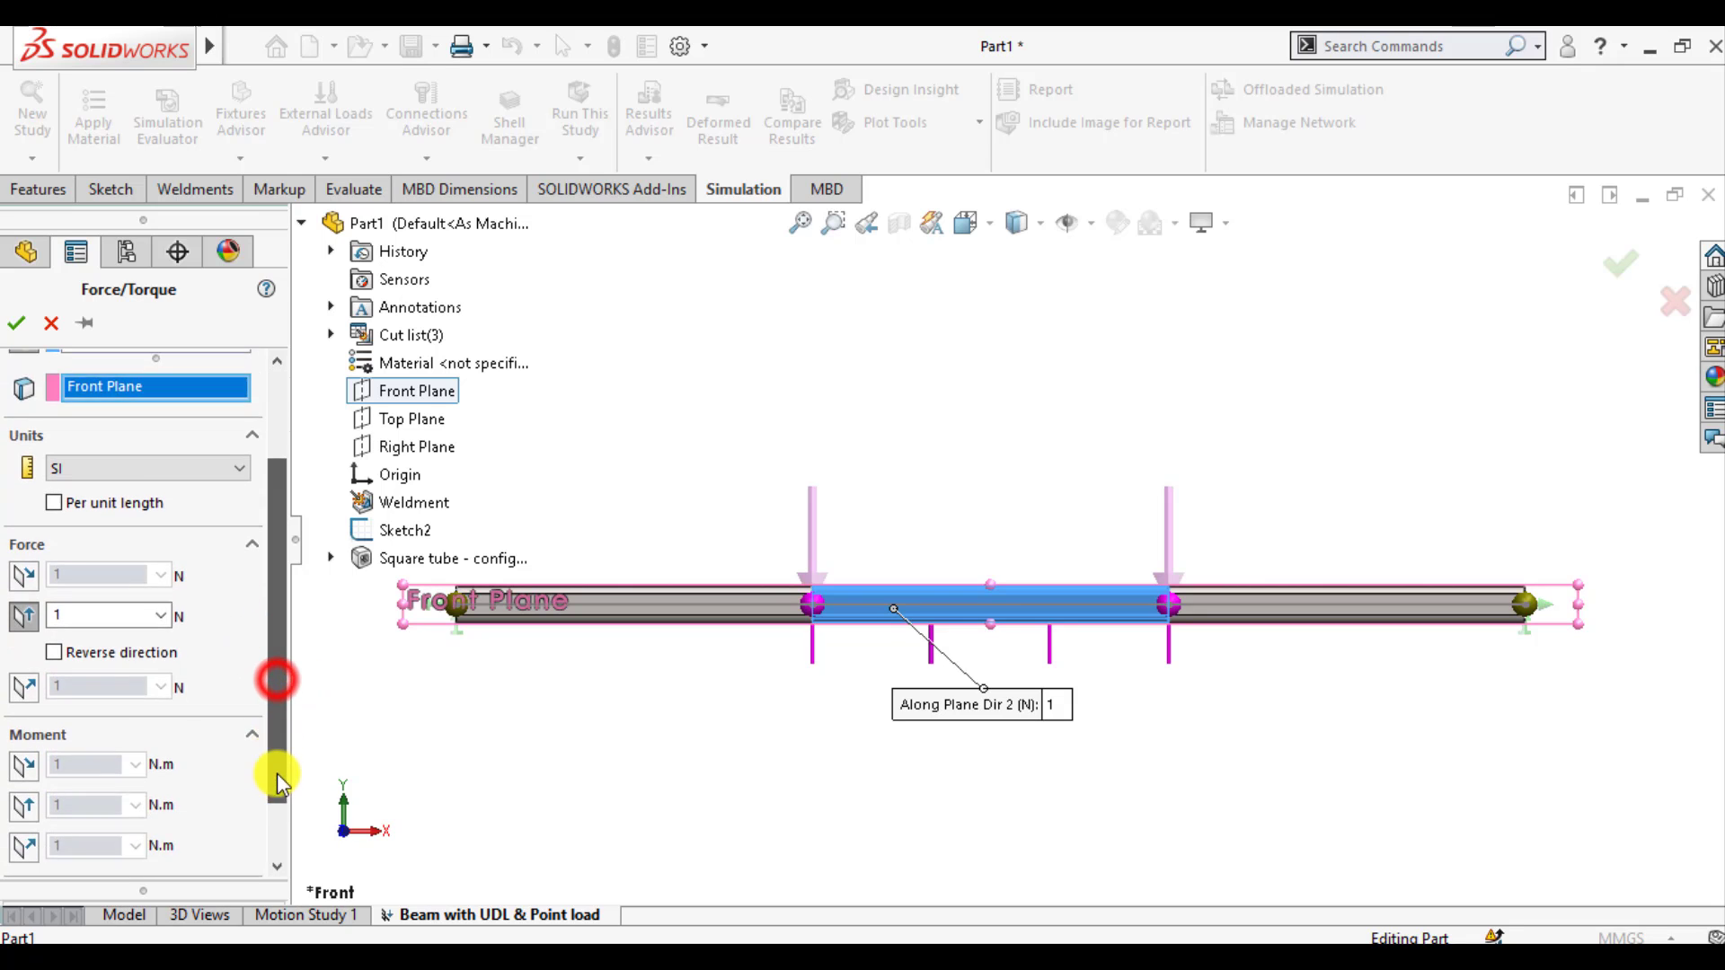
click(113, 858)
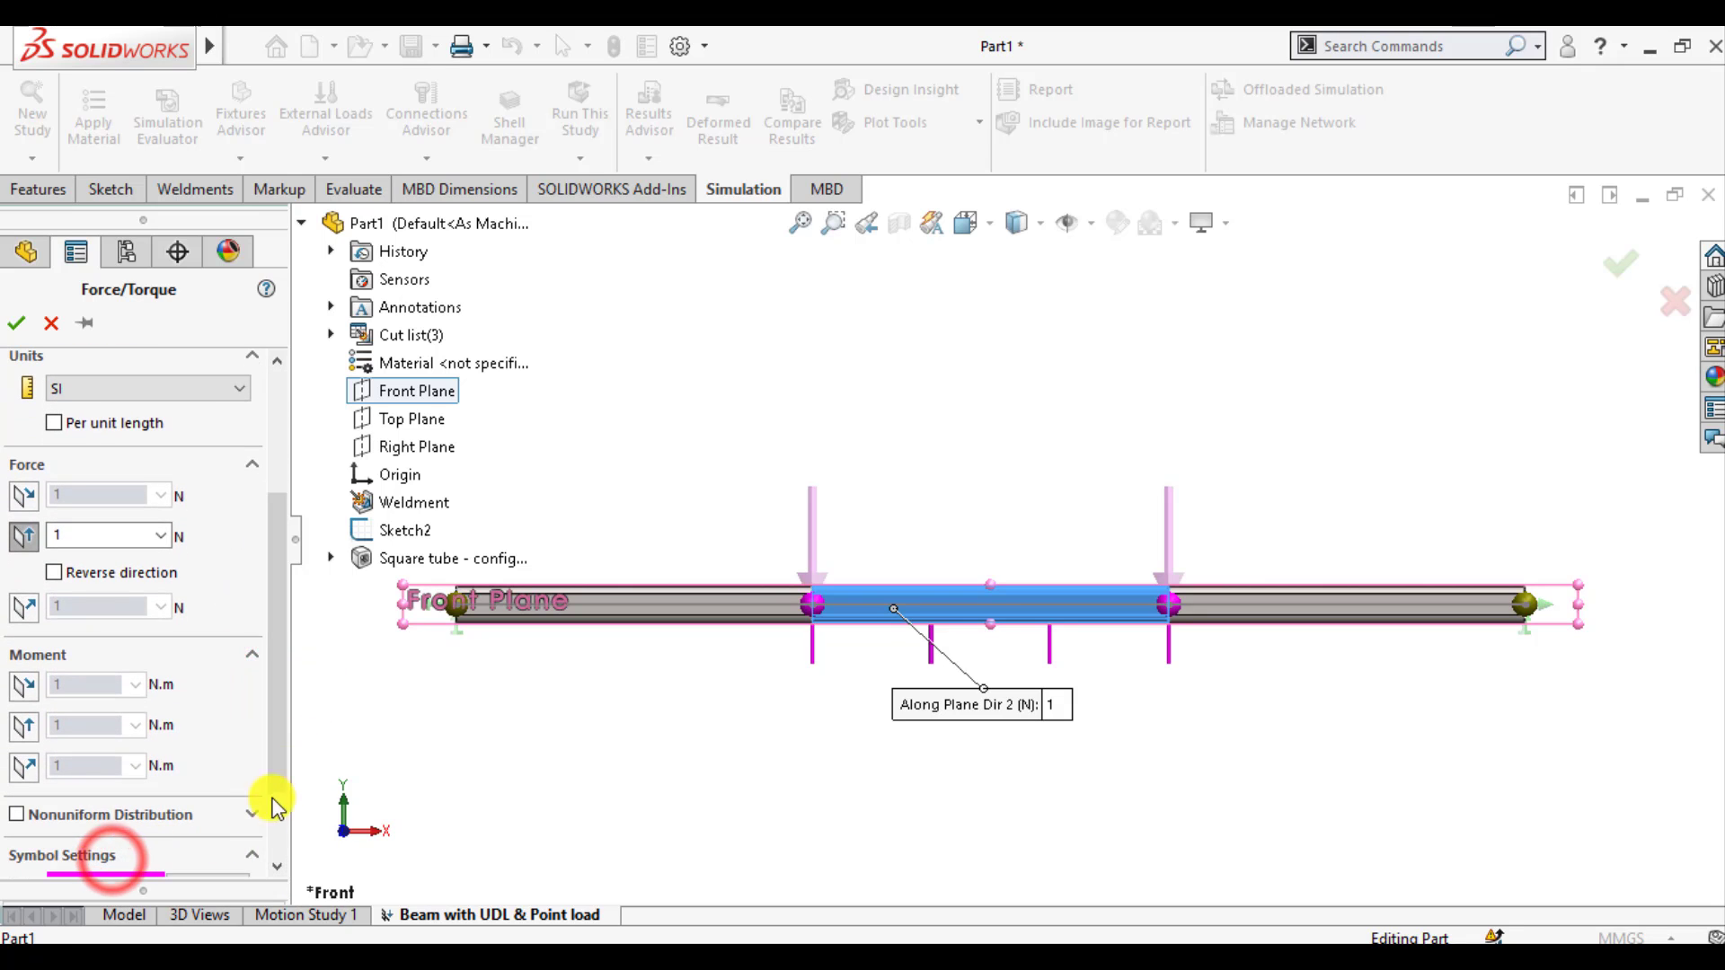
drag(276, 759, 270, 849)
Draw the force arrows in dark blue at symbol size 200
click(208, 778)
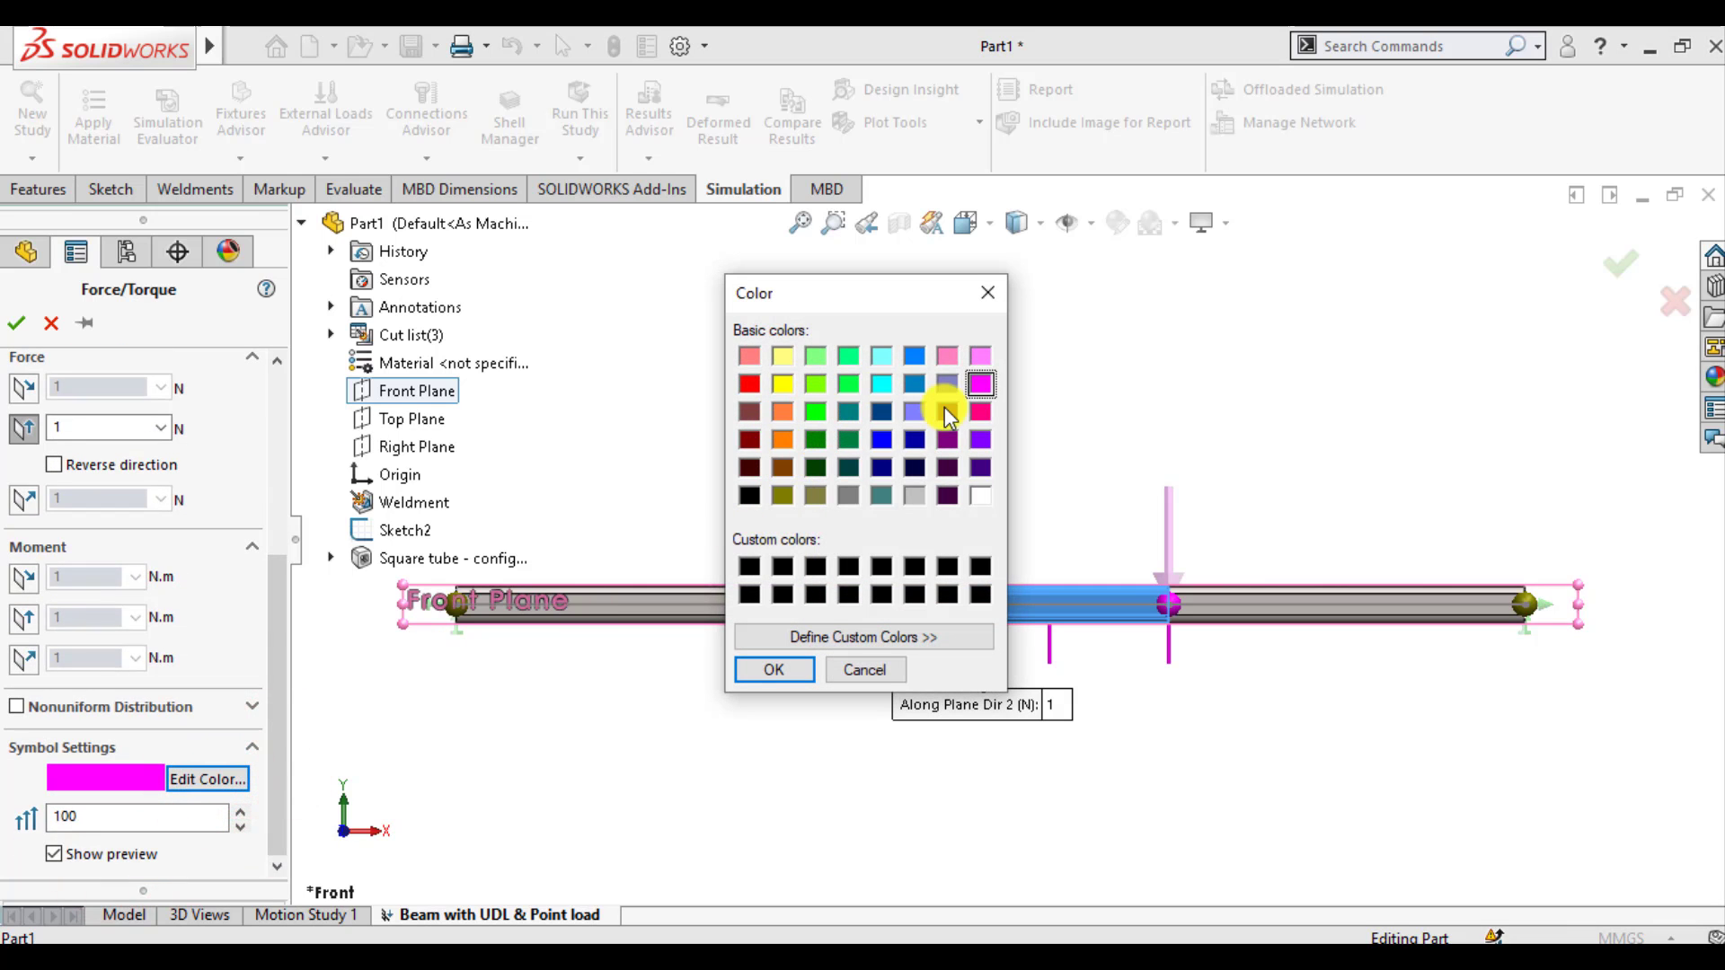
click(884, 440)
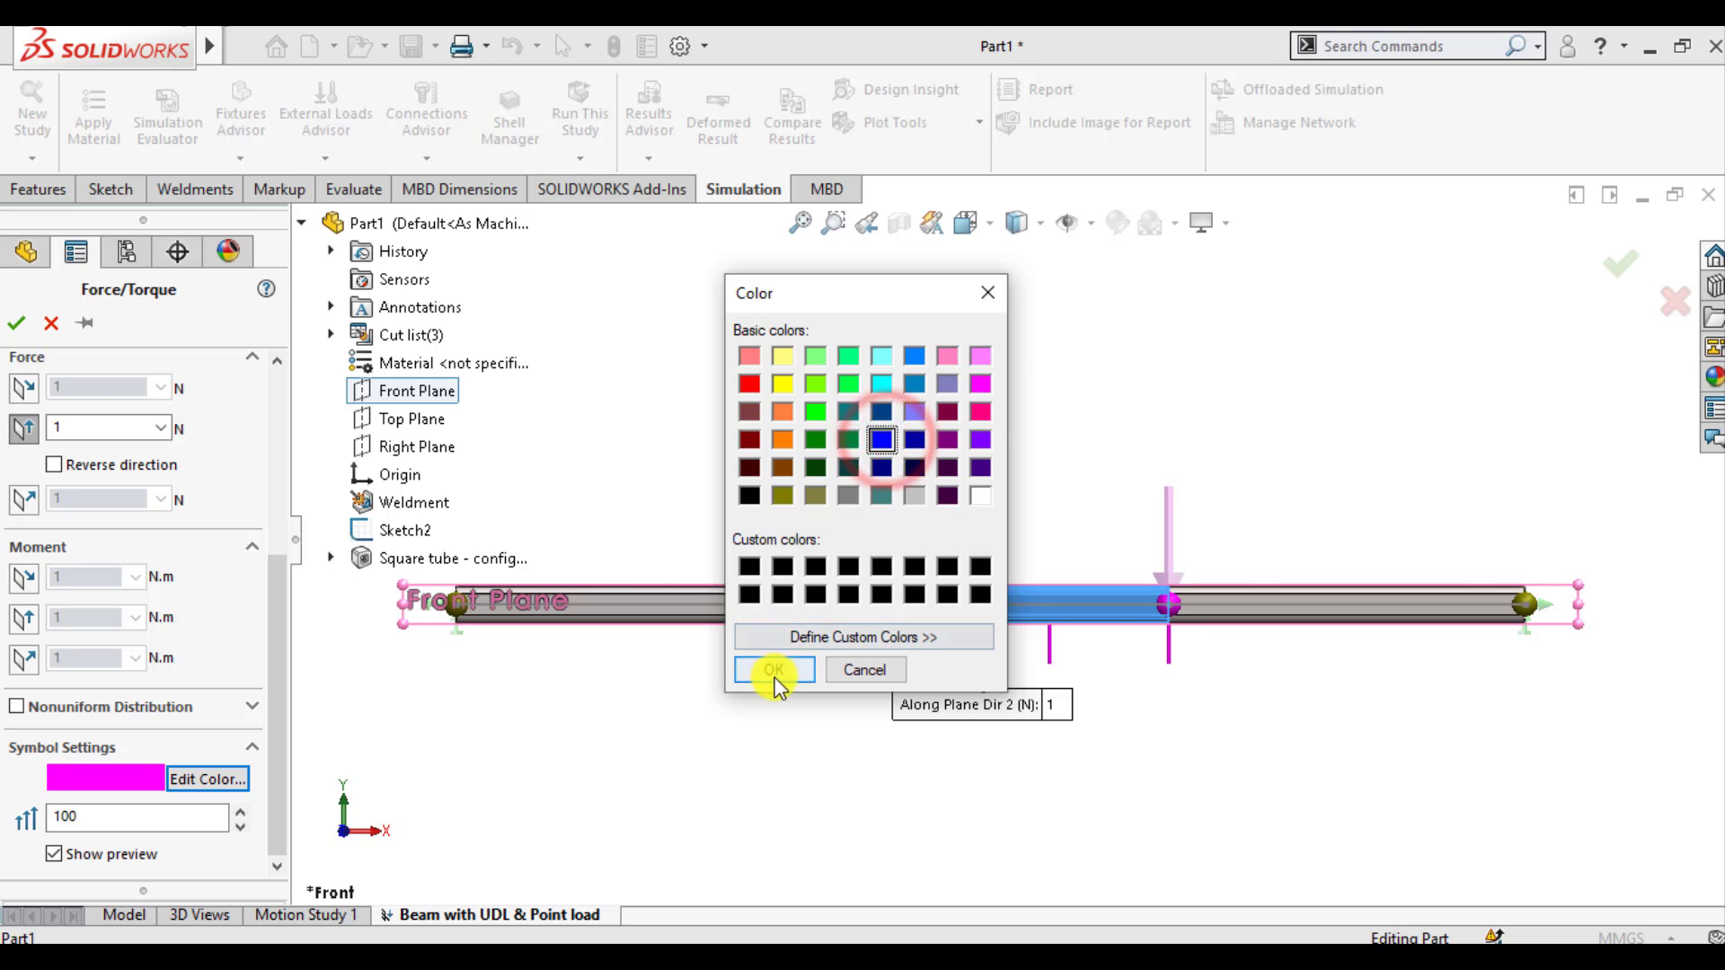
click(774, 670)
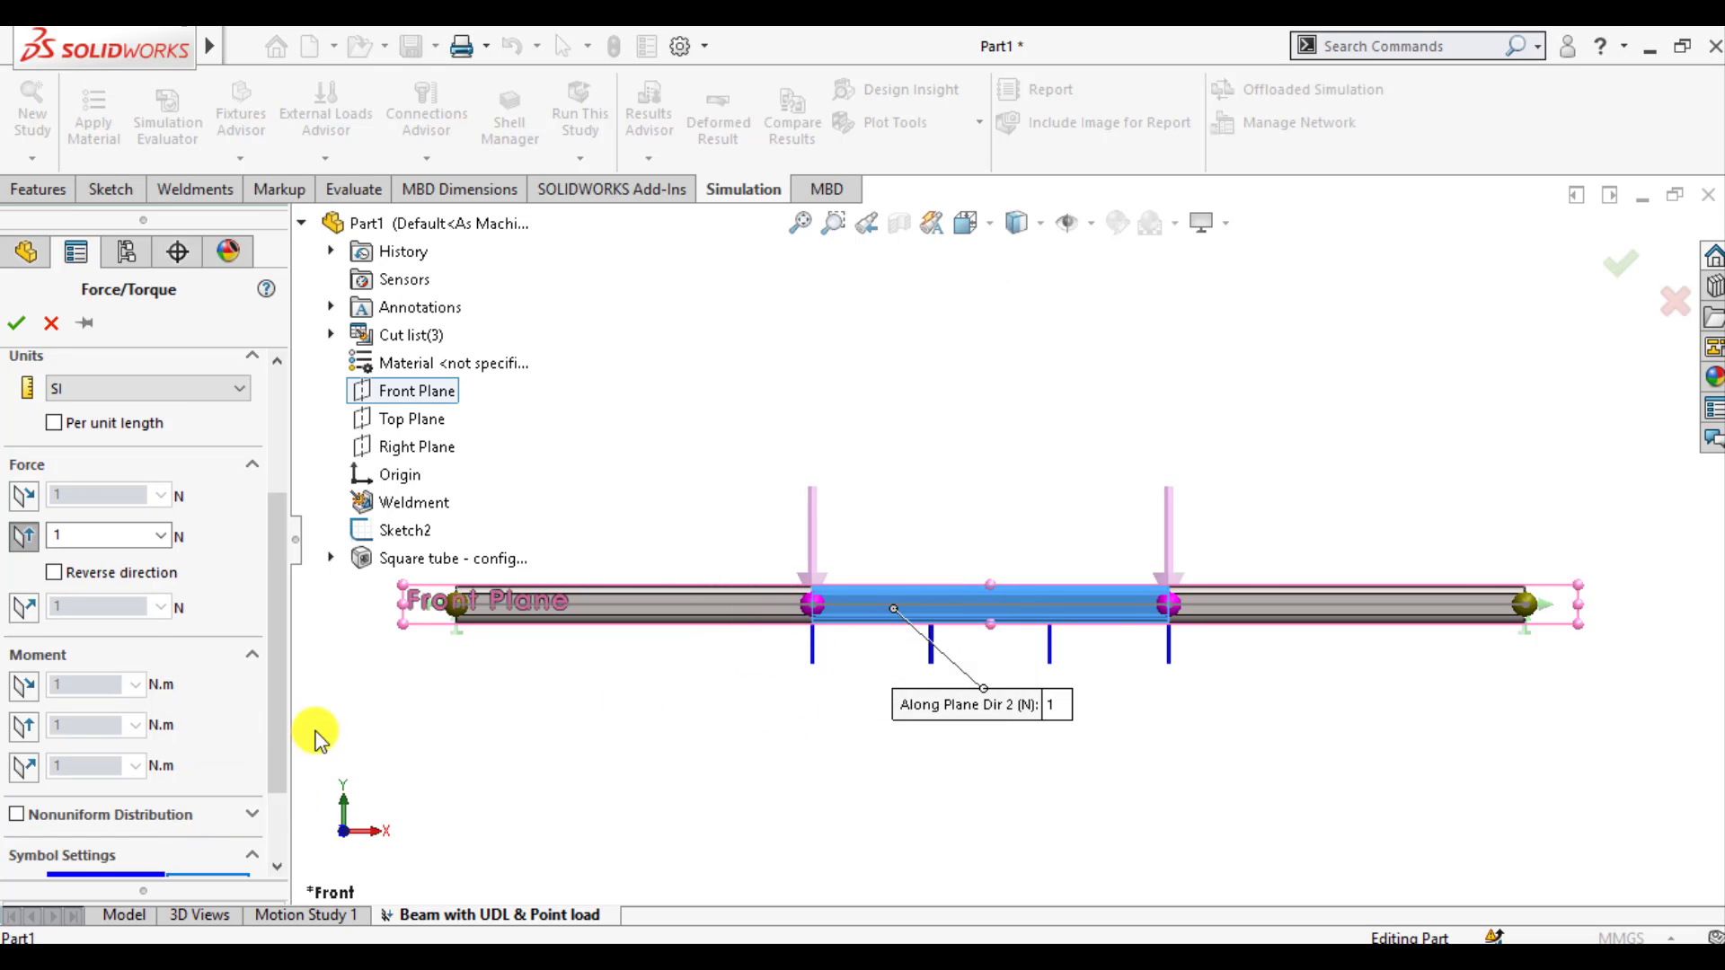
drag(274, 730, 277, 782)
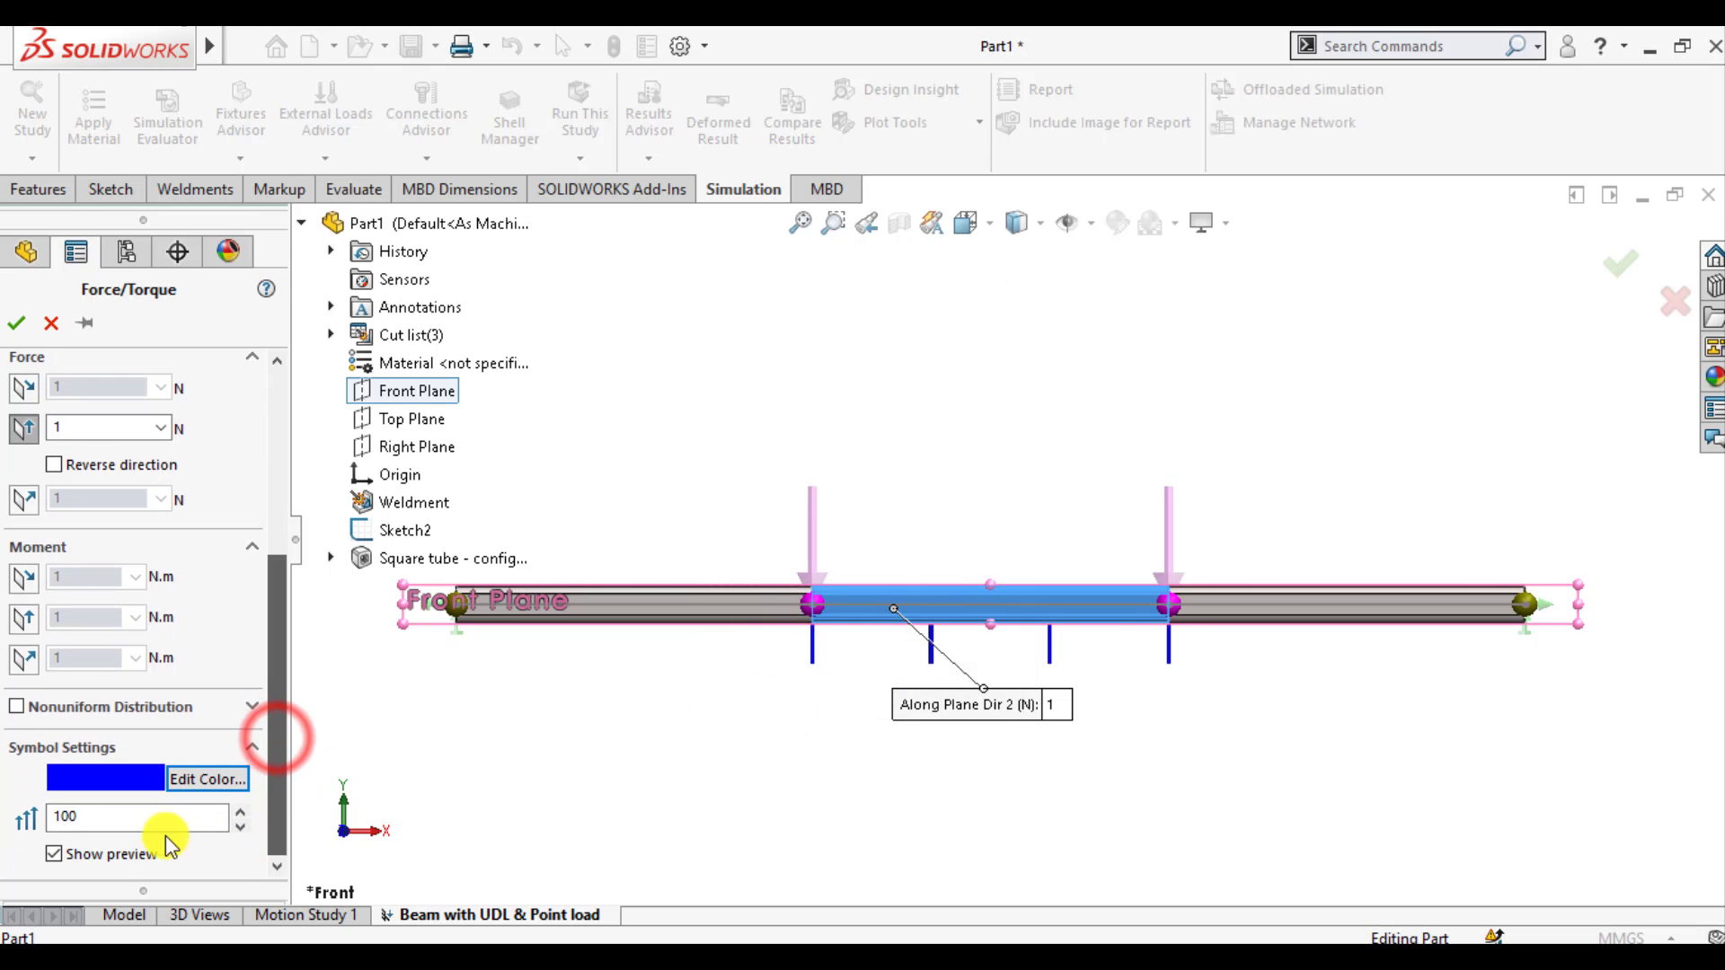
double_click(158, 820)
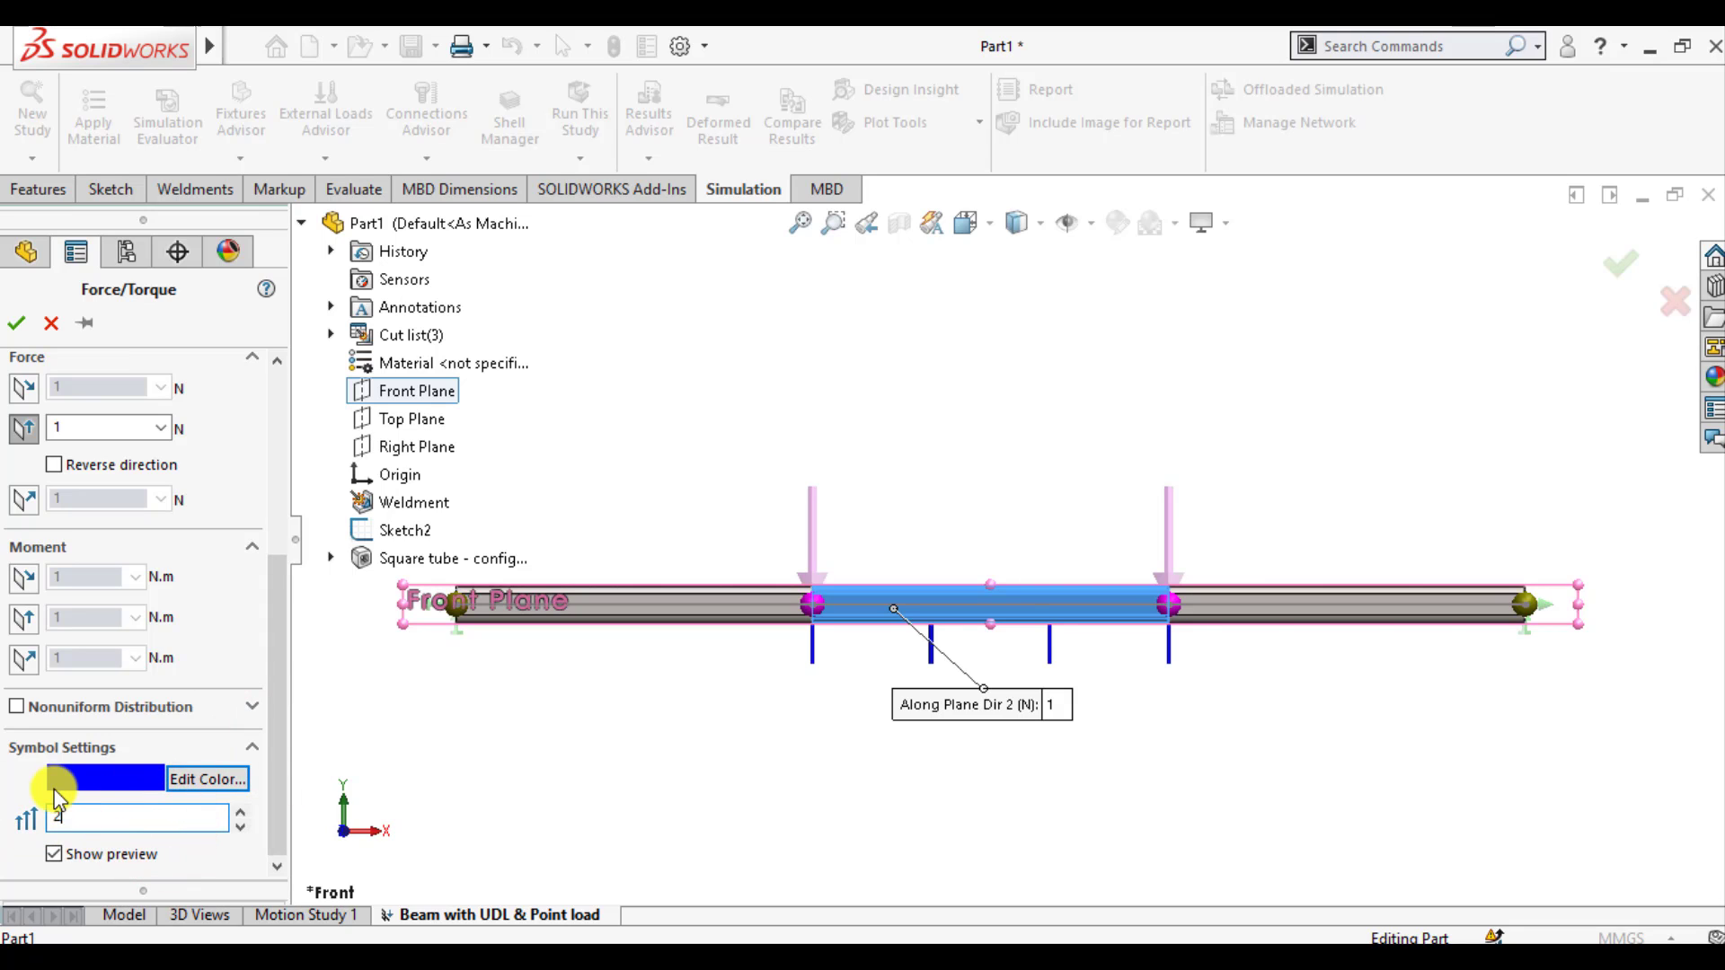
text(200)
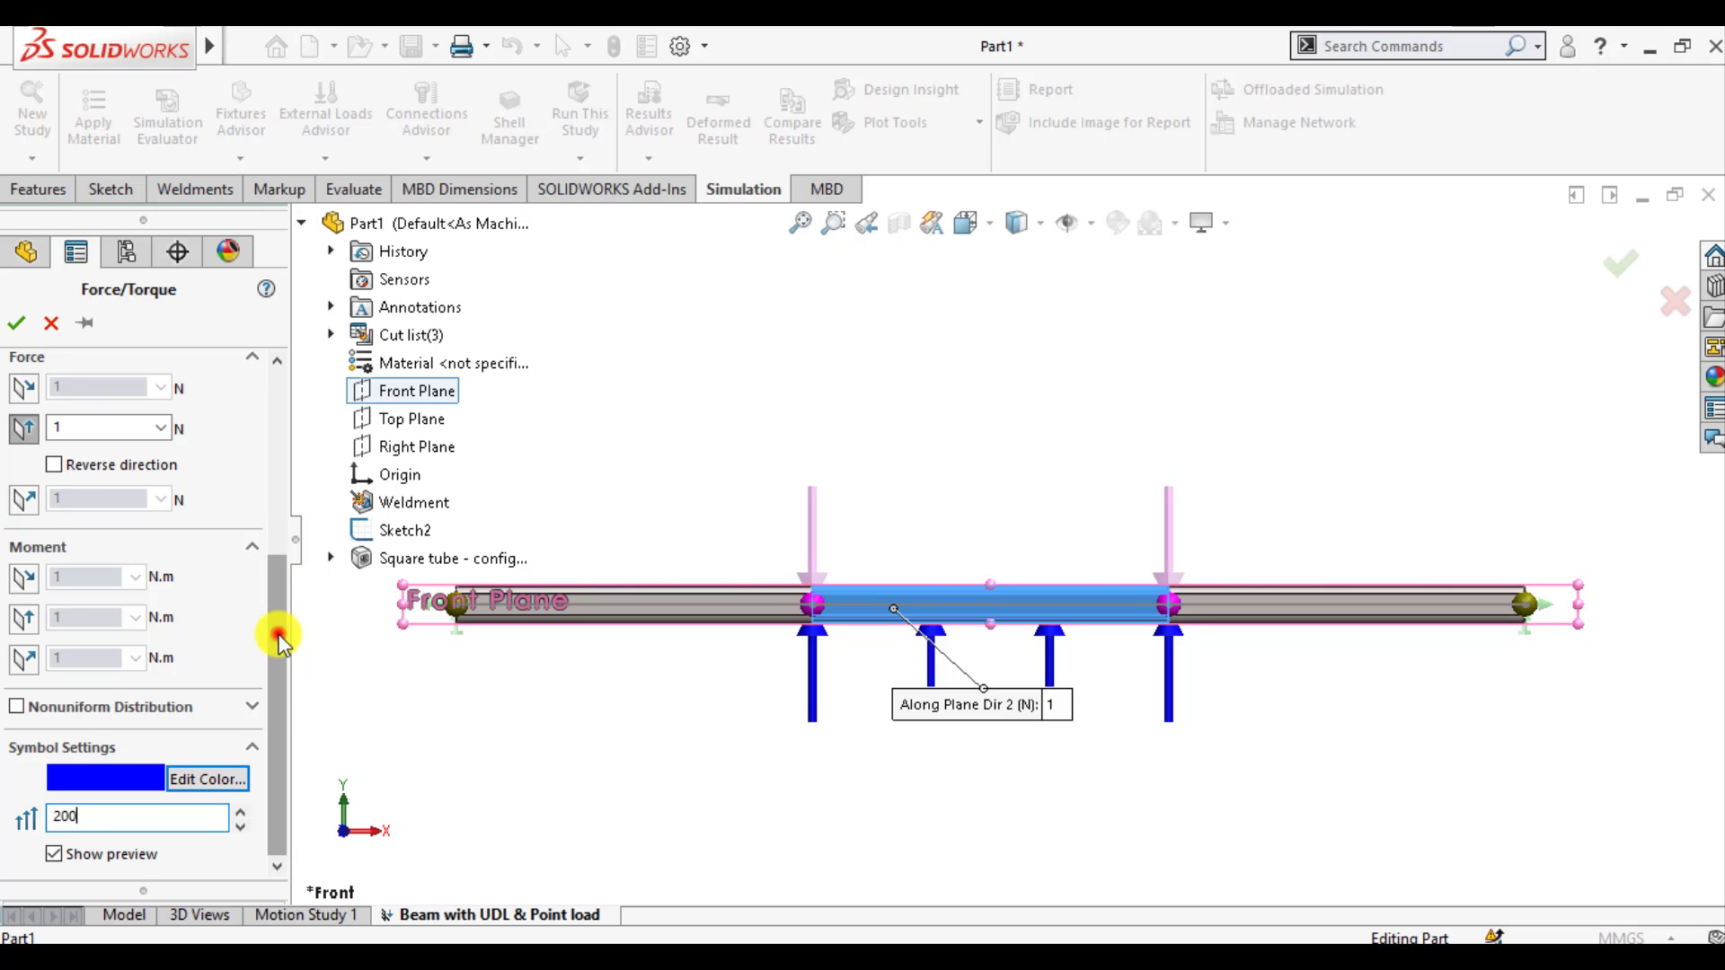
Reverse the force to point downward, set it to 50 N, and confirm Force-2
drag(279, 634, 282, 516)
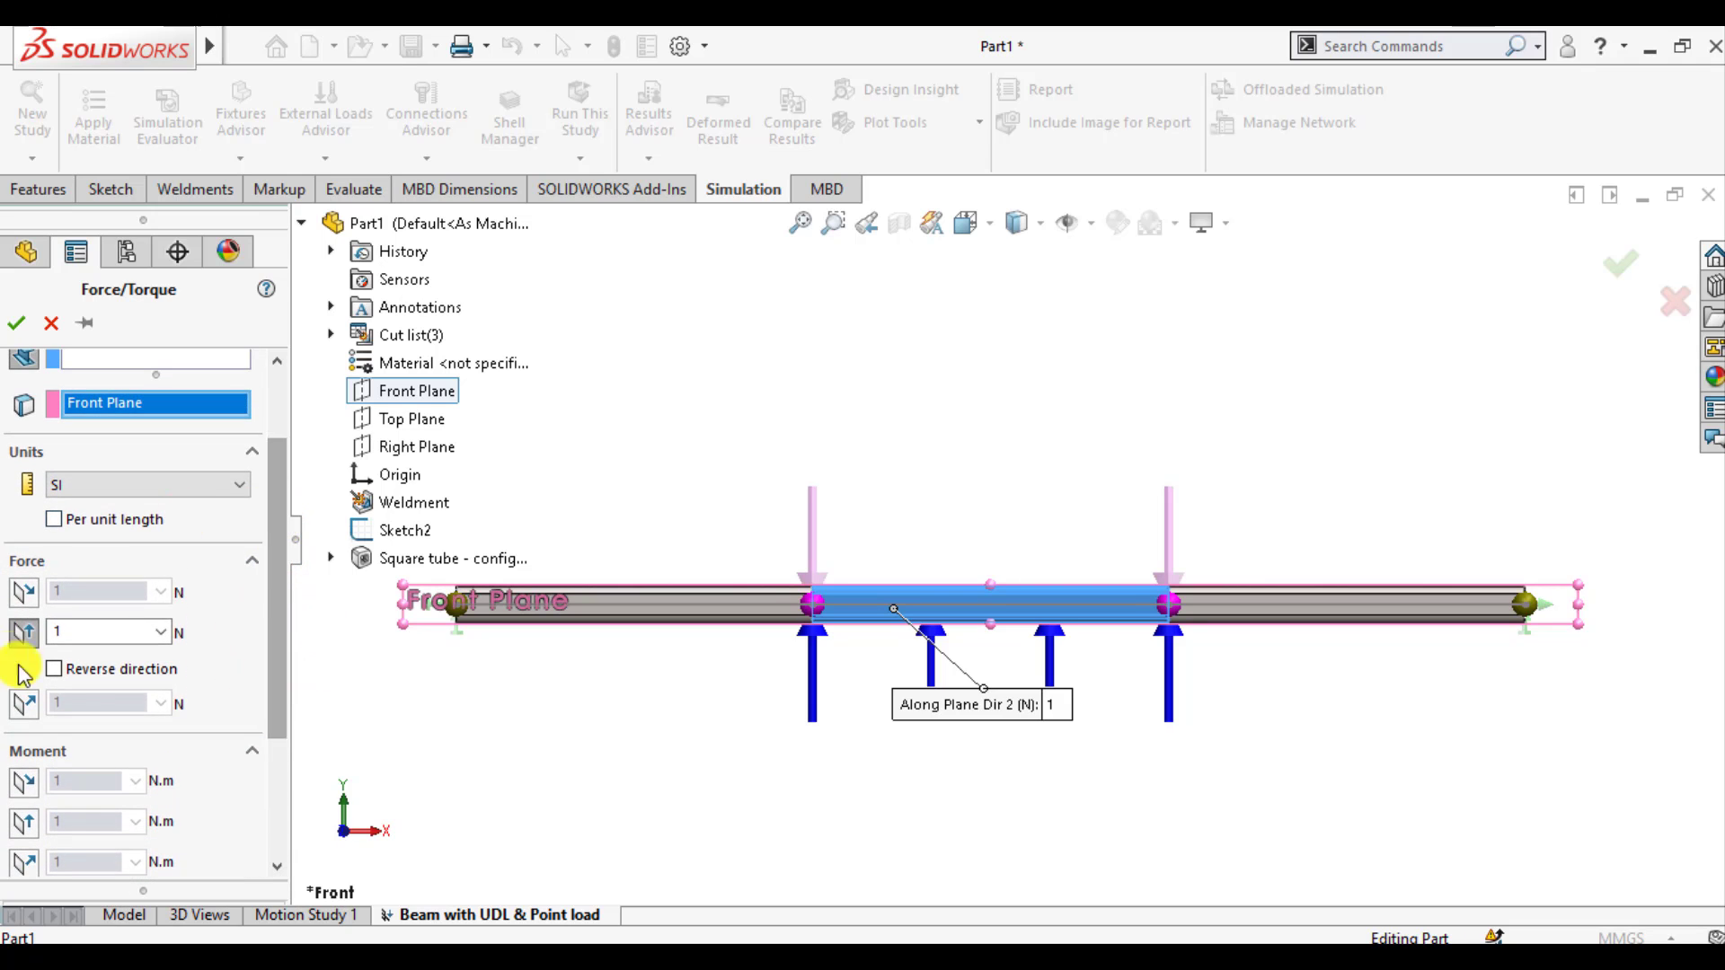
click(54, 670)
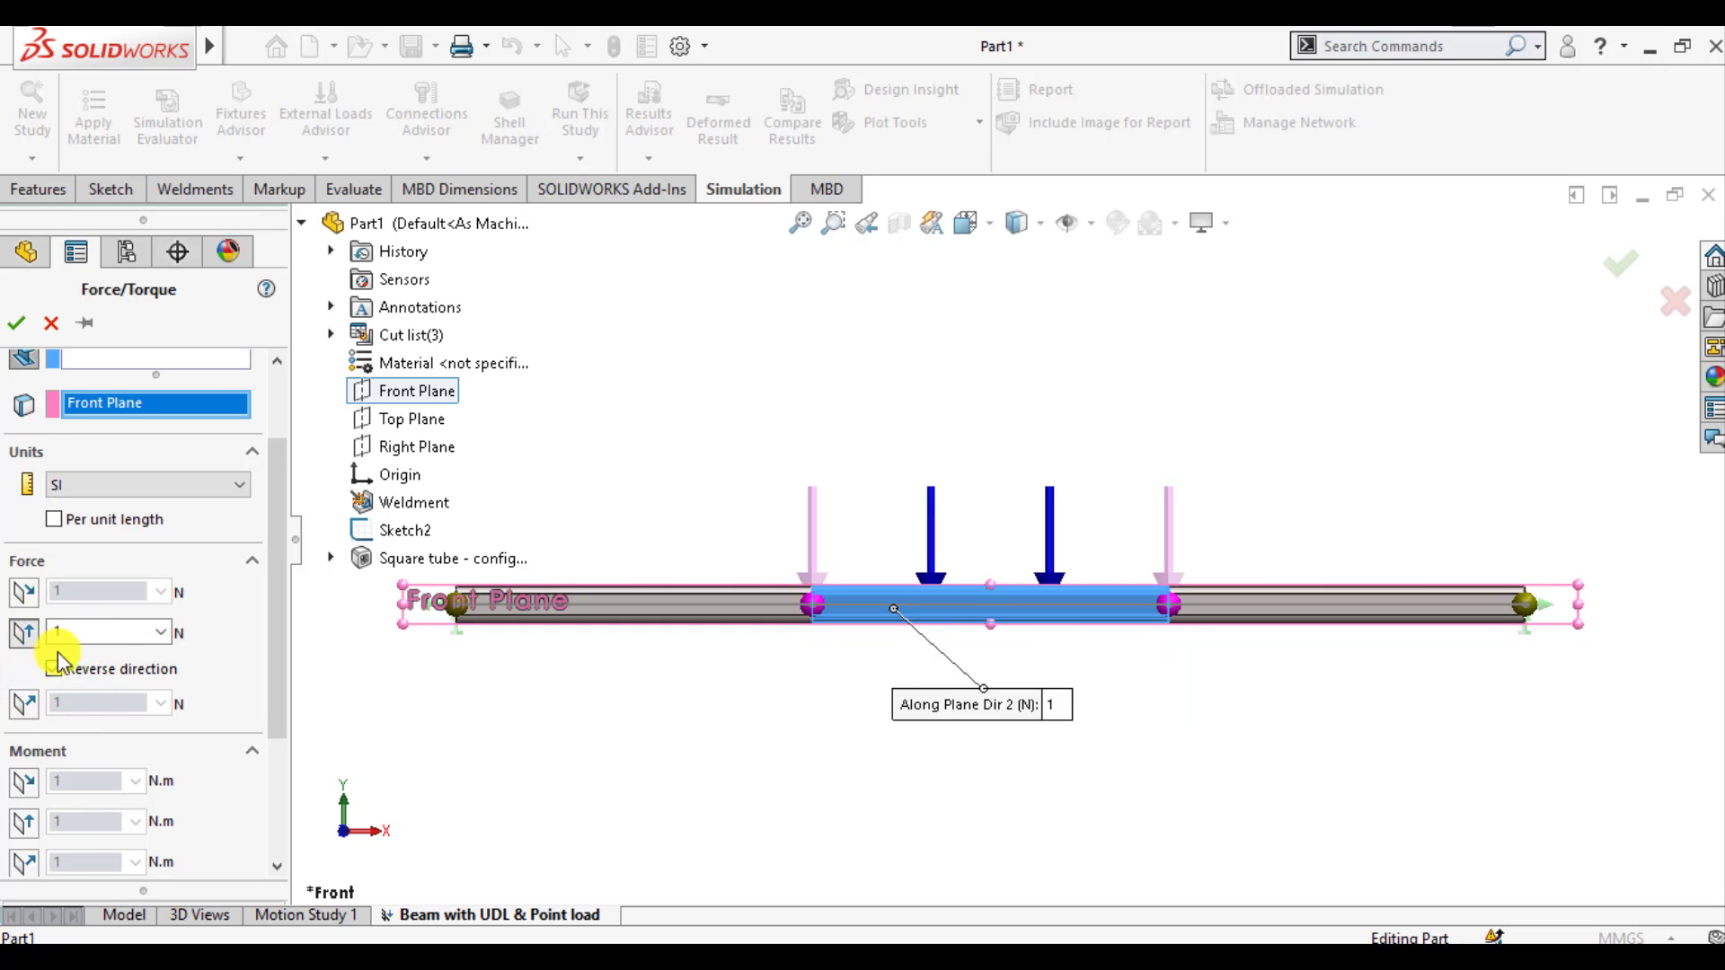
double_click(84, 630)
text(50)
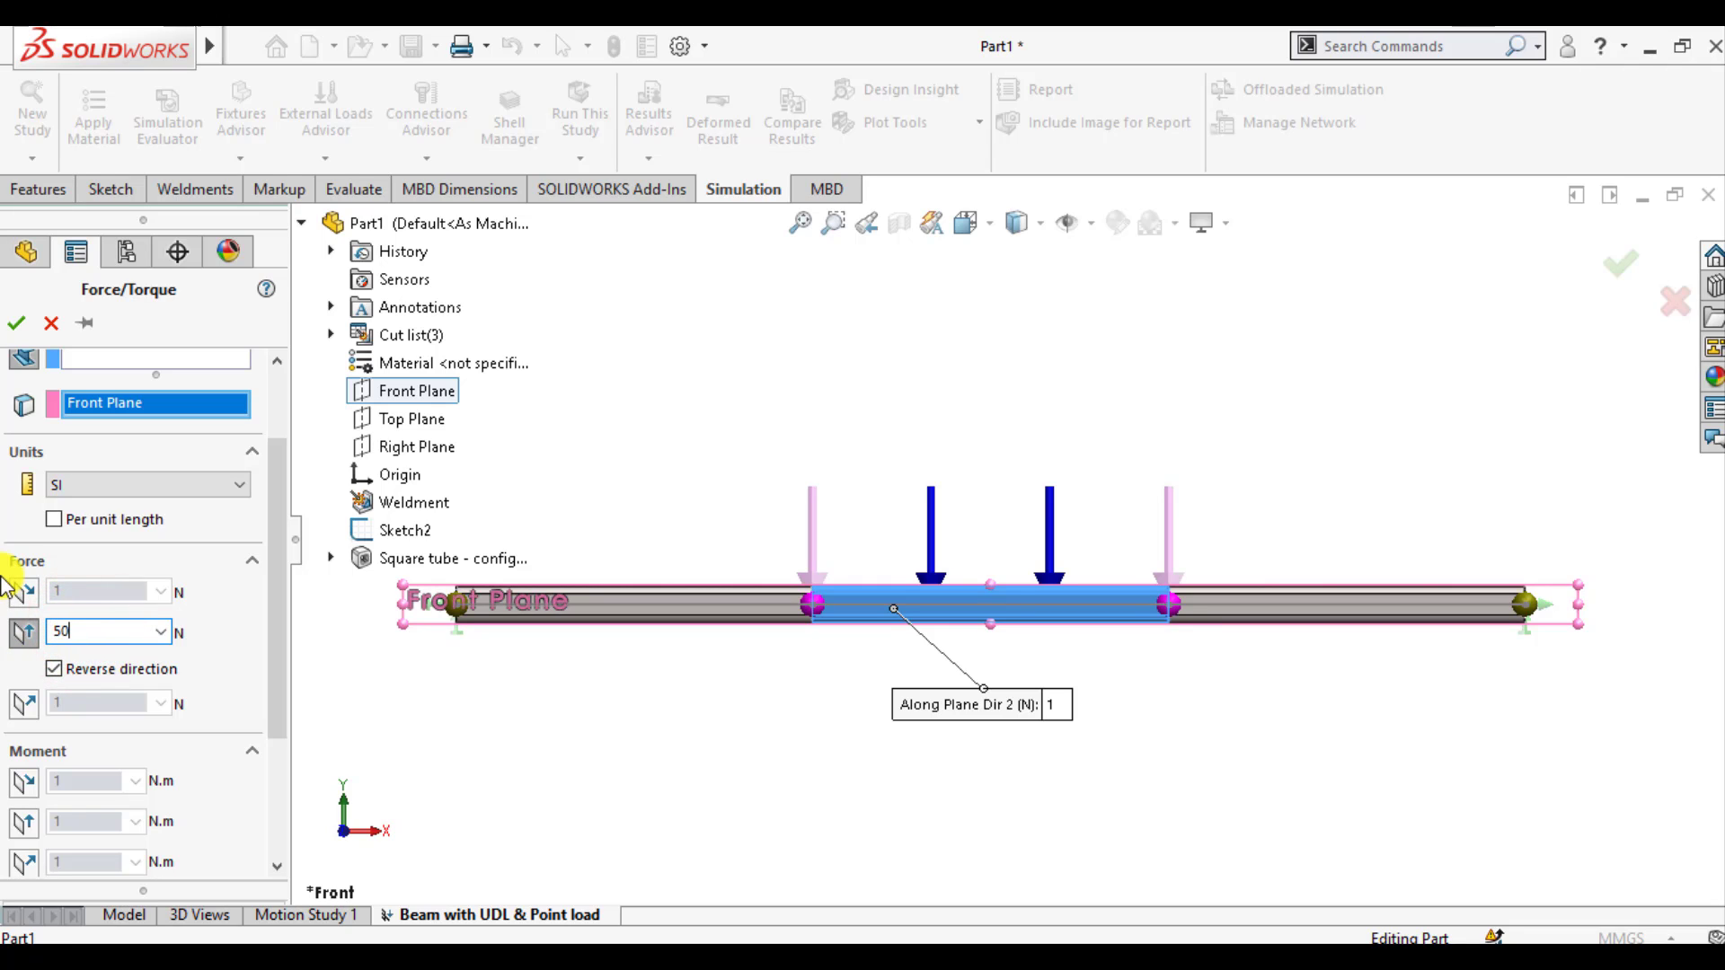
click(14, 326)
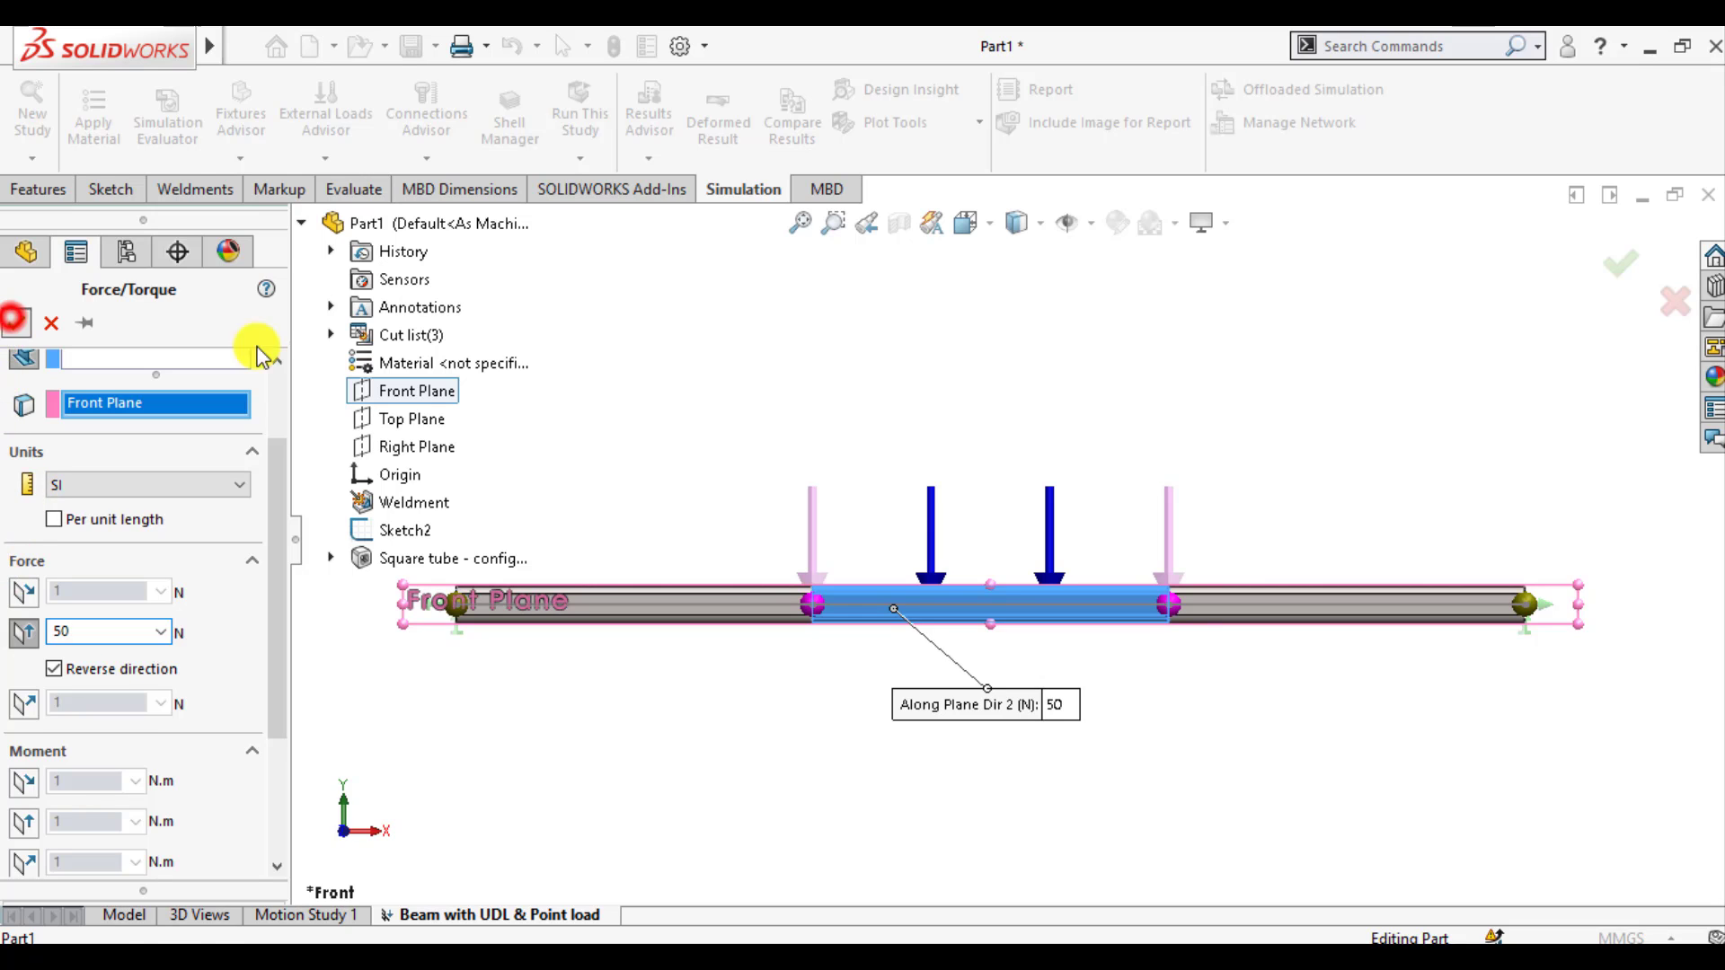
click(634, 406)
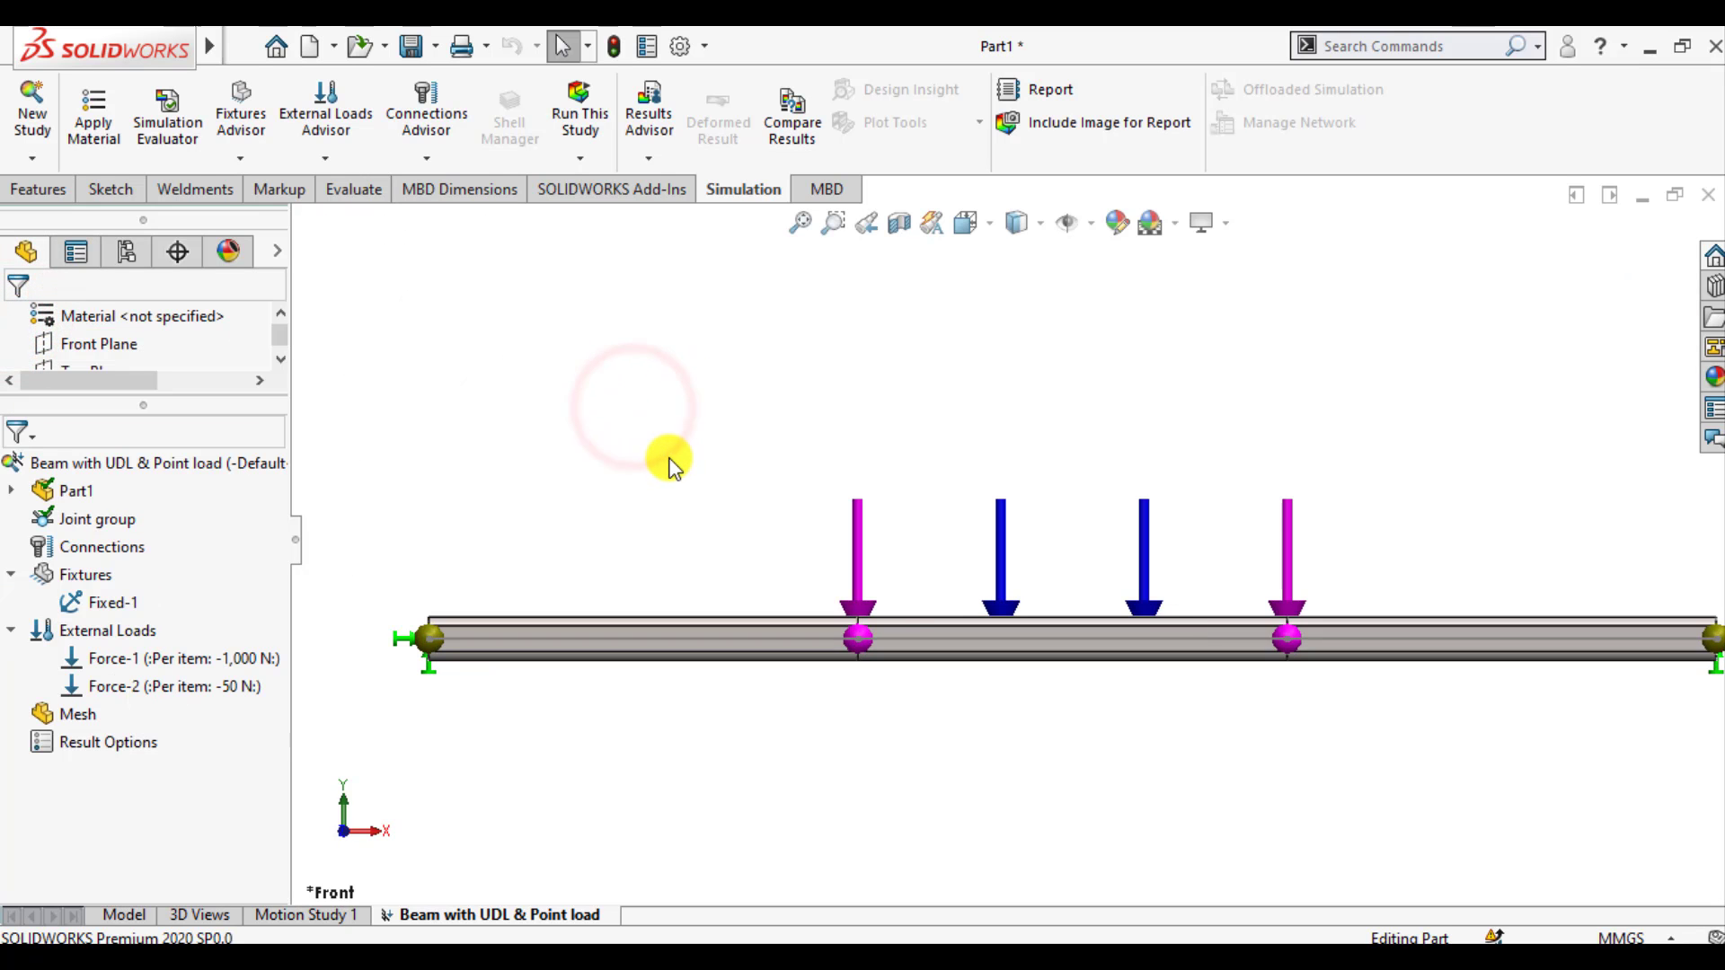
Run the static study and zoom to fit the resulting deformed stress plot
scroll(995, 539, up, 2)
scroll(1276, 761, down, 1)
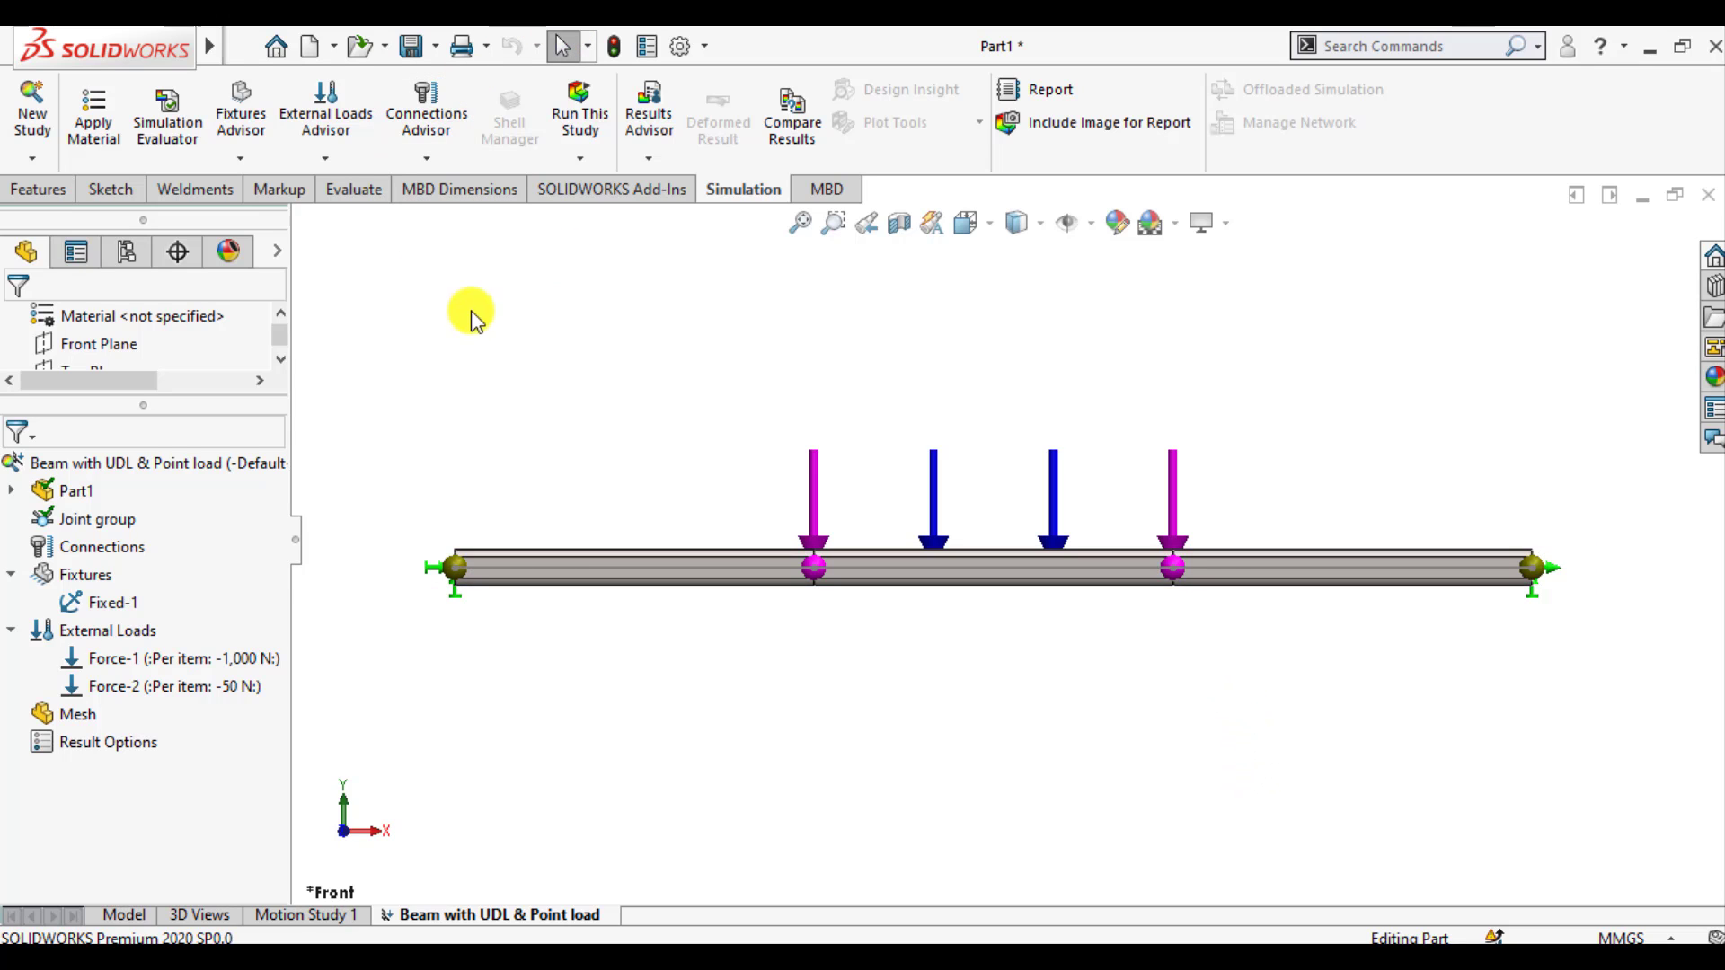
click(583, 137)
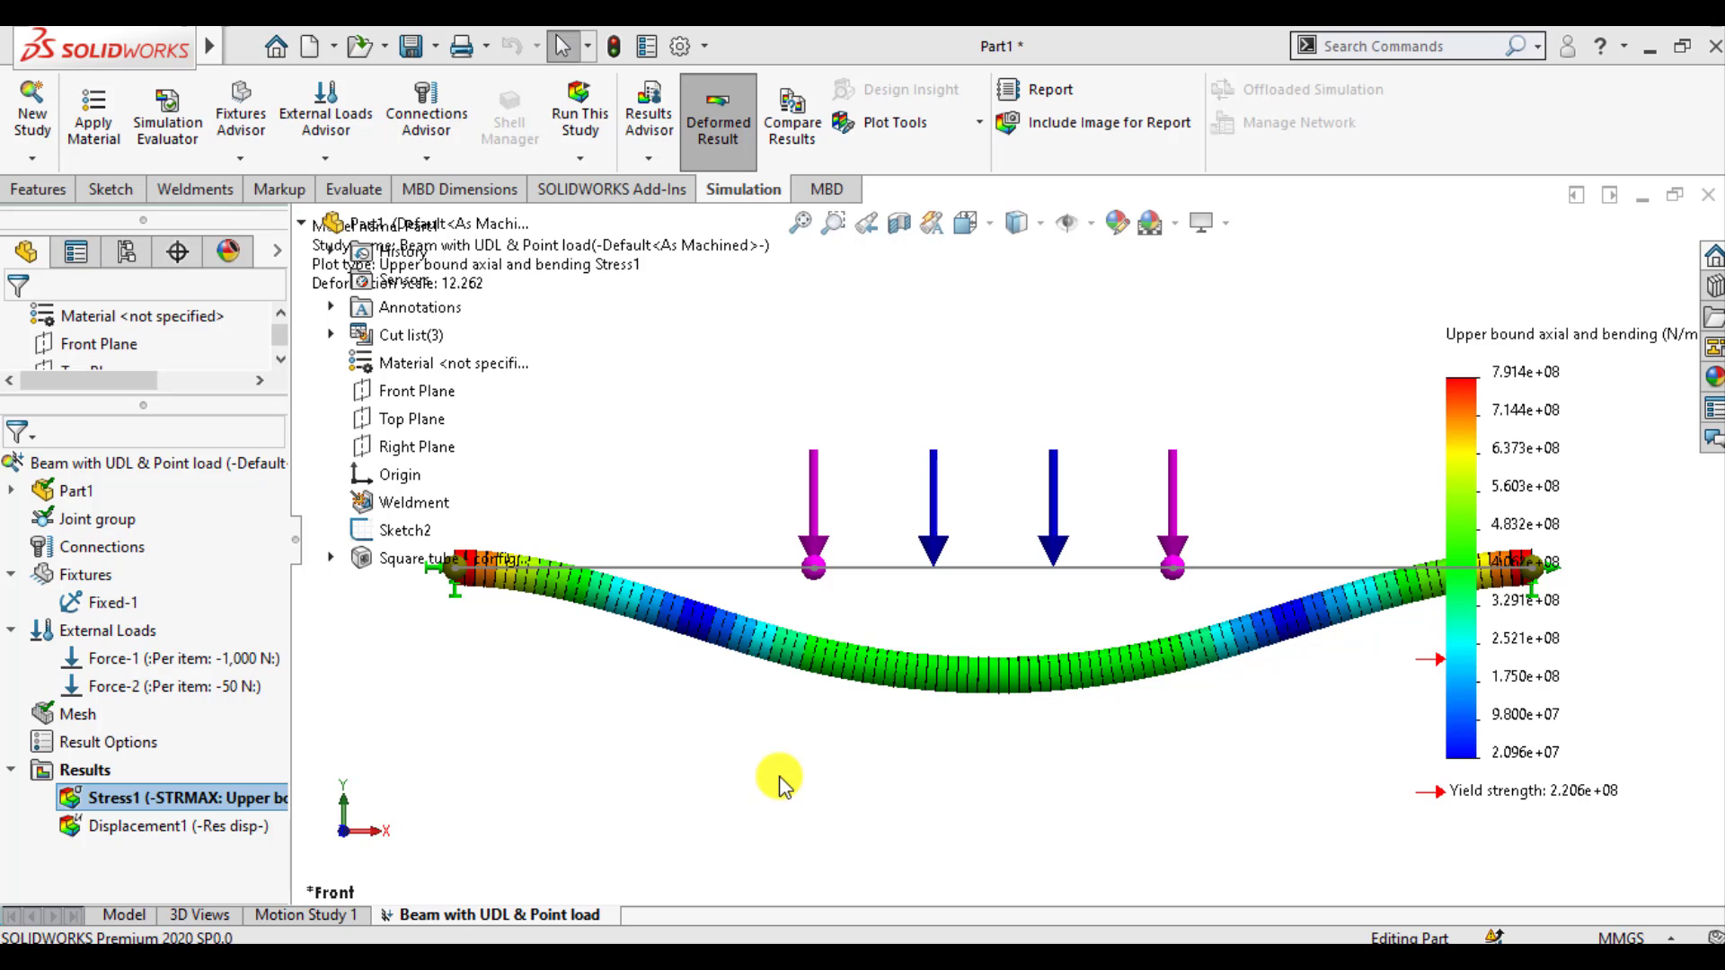
key(f)
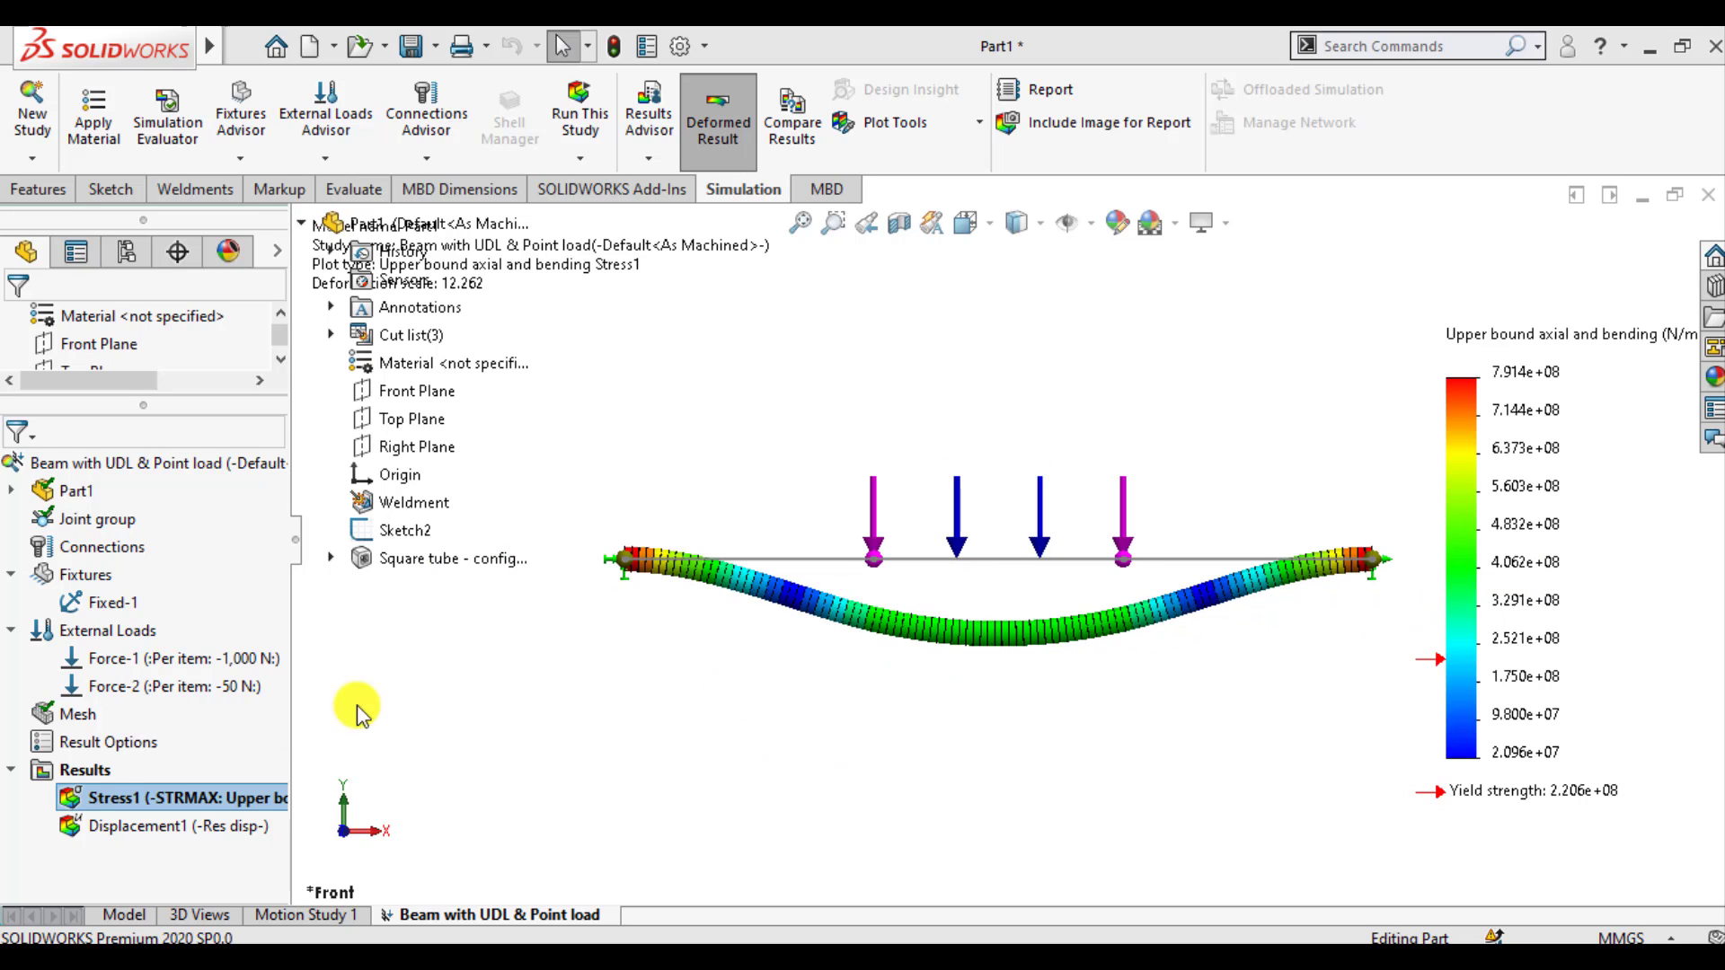
Edit Stress1 to use N/mm^2 (MPa) units, keeping Upper bound axial and bending
right_click(109, 799)
click(176, 408)
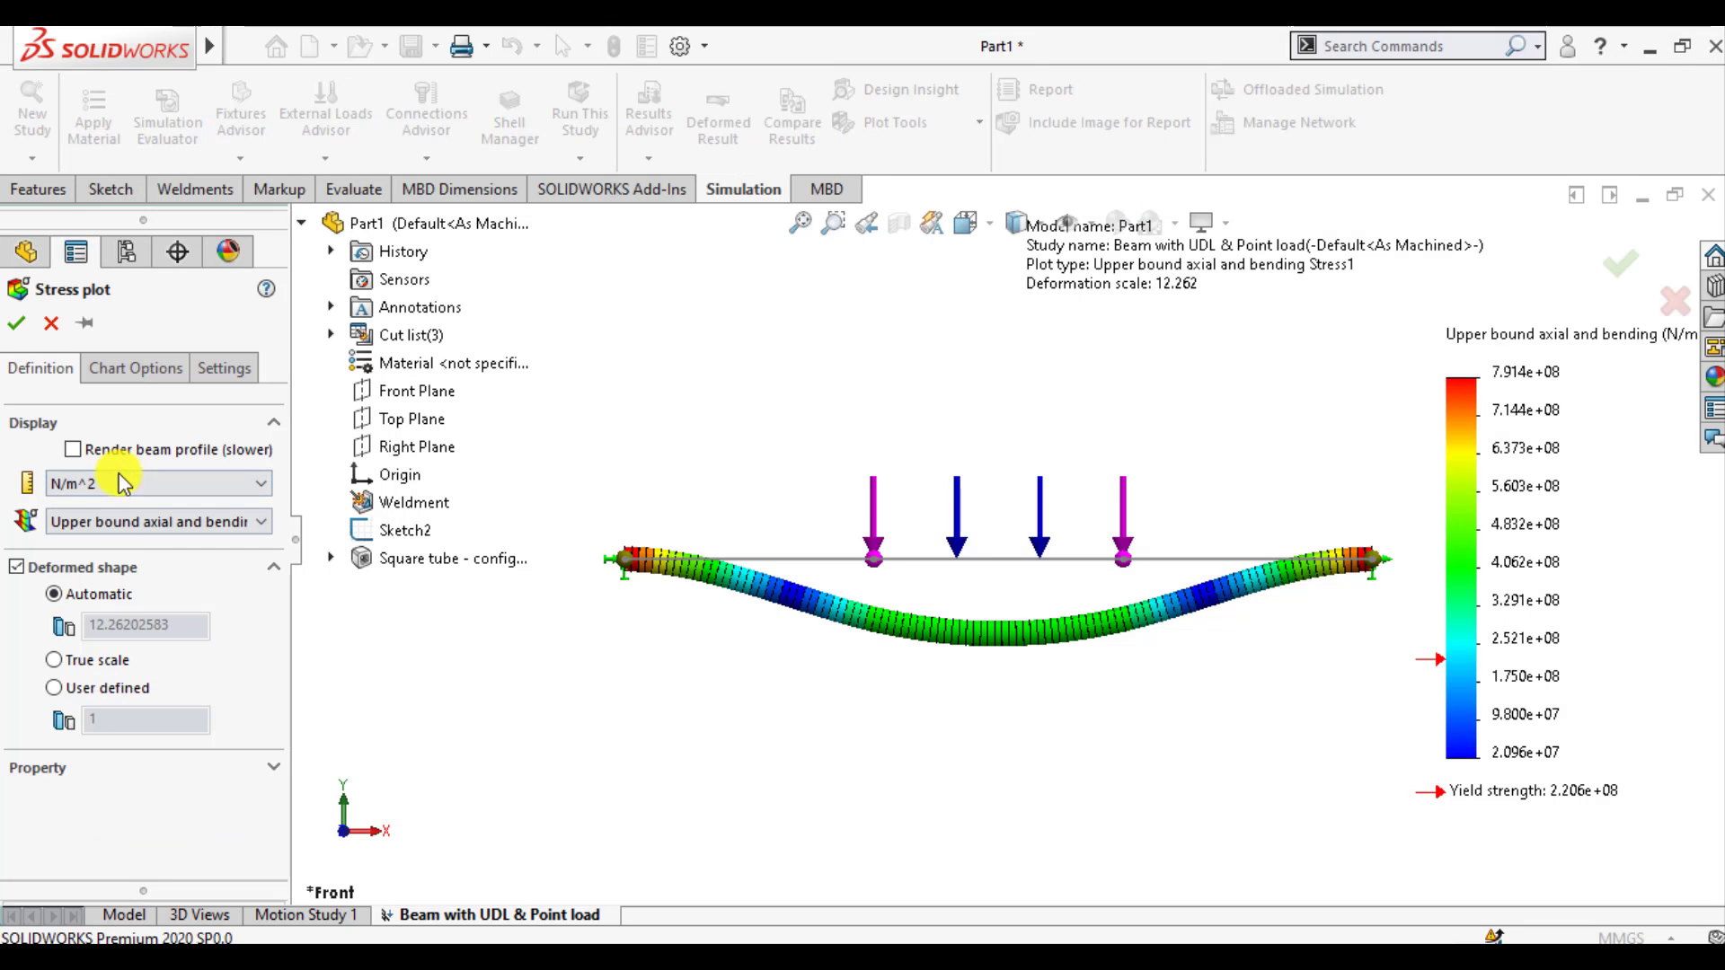
click(122, 485)
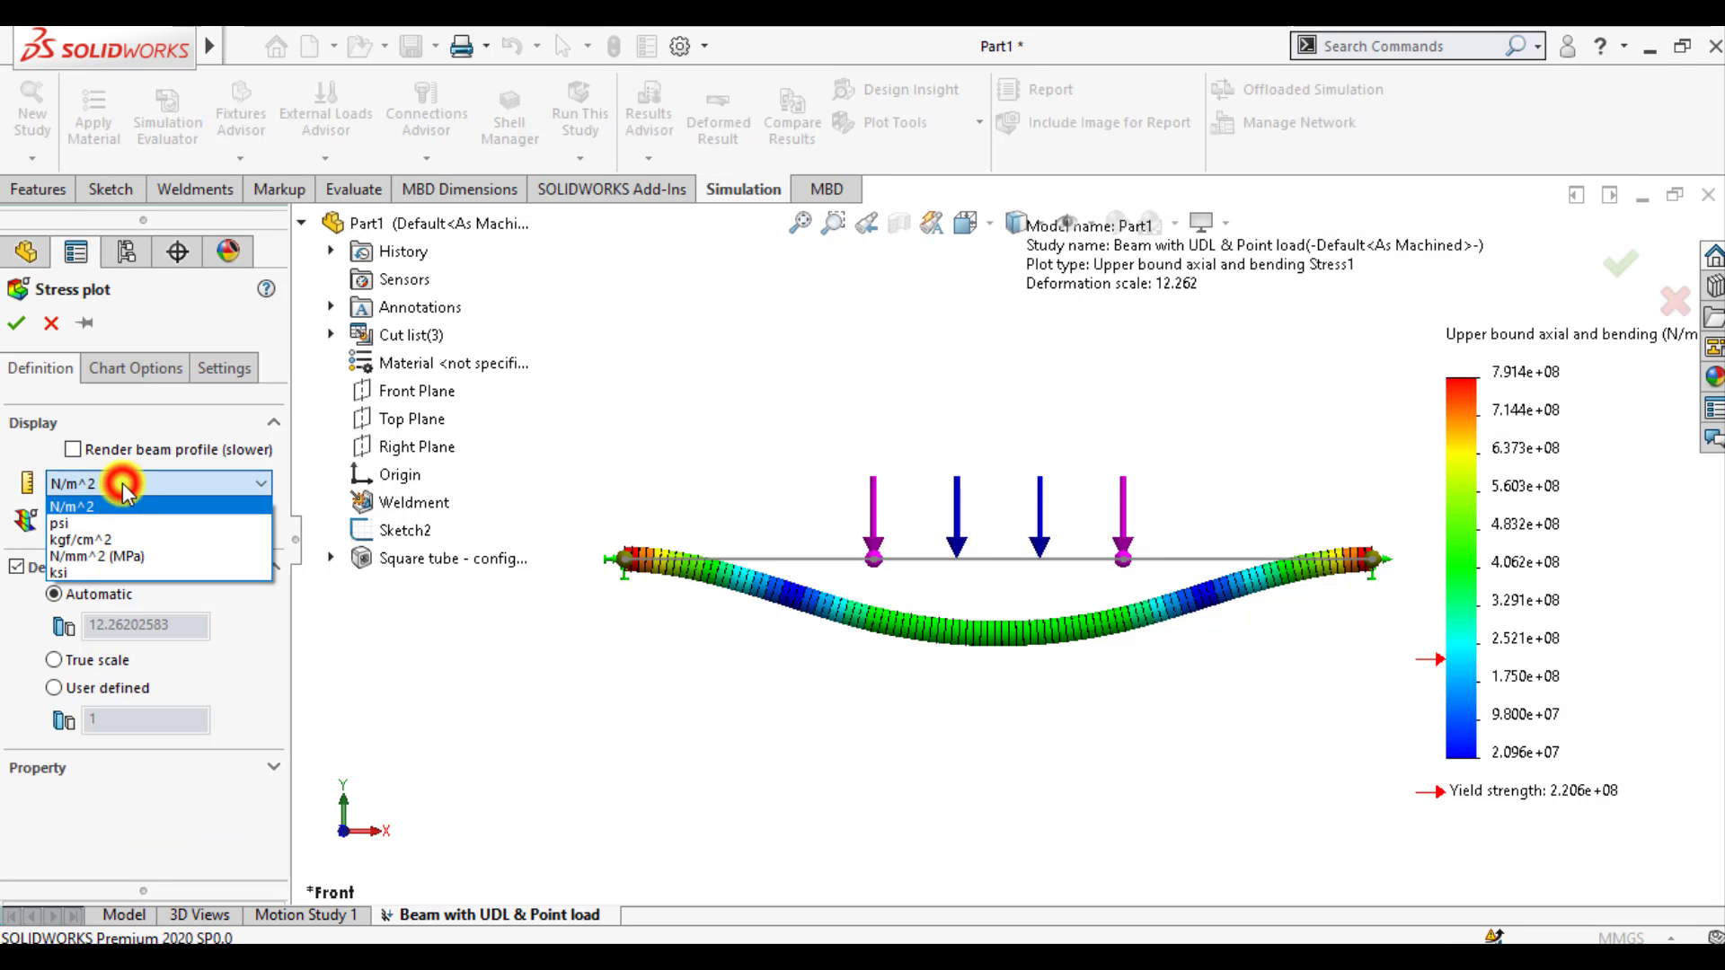
click(113, 539)
click(132, 534)
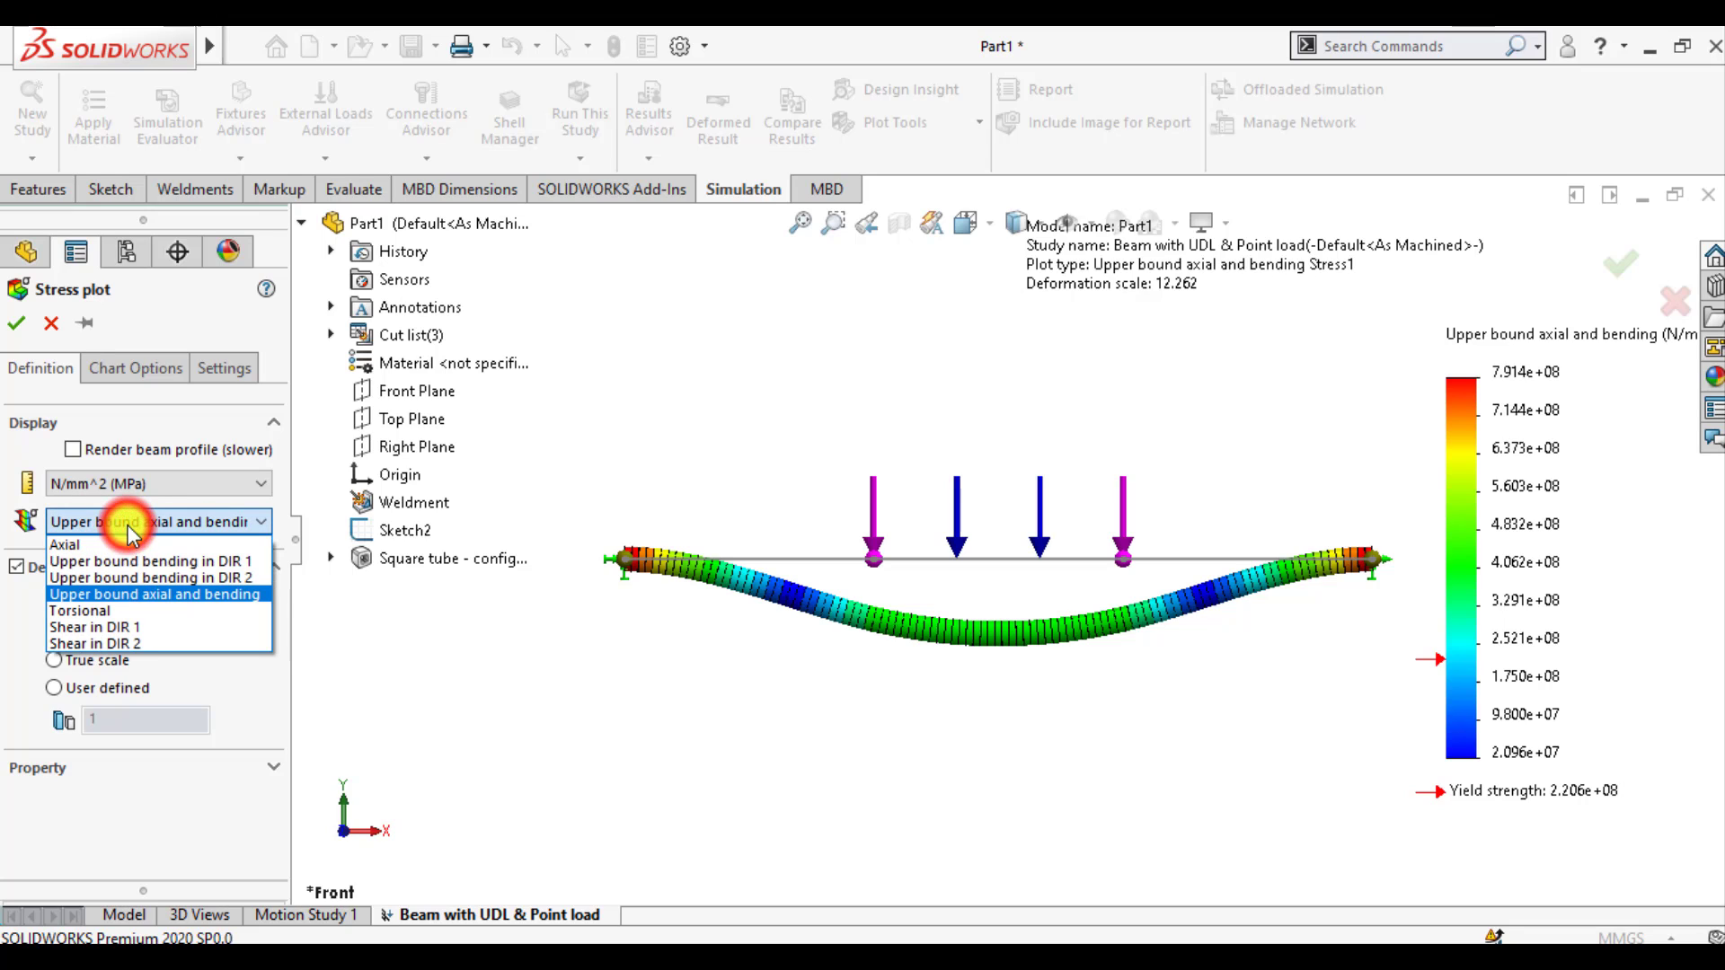
click(132, 530)
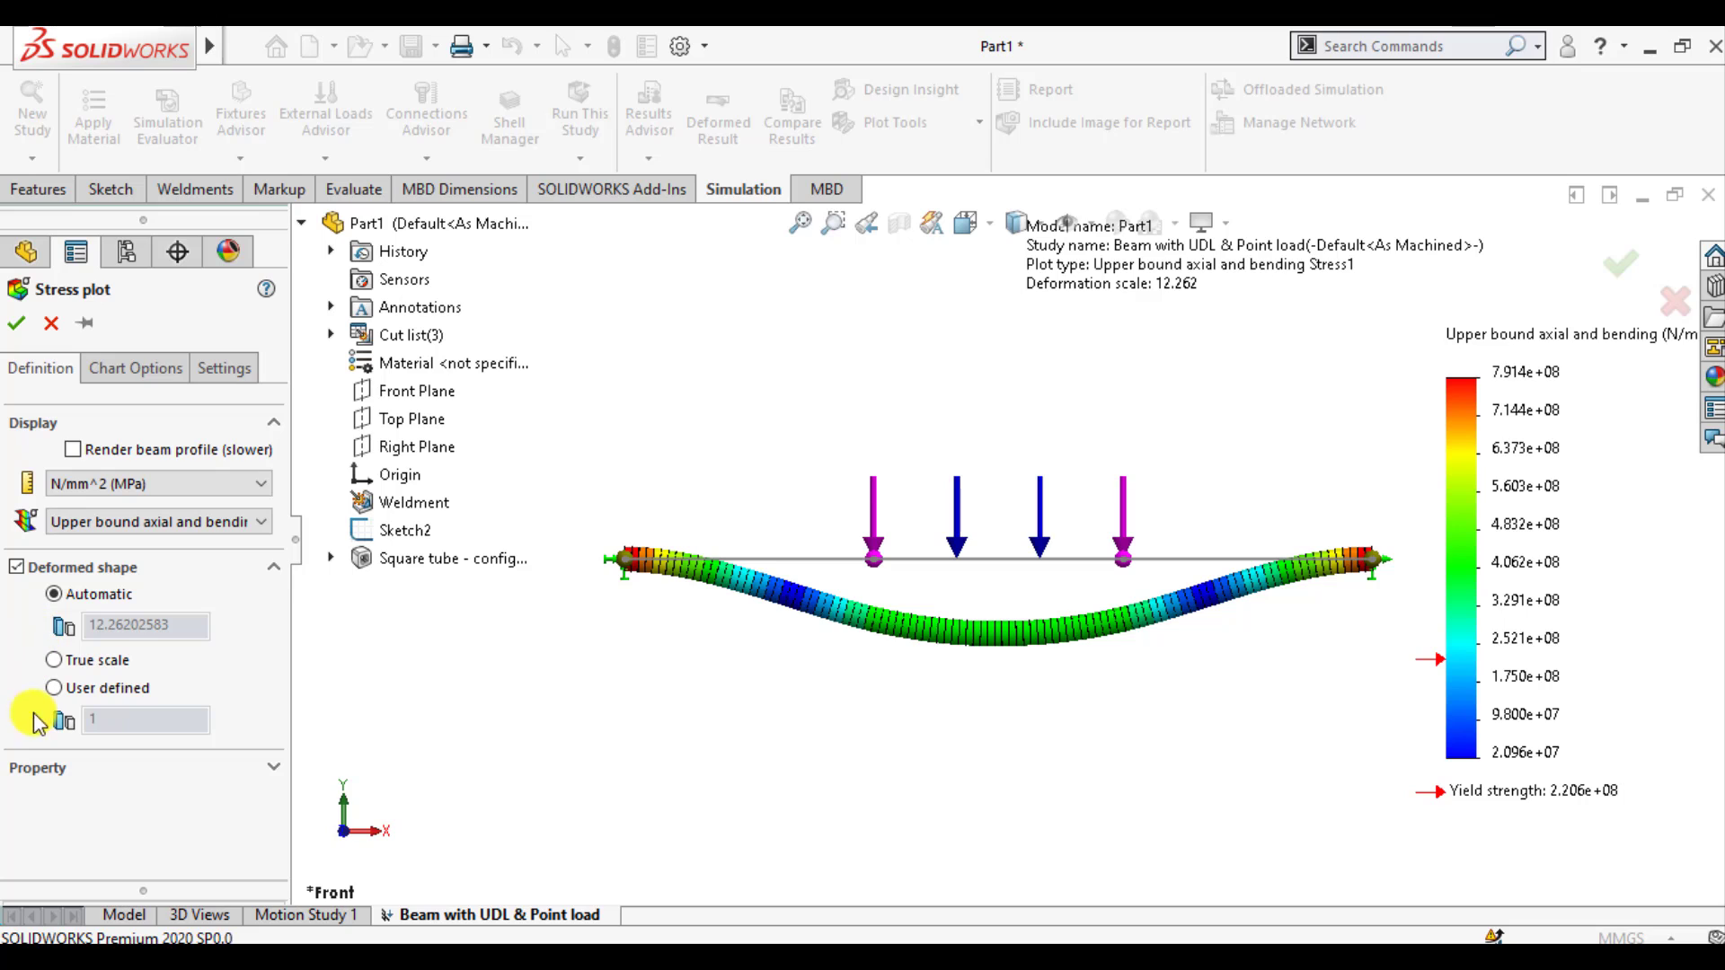
click(128, 365)
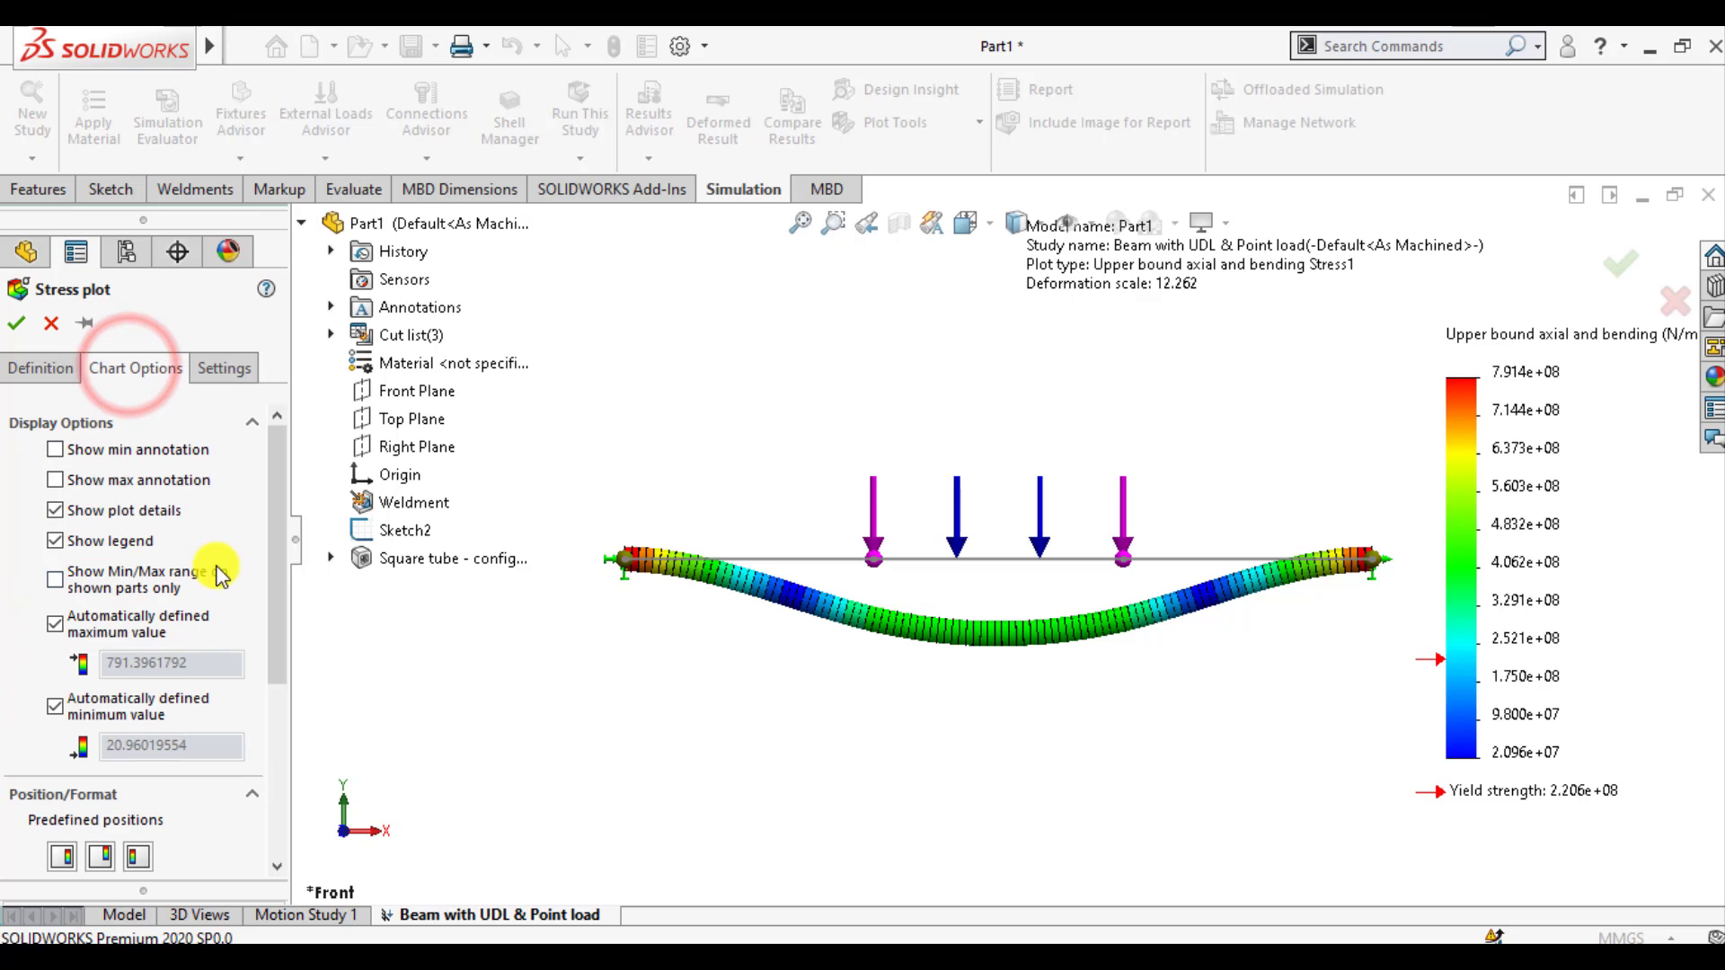
Set the stress legend number format to floating instead of scientific and apply it
drag(266, 537, 276, 694)
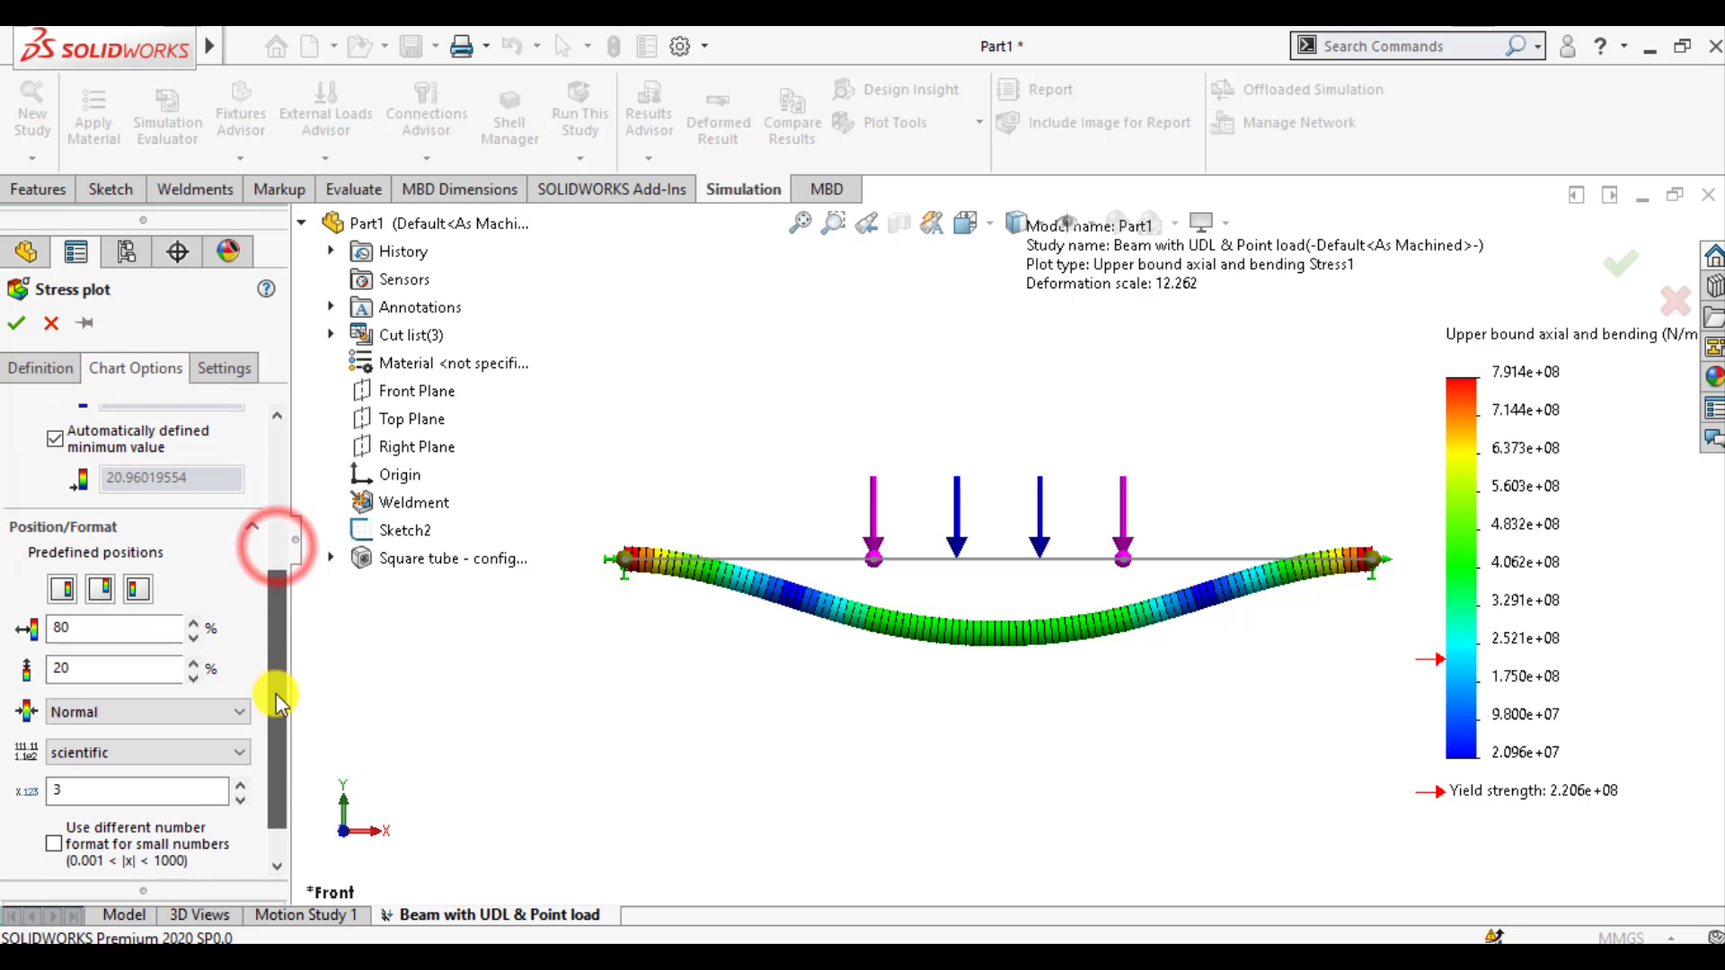
click(139, 738)
click(135, 778)
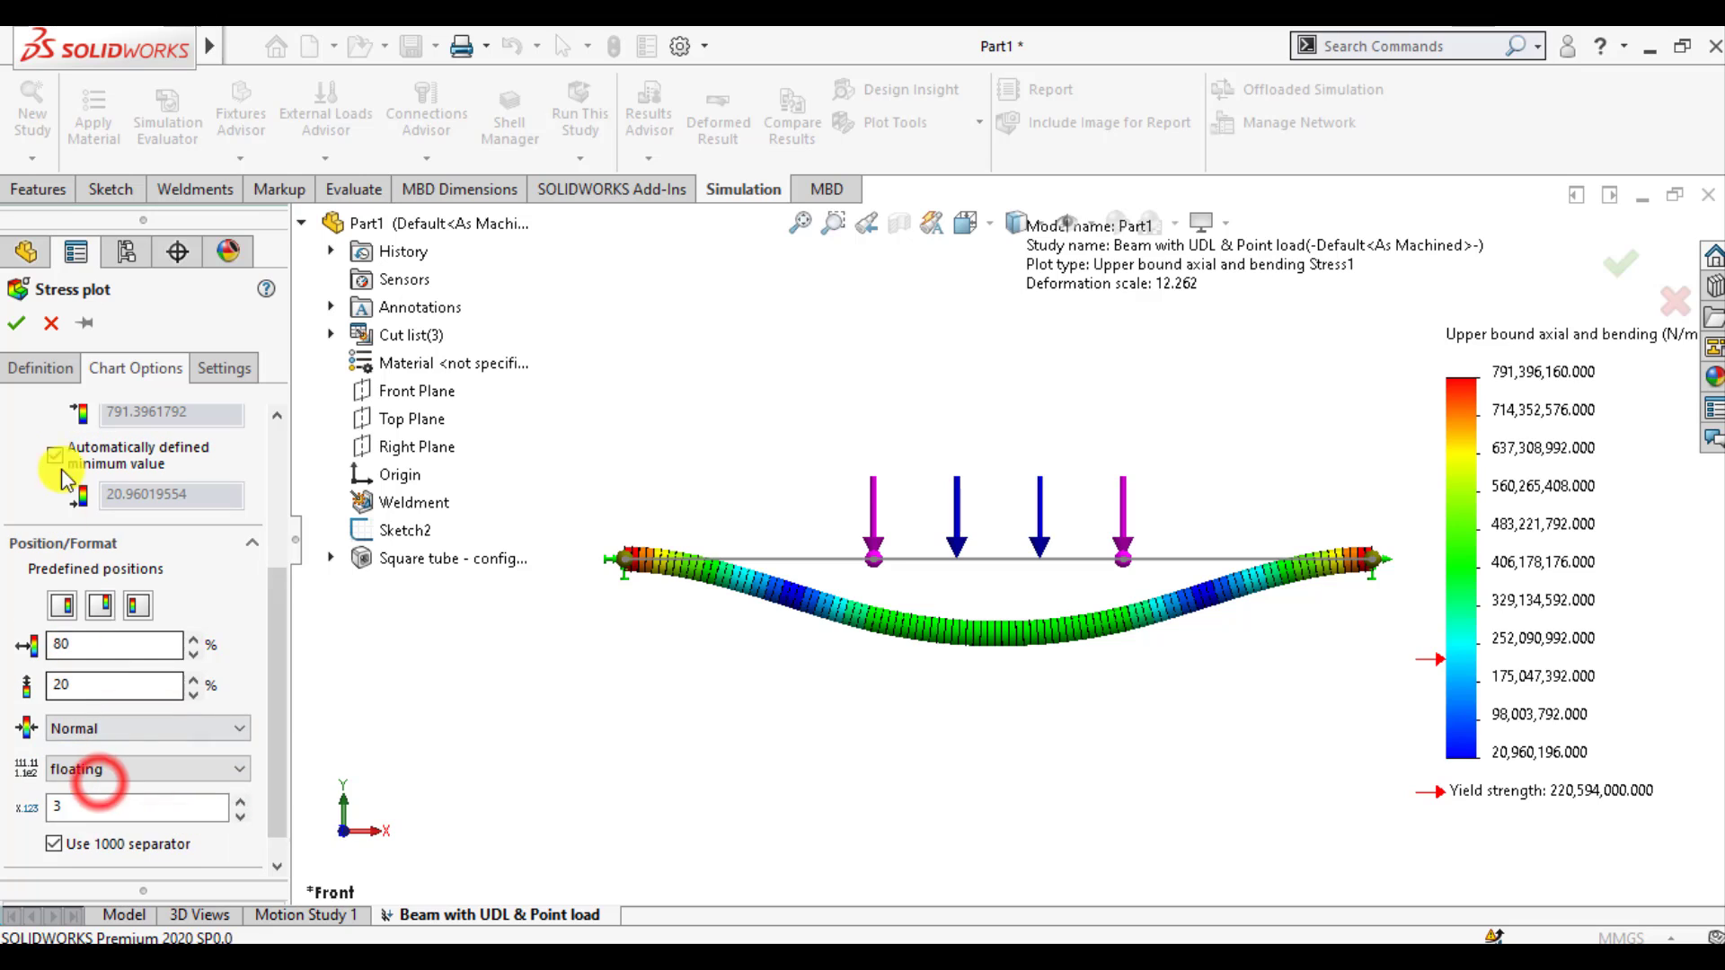
click(13, 325)
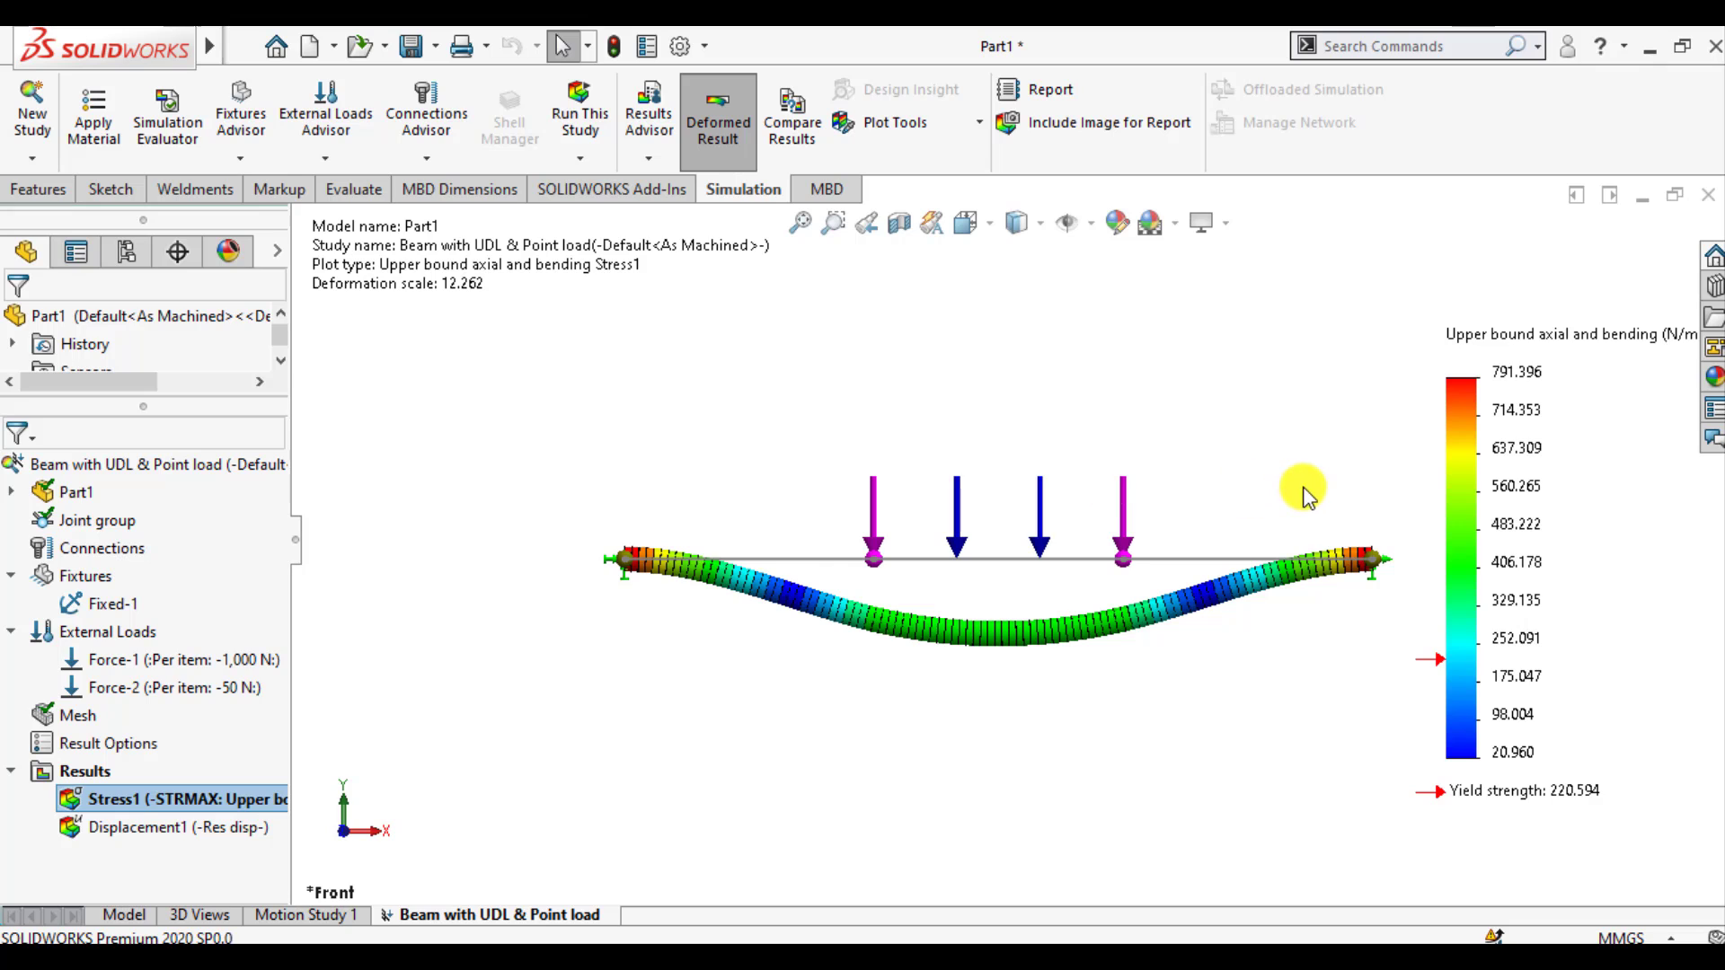
scroll(1306, 482, down, 2)
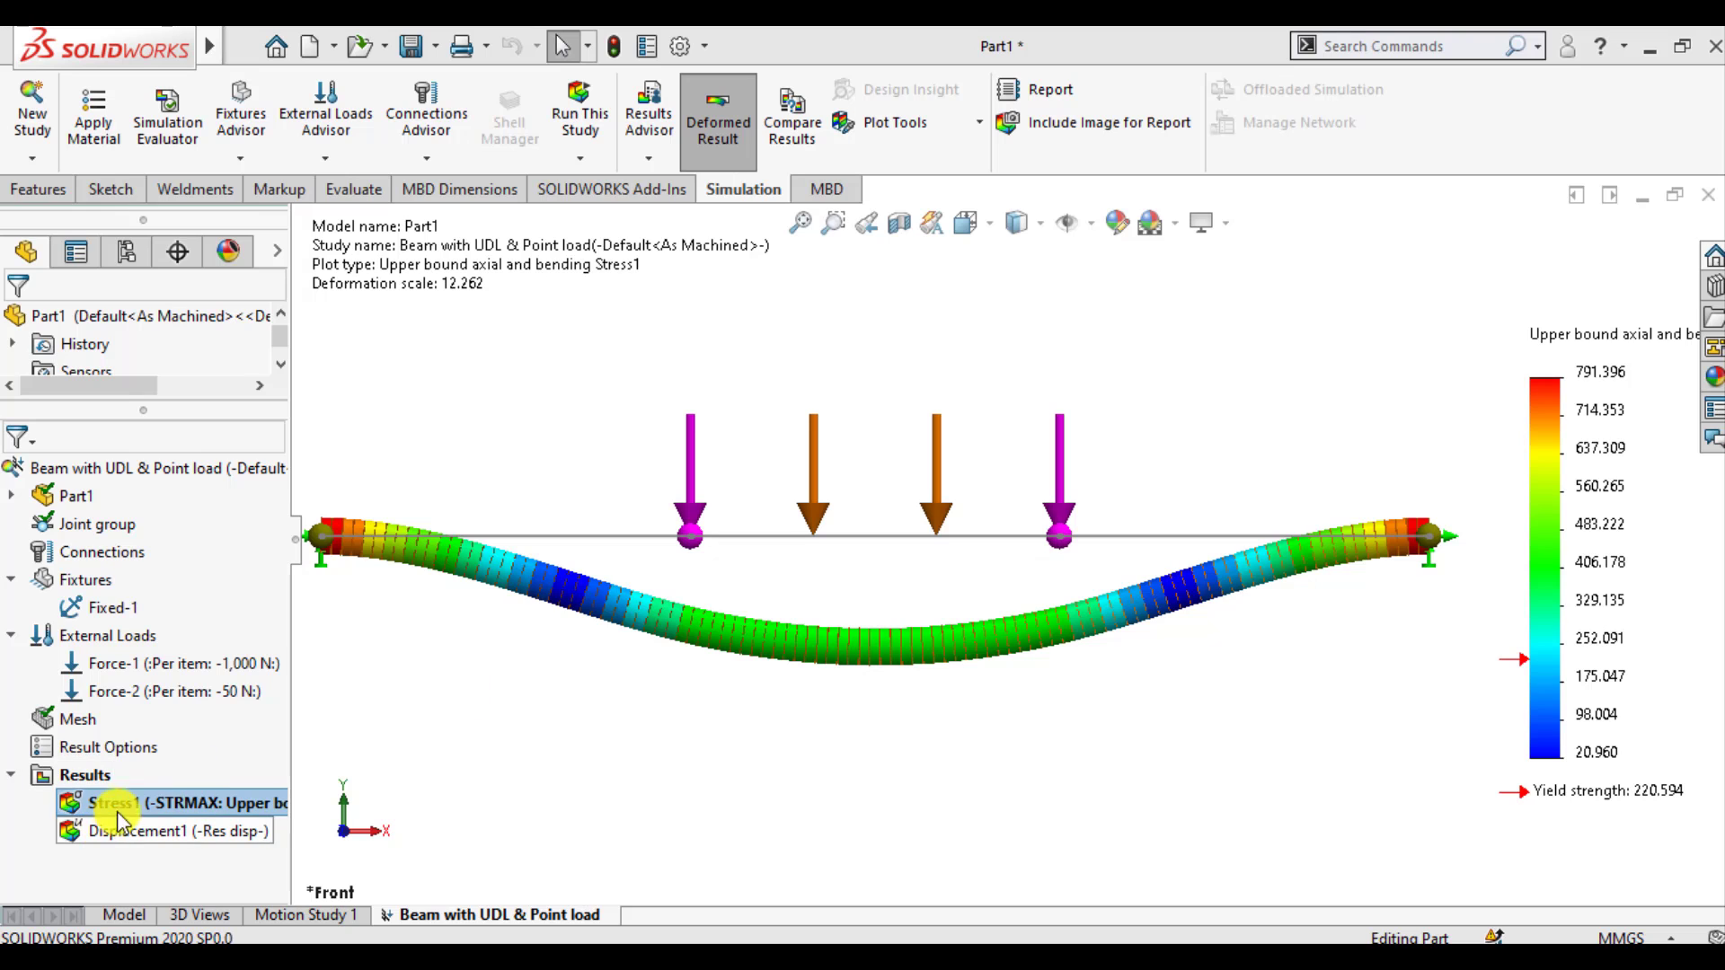
Superimpose the undeformed model on the Stress1 plot with increased transparency
right_click(116, 812)
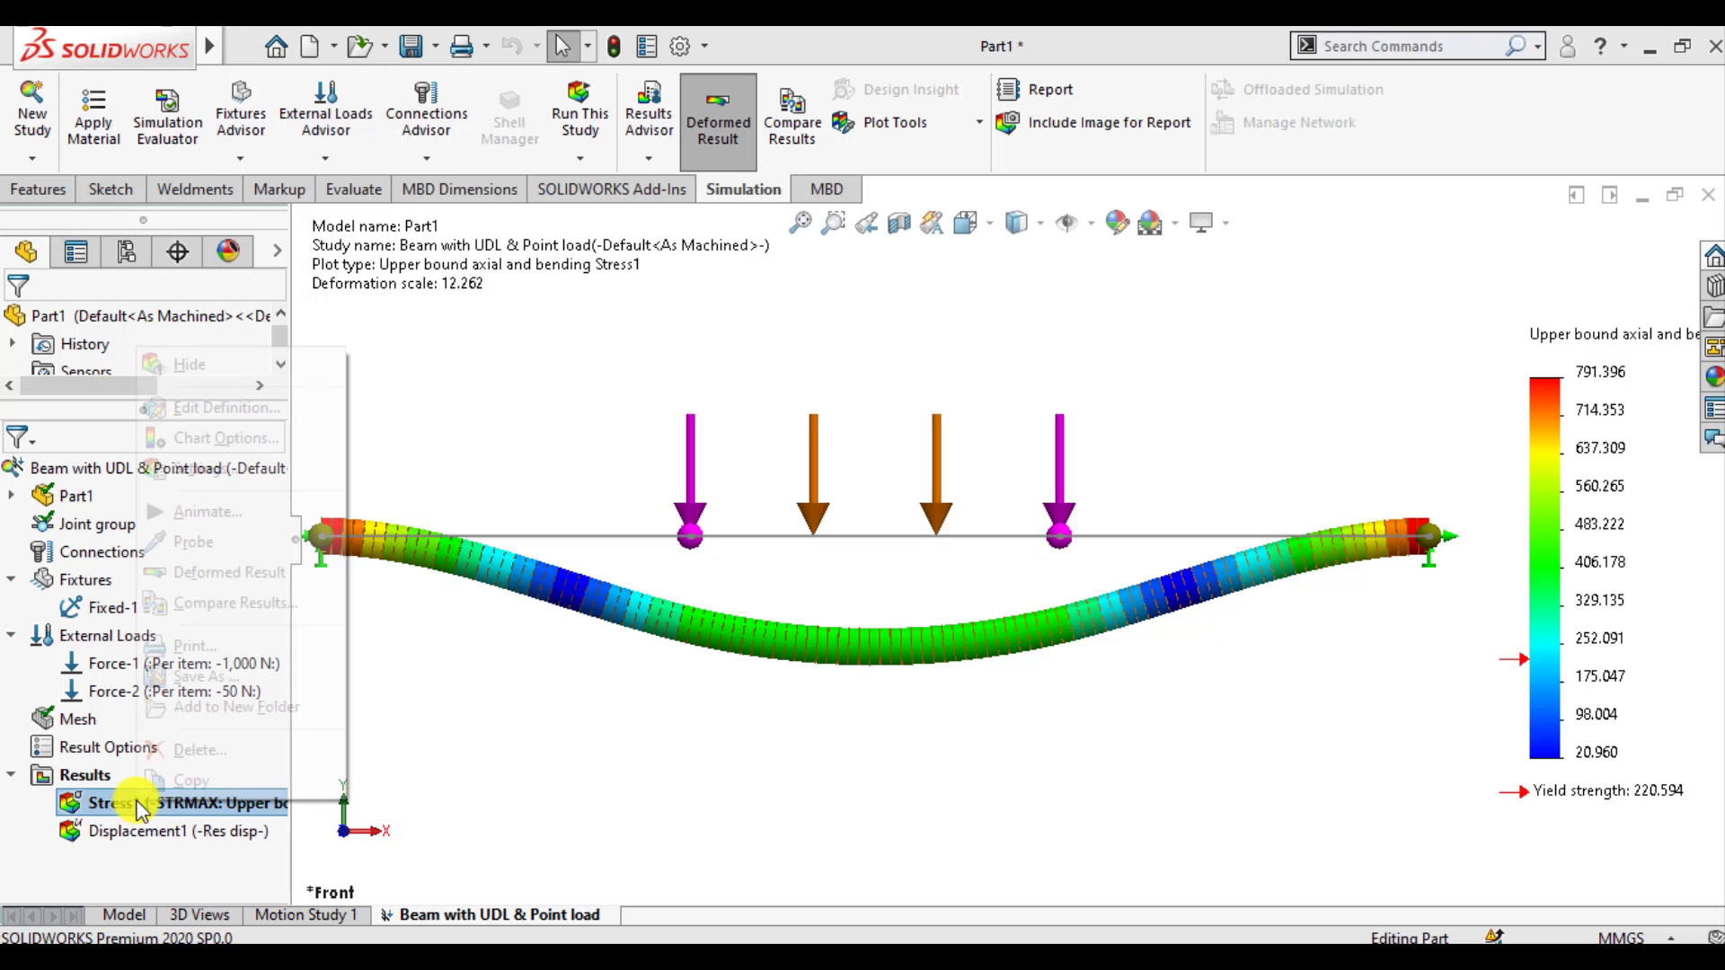
click(245, 409)
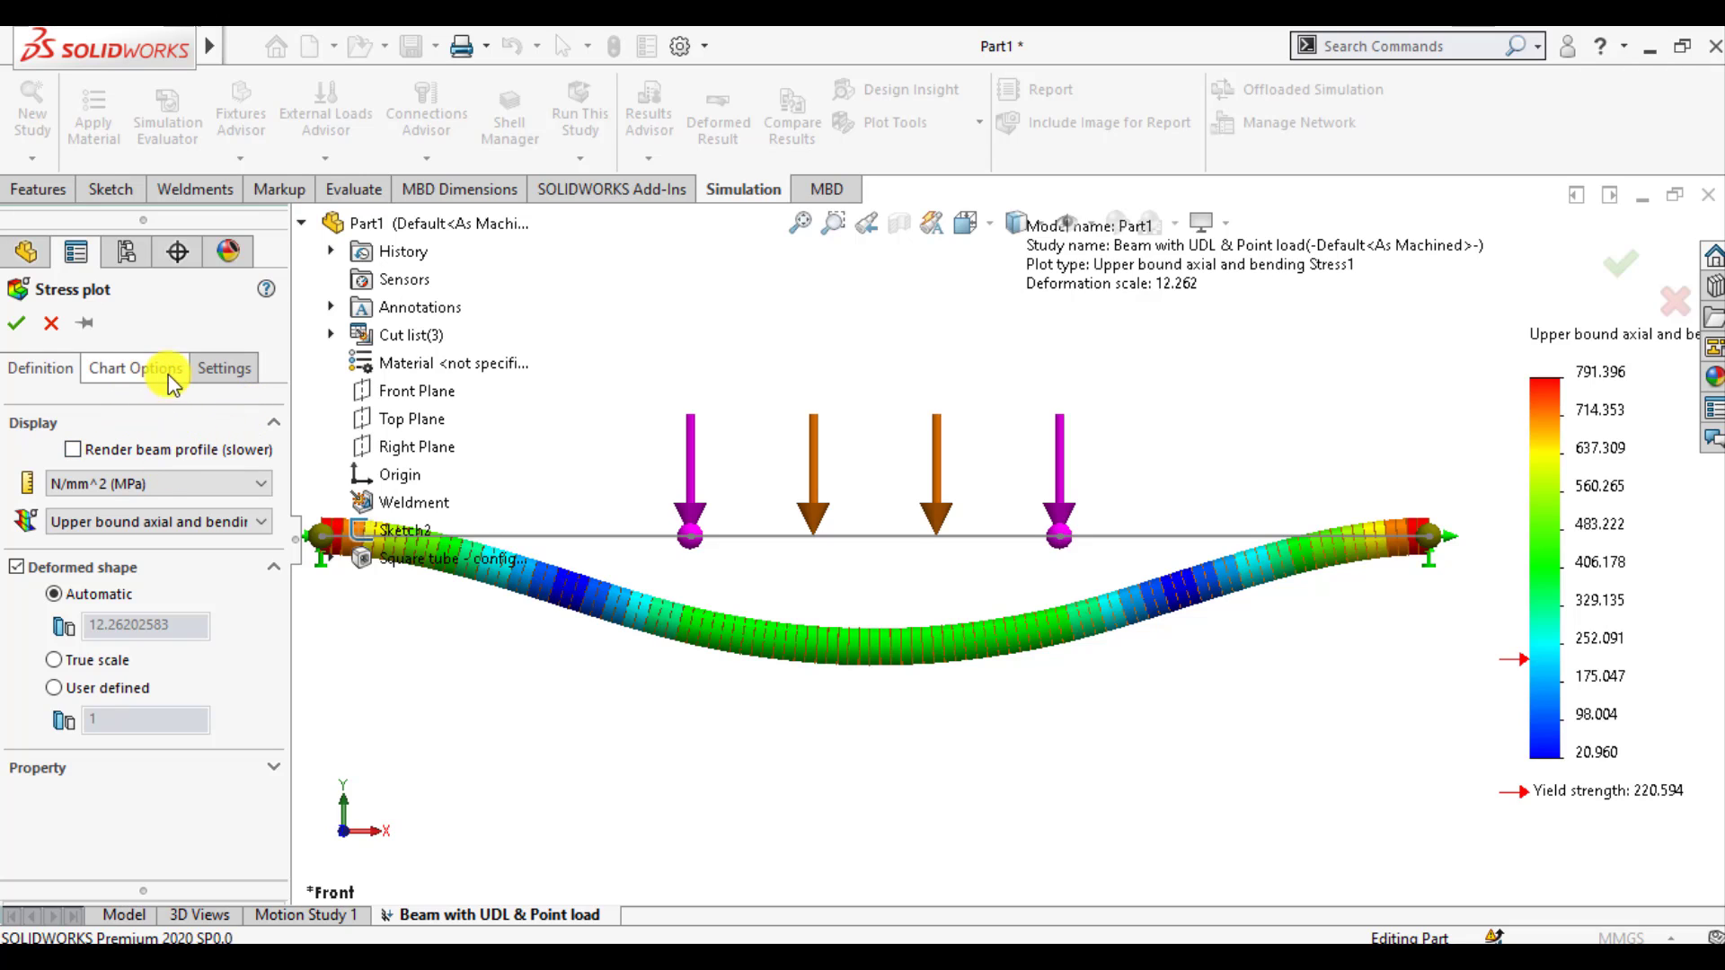
click(225, 368)
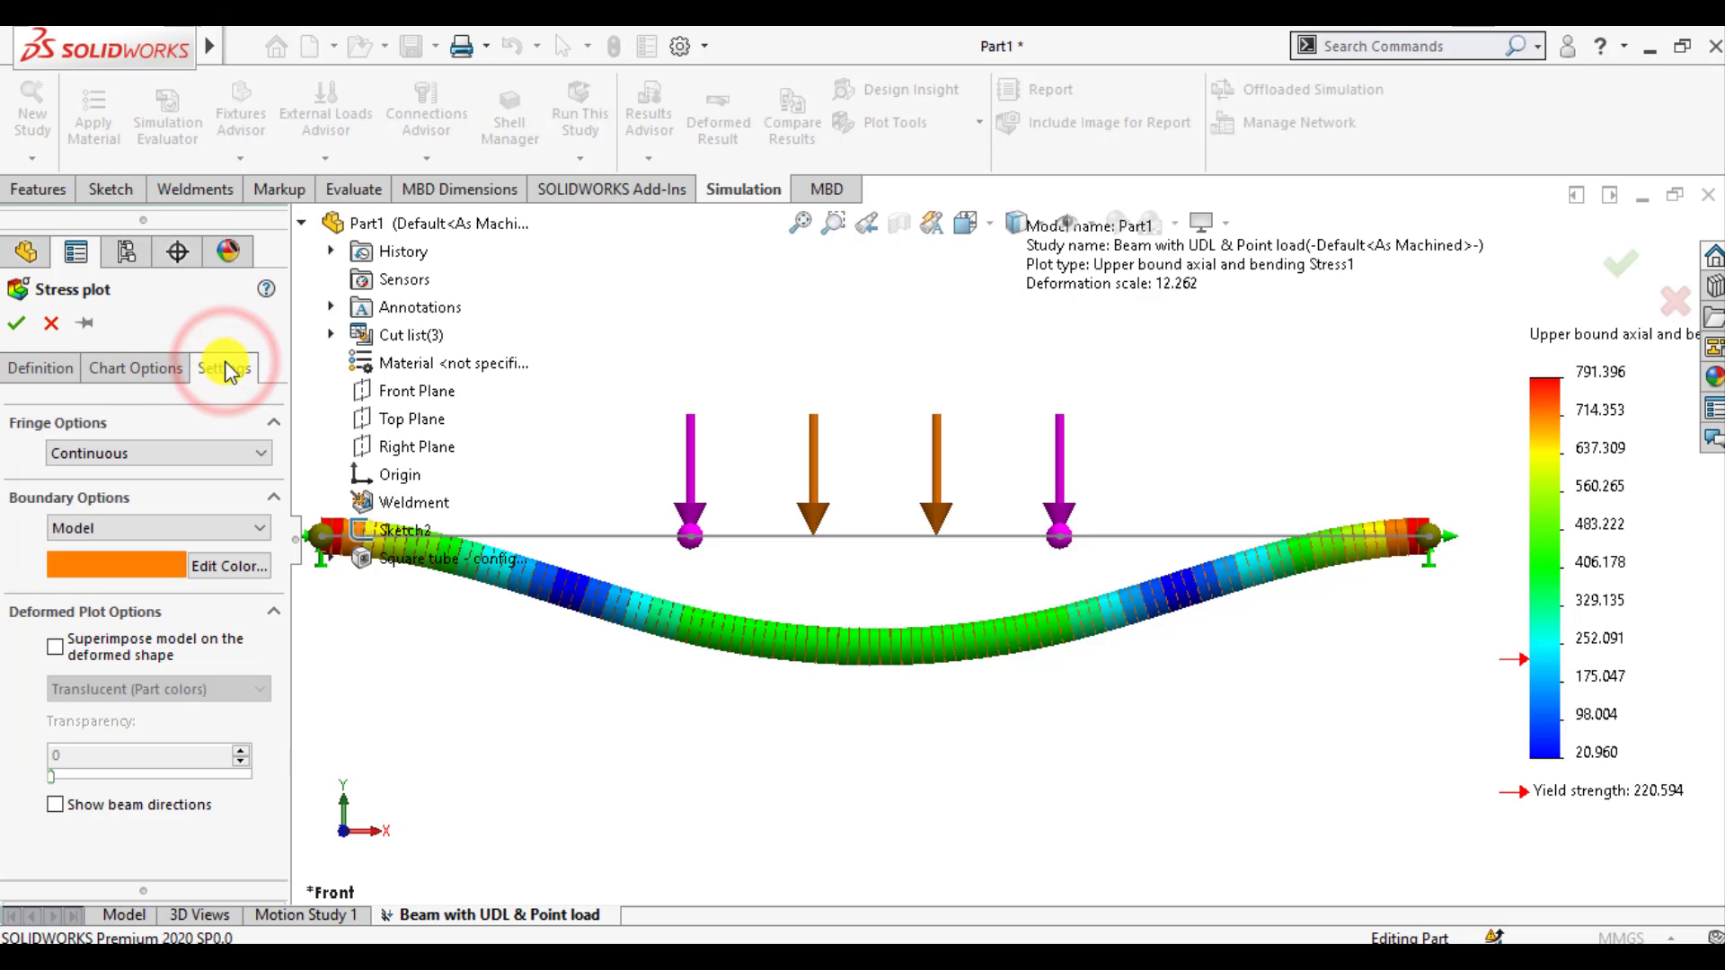
click(61, 649)
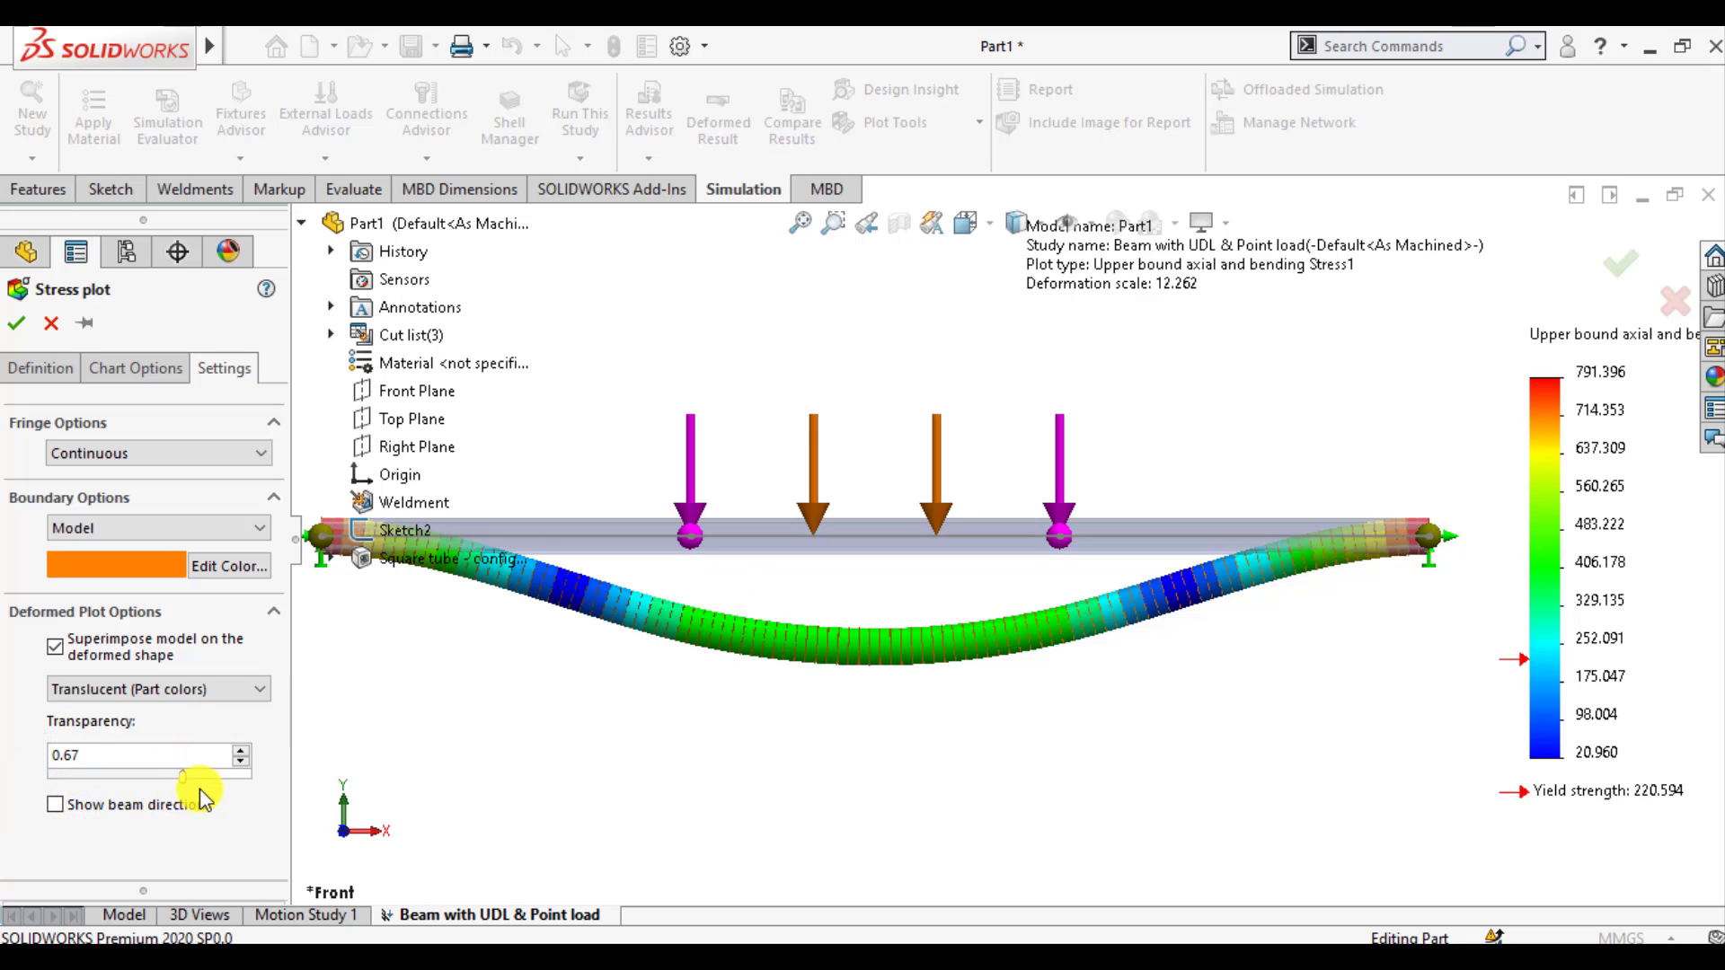
mouse_move(63, 781)
mouse_down()
mouse_move(217, 790)
mouse_move(38, 802)
mouse_up()
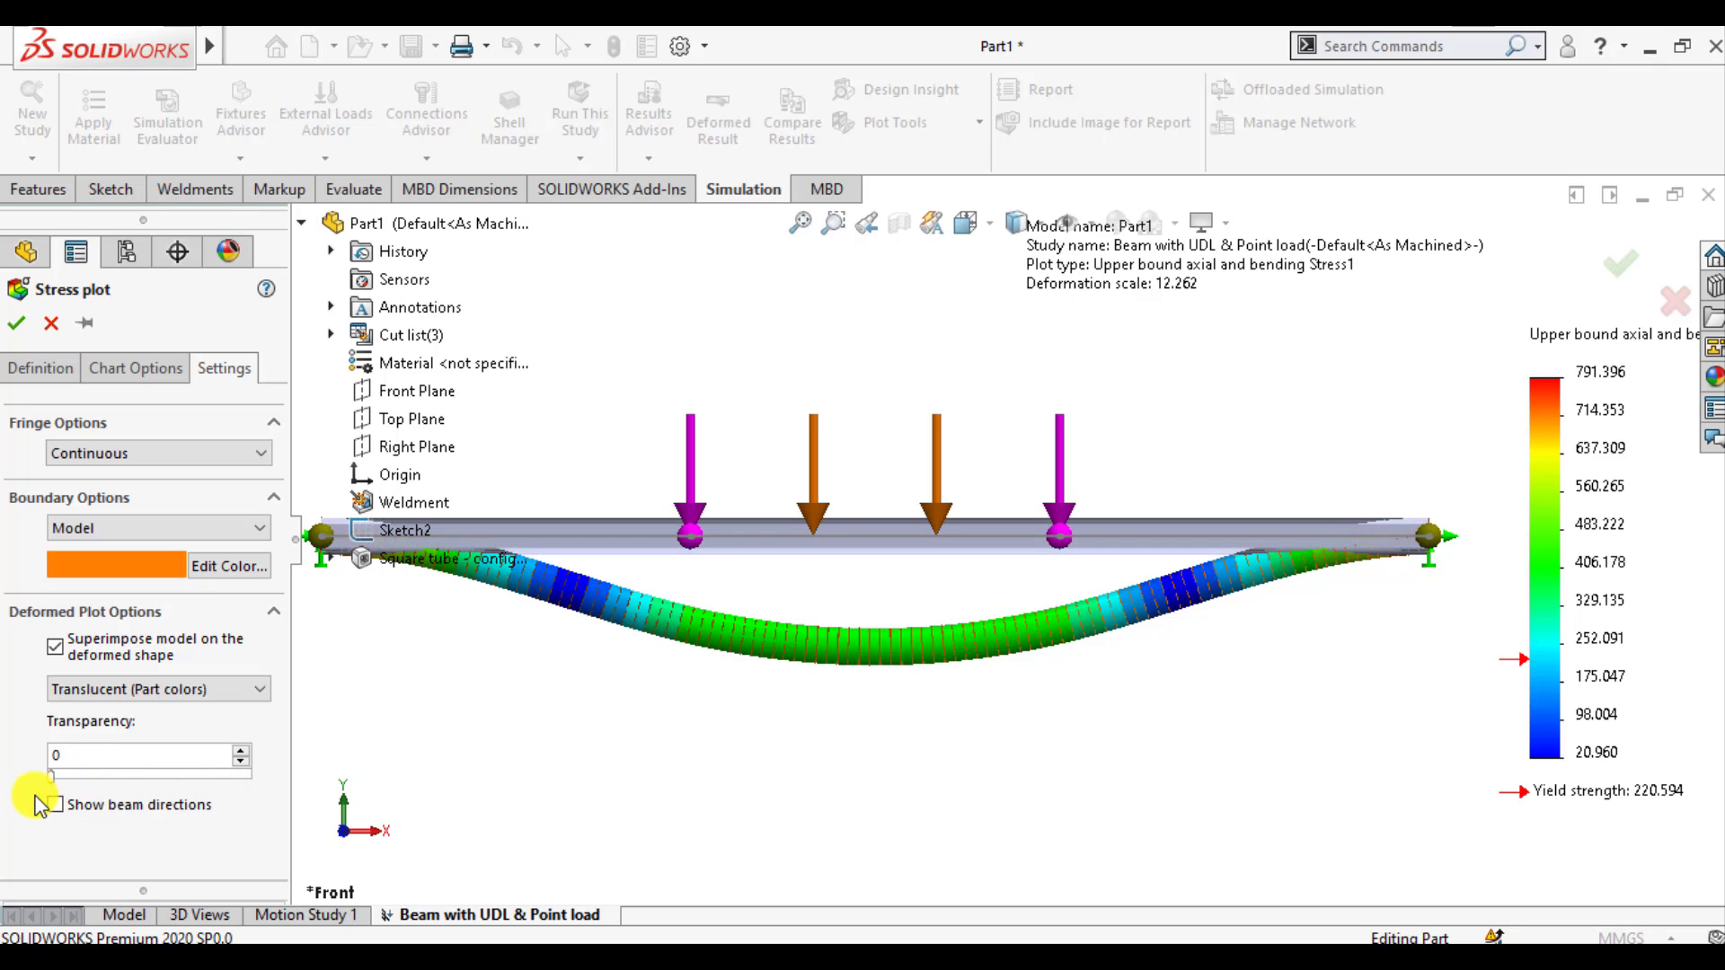
Show the mesh boundary in dark red and apply the Stress1 settings
click(232, 565)
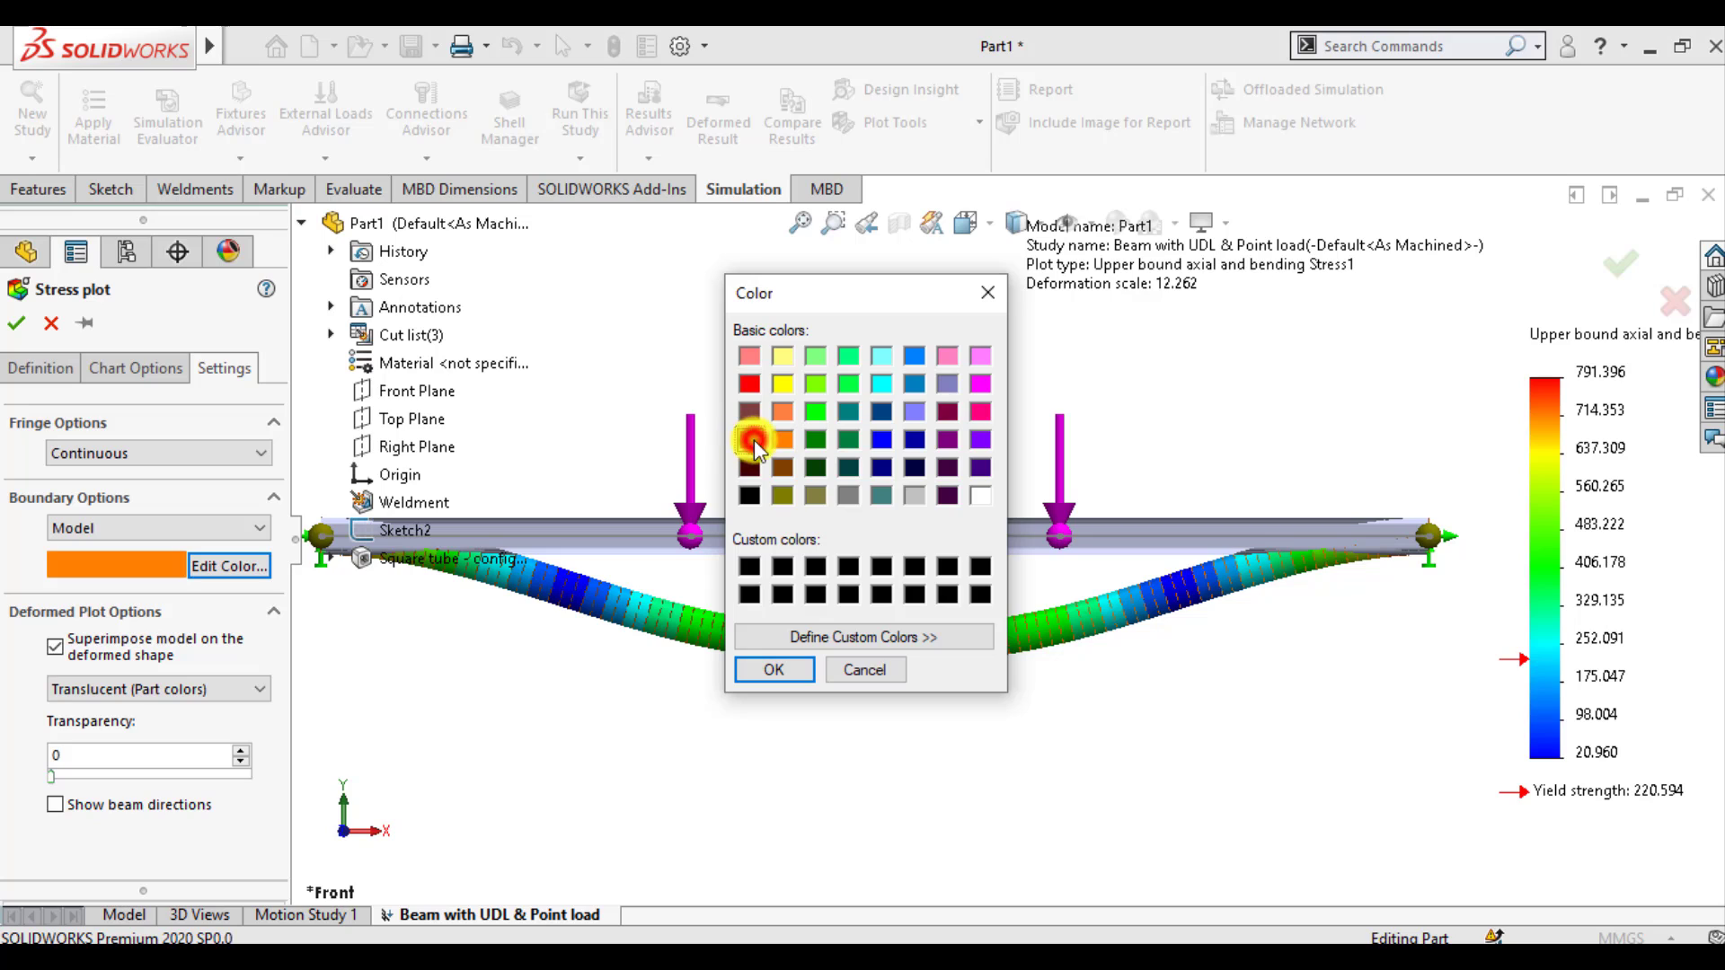
click(750, 439)
click(773, 670)
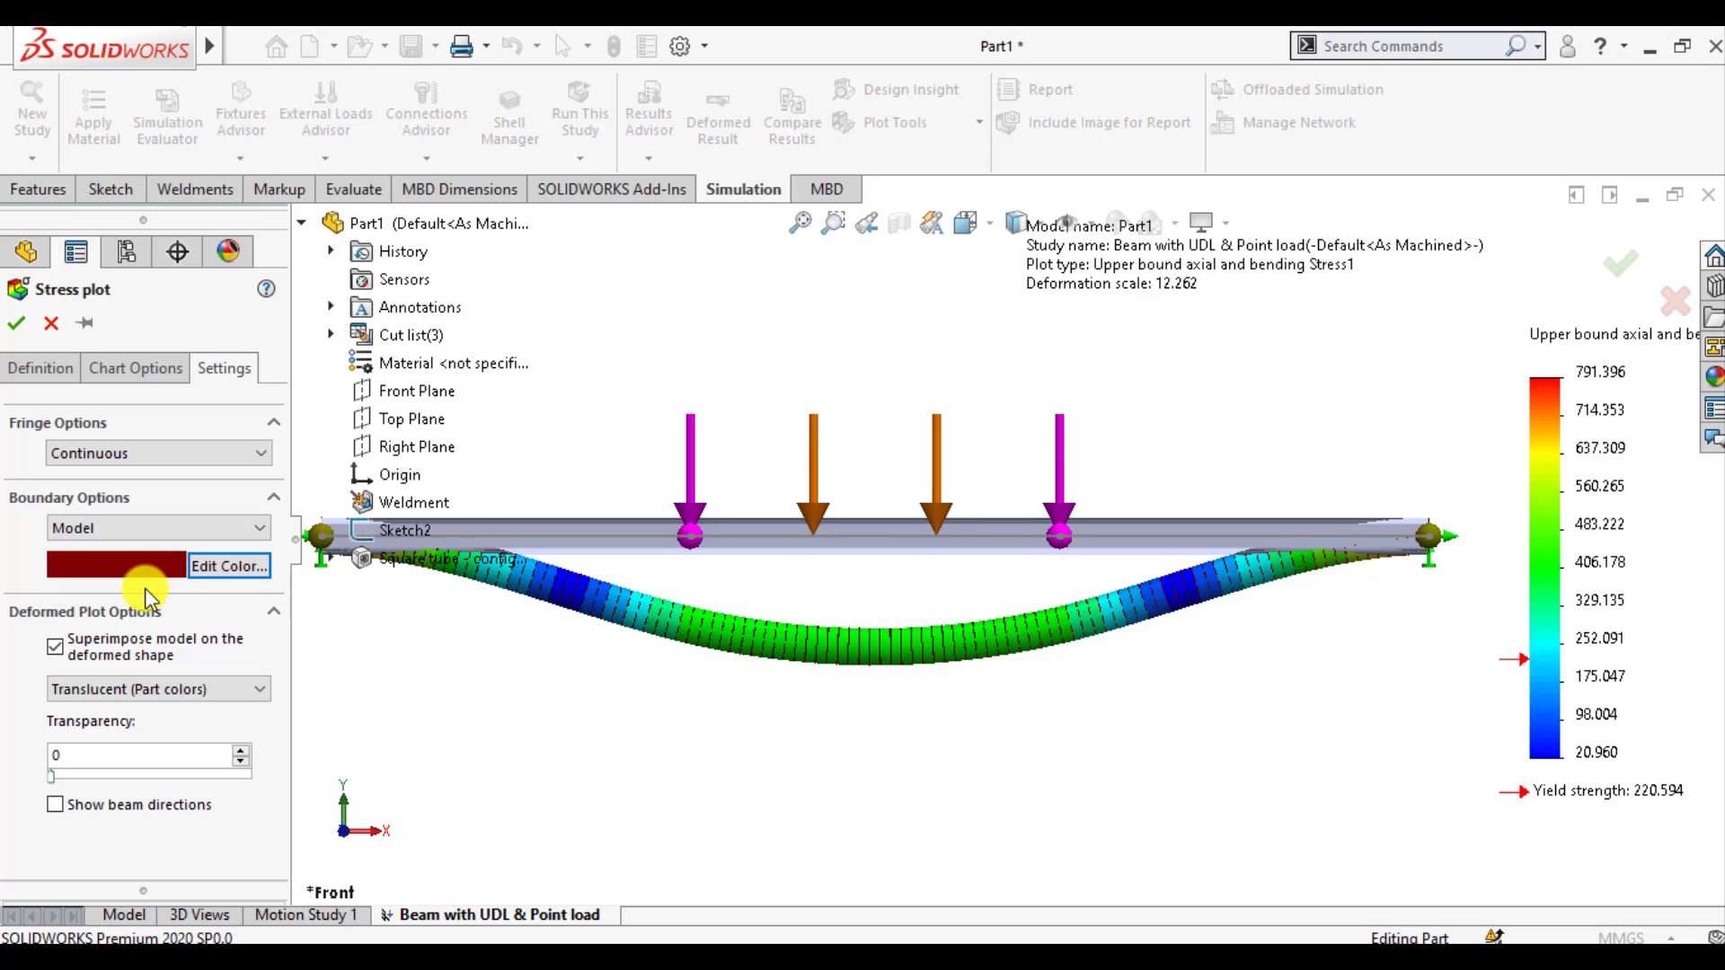
click(135, 530)
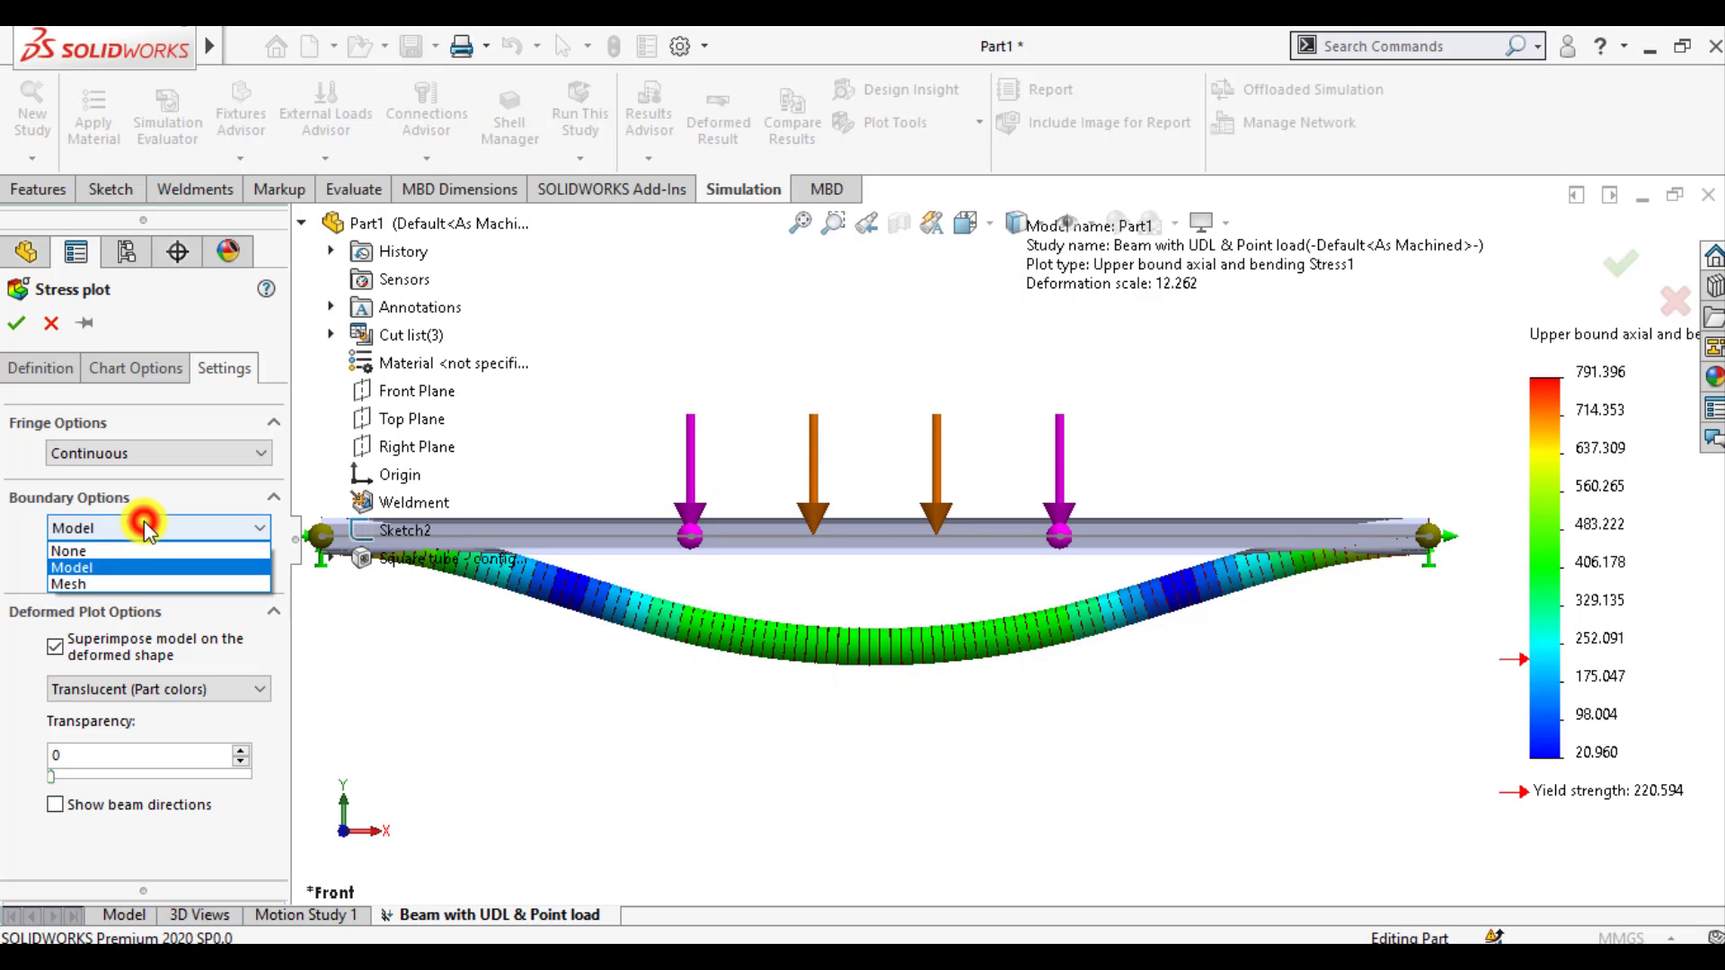
click(70, 580)
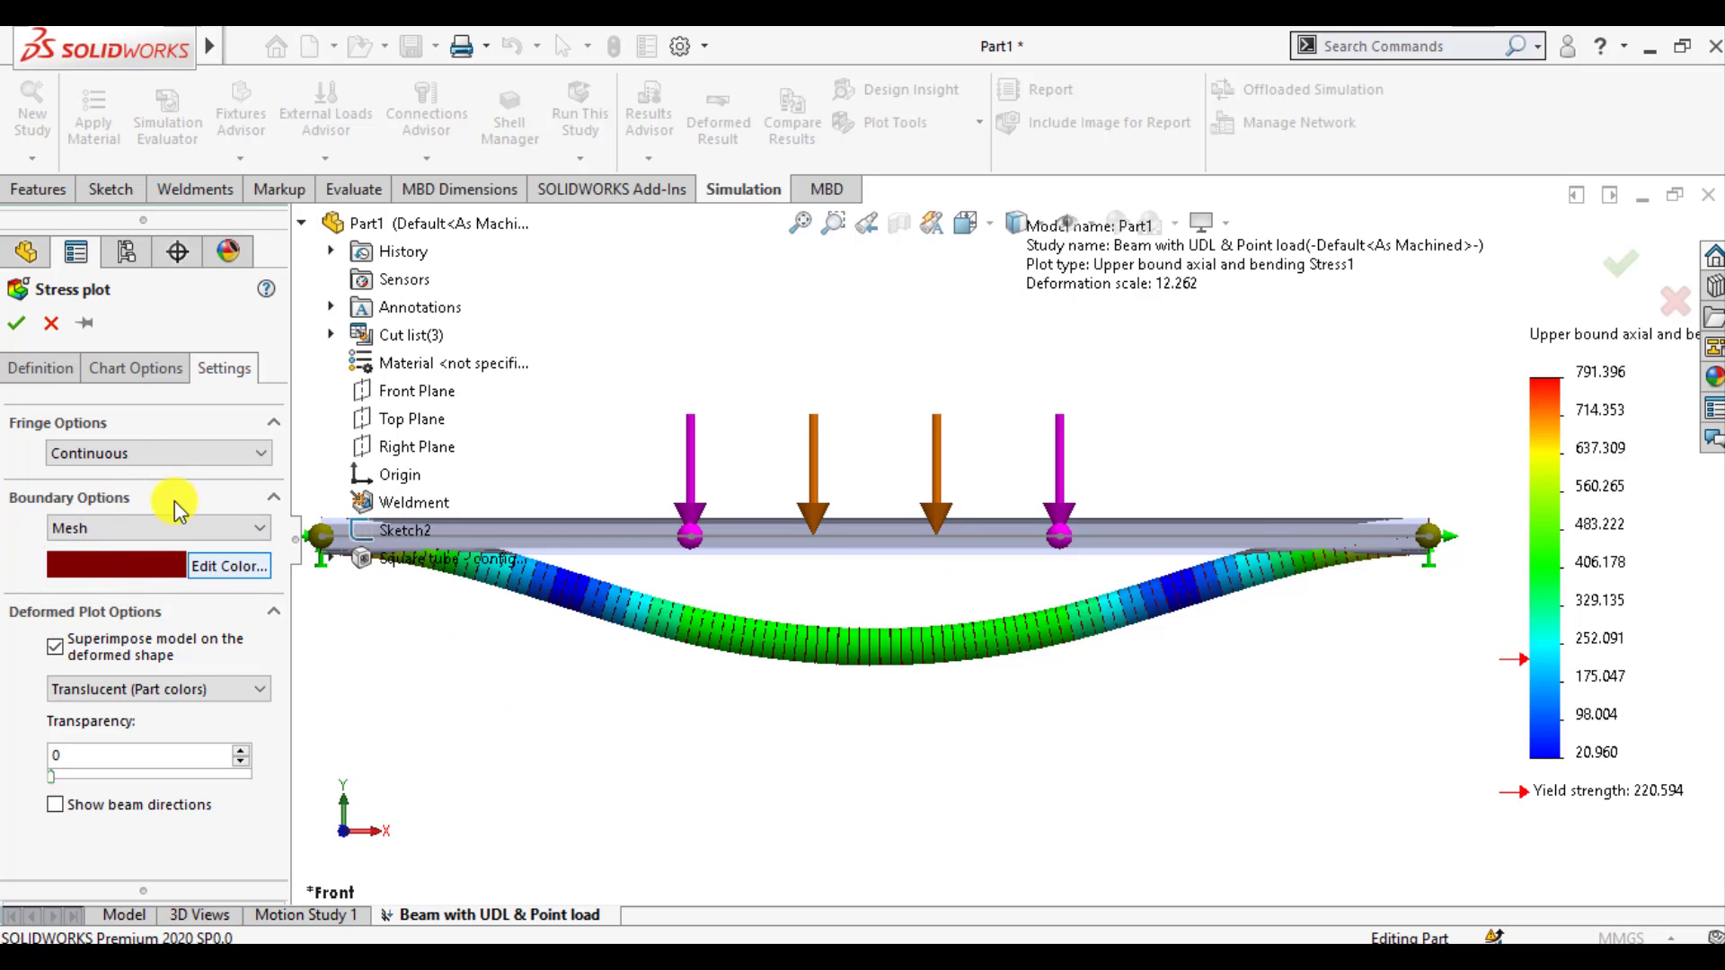
click(18, 328)
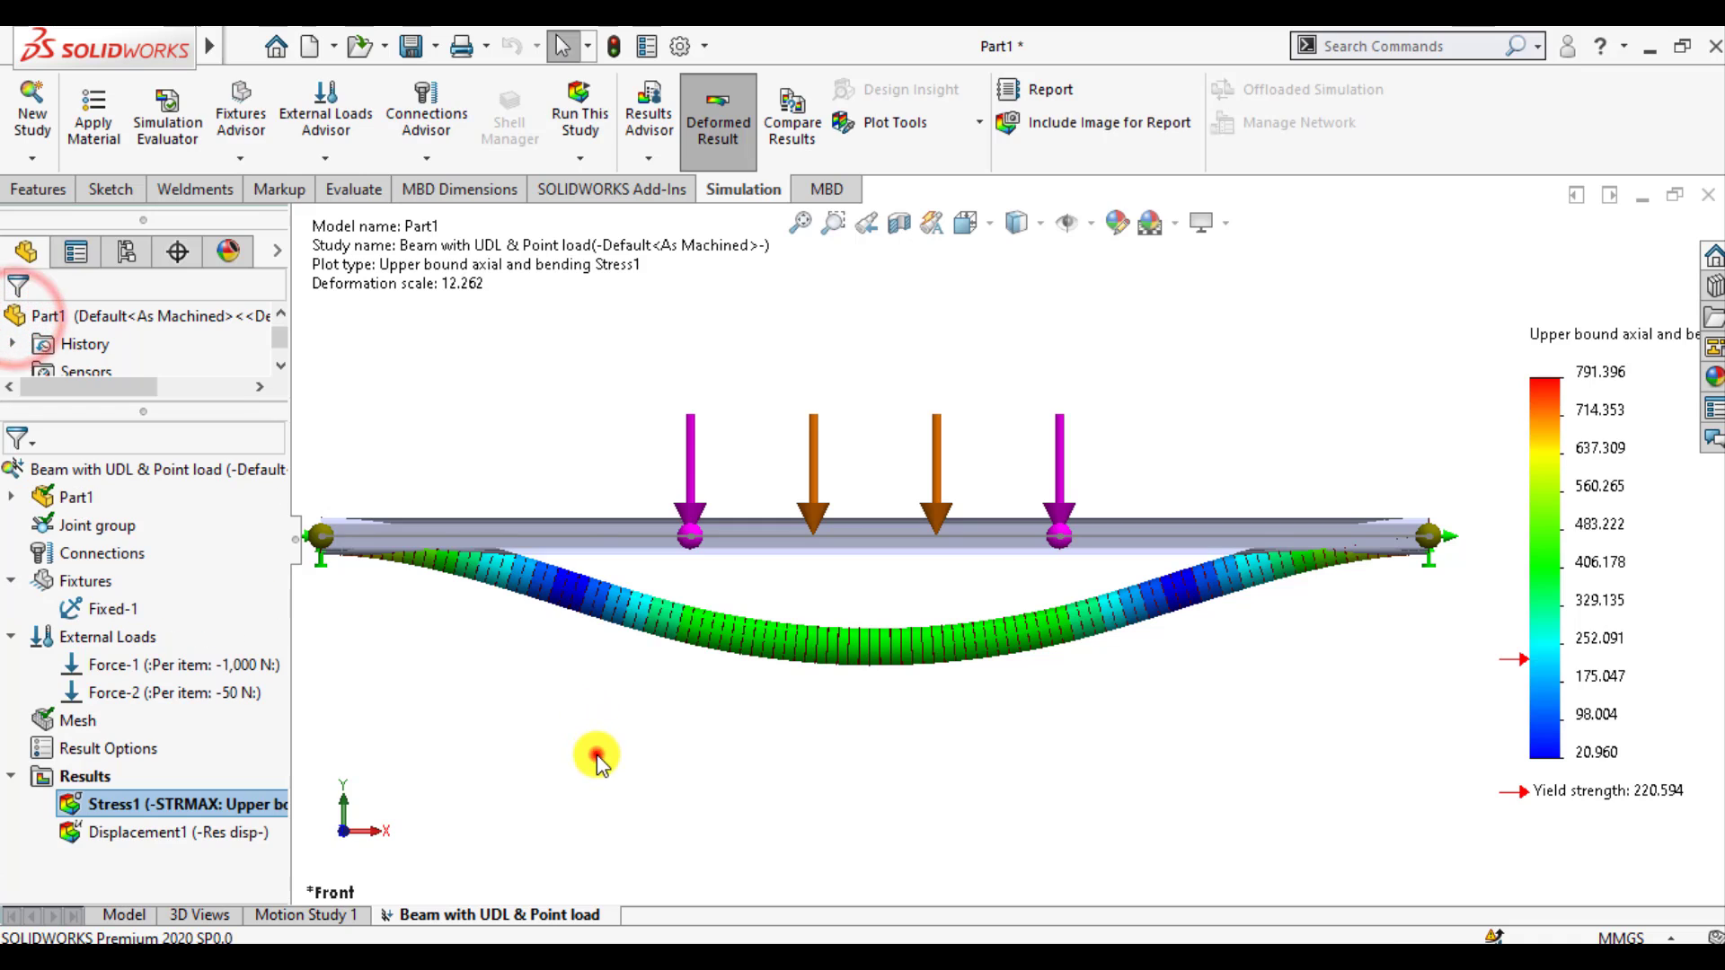
click(596, 751)
Animate the Stress1 deformation at 30 frames, then close the animation
scroll(791, 575, down, 2)
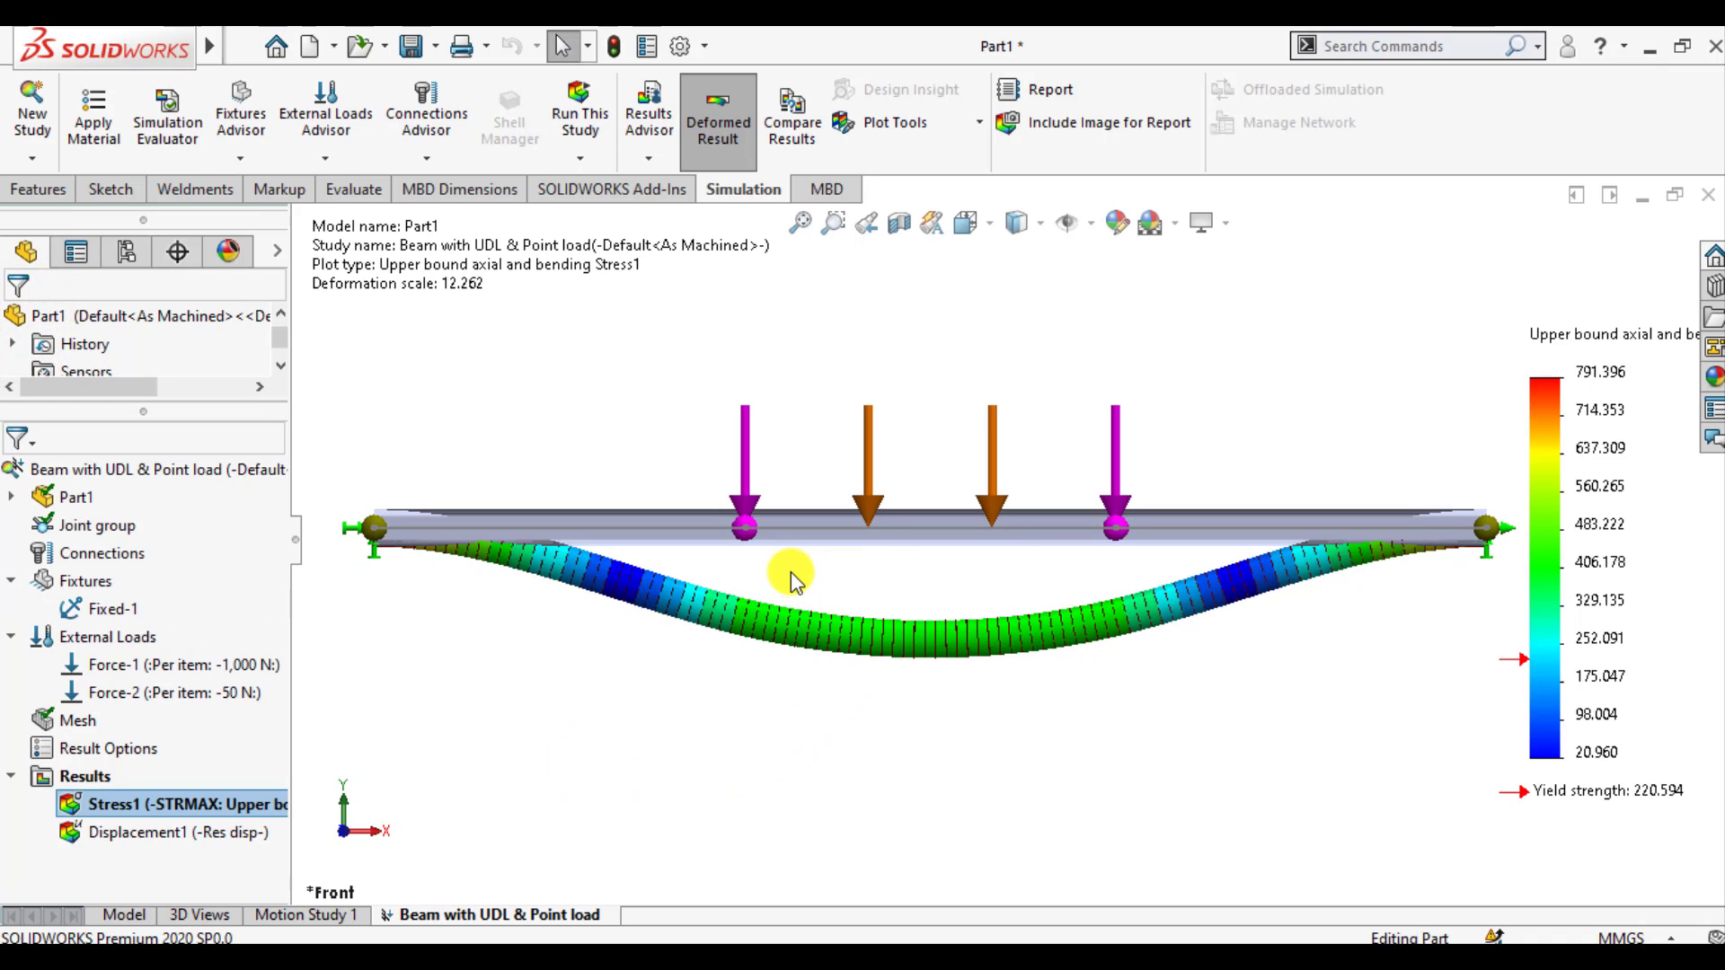
right_click(175, 813)
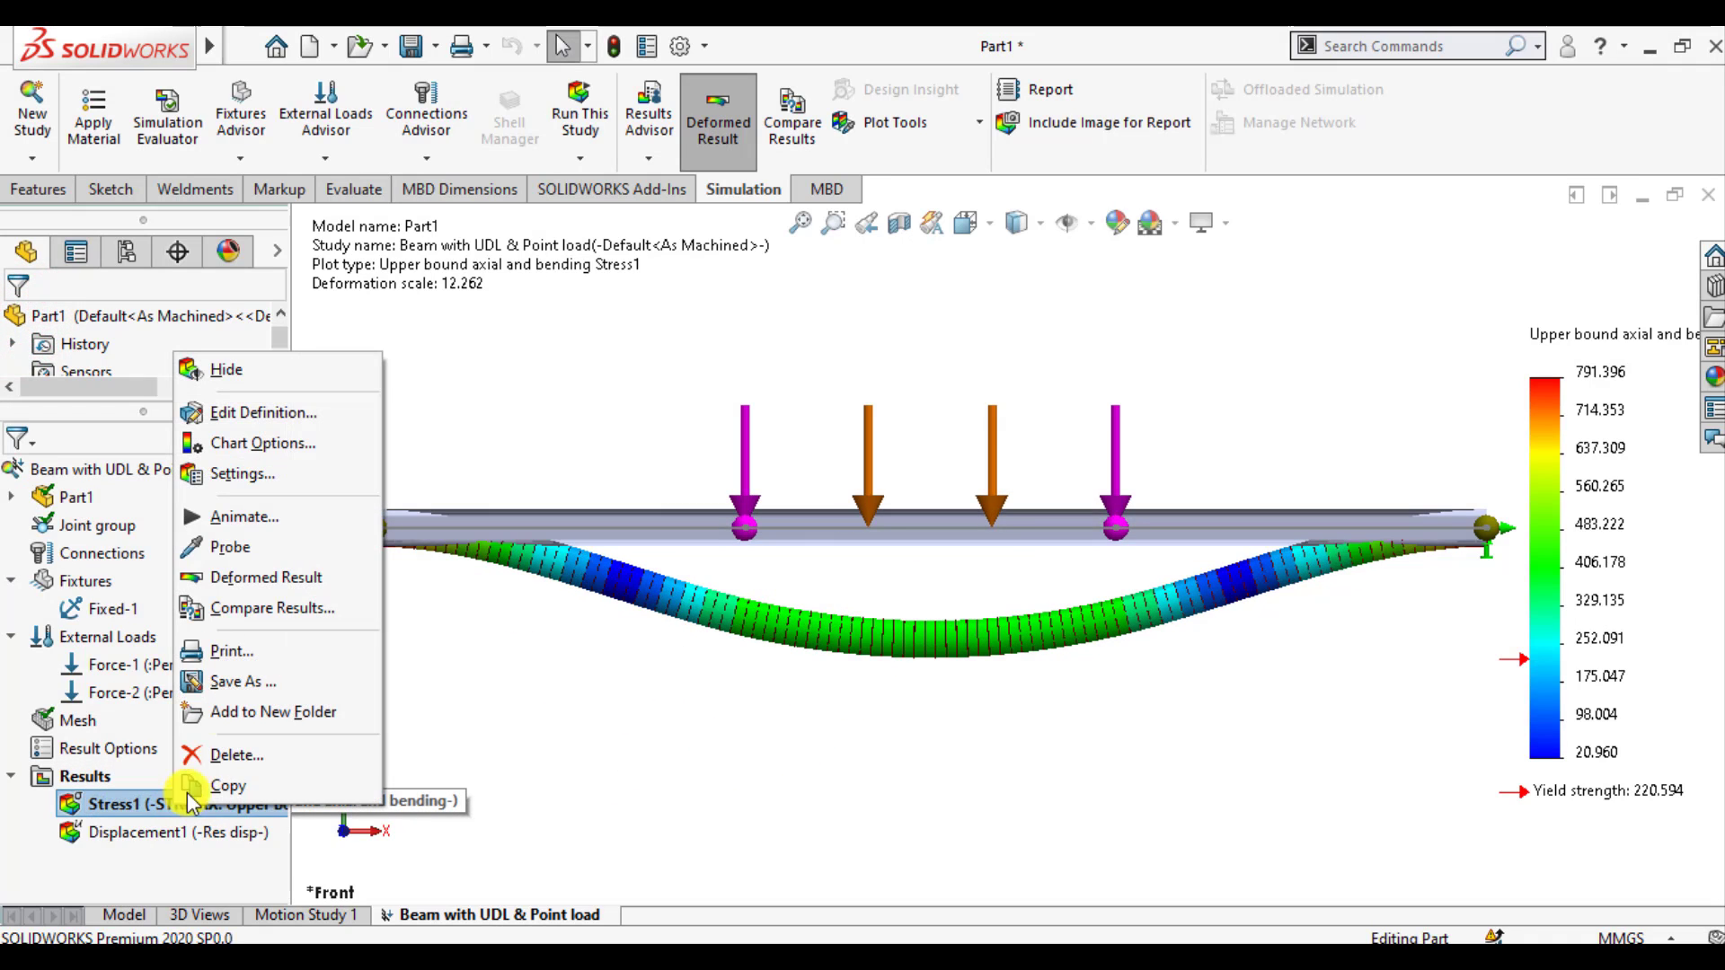
click(251, 517)
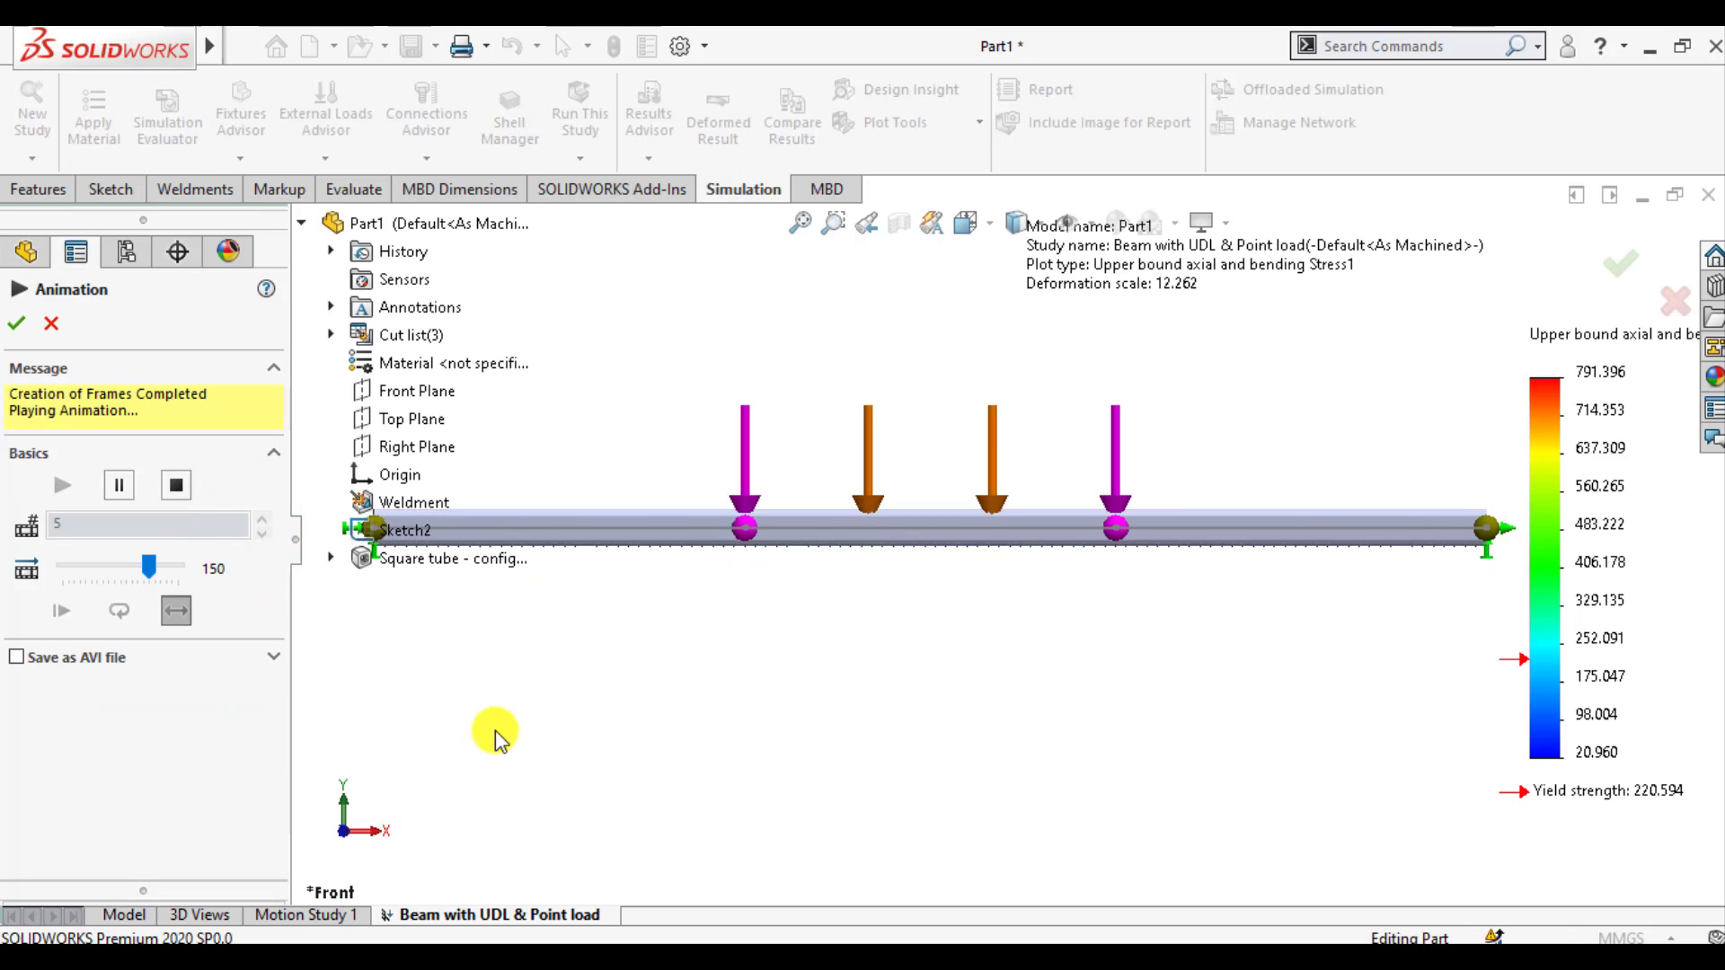
click(175, 485)
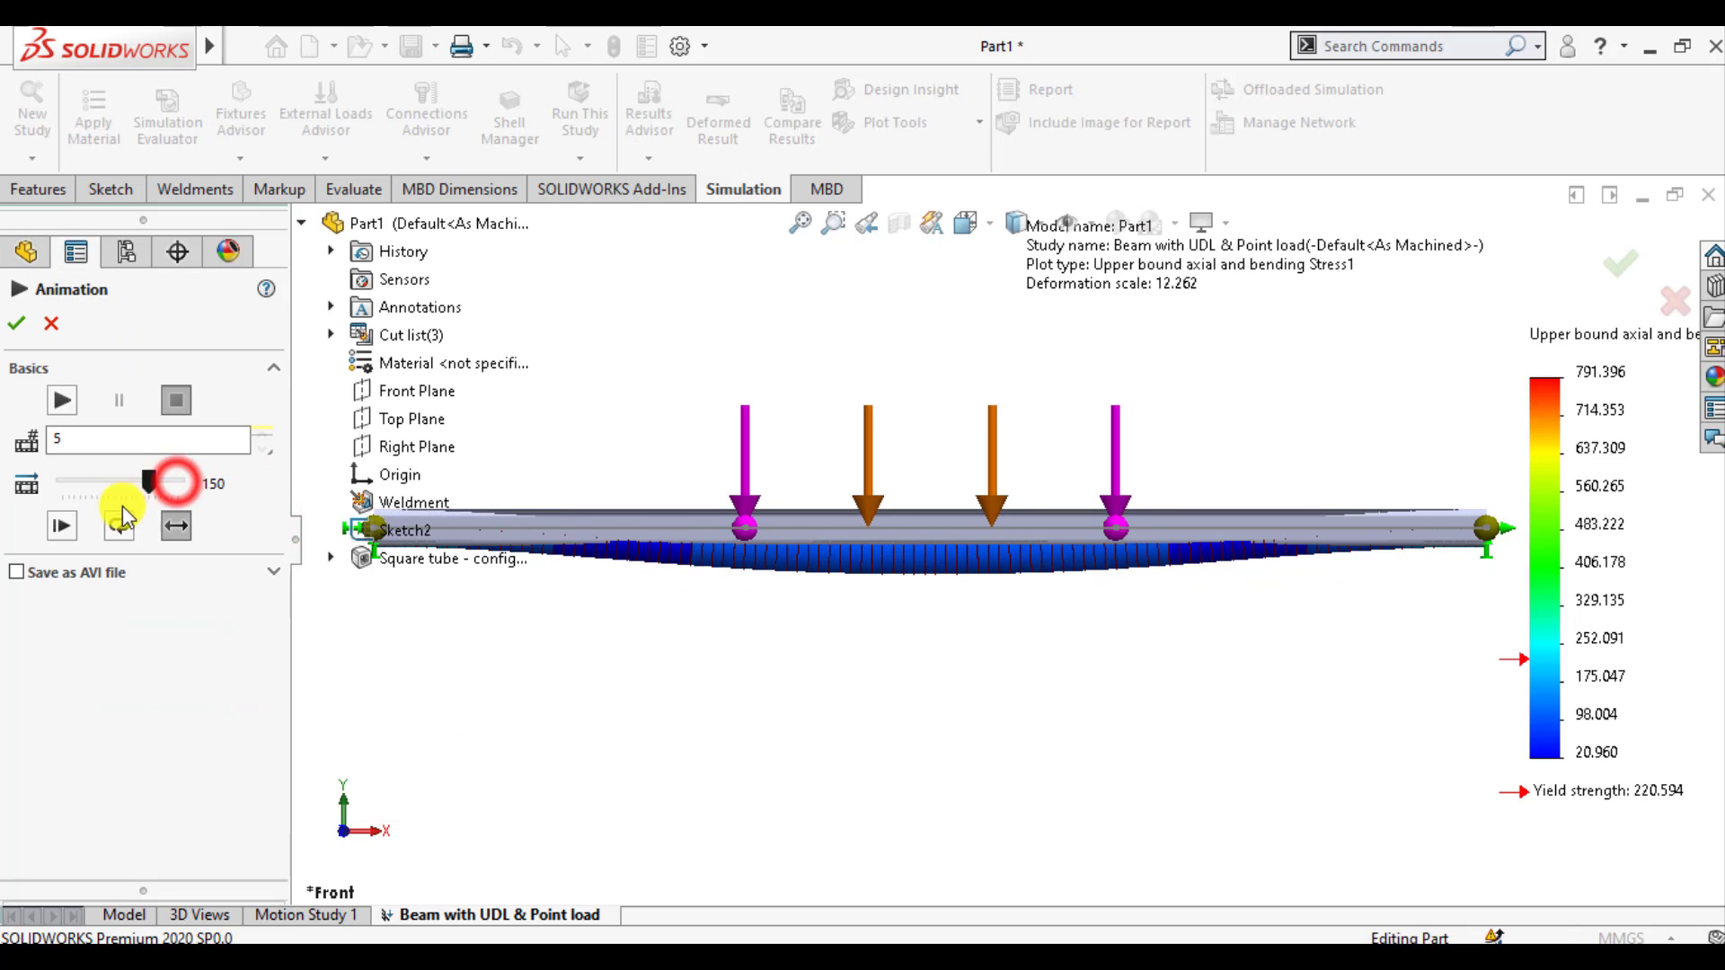
click(90, 440)
key(BackSpace)
text(30)
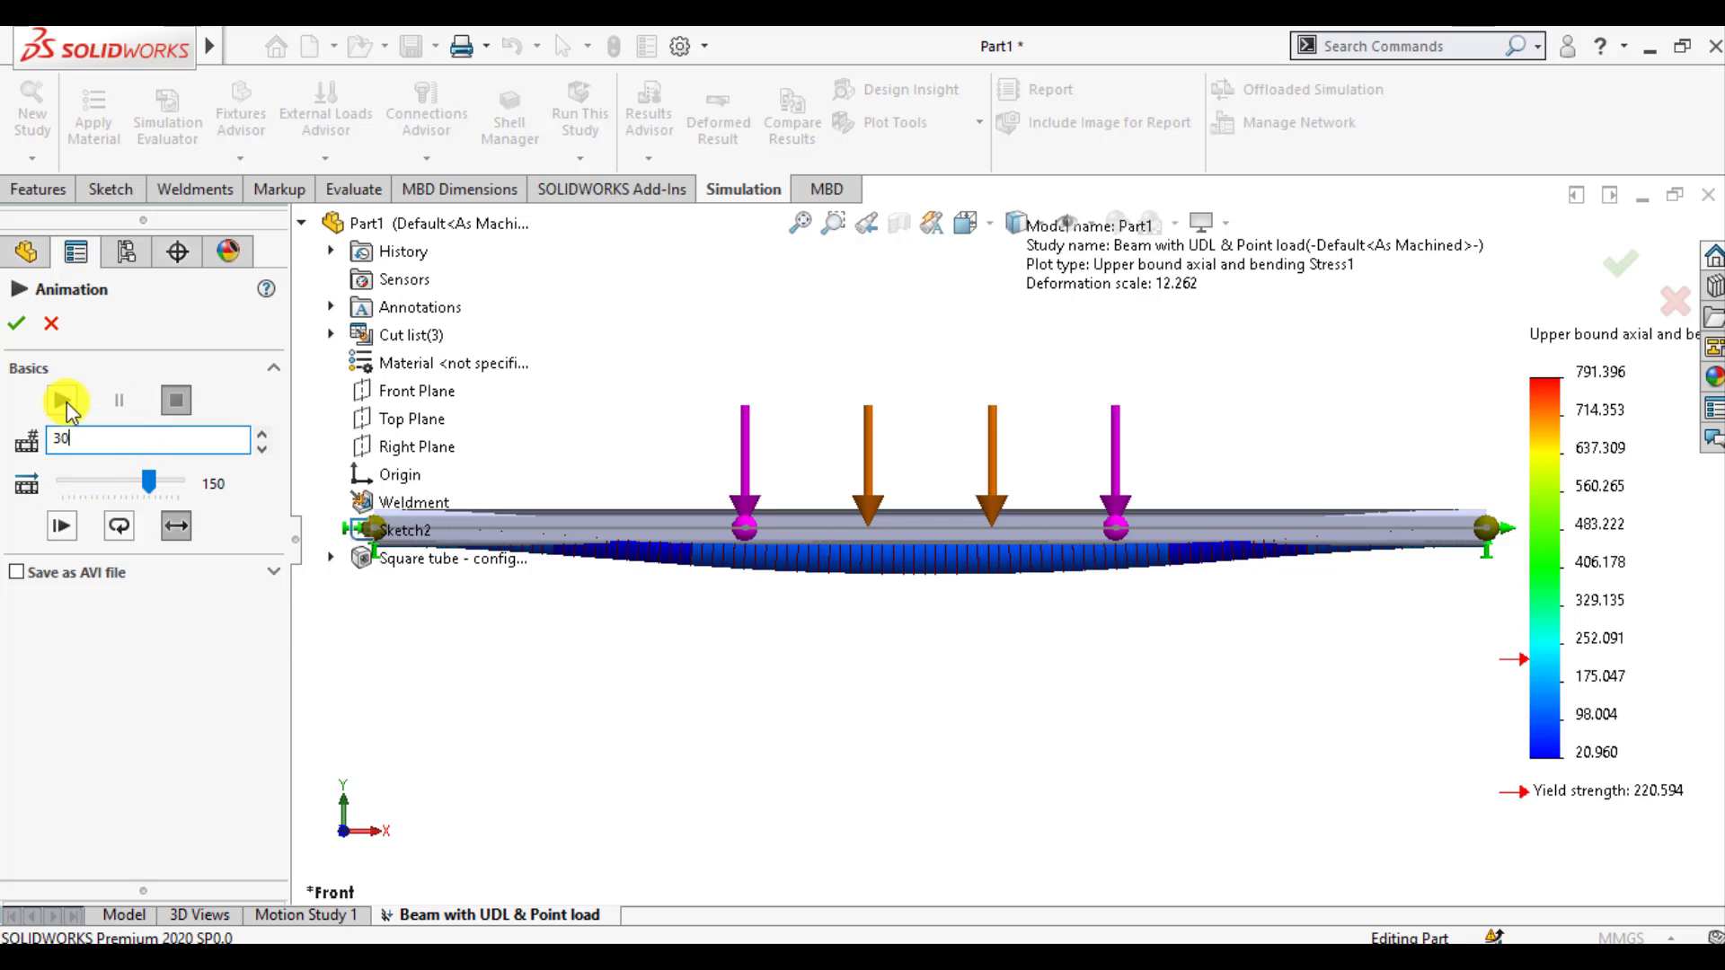
click(61, 399)
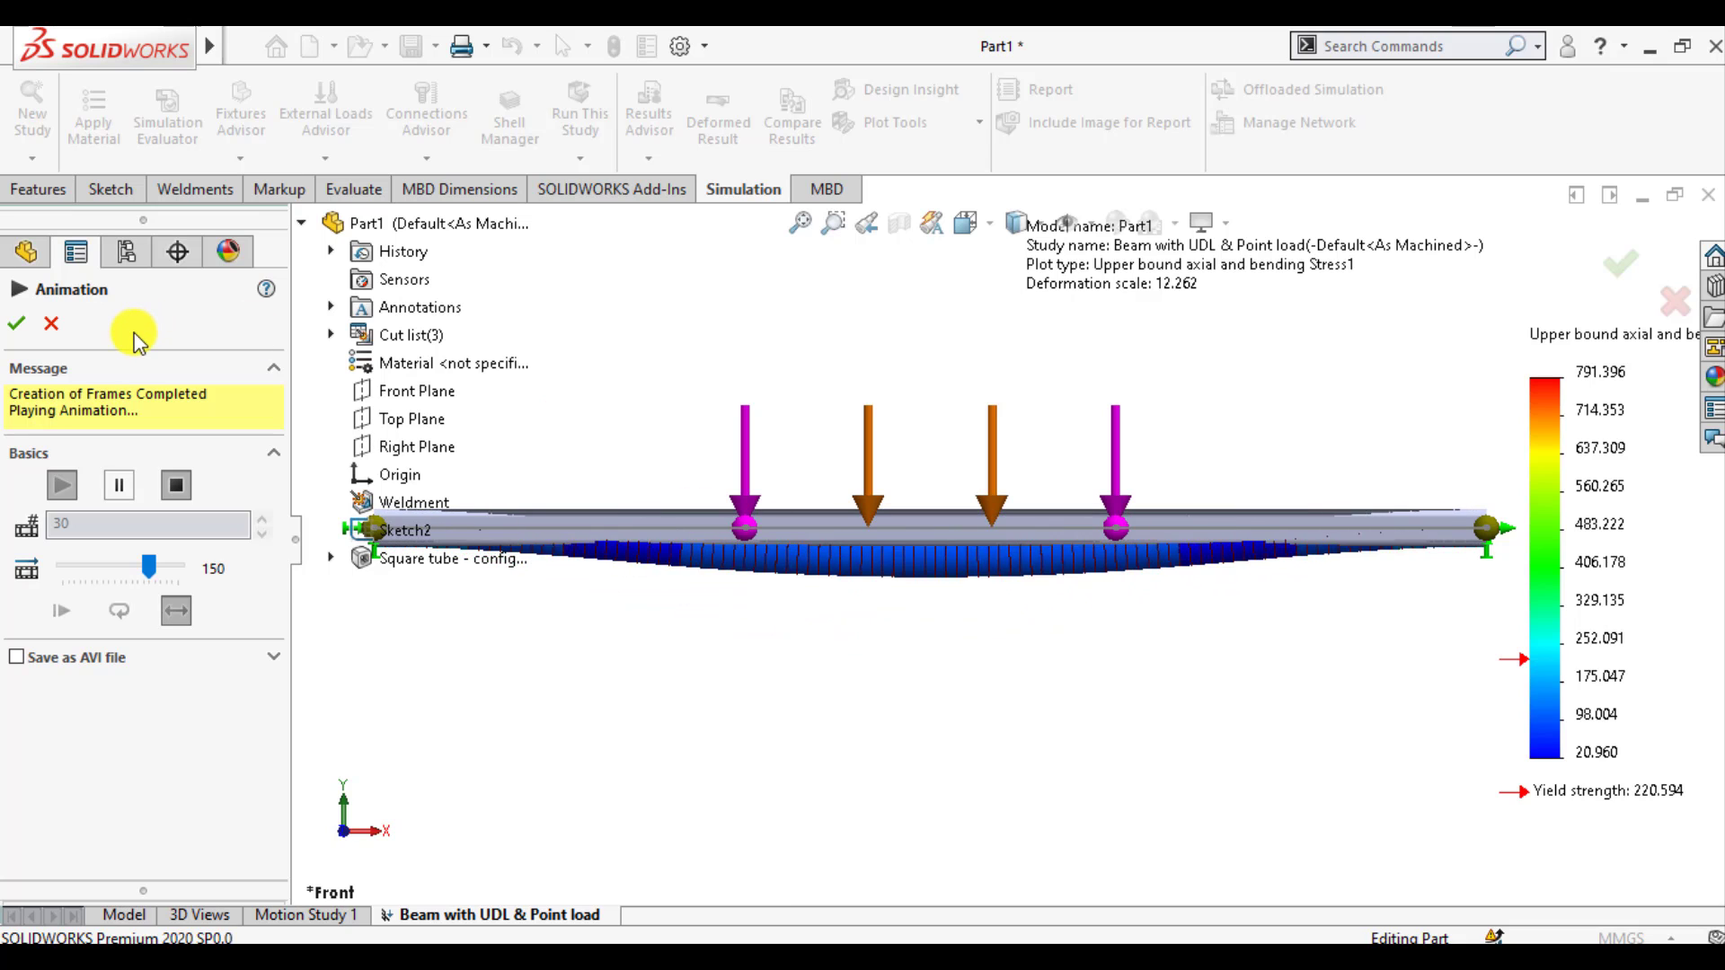
click(19, 325)
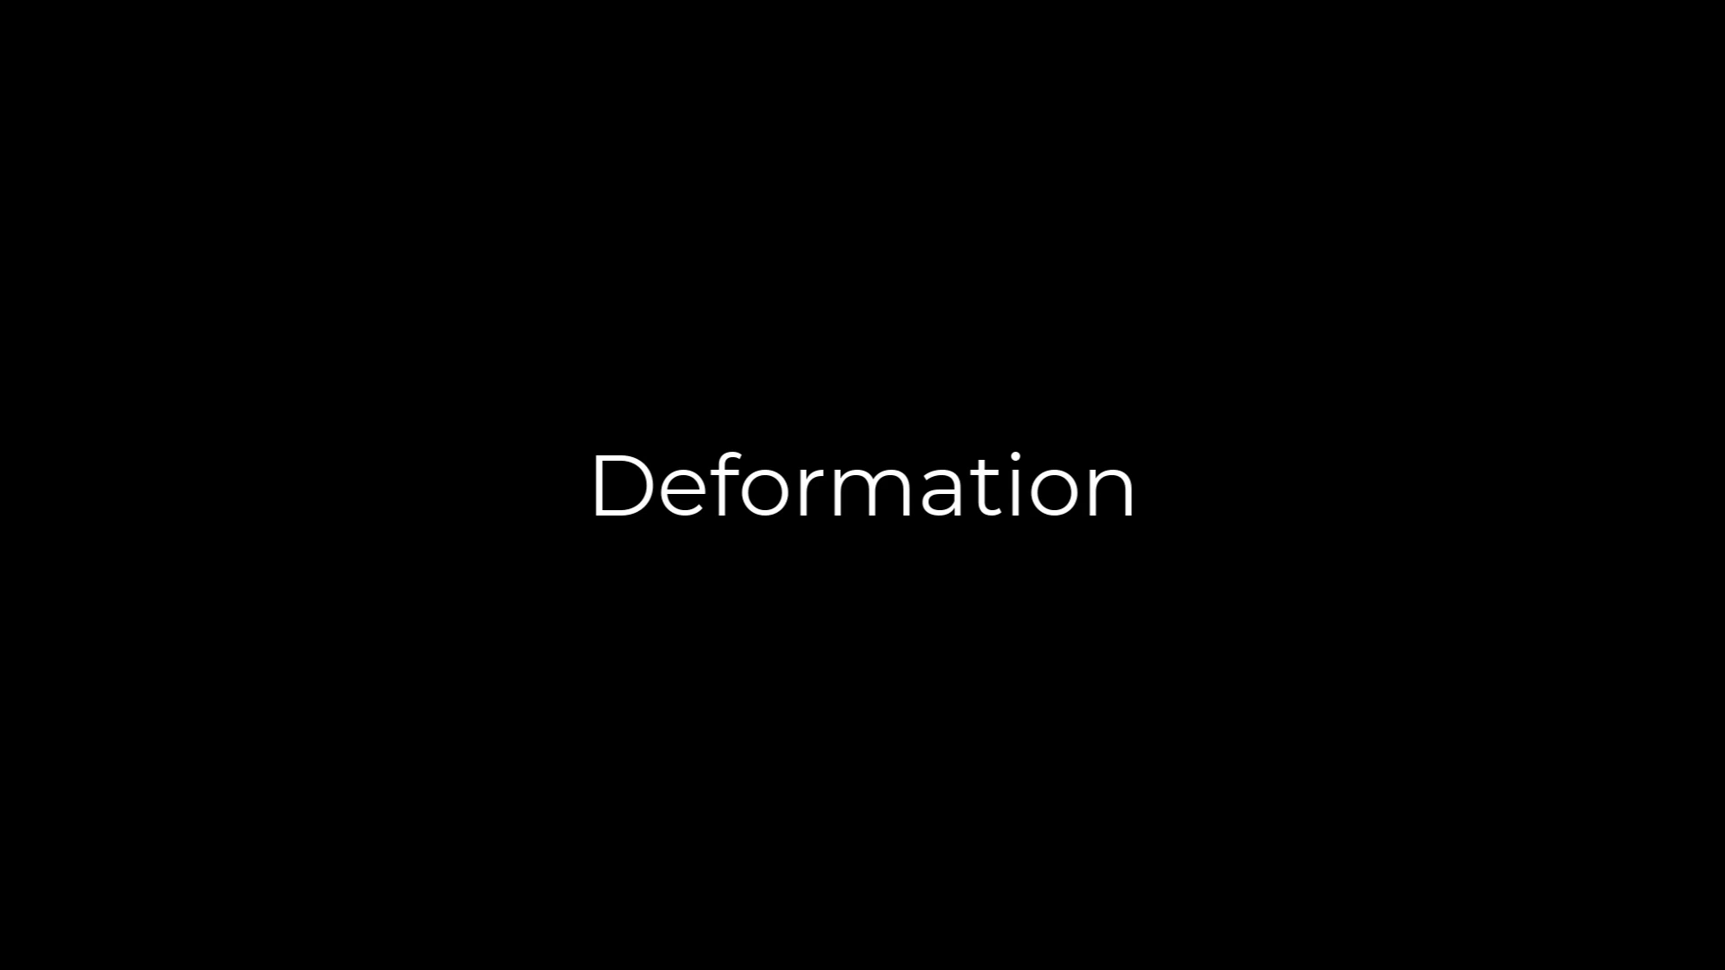
Show Displacement1 and change its component from URES to UY: Y Displacement
double_click(126, 833)
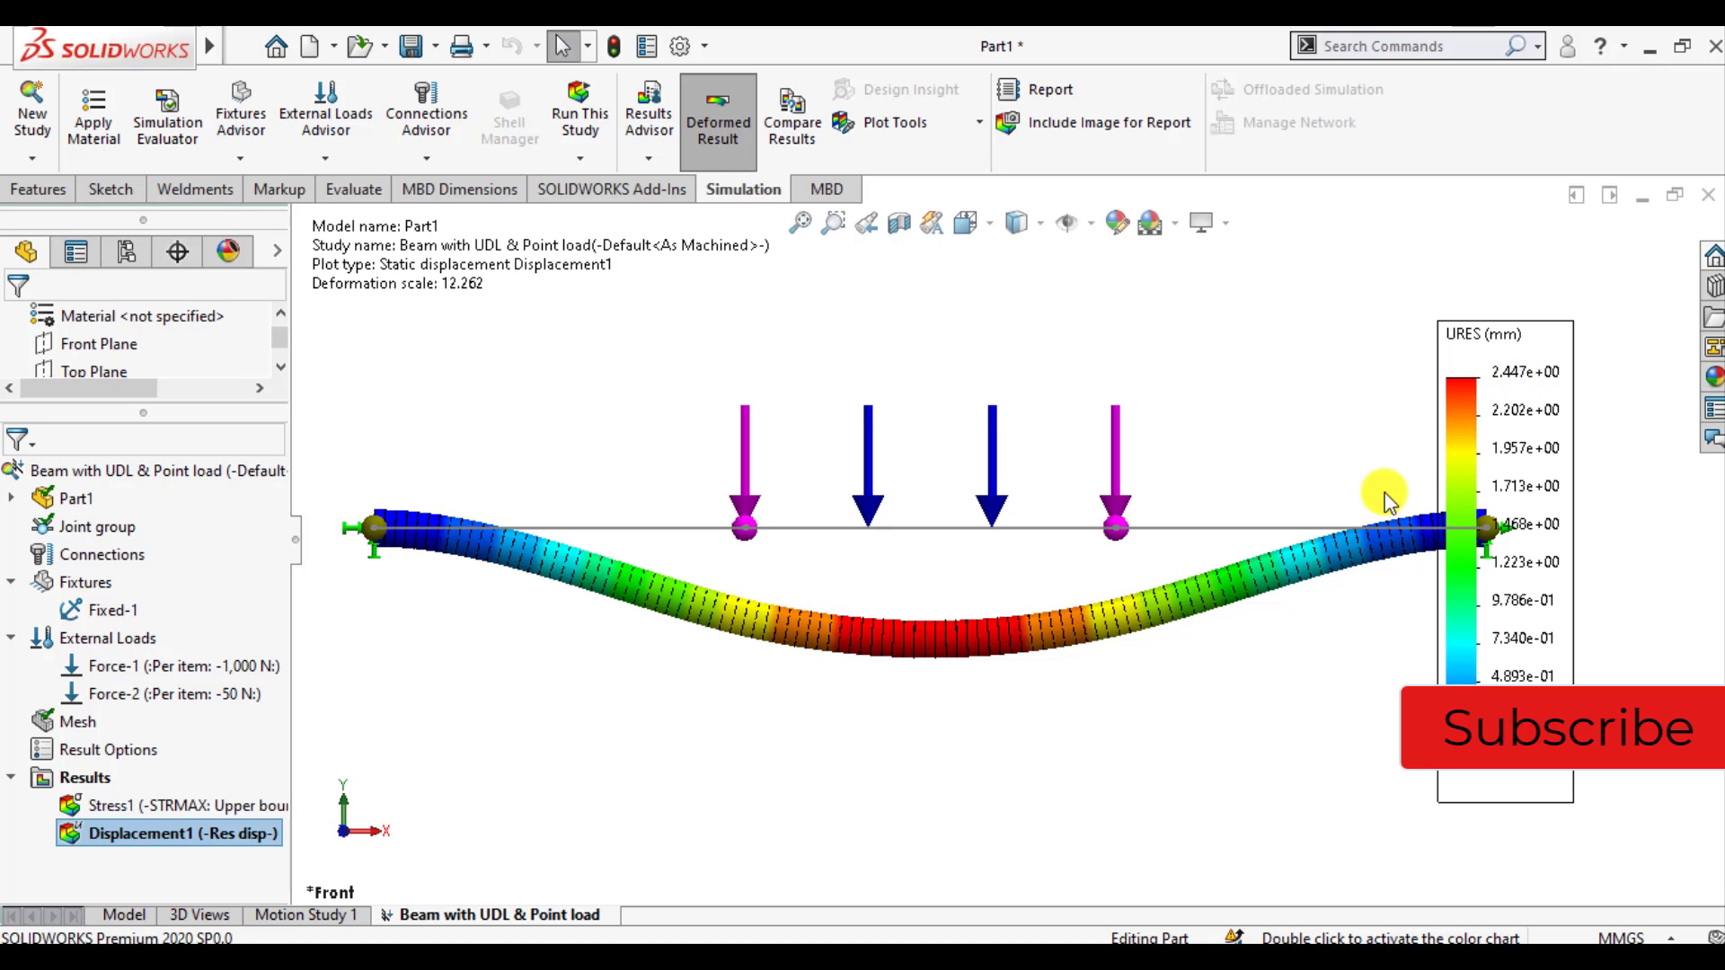
right_click(177, 838)
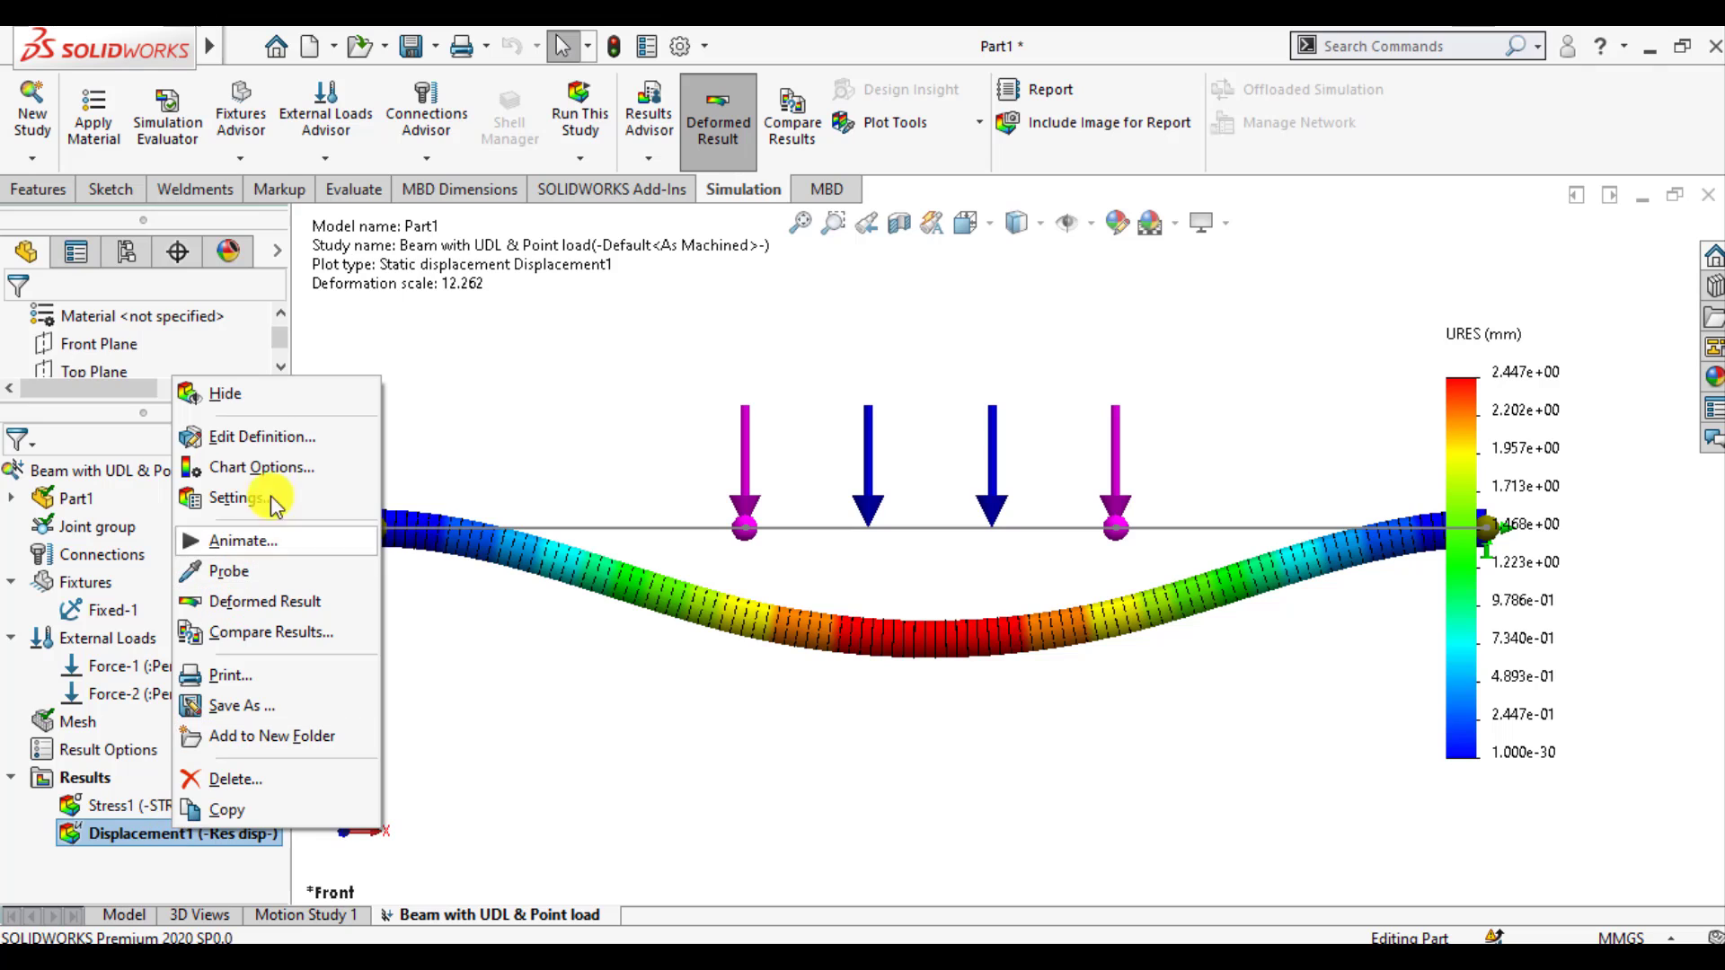
click(288, 436)
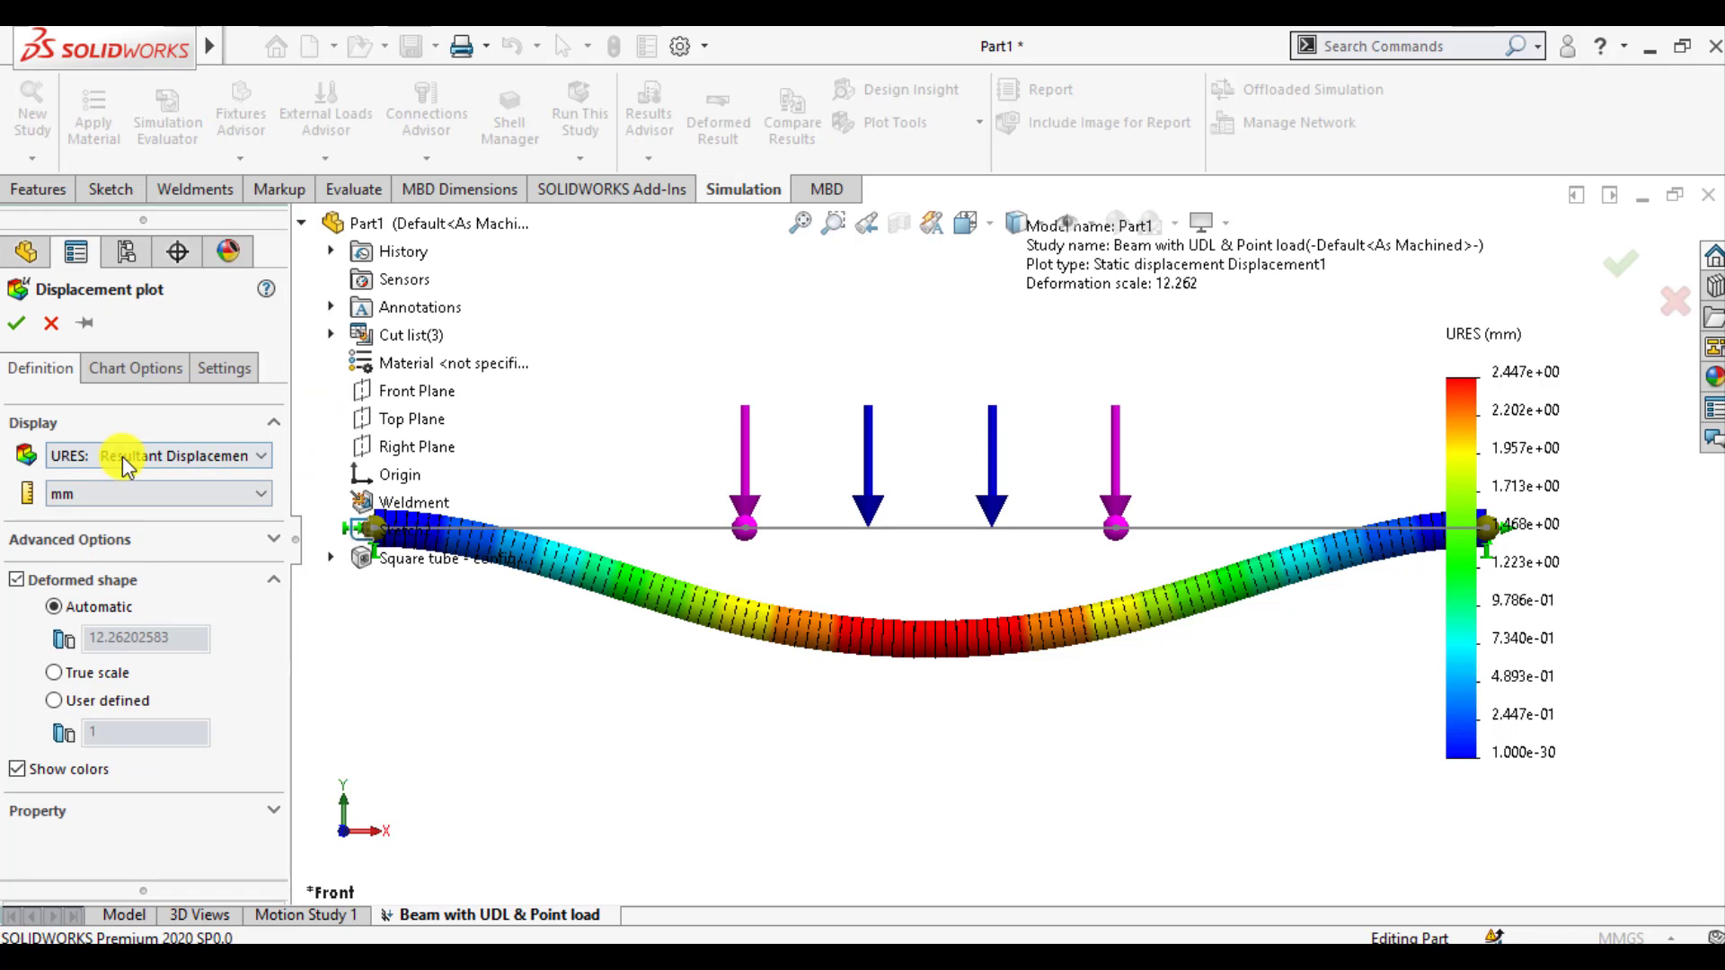
click(123, 458)
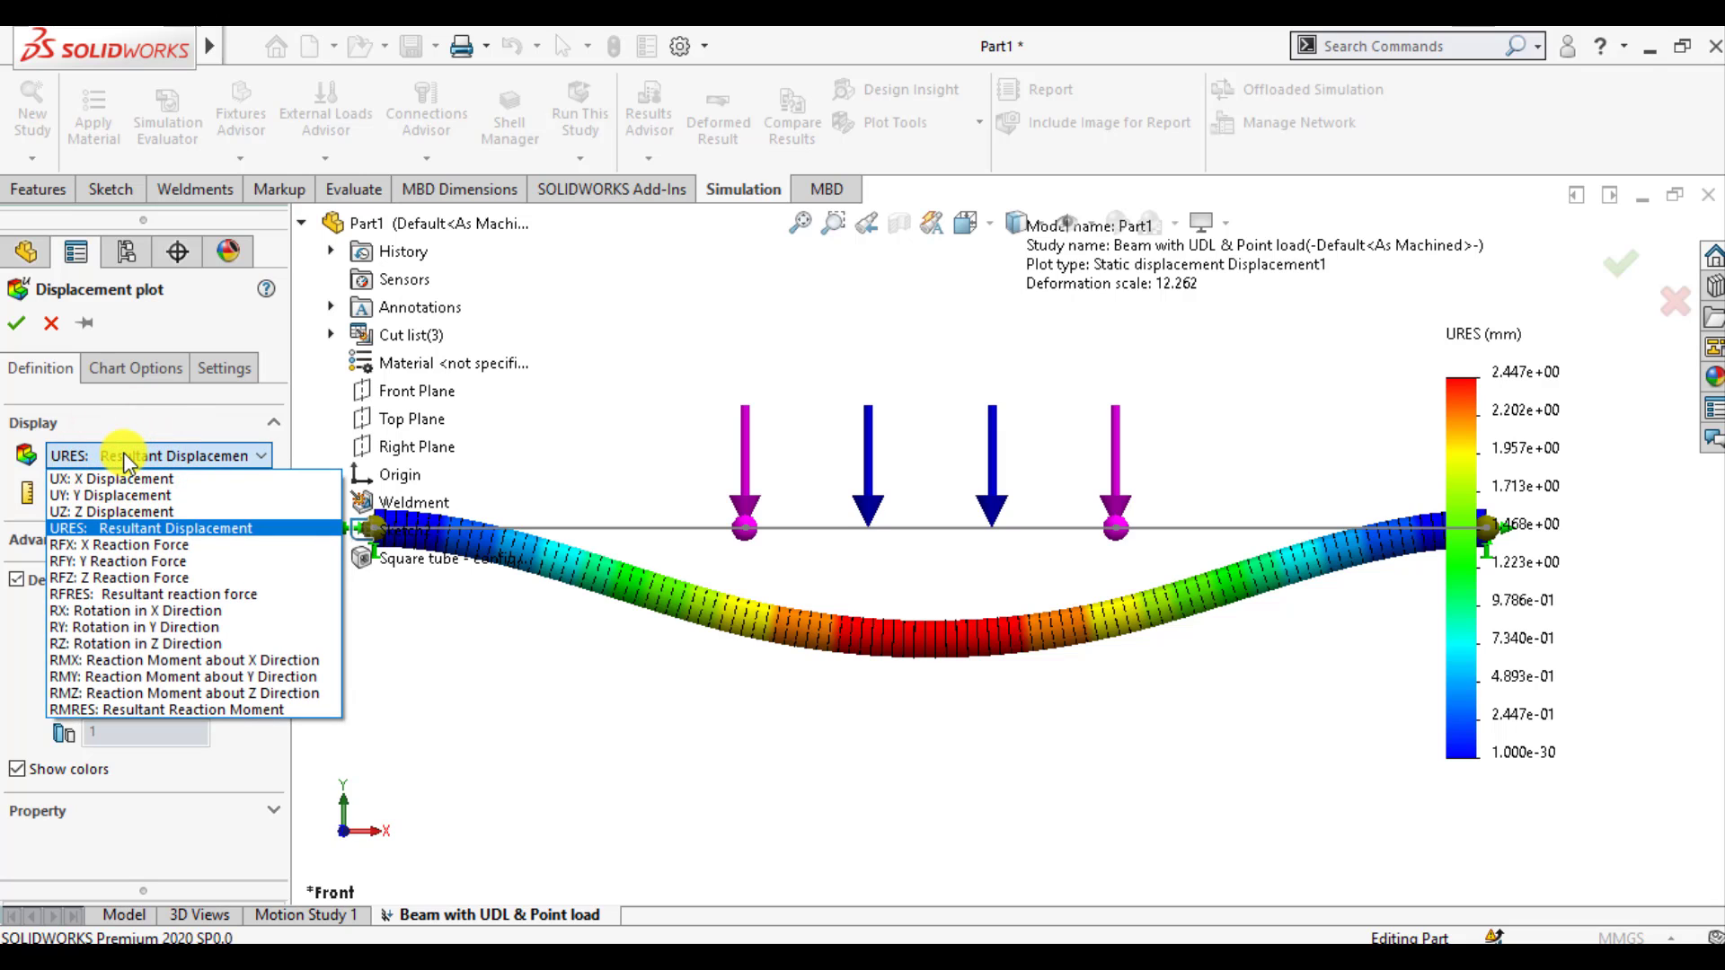
click(123, 495)
click(16, 322)
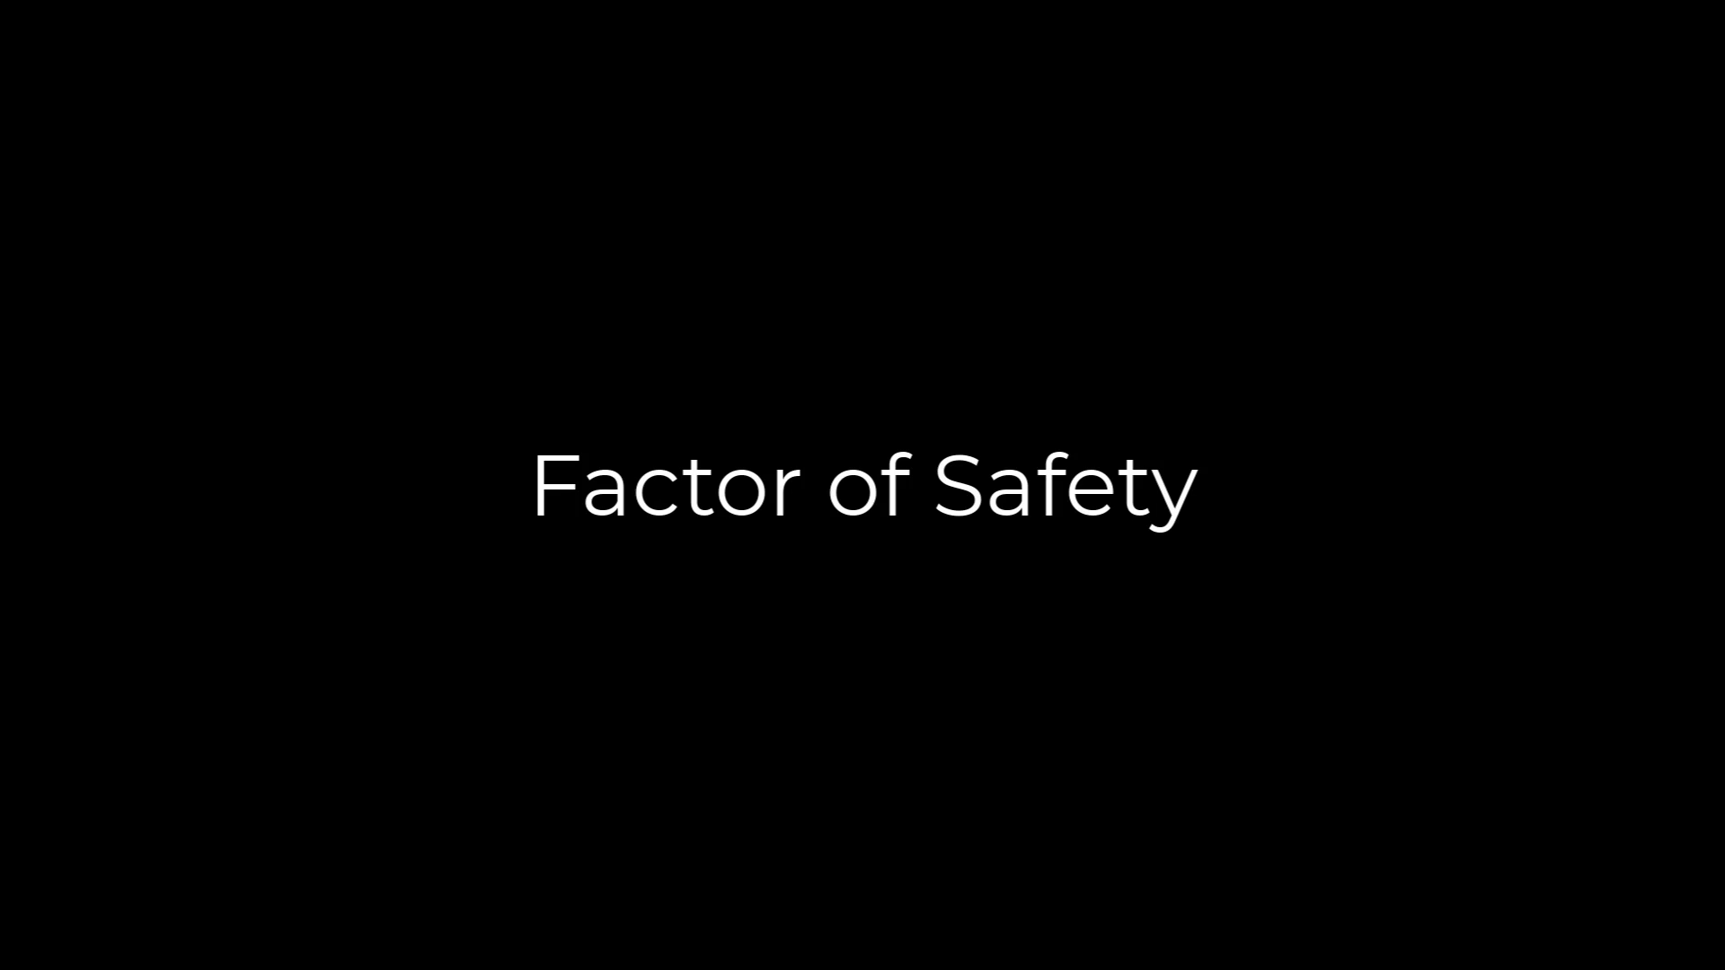
Create a Factor of Safety plot covering all bodies with the Automatic failure criterion
click(73, 788)
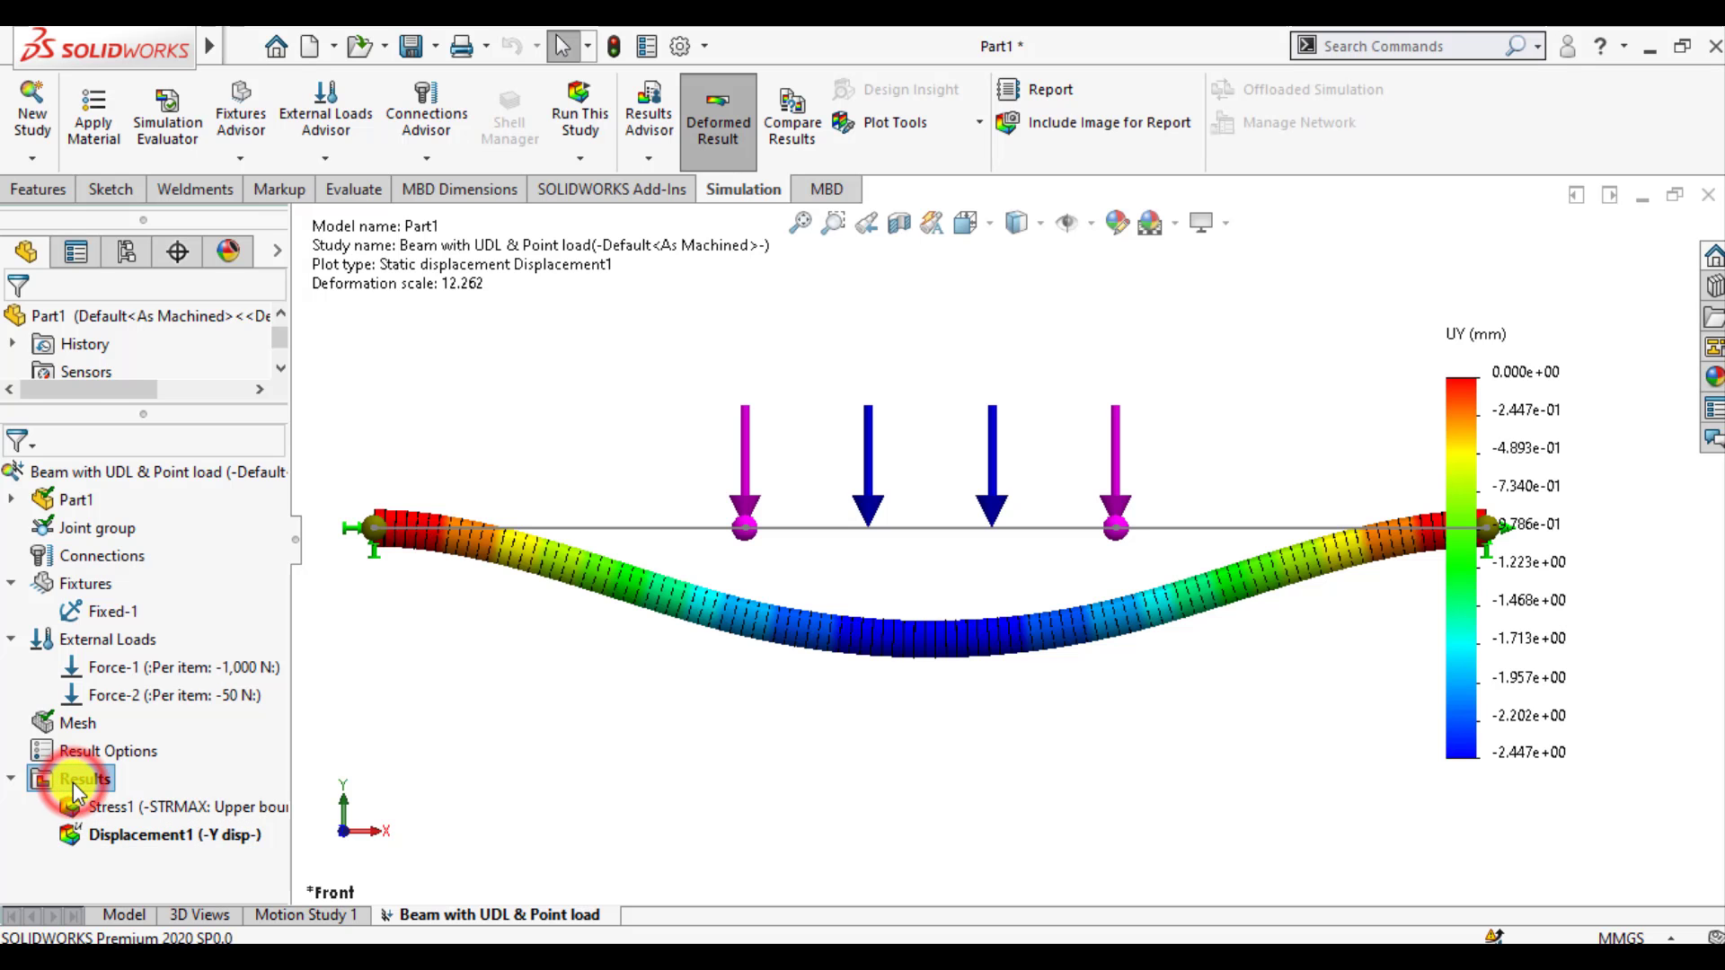
right_click(73, 784)
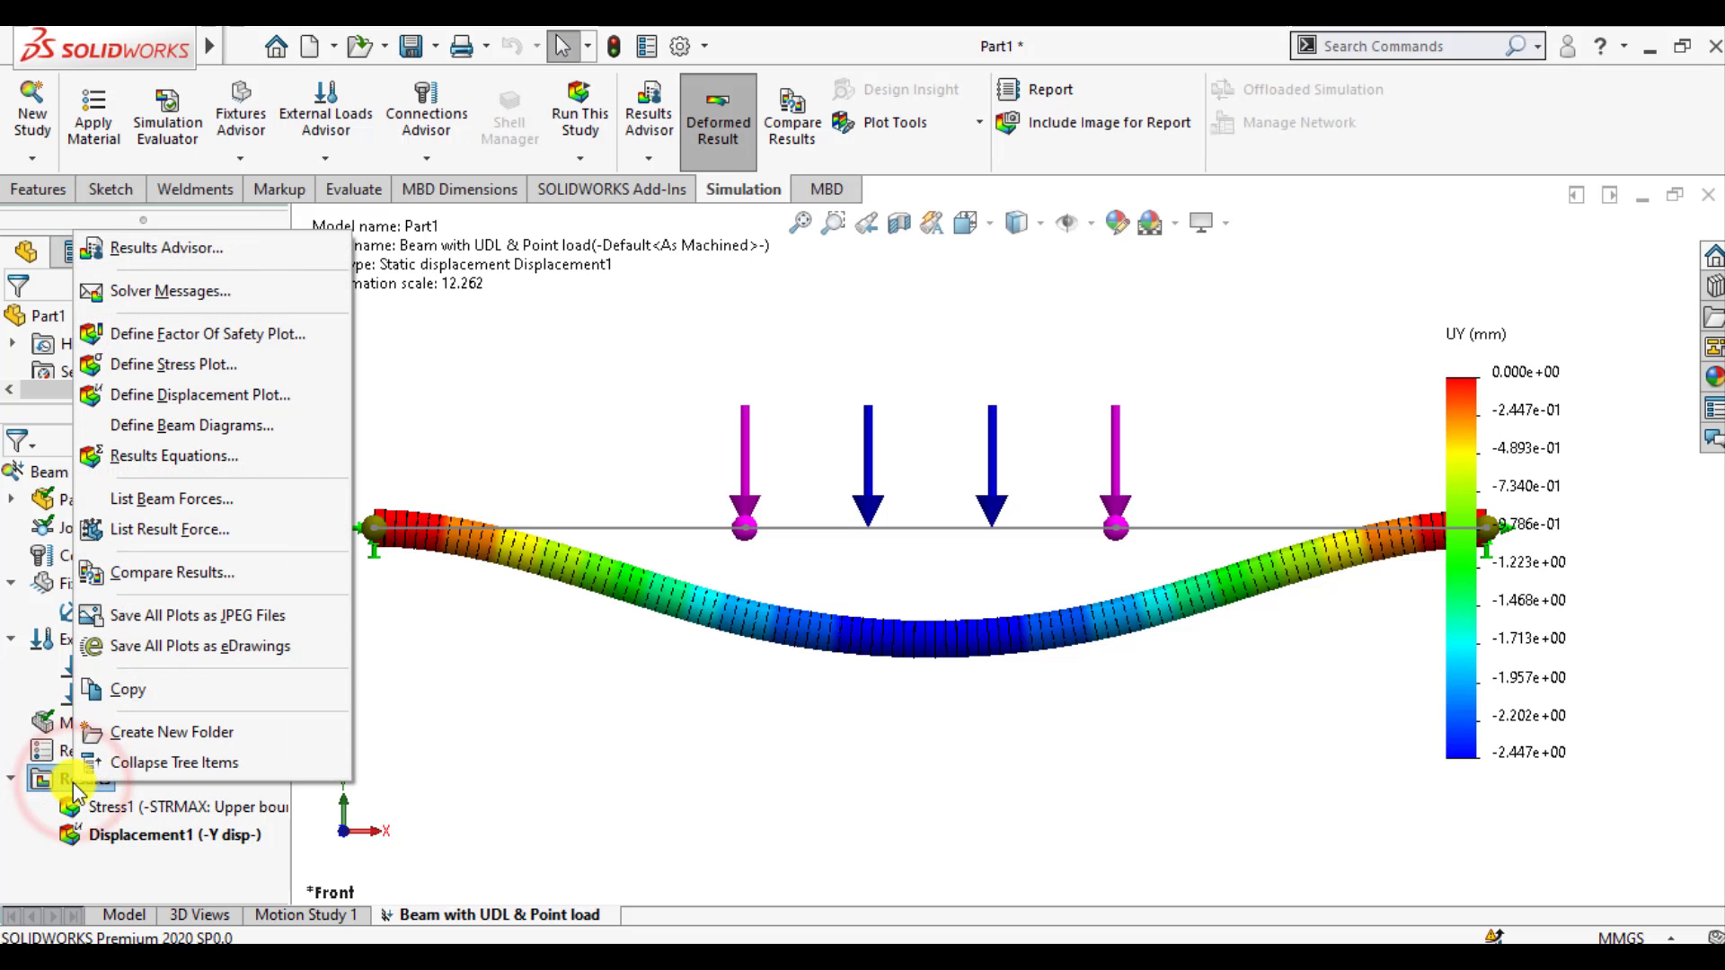
click(205, 338)
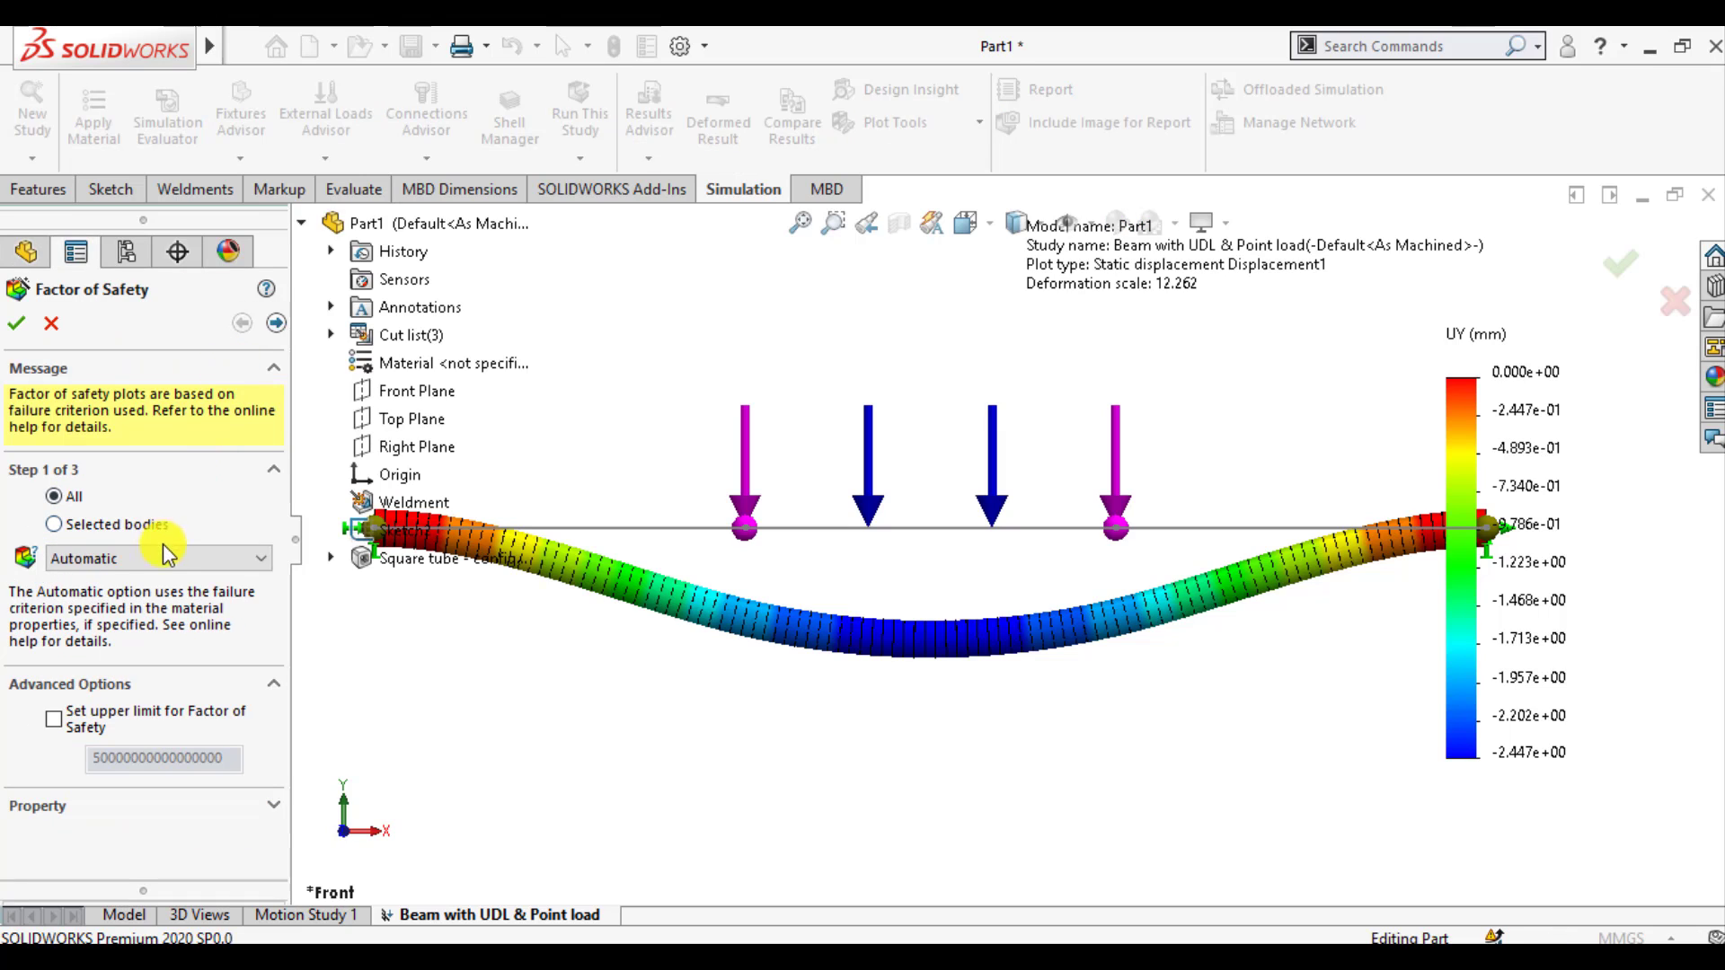
click(158, 557)
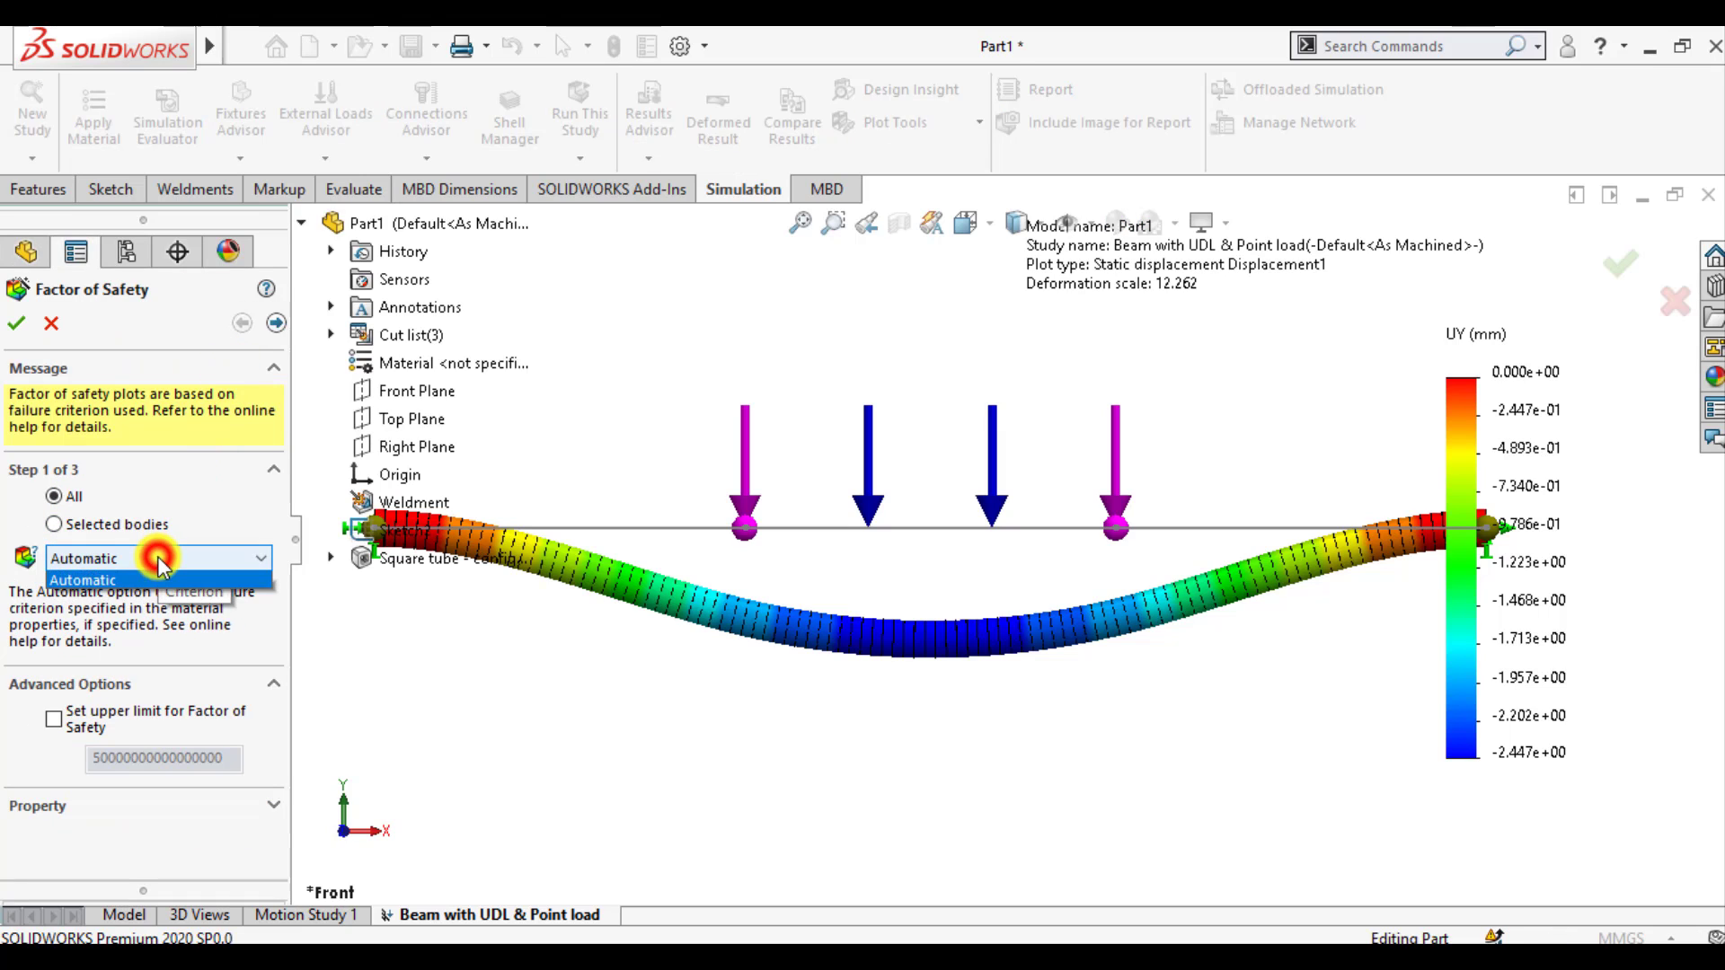
click(56, 525)
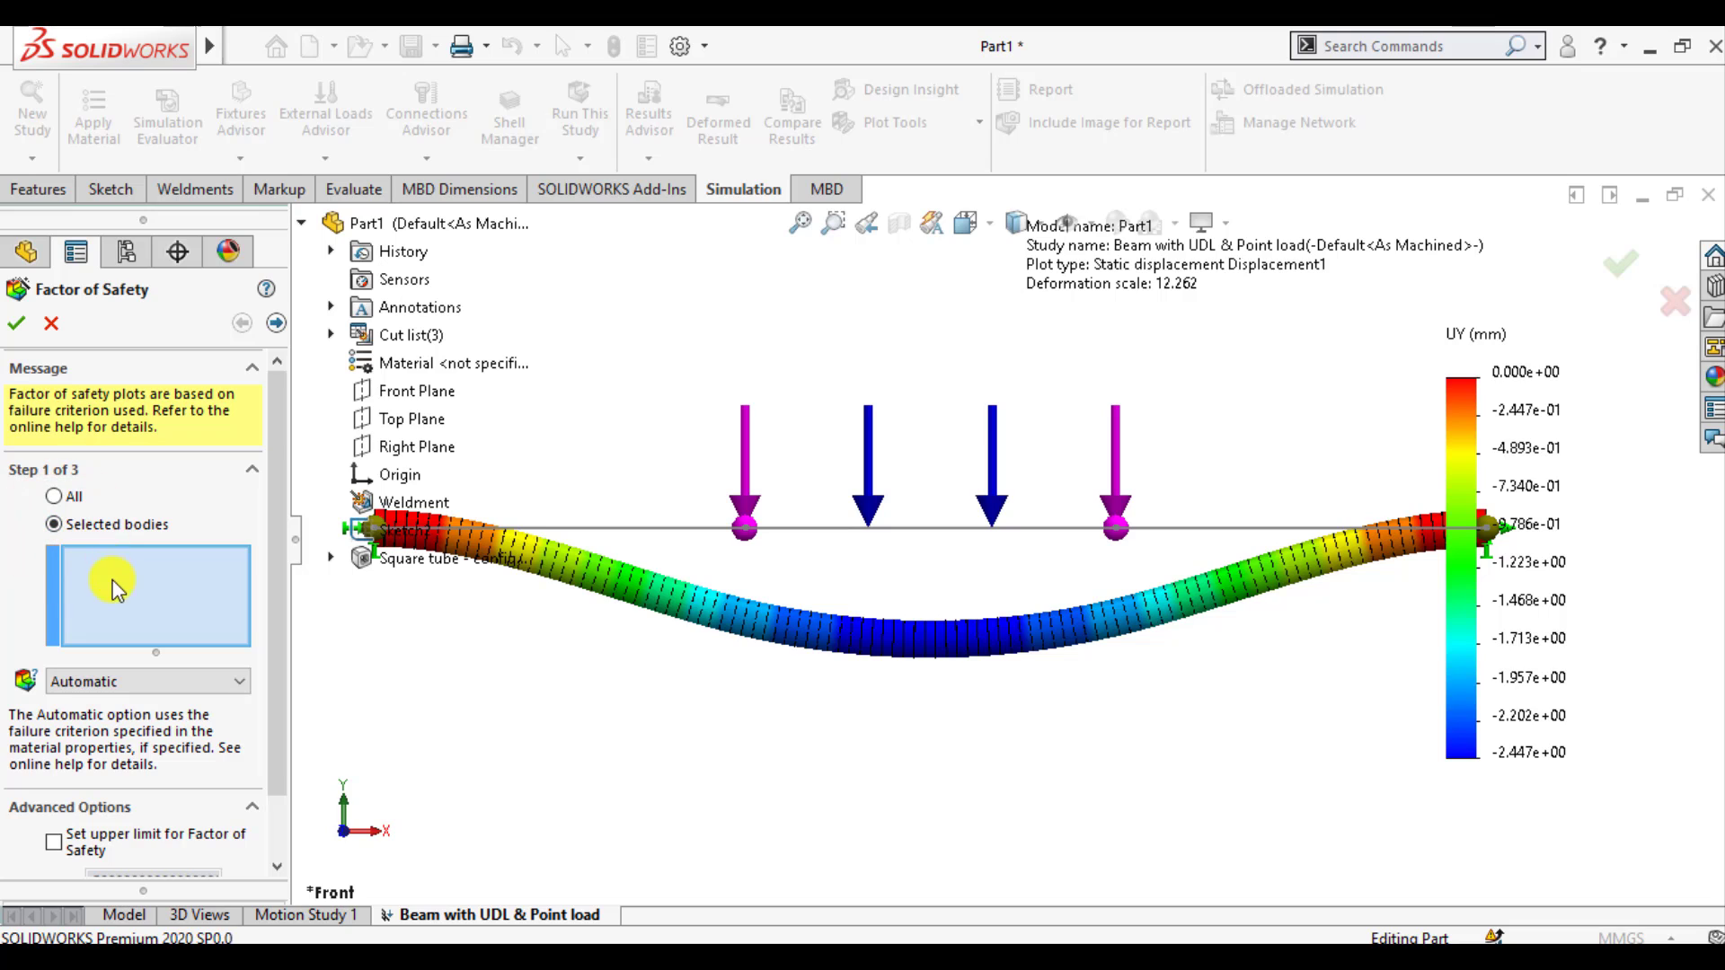
click(733, 603)
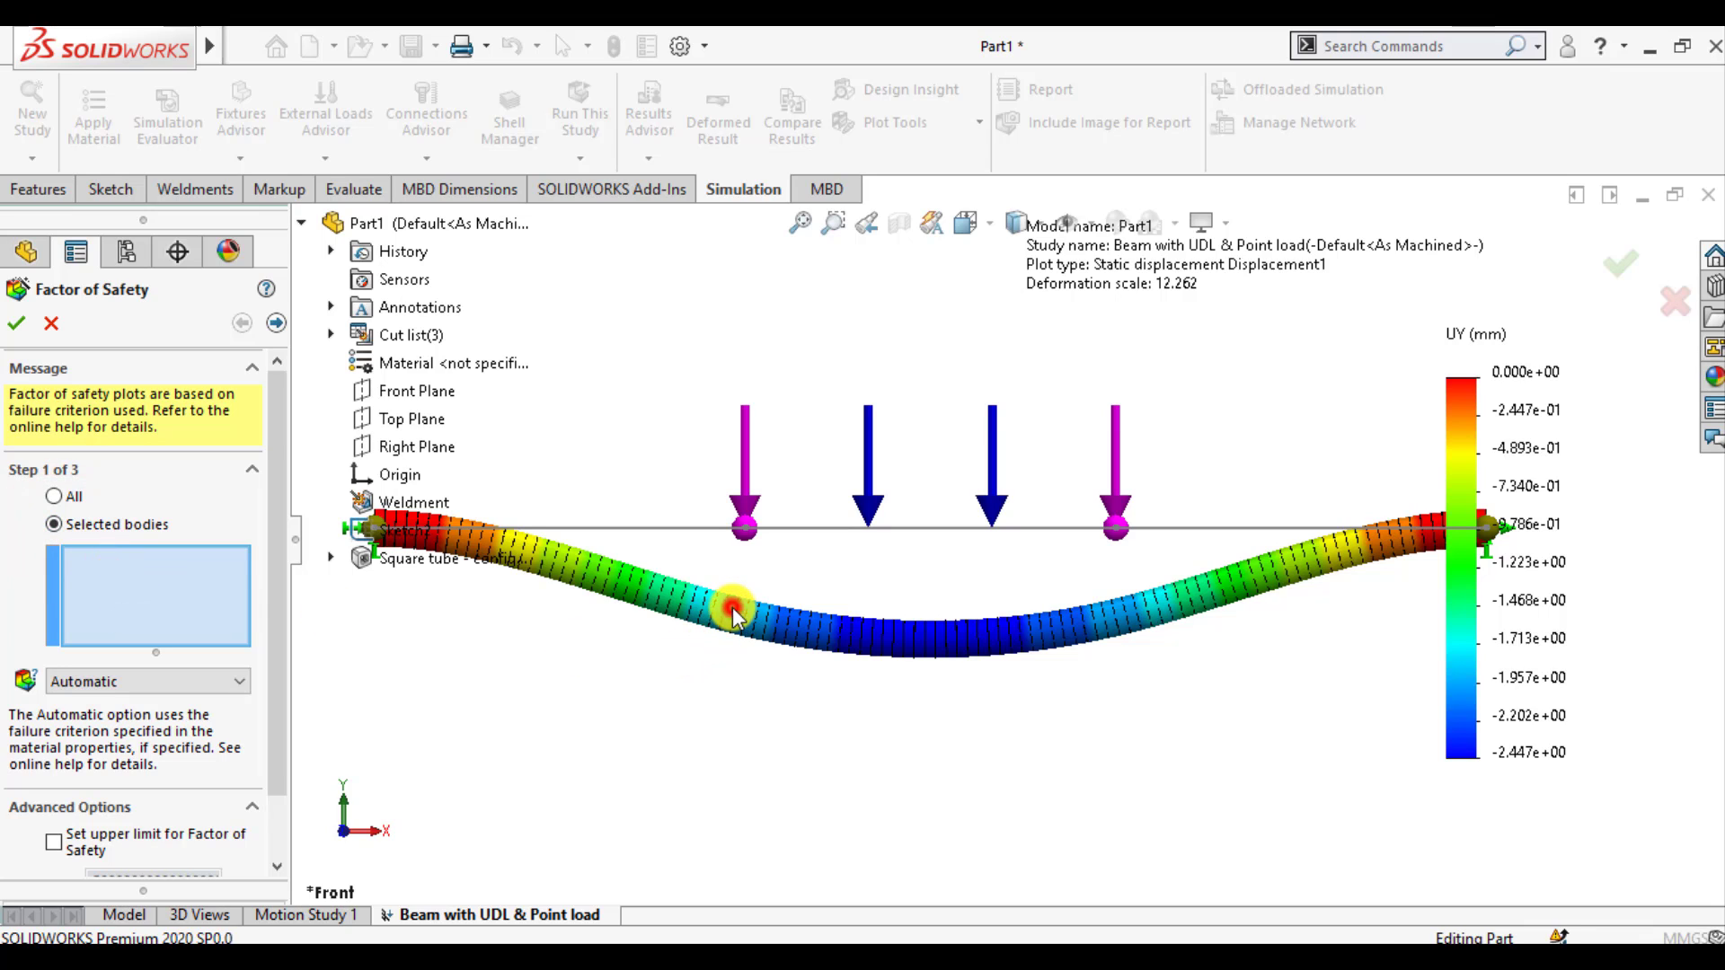
click(53, 496)
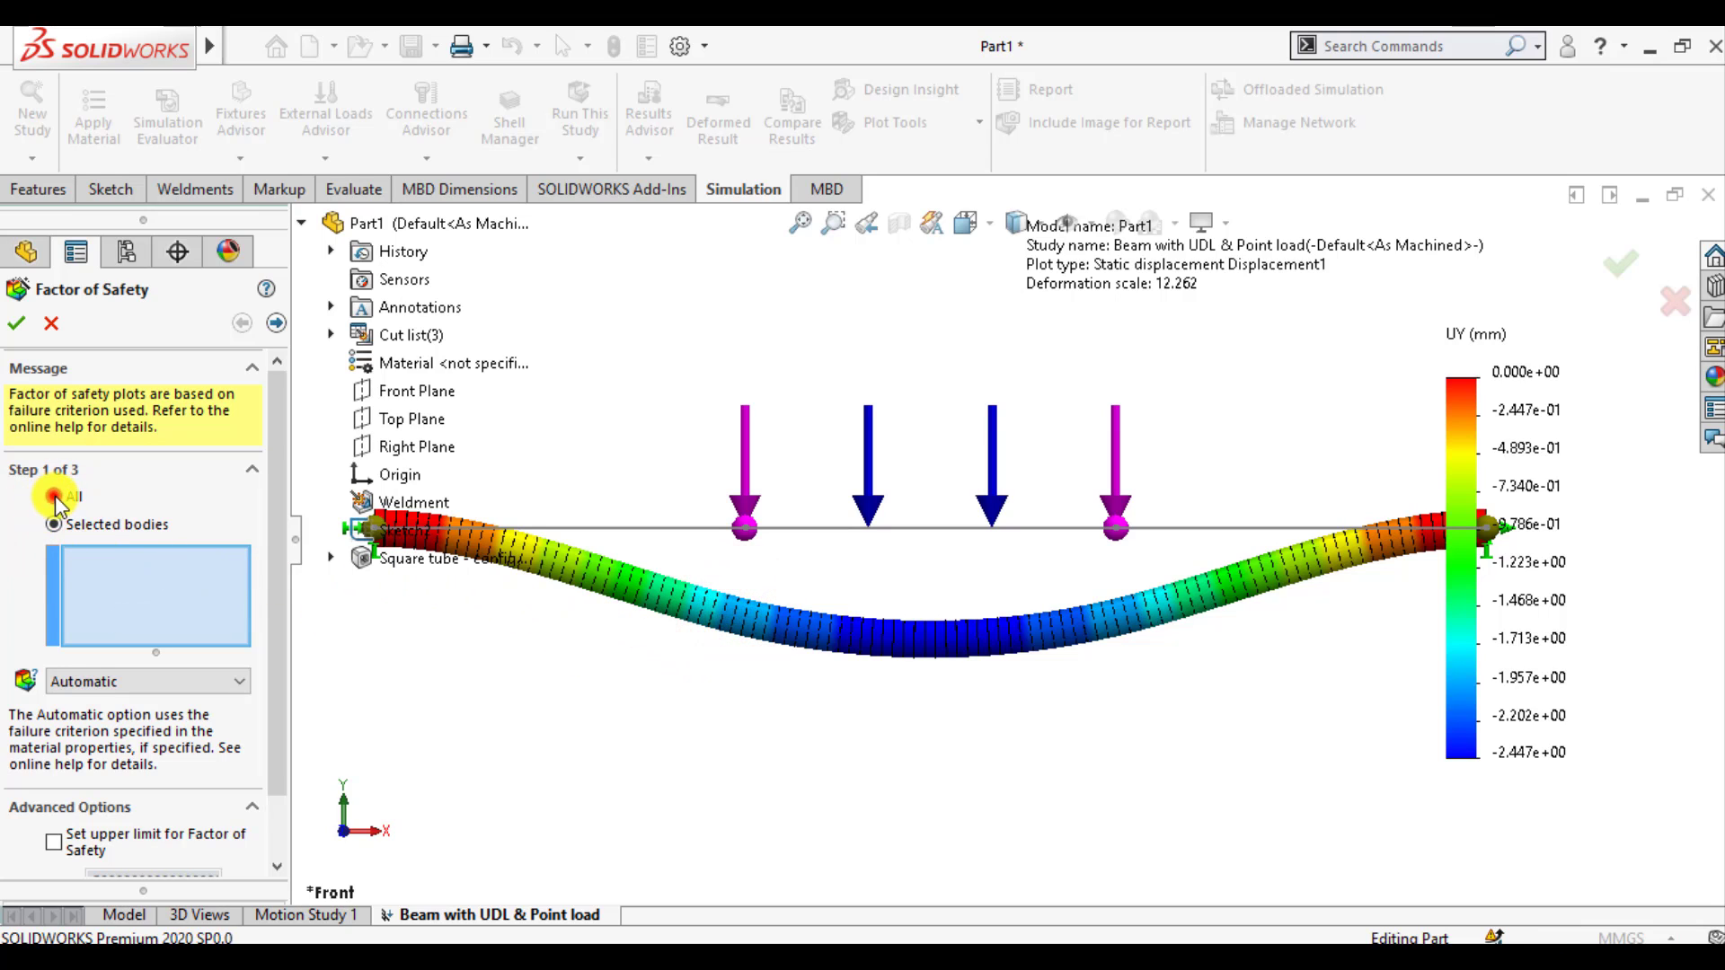
click(104, 560)
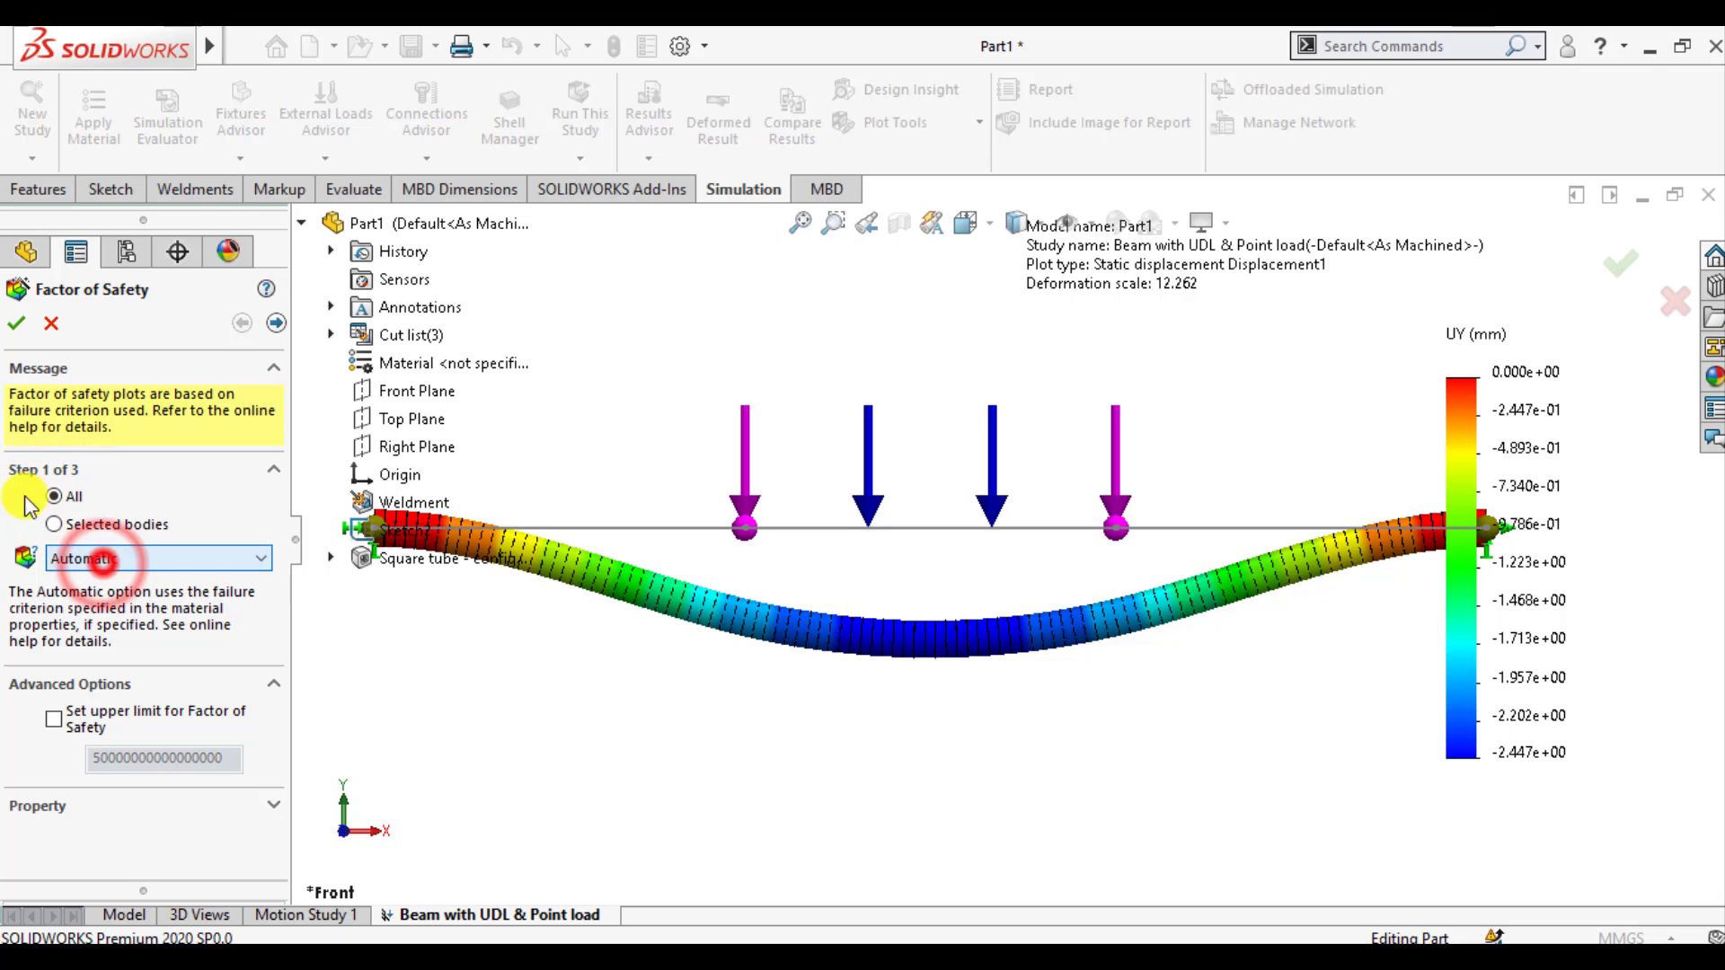
click(17, 325)
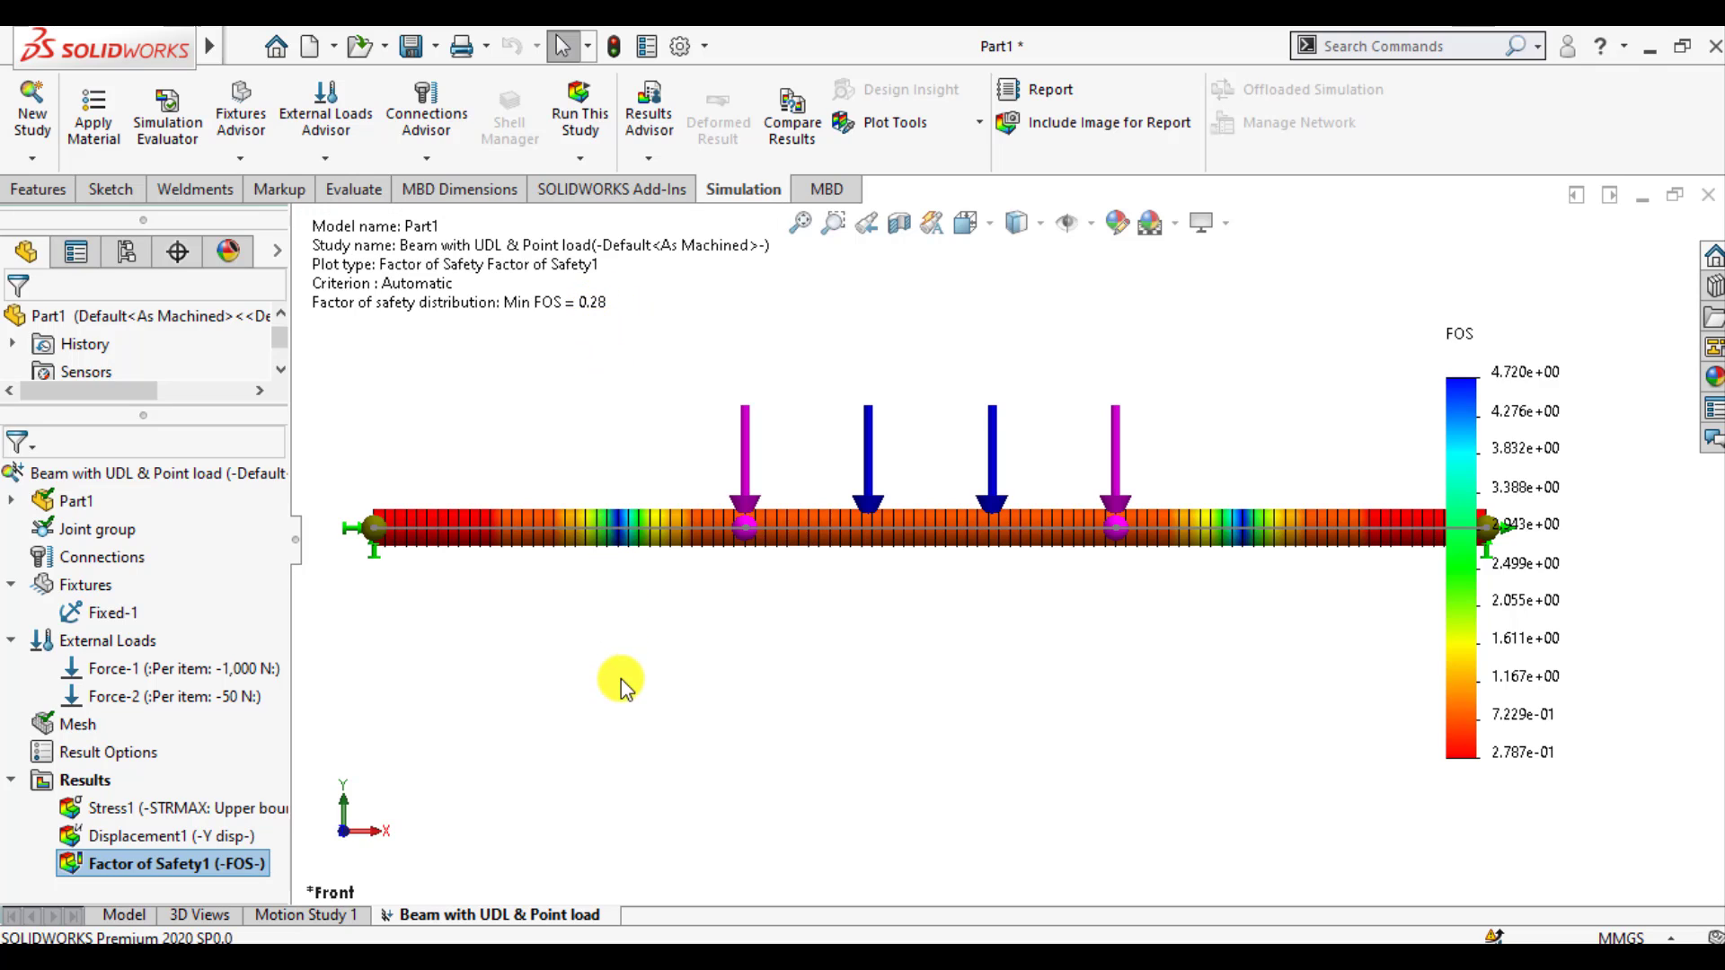
key(f)
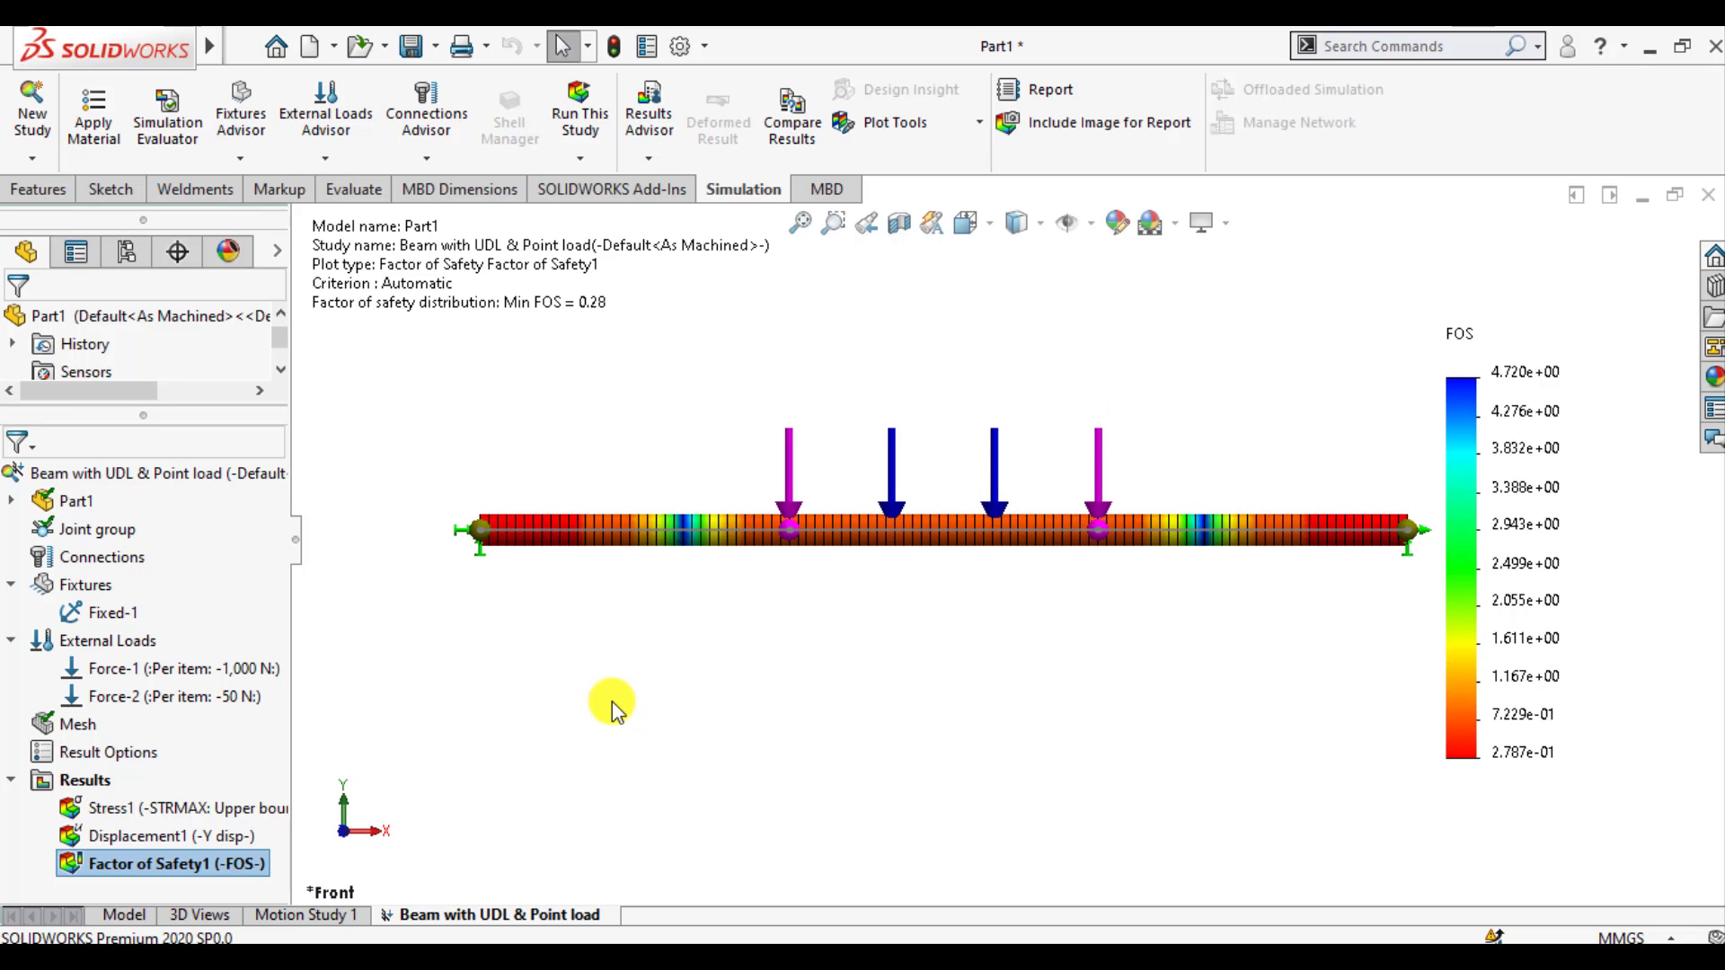
scroll(1119, 409, down, 1)
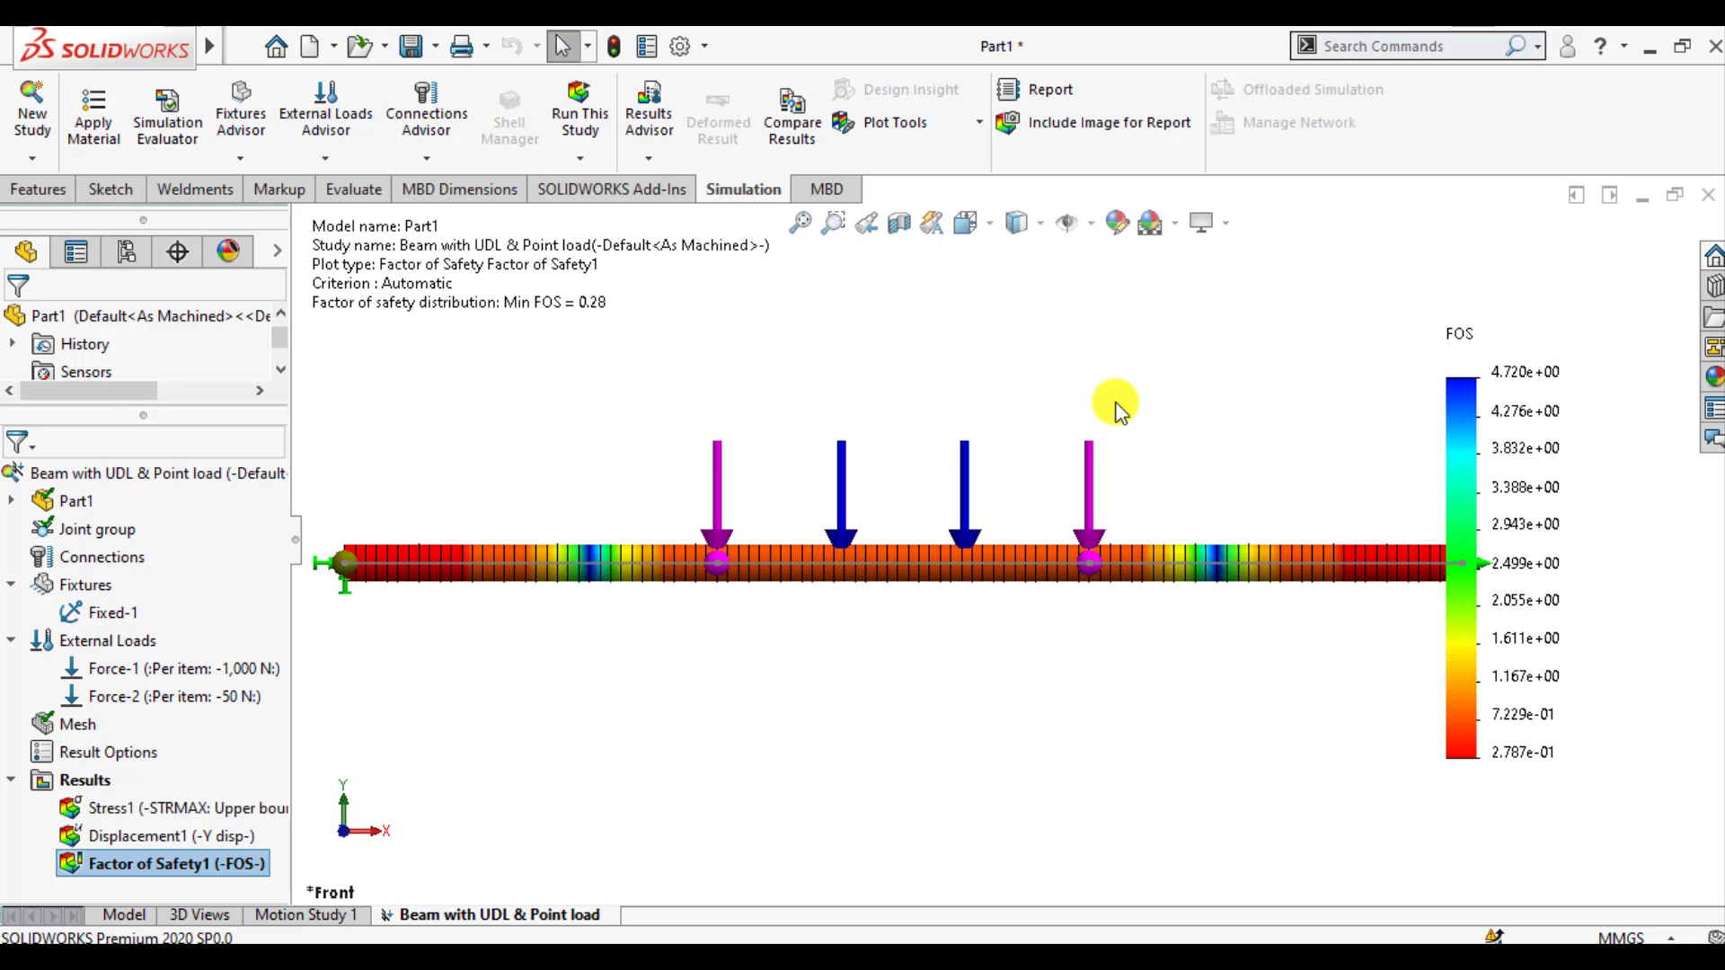